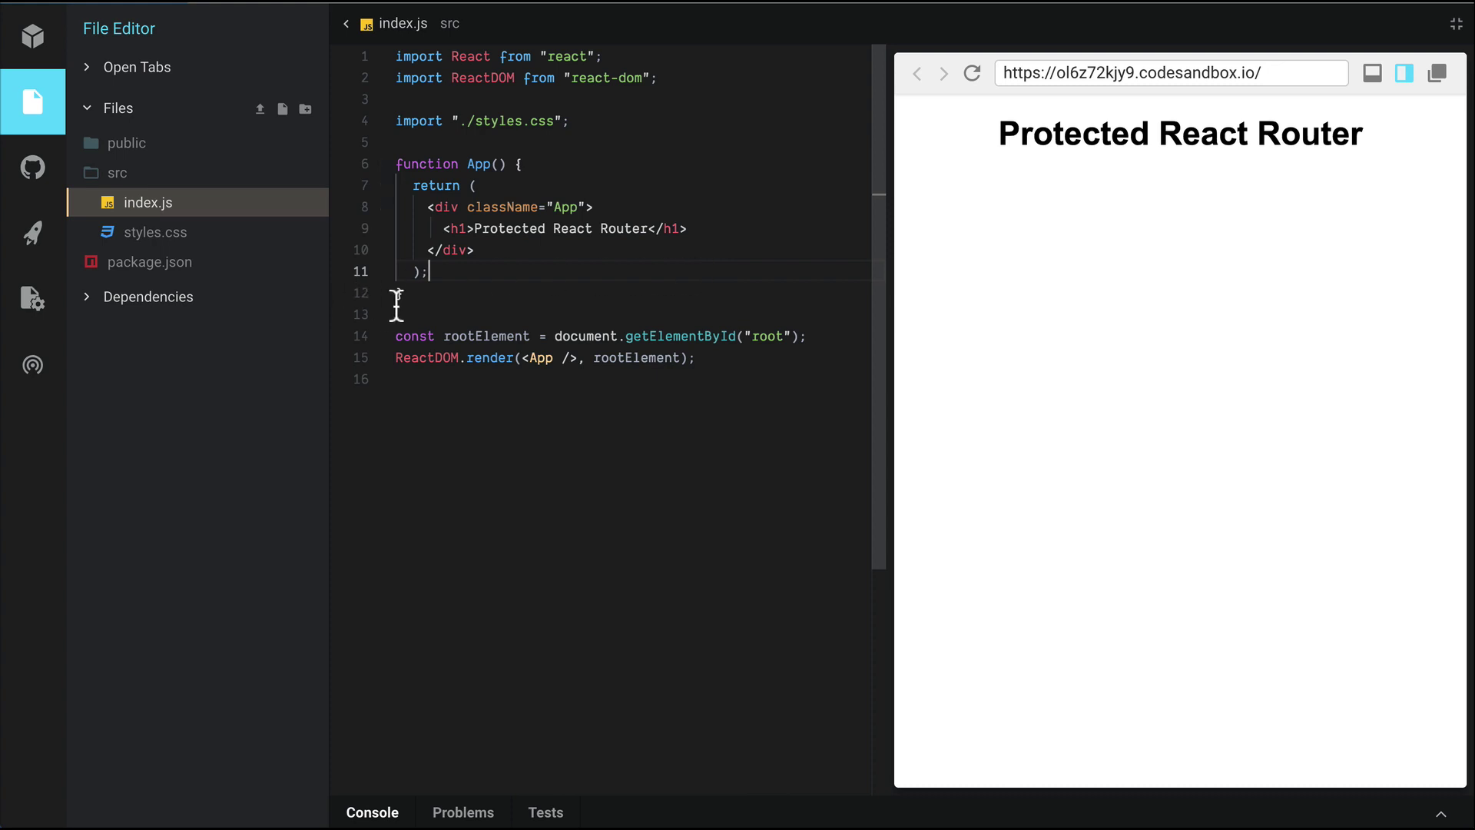
Expand the Dependencies panel and open the Add Dependency package search.
click(92, 297)
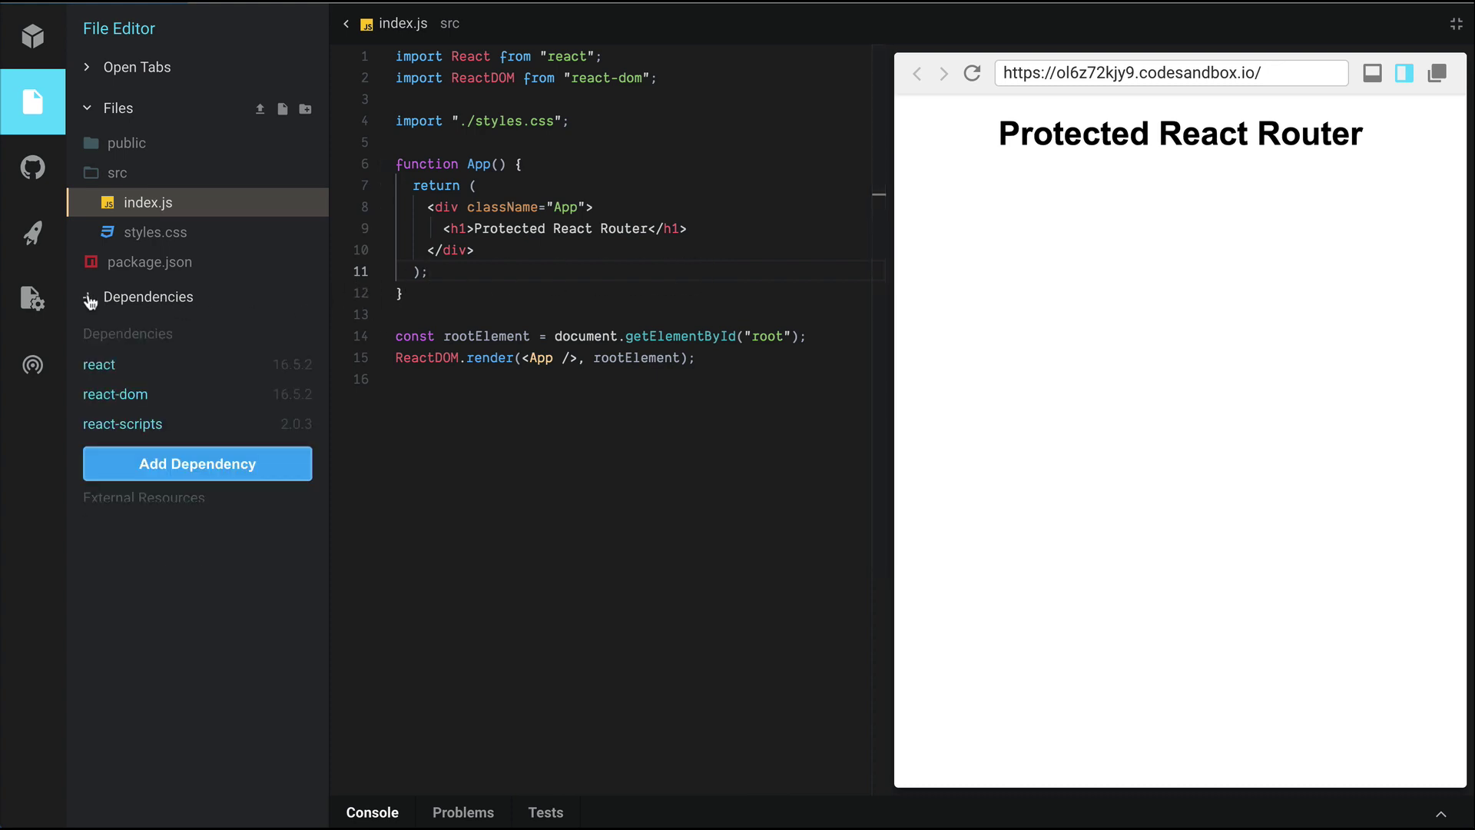
click(175, 471)
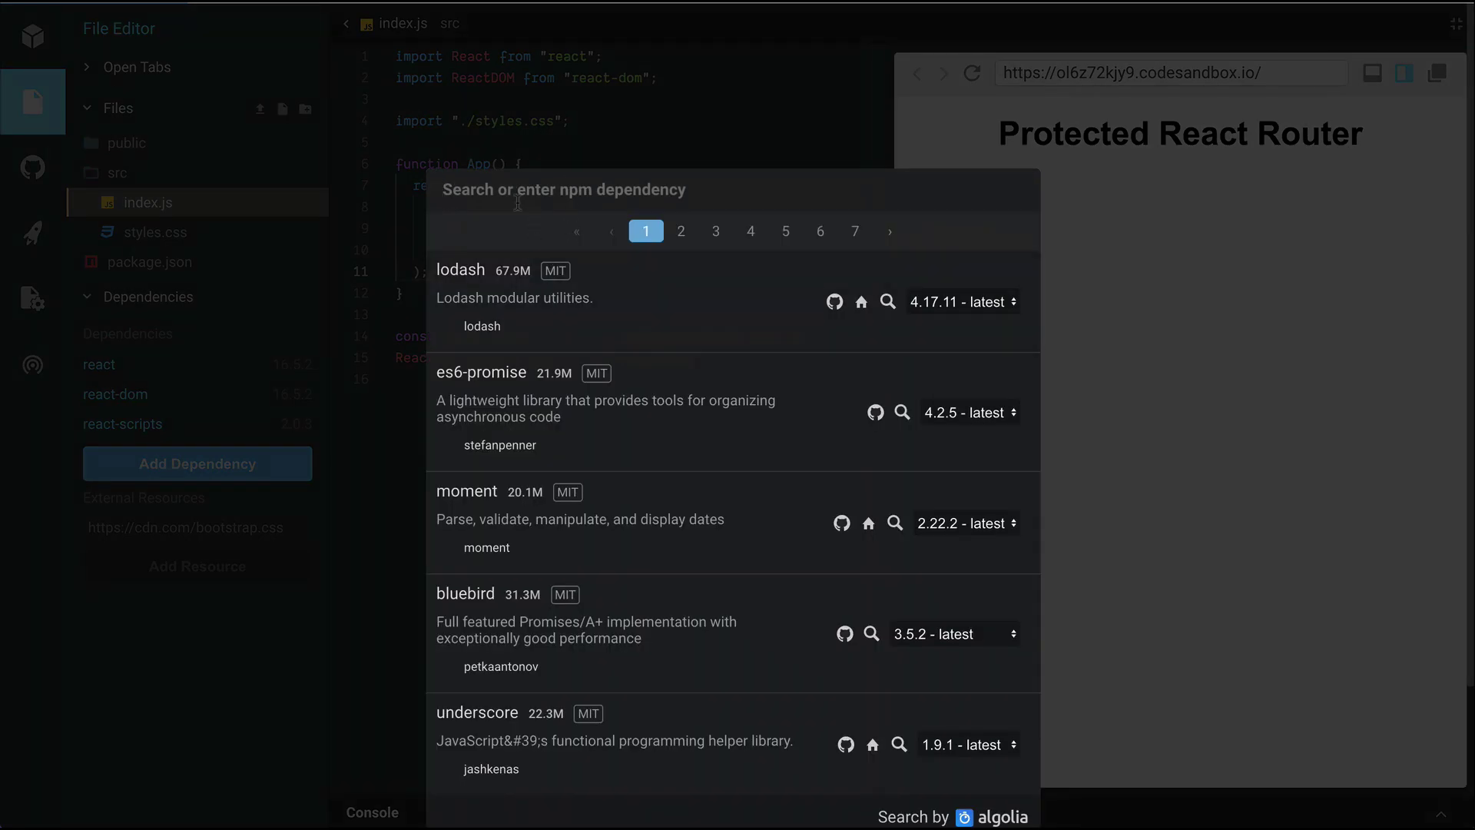
text(react-)
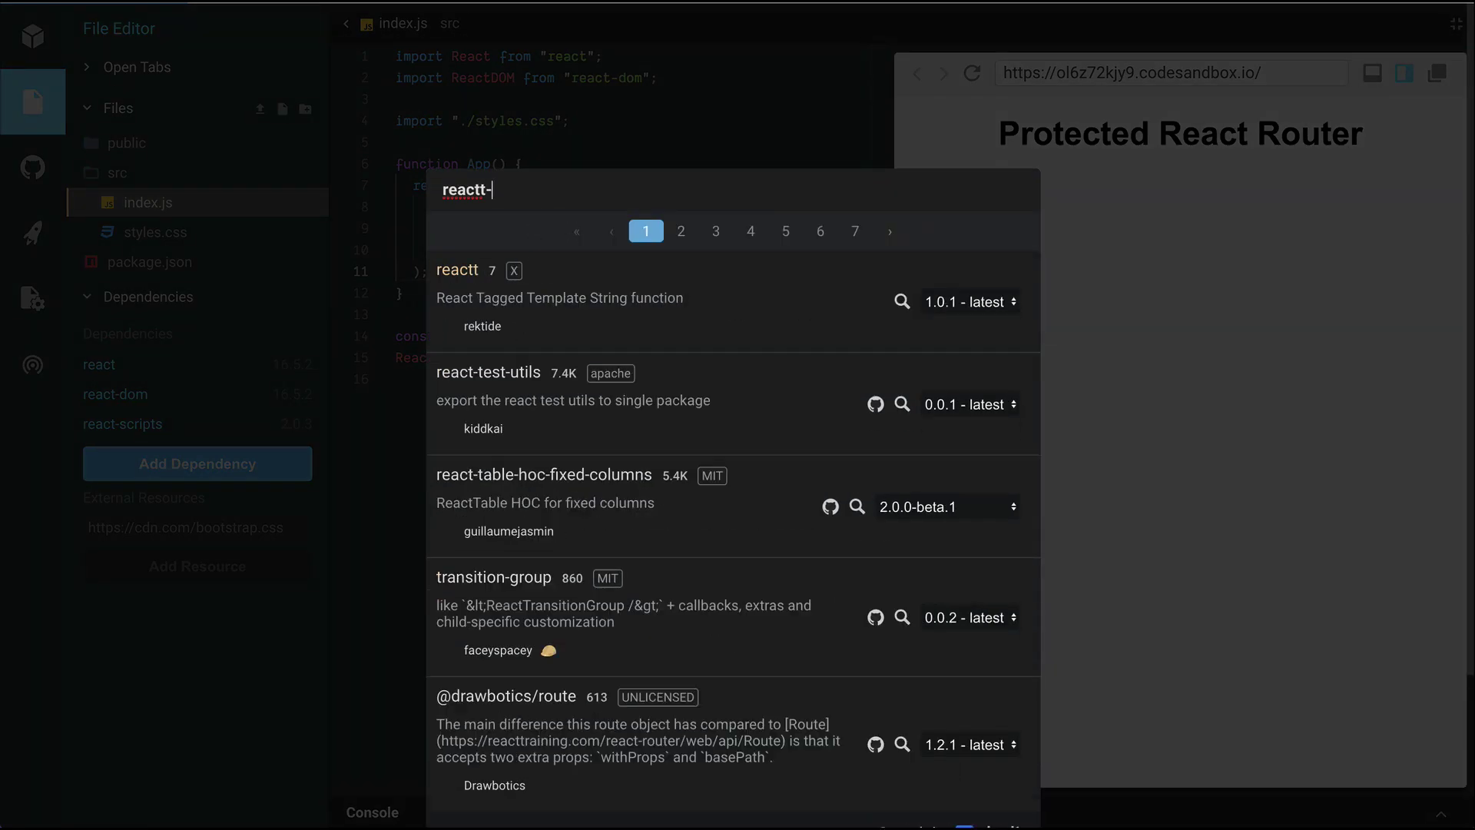
text(oute)
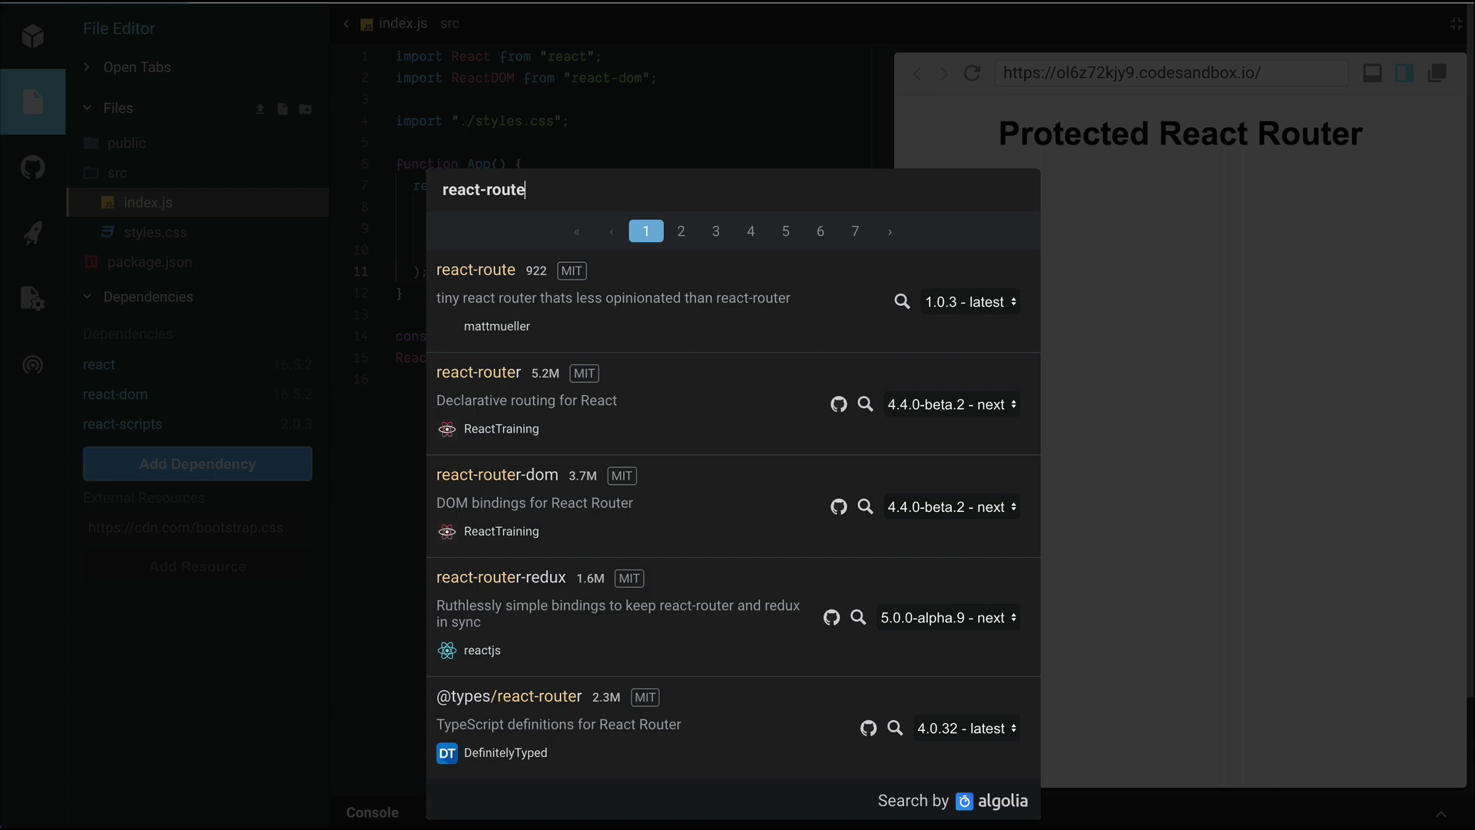
text(r.)
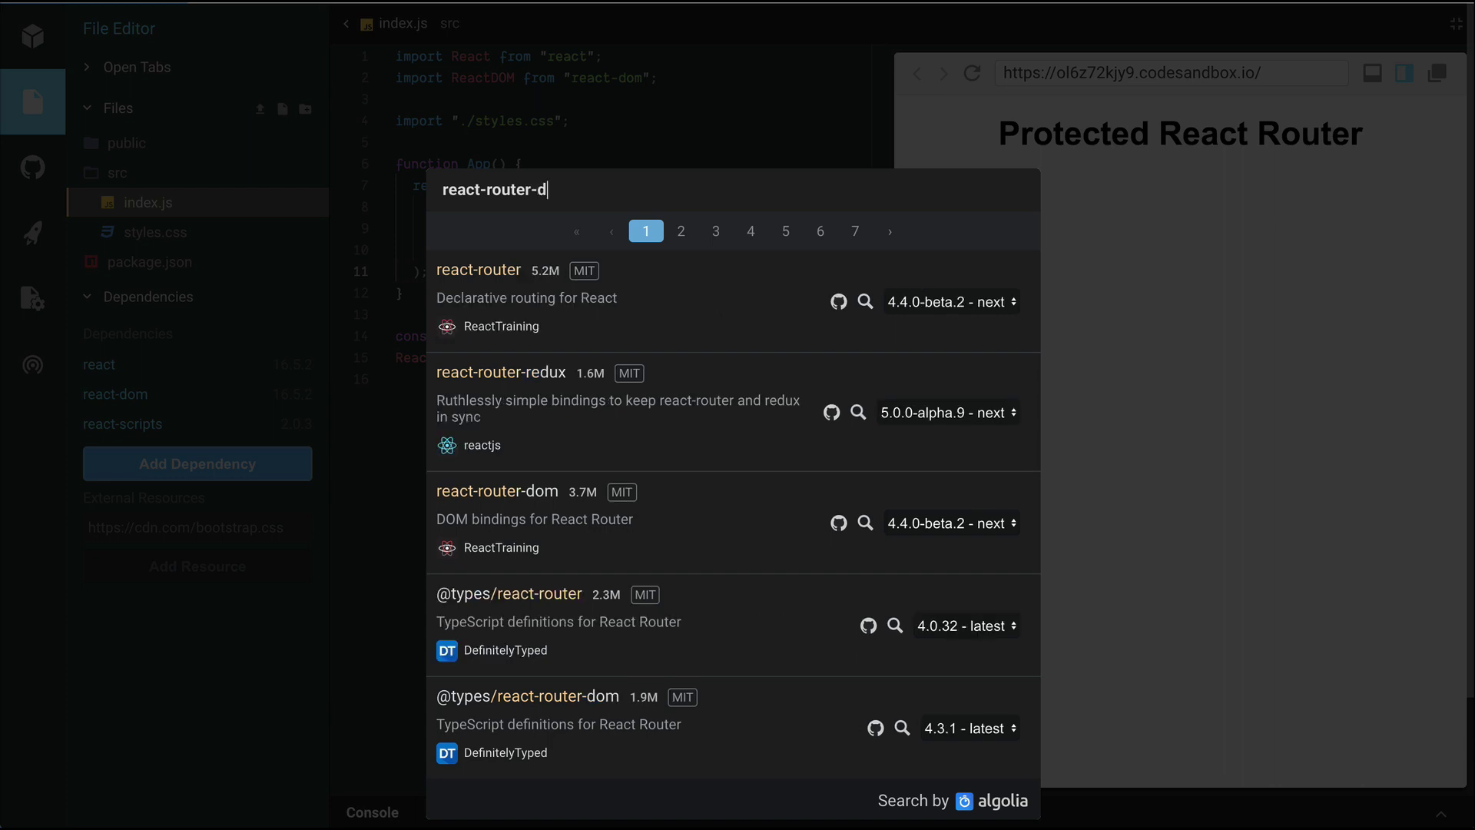
text(om)
Add react-router-dom from the search results and create landing.page.js in src.
click(532, 308)
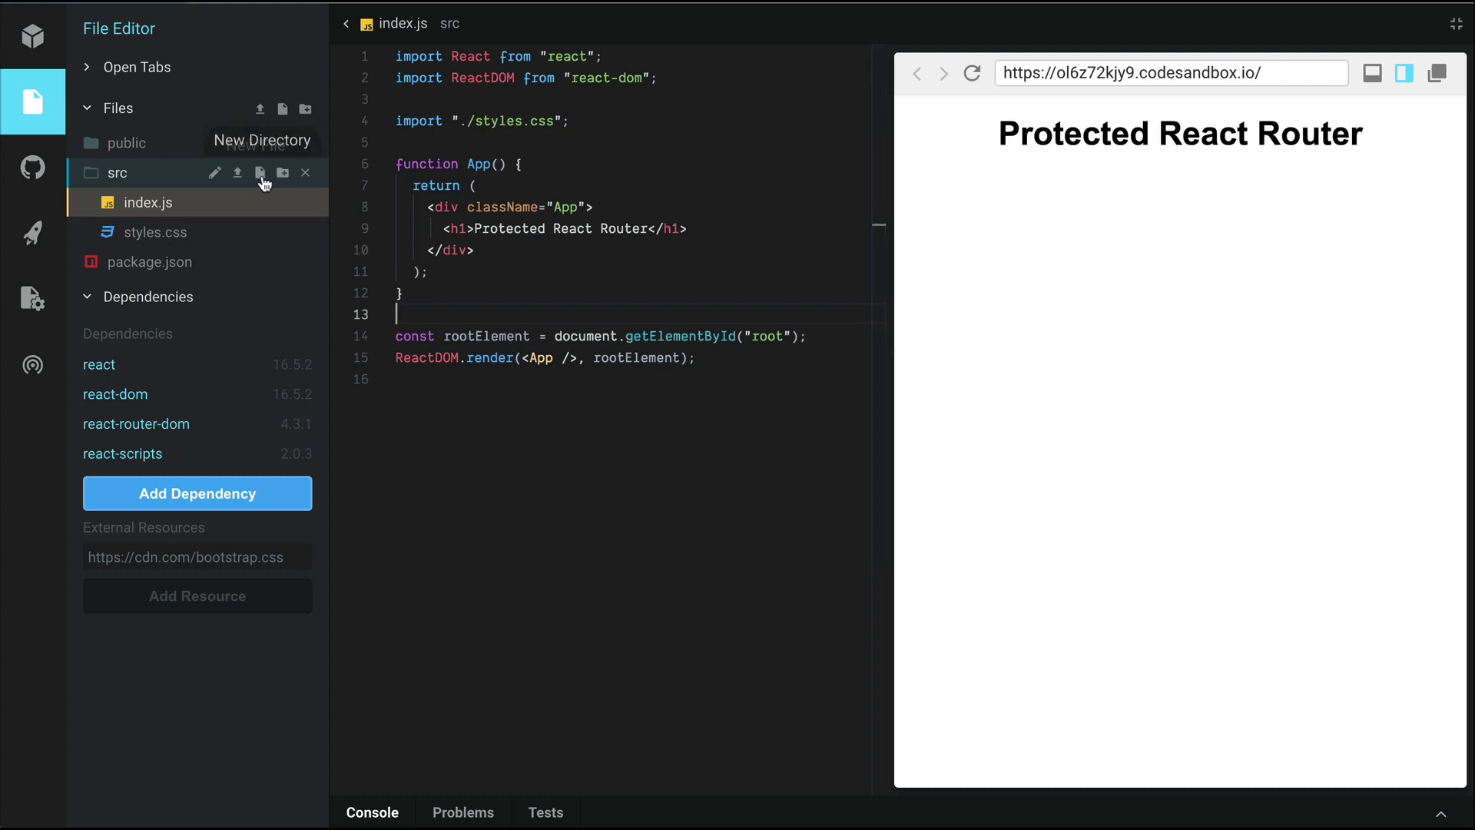
click(260, 175)
text(landing.page.js)
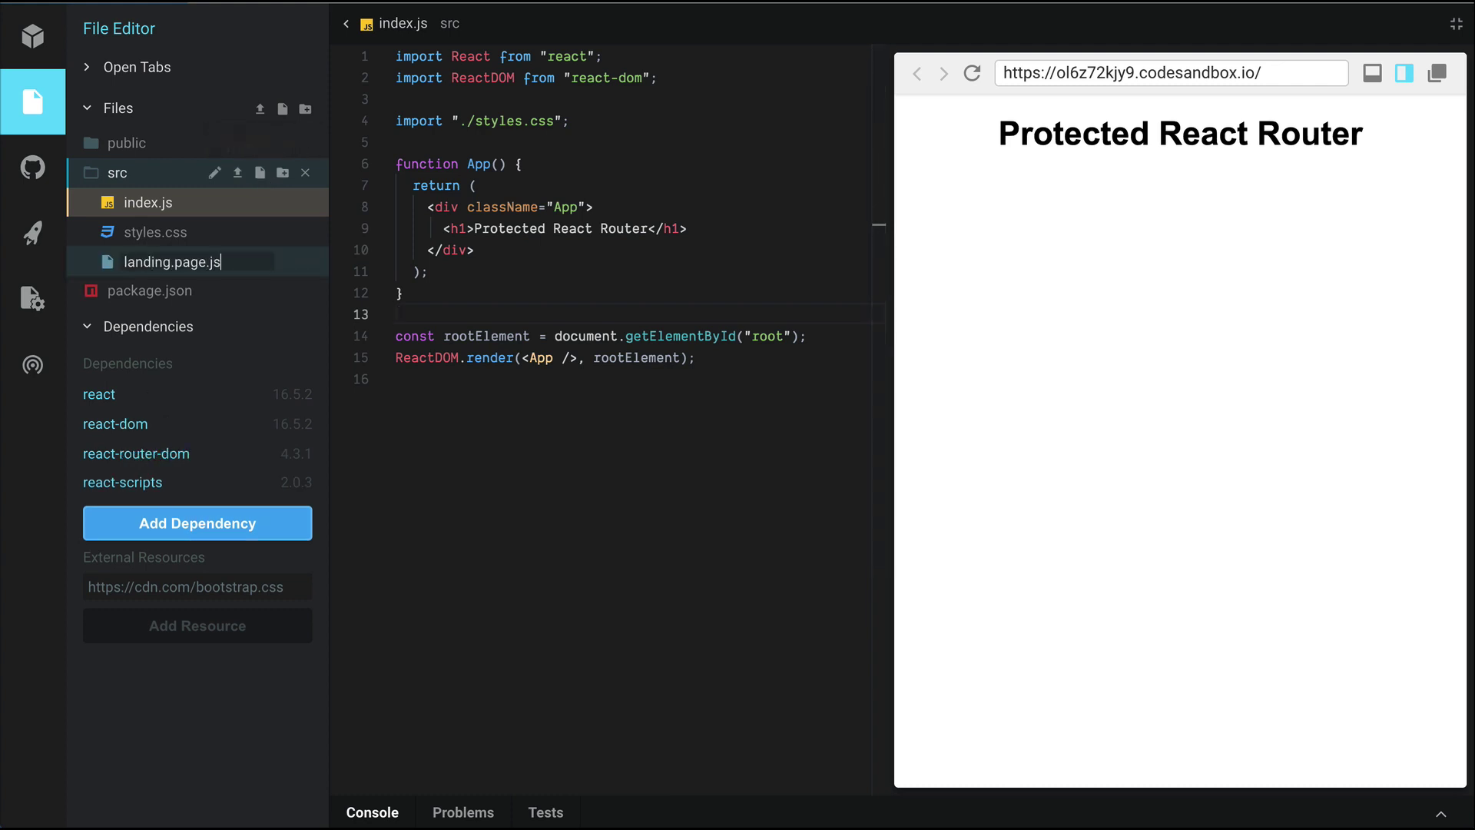
key(Return)
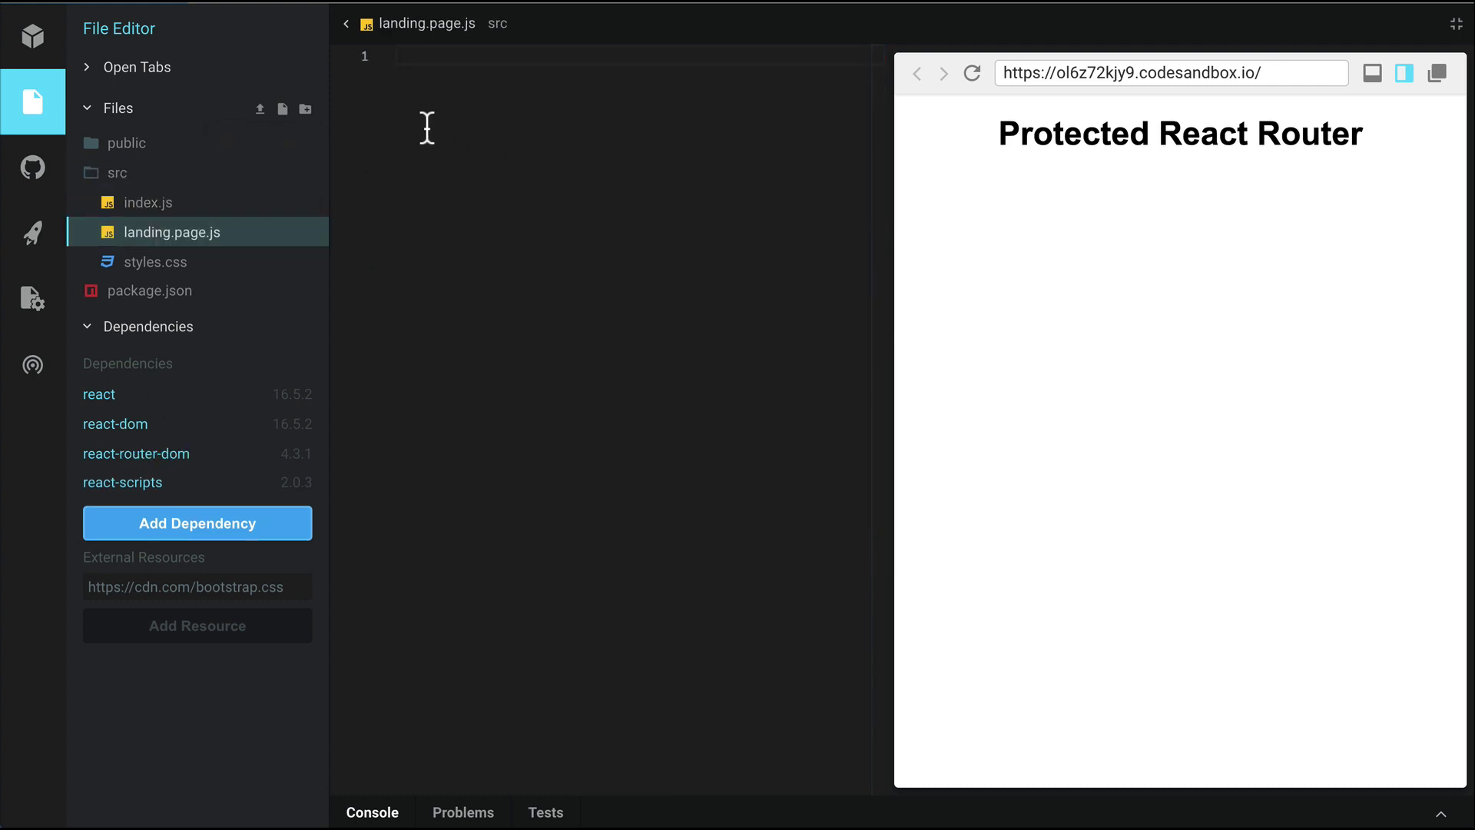
text(import )
text(React f)
text(rom 'react)
Write an exported LandingPage arrow component returning <div>Landing Page</div> and save it.
key(Return)
key(Return)
key(Return)
text(e)
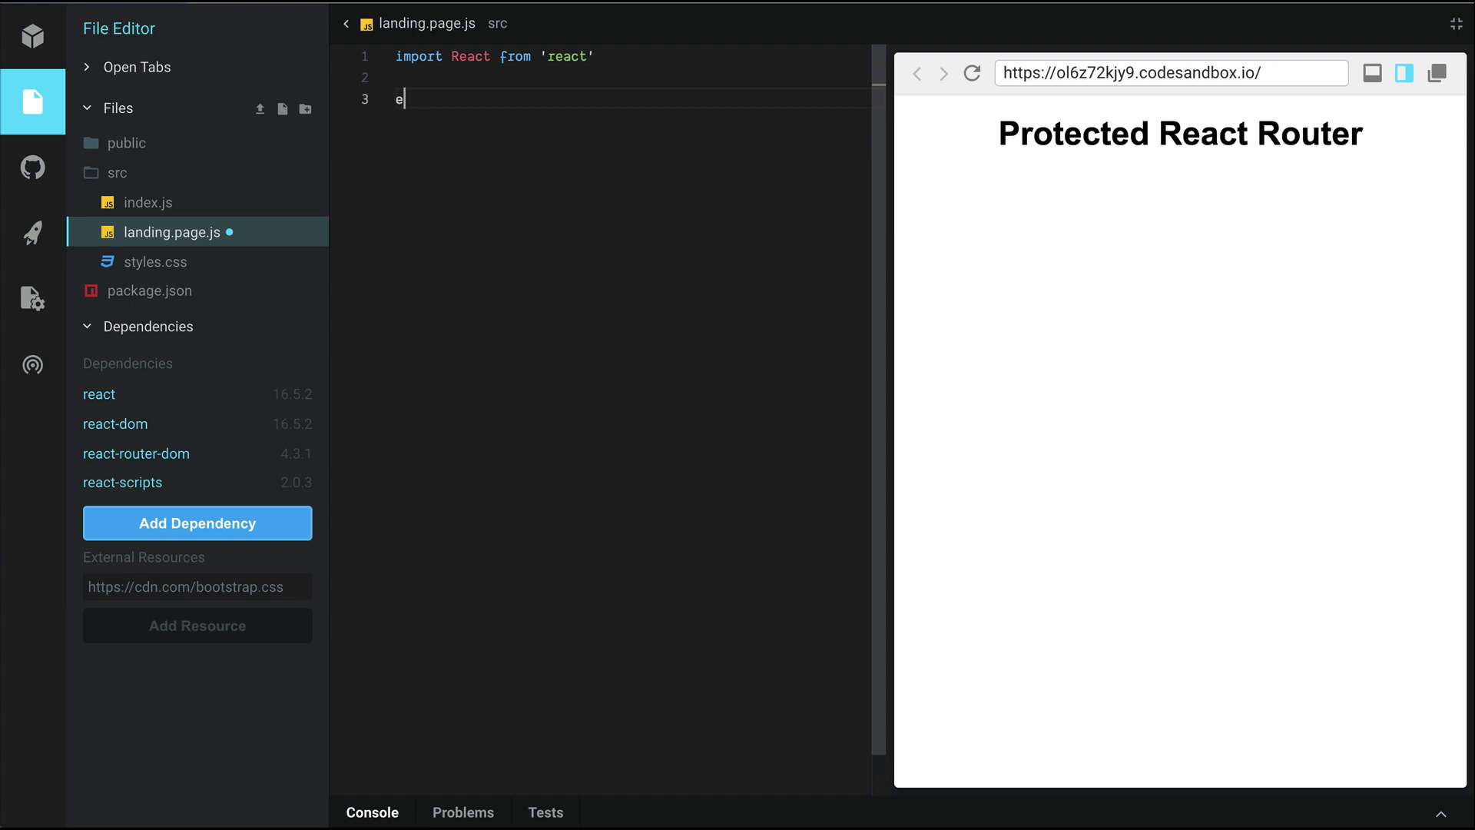
text(xport const Lan)
text(dingPAge)
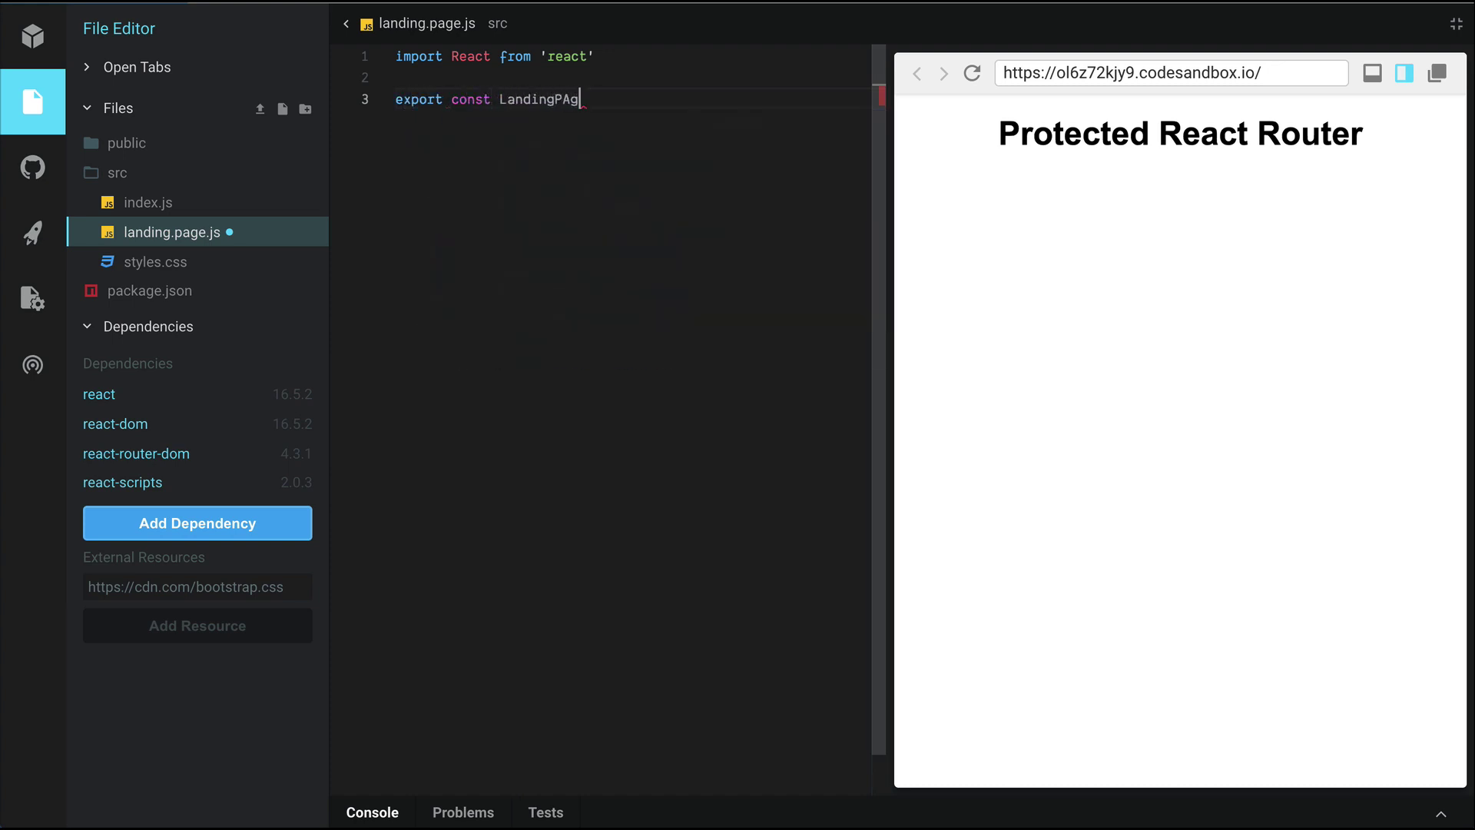
key(BackSpace)
key(BackSpace)
text(age = ())
text( => {)
key(Return)
text(ret)
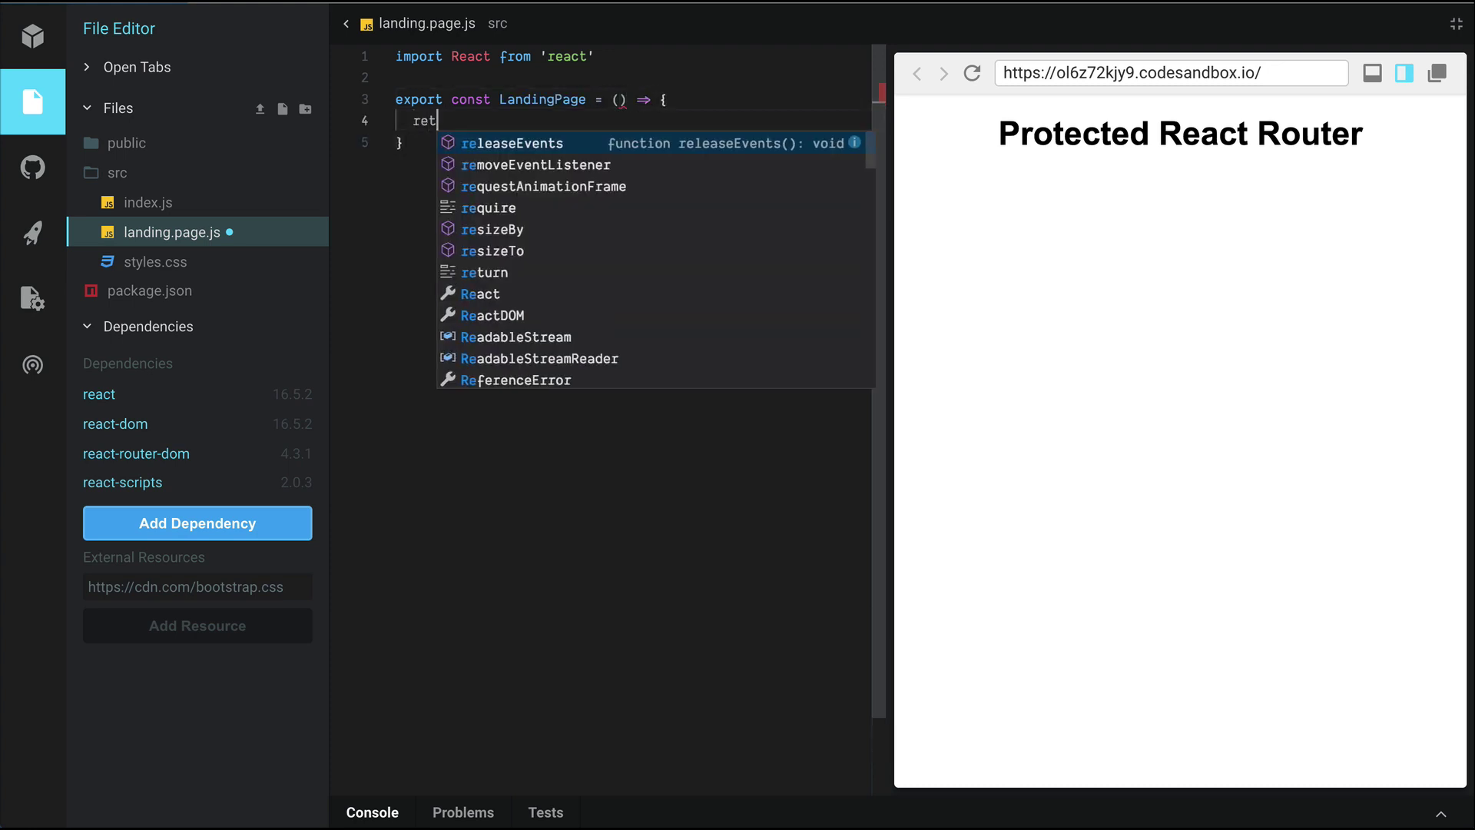
text(urn ()
key(Return)
text(<d)
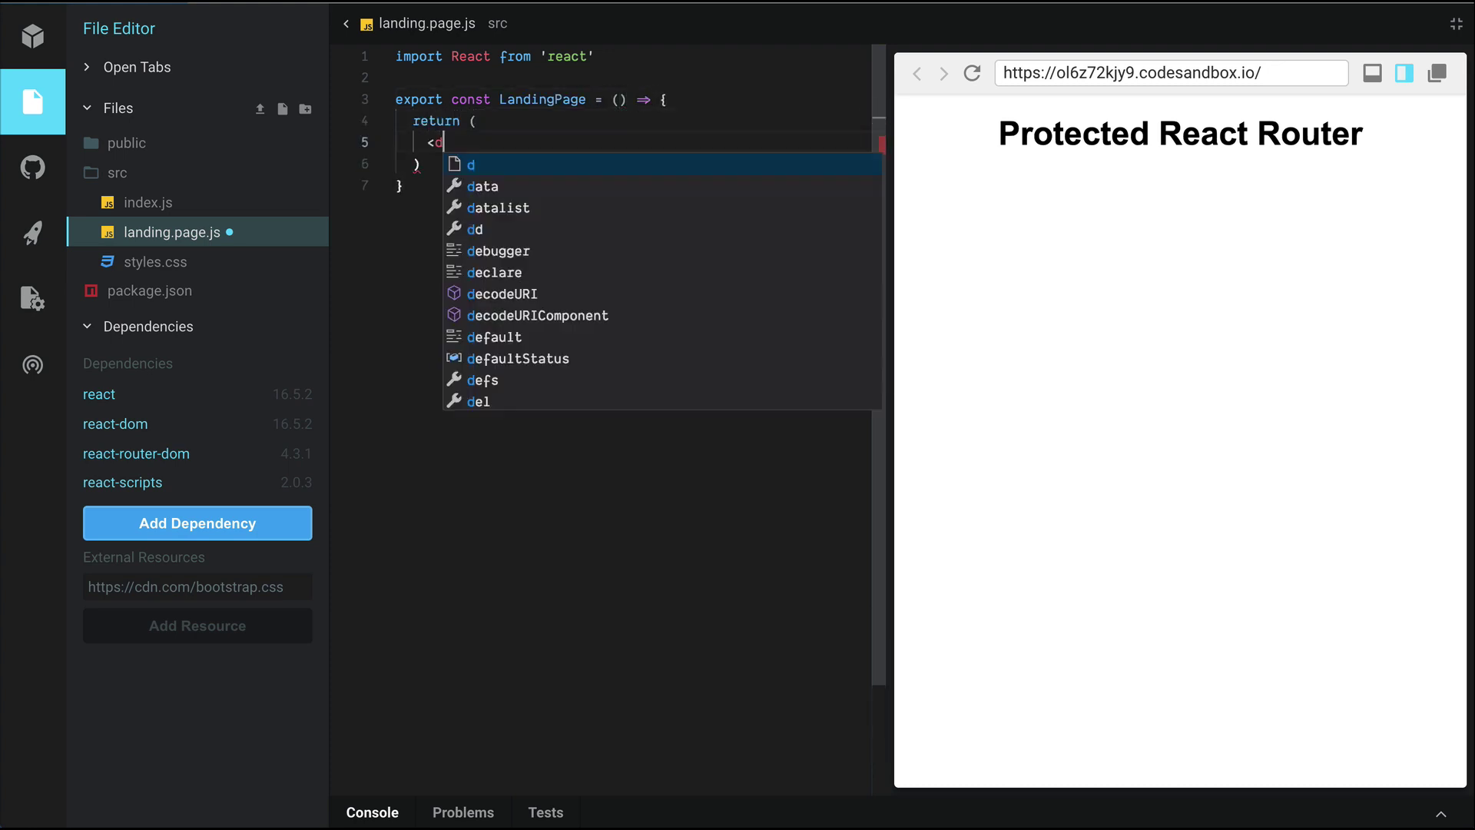
text(iv>)
key(Return)
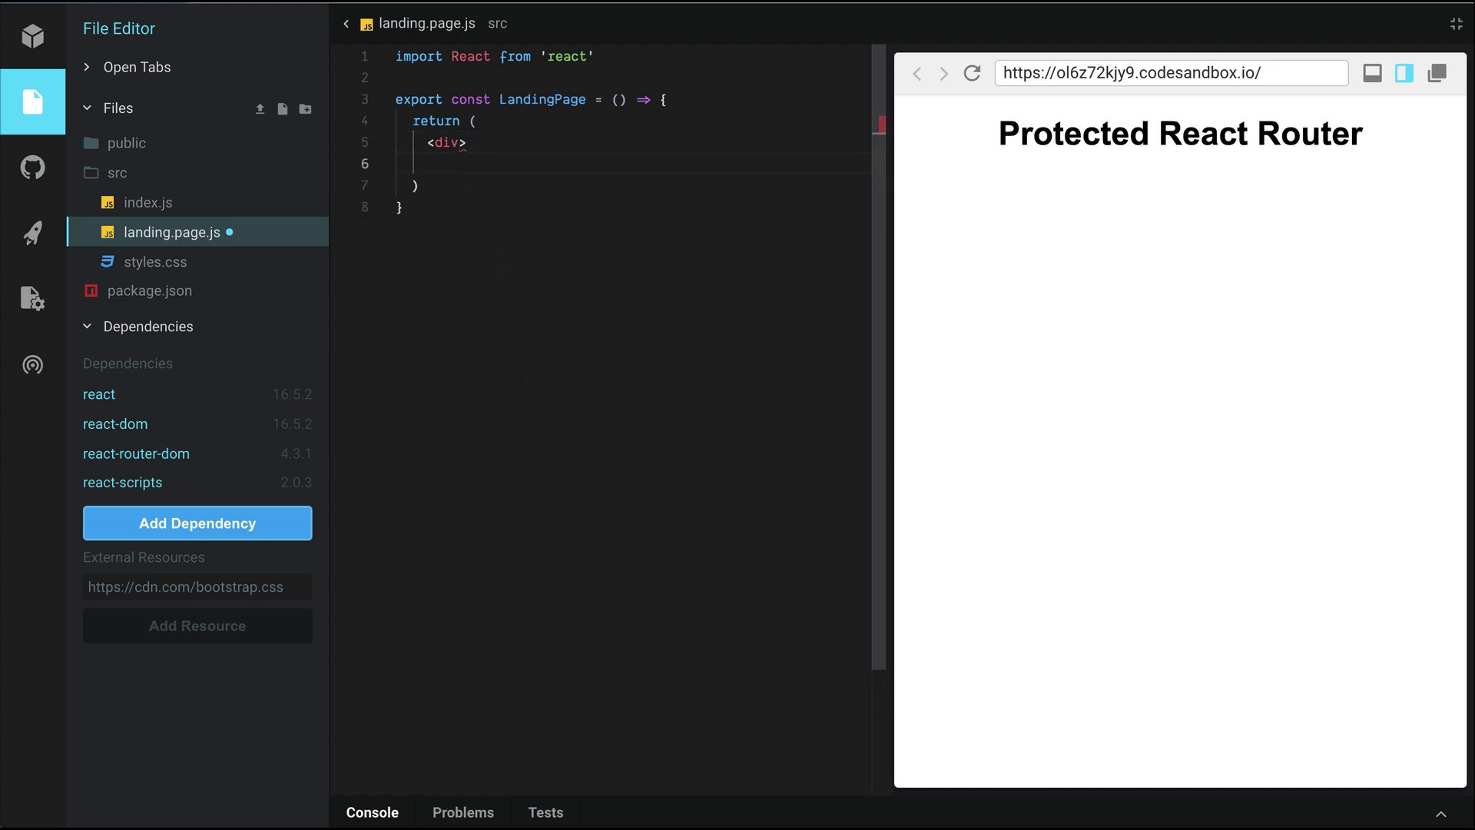
text(Lan)
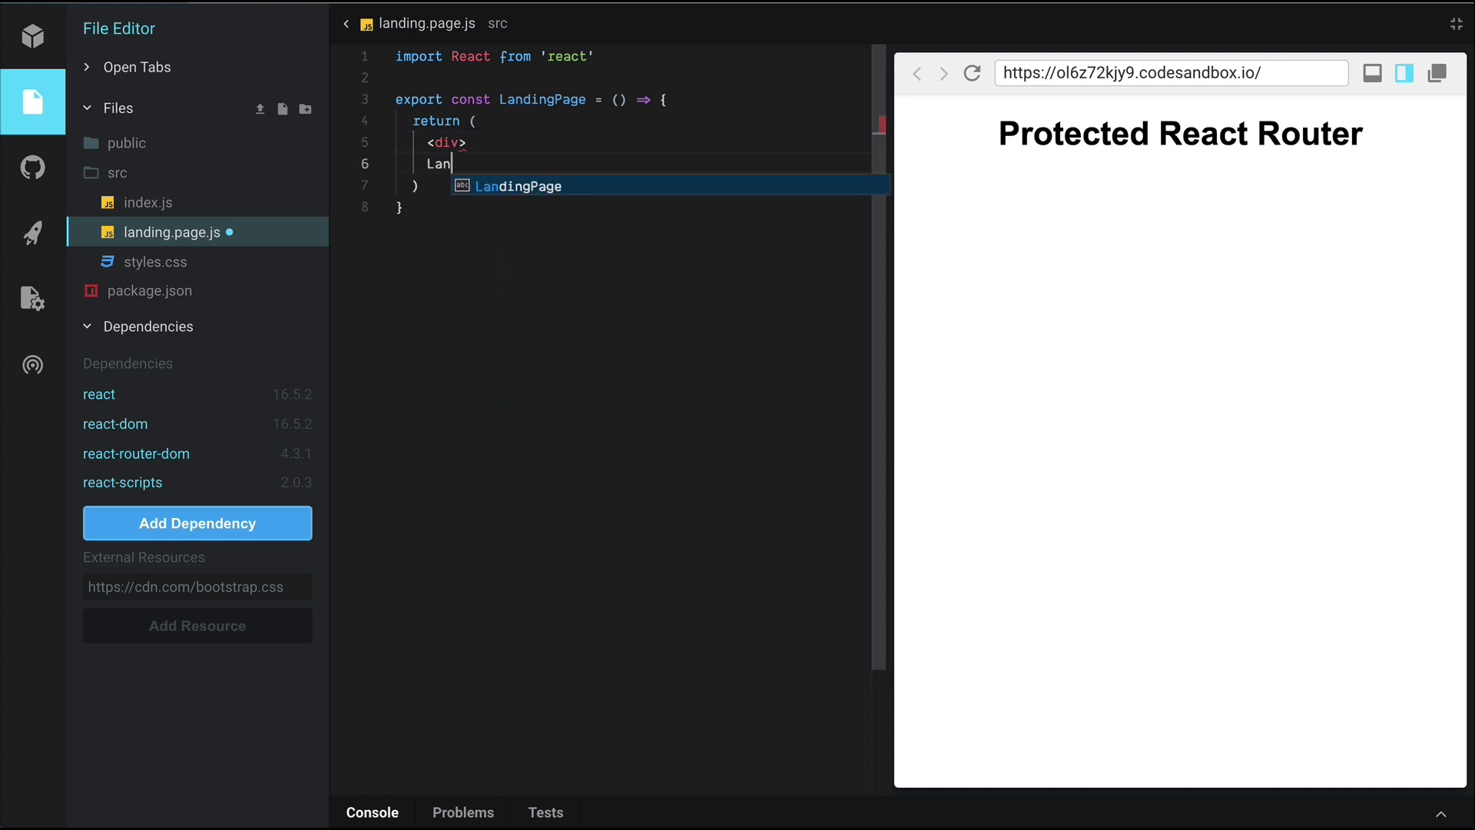
text(ding Page)
key(Return)
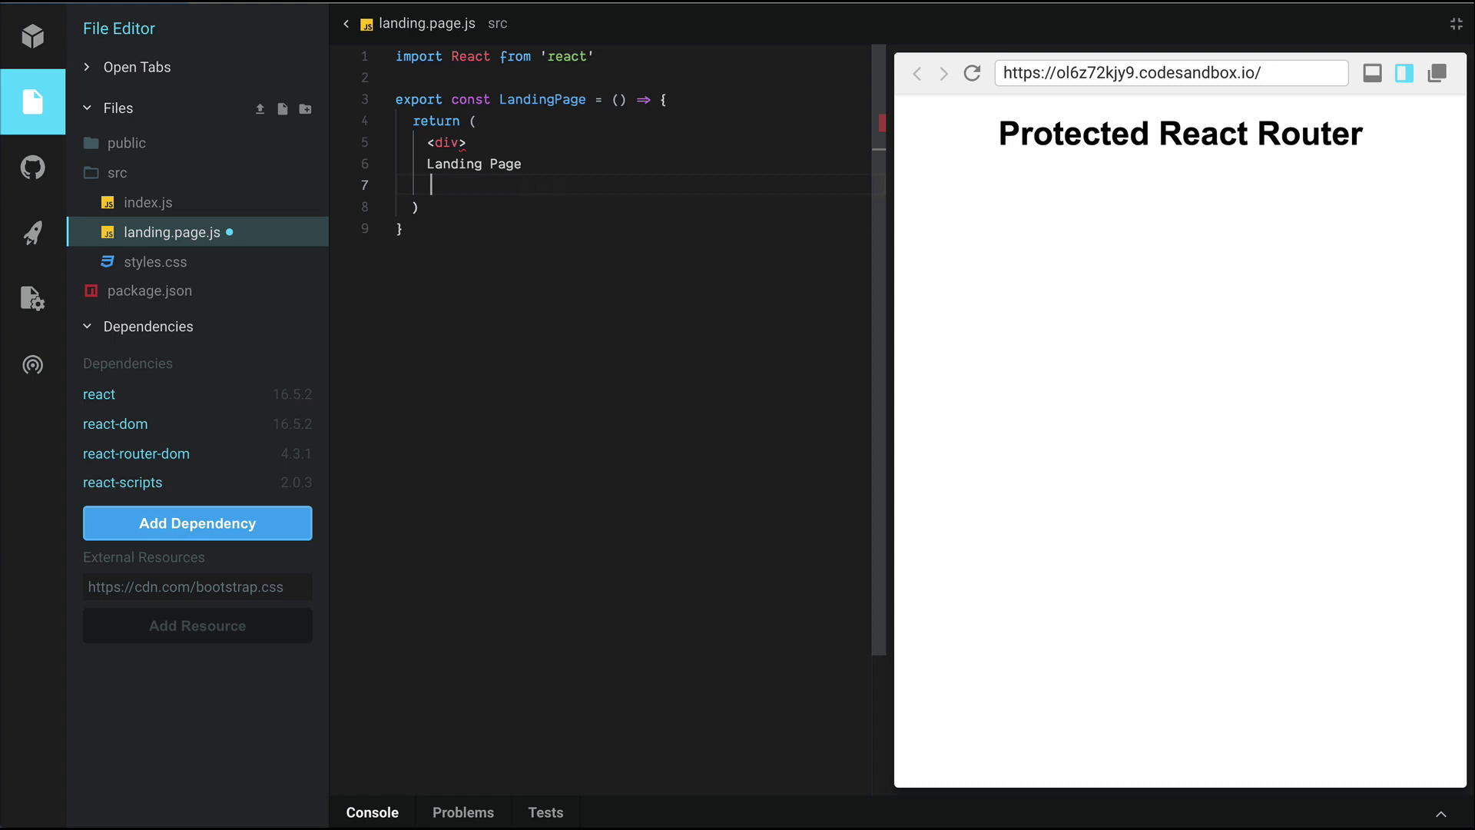
text(</div>)
key(ctrl+s)
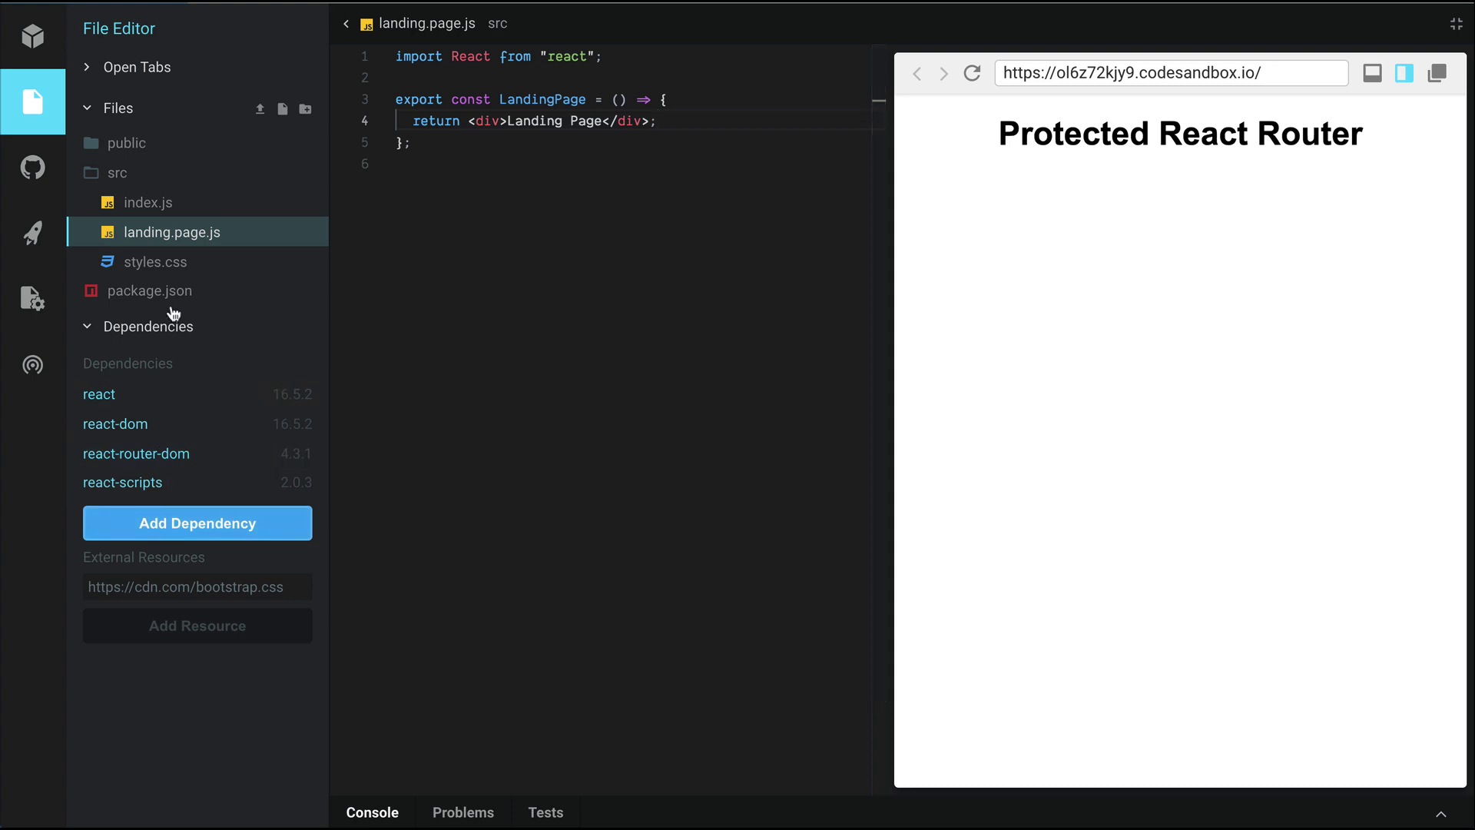
In index.js import { LandingPage } from ./landing.page.
click(172, 218)
click(521, 104)
text(im)
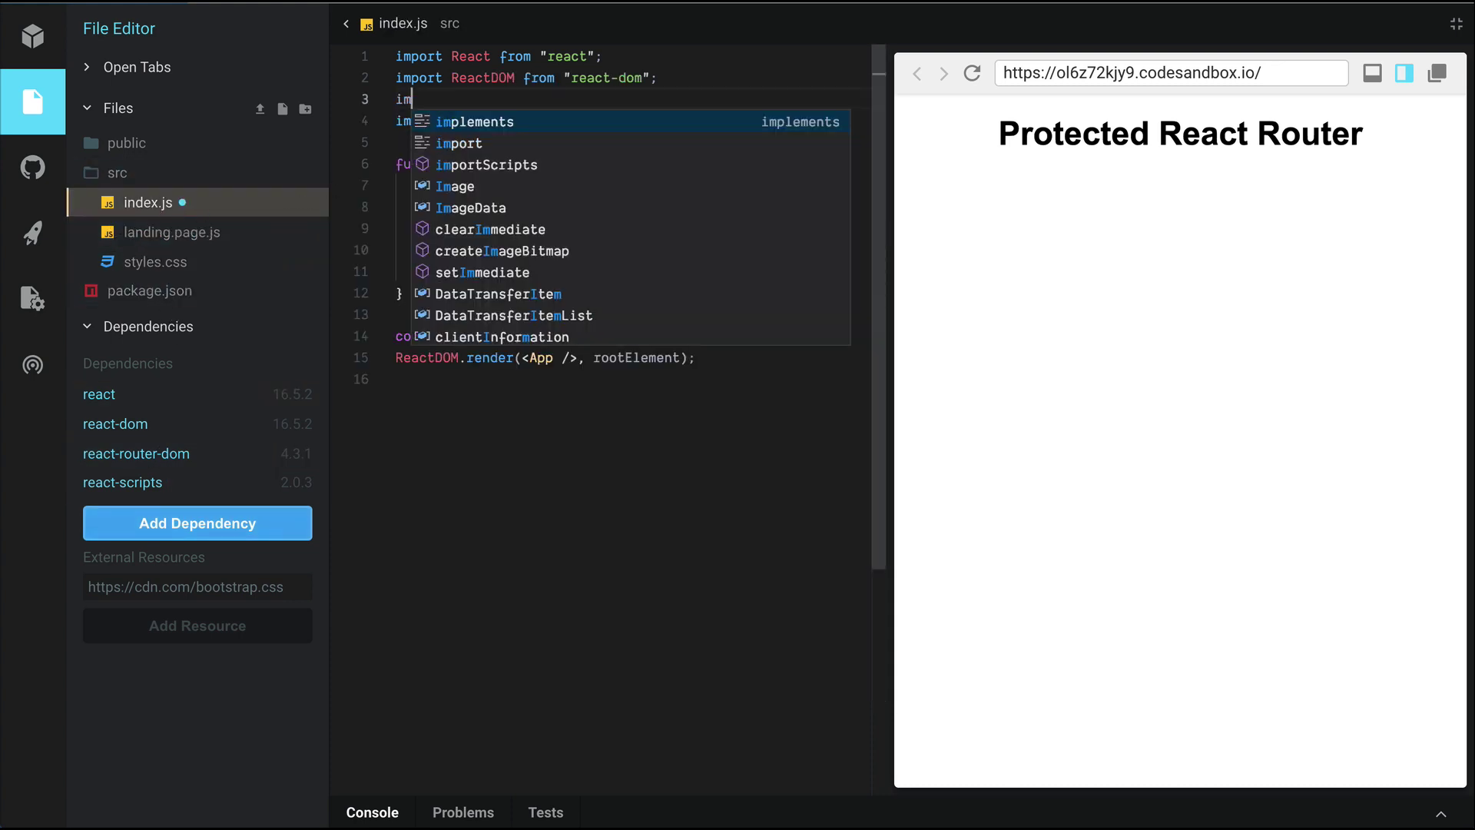
text(port Landing)
key(ctrl+BackSpace)
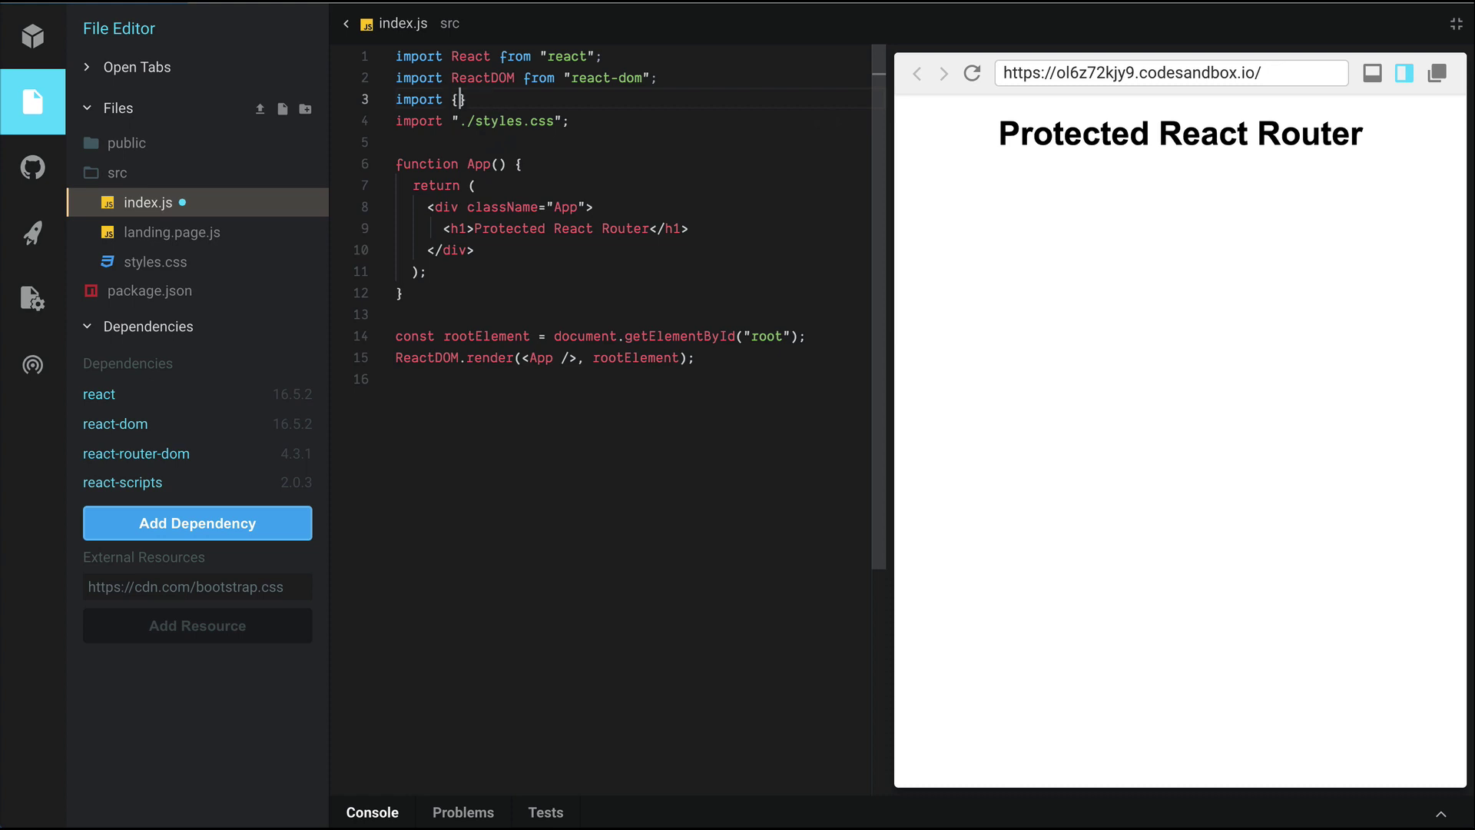
text({)
text(LandingPage)
key(Return)
key(BackSpace)
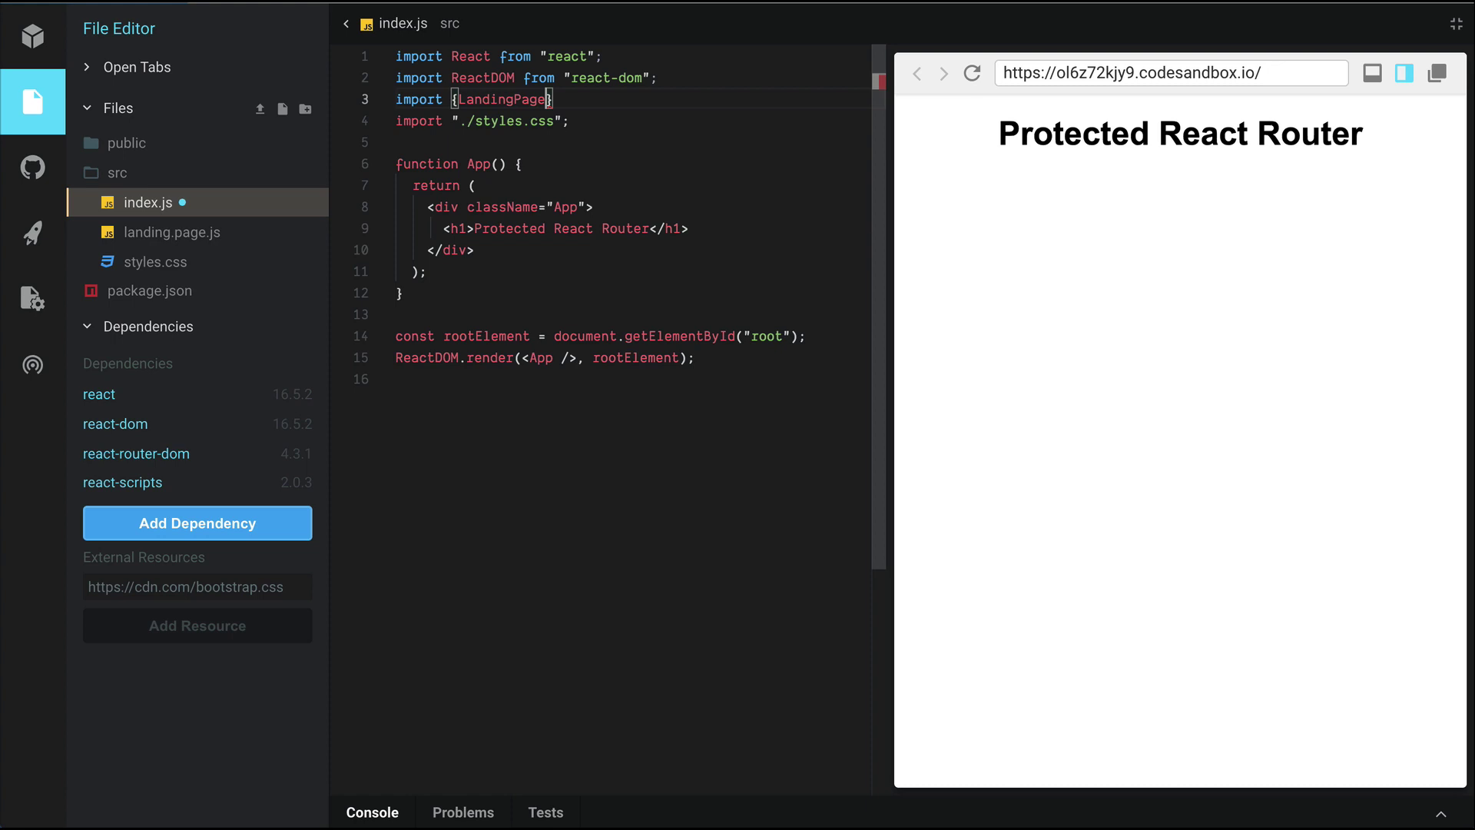
key(Right)
text(from './)
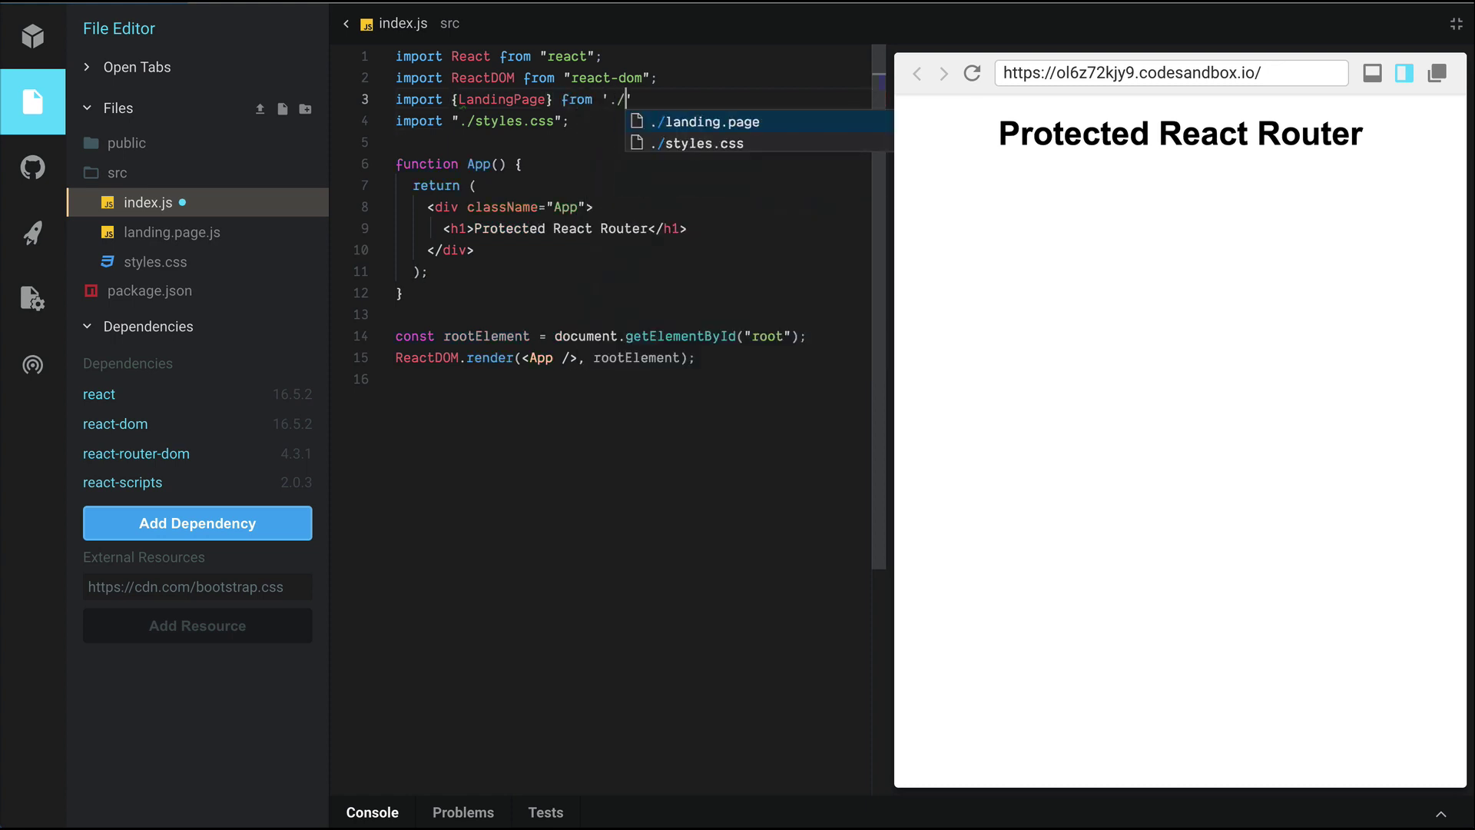
text(la)
key(Return)
key(Return)
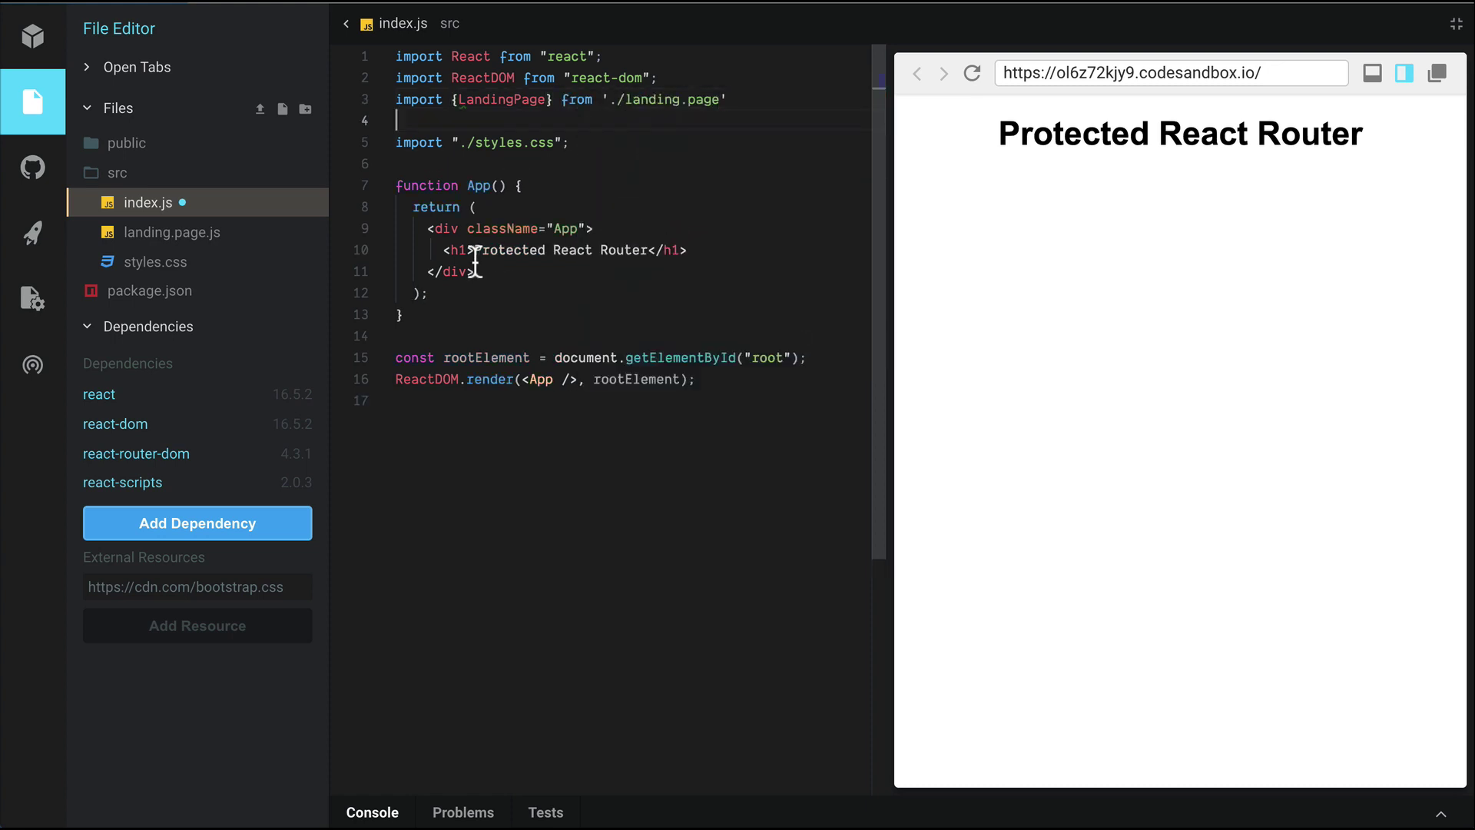
Render <LandingPage /> below the heading, save, and check the preview shows Landing Page.
click(716, 252)
key(Return)
text(<)
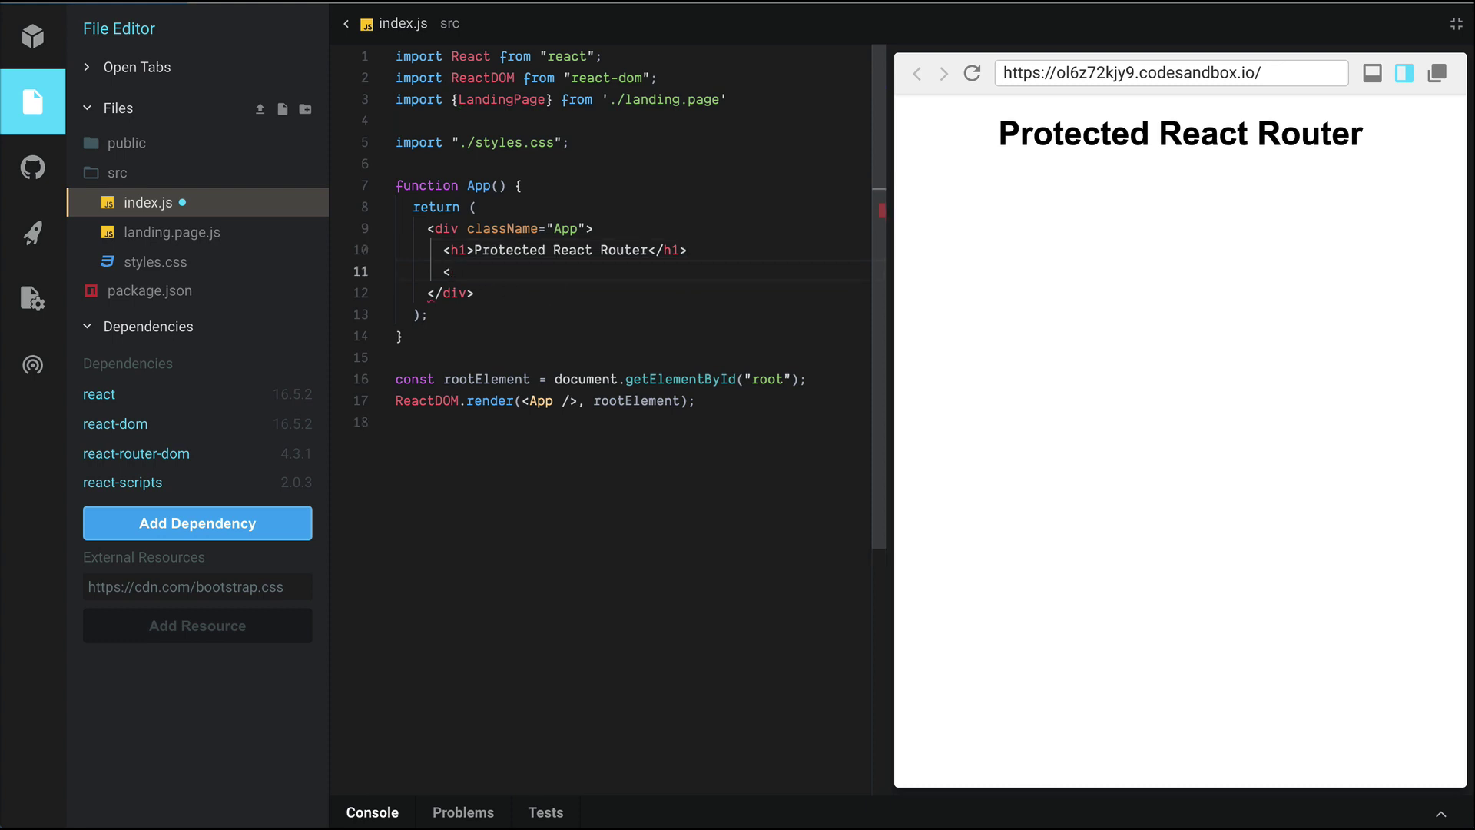
text(Lan)
key(Return)
text(/)
text(>)
key(ctrl+s)
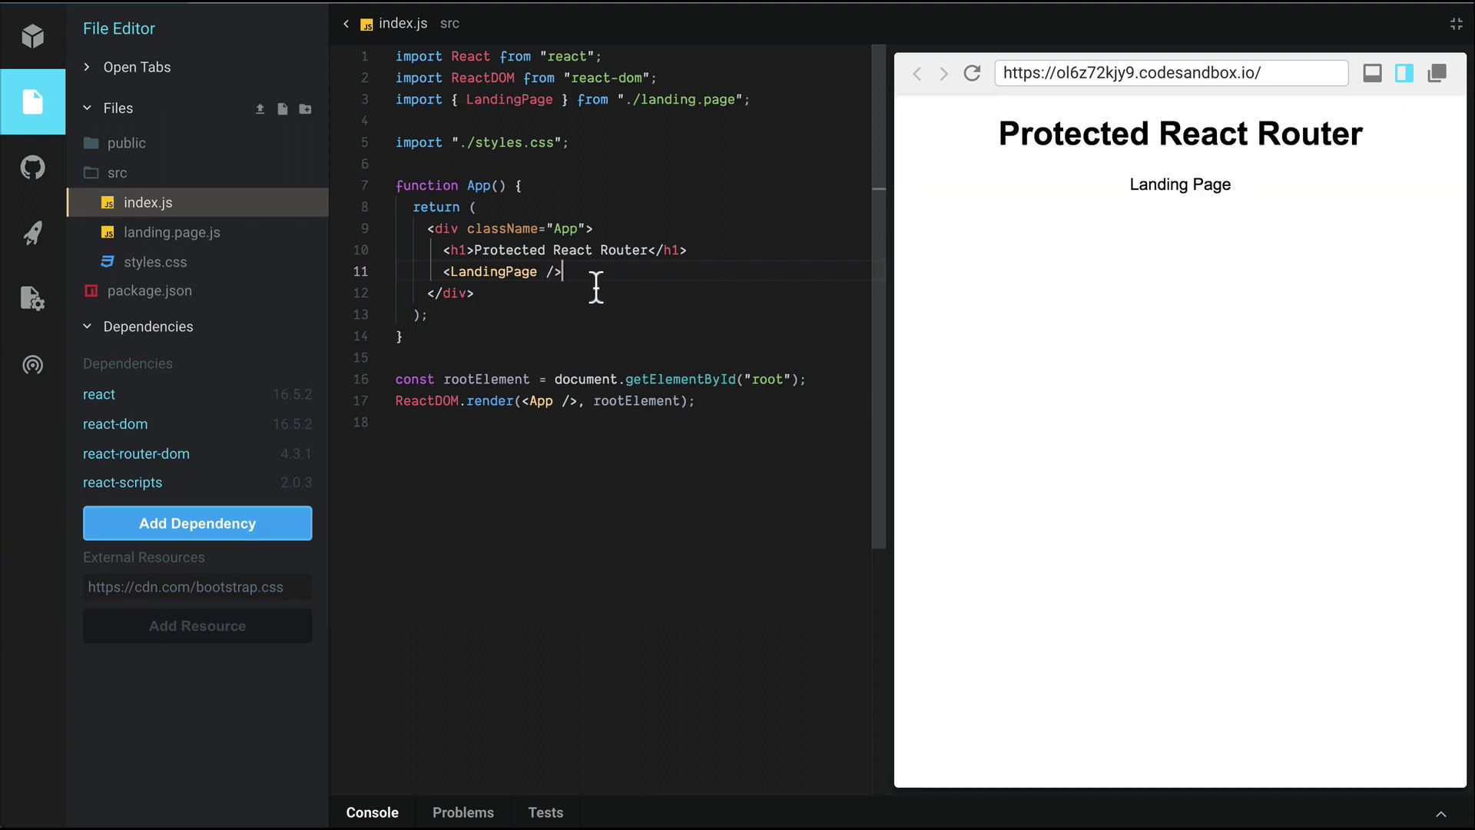
drag(1129, 187, 1247, 179)
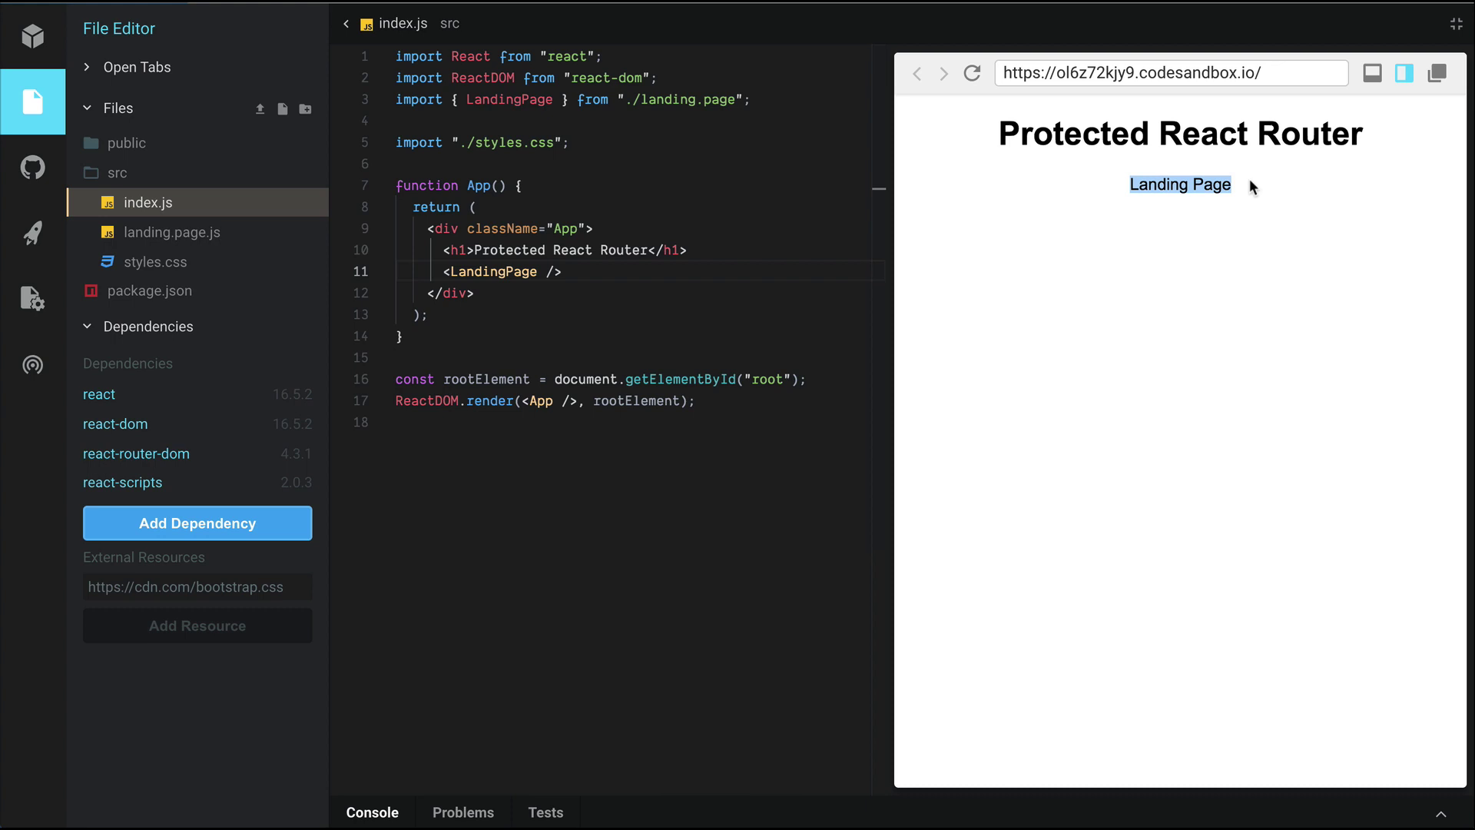
Import { BrowserRouter } from react-router-dom on line 4.
click(411, 121)
text(impor)
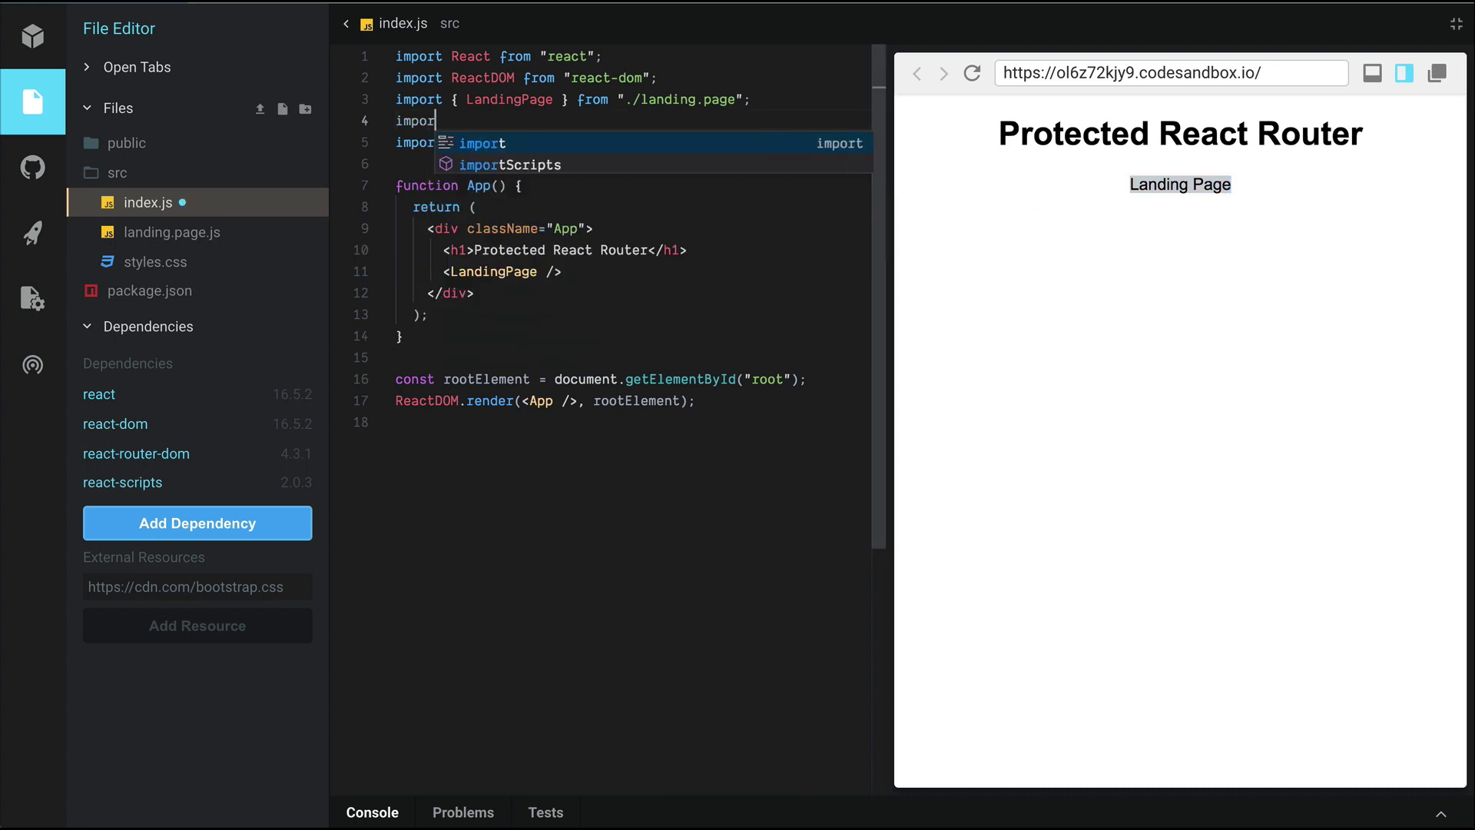
text(t {Brows)
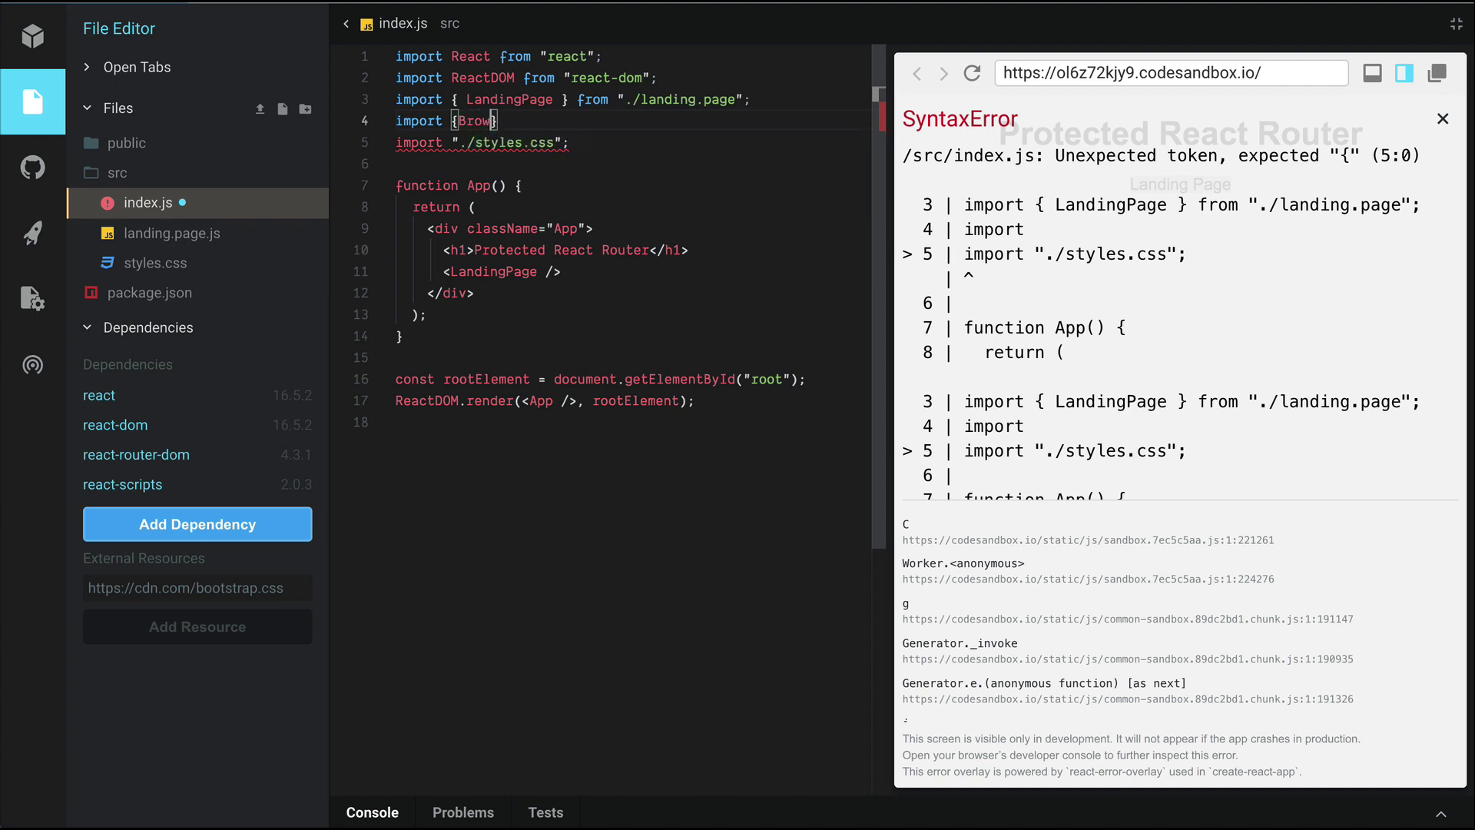
text(erRouter} fr)
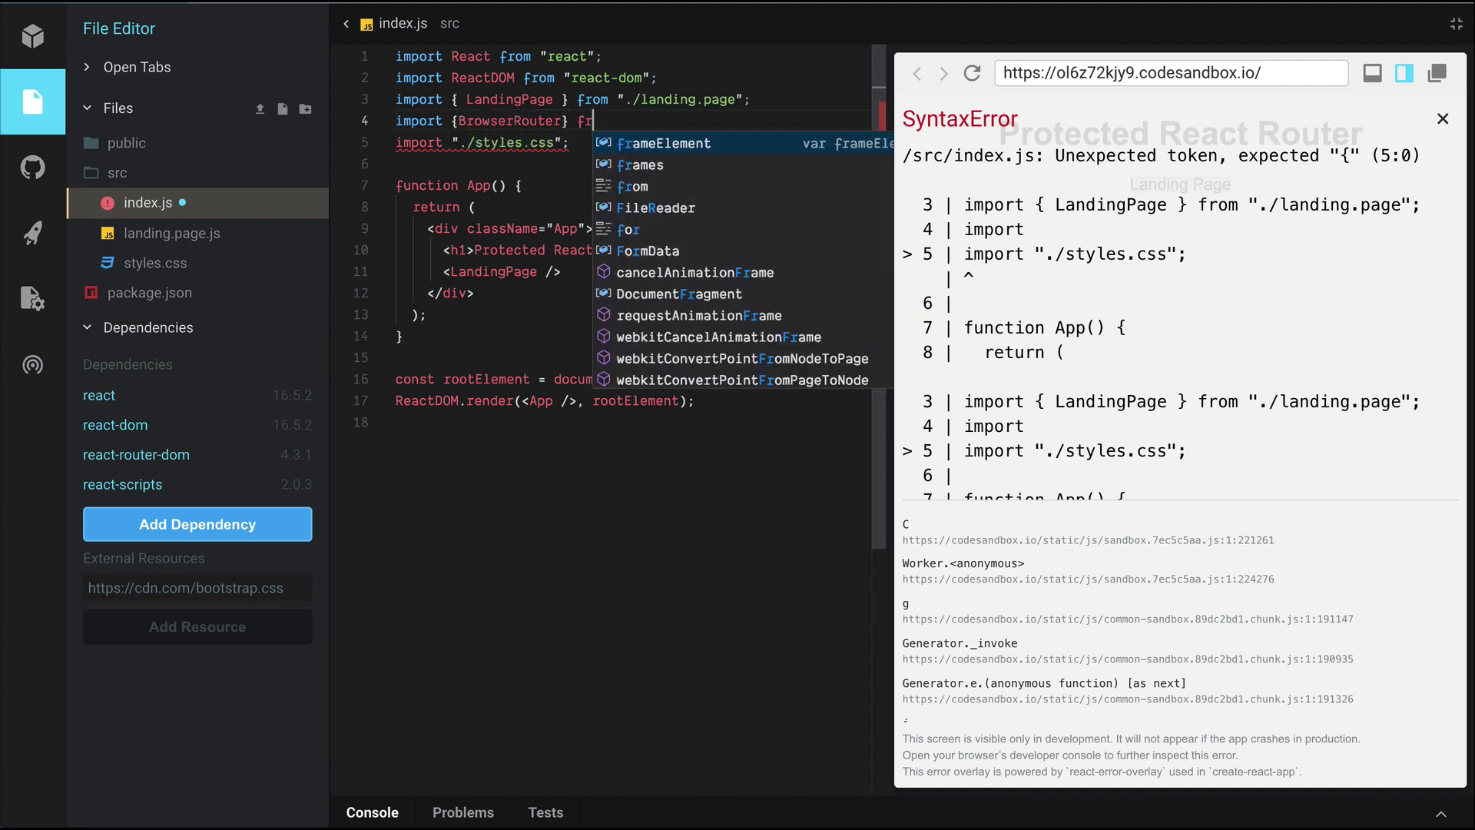
text(om 'react)
key(Down)
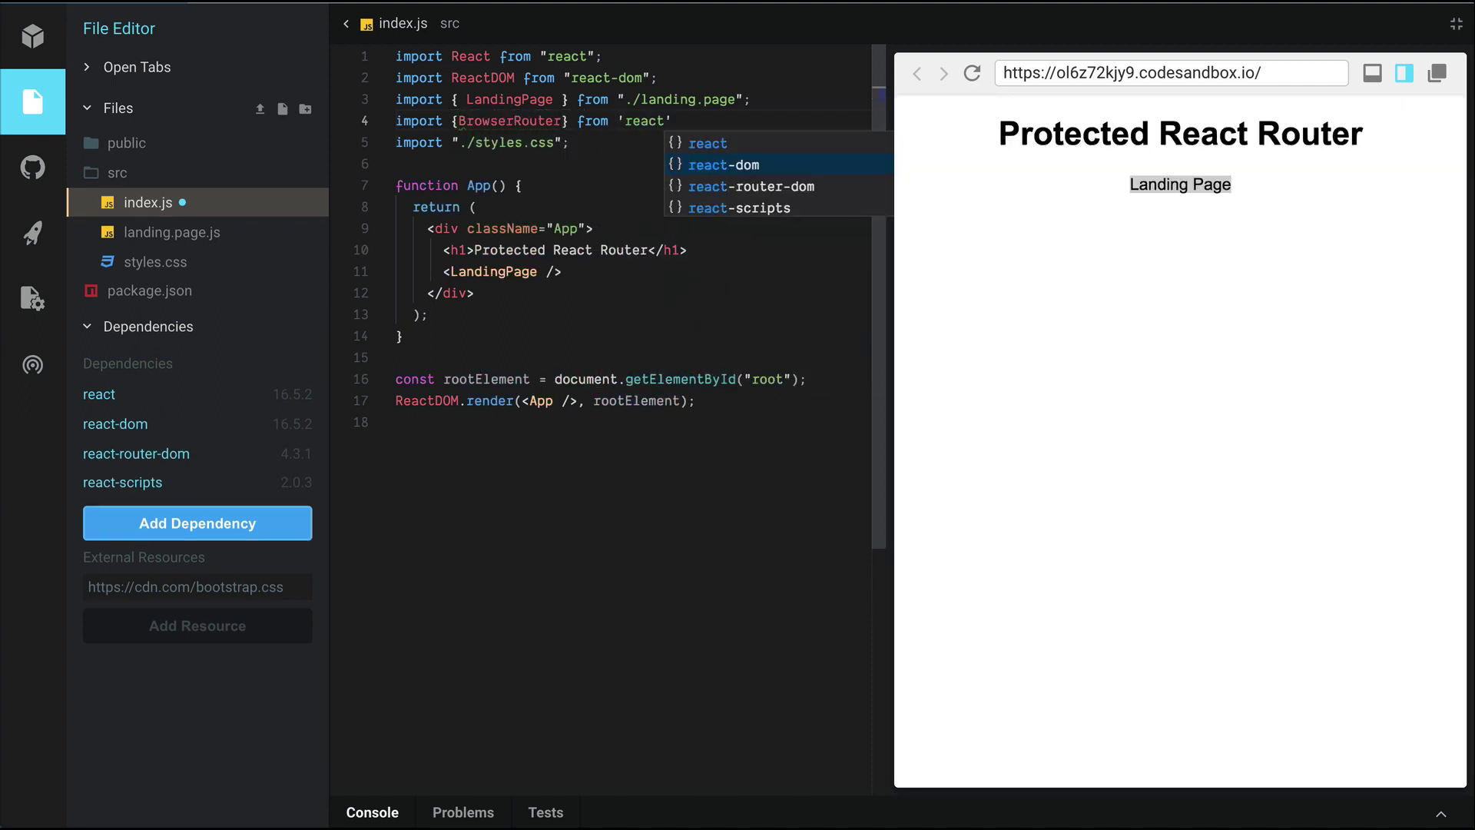
key(Down)
key(Return)
key(Return)
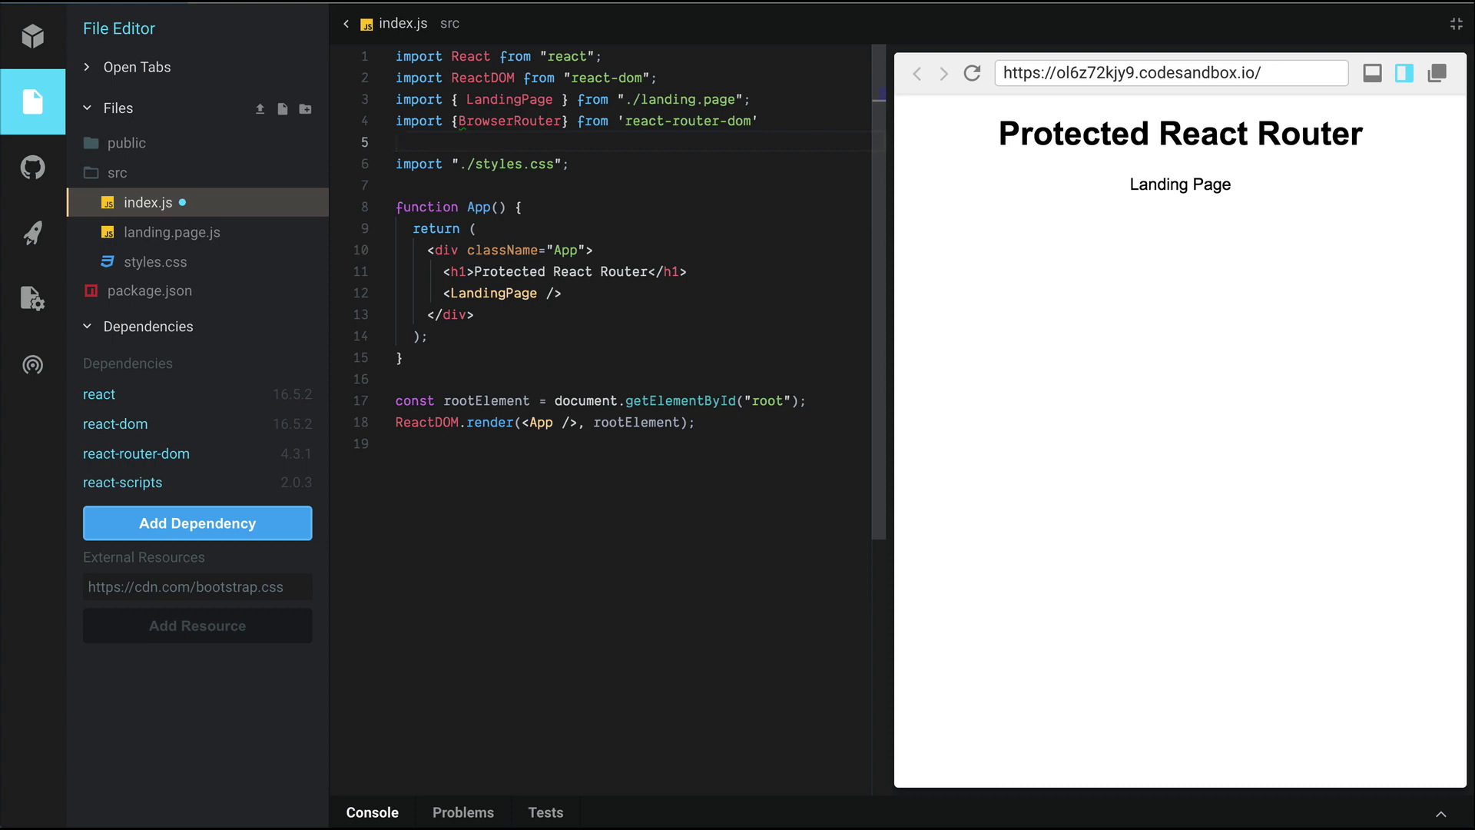
Wrap the rendered <App /> in <BrowserRouter> and return to the react-router-dom import.
double_click(531, 126)
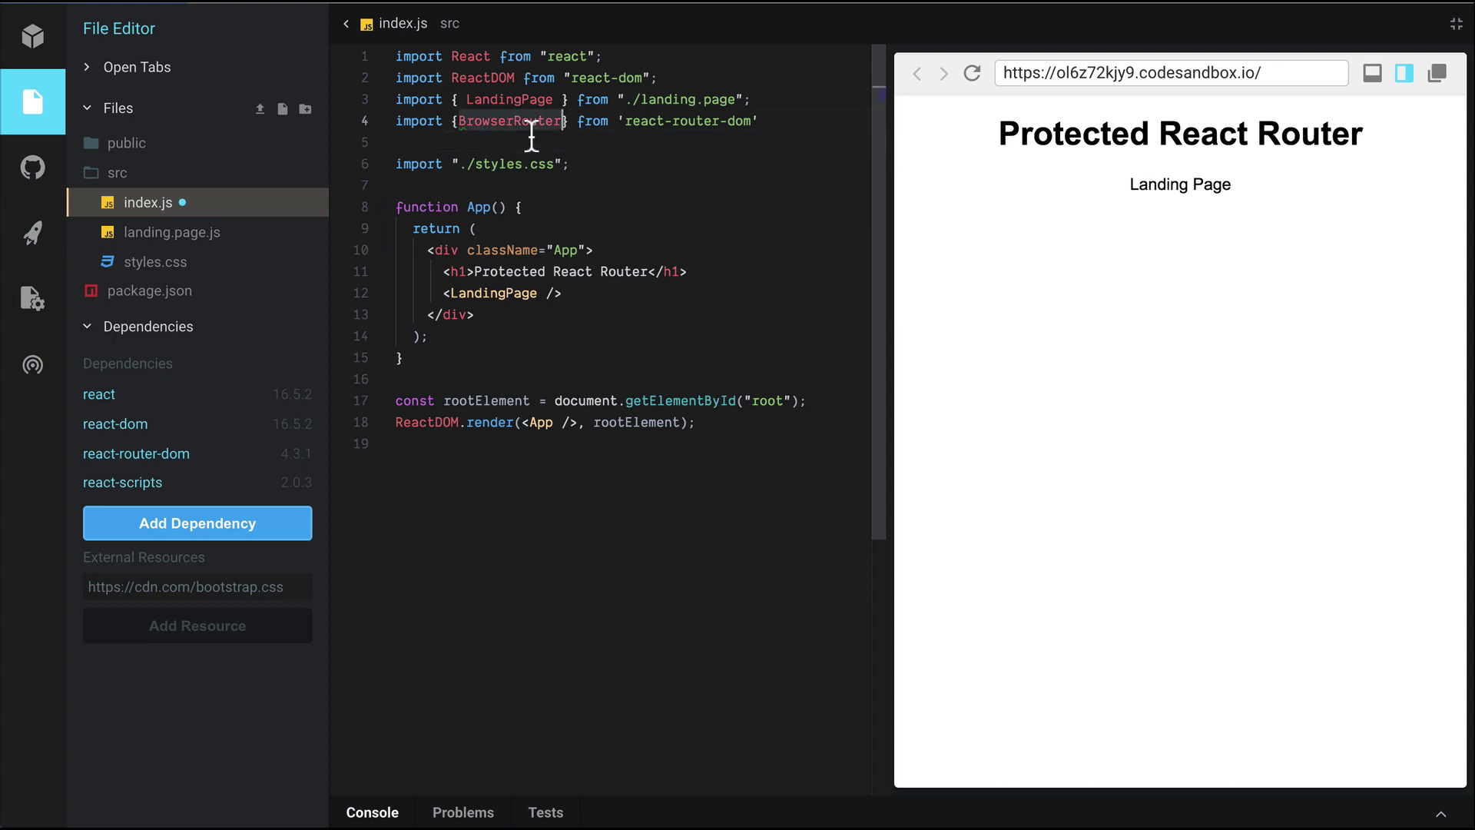
click(519, 422)
text(<BrowserRouter>)
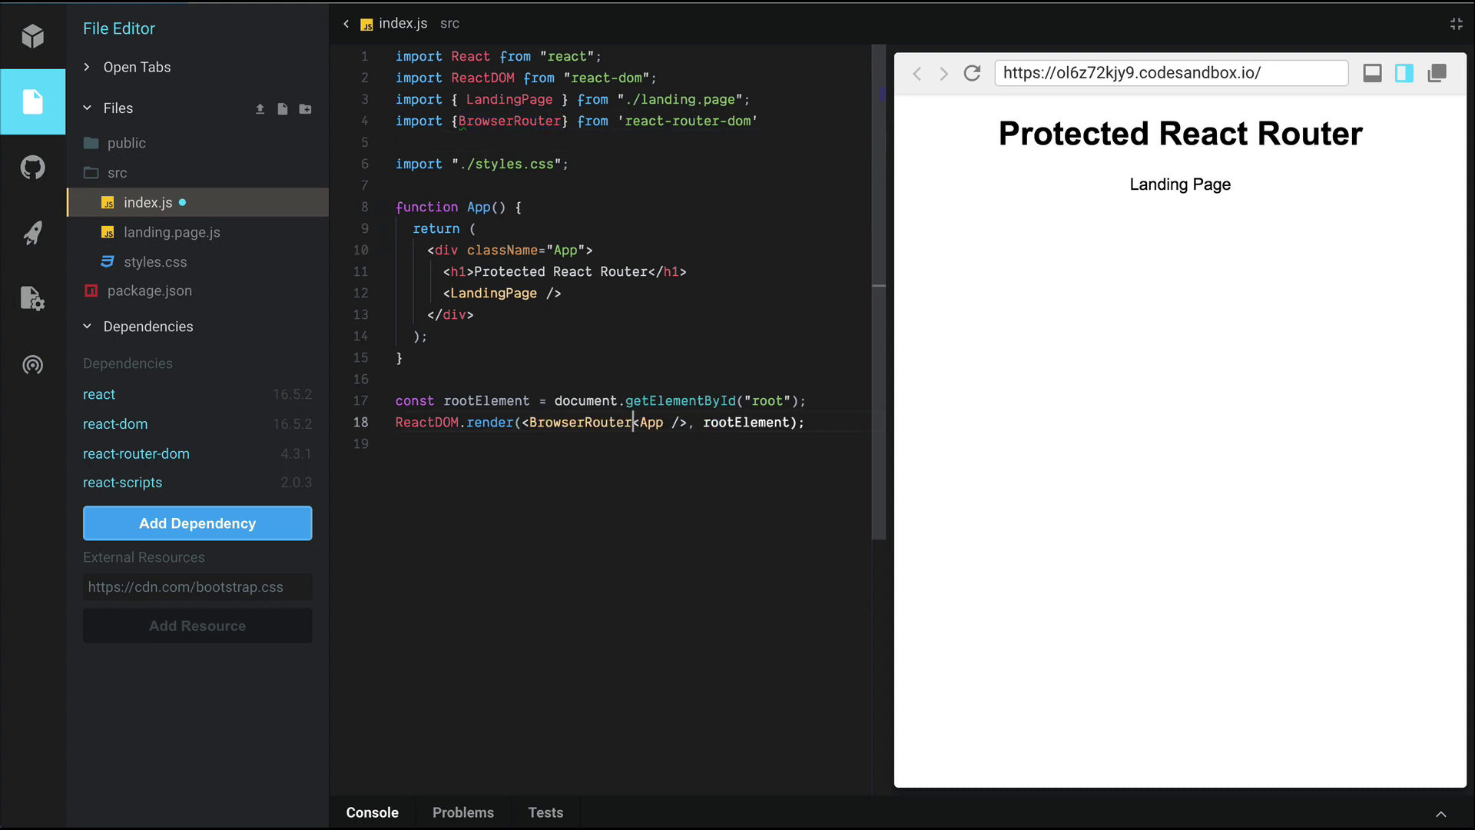
key(Right)
key(Right)
key(Right)
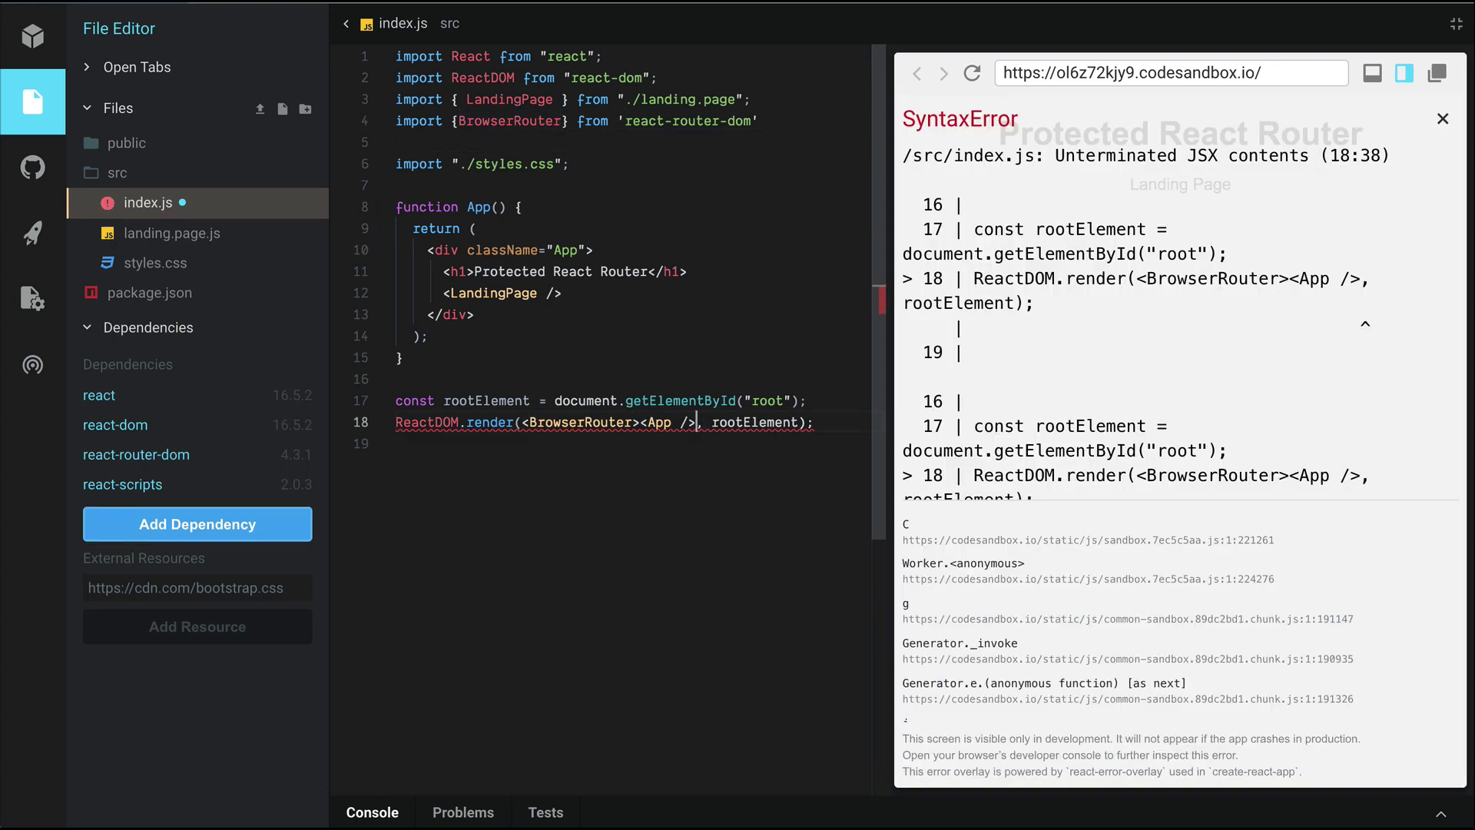
text(</BrowserRouter>)
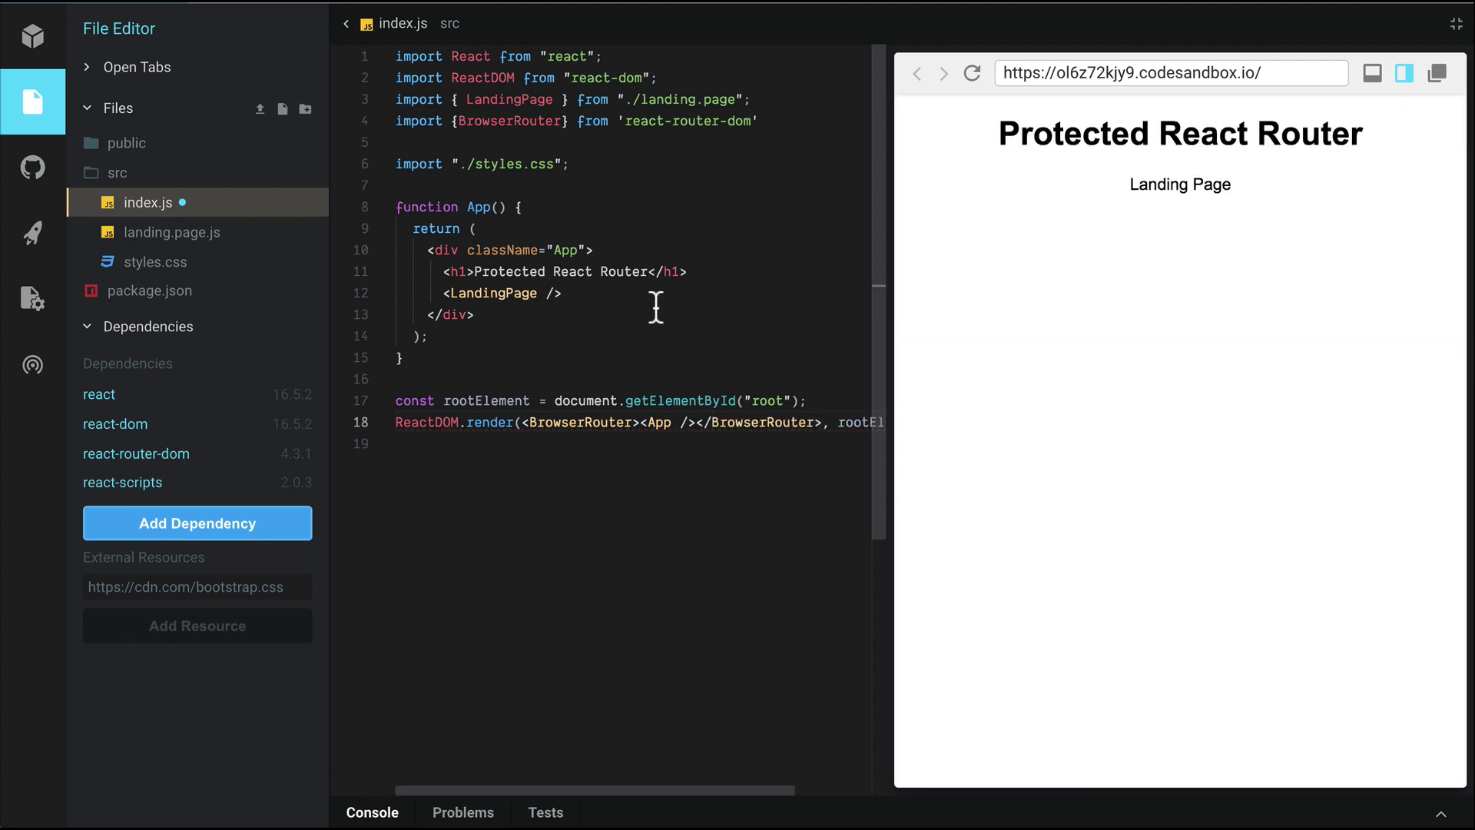
click(537, 142)
key(Up)
text(, R)
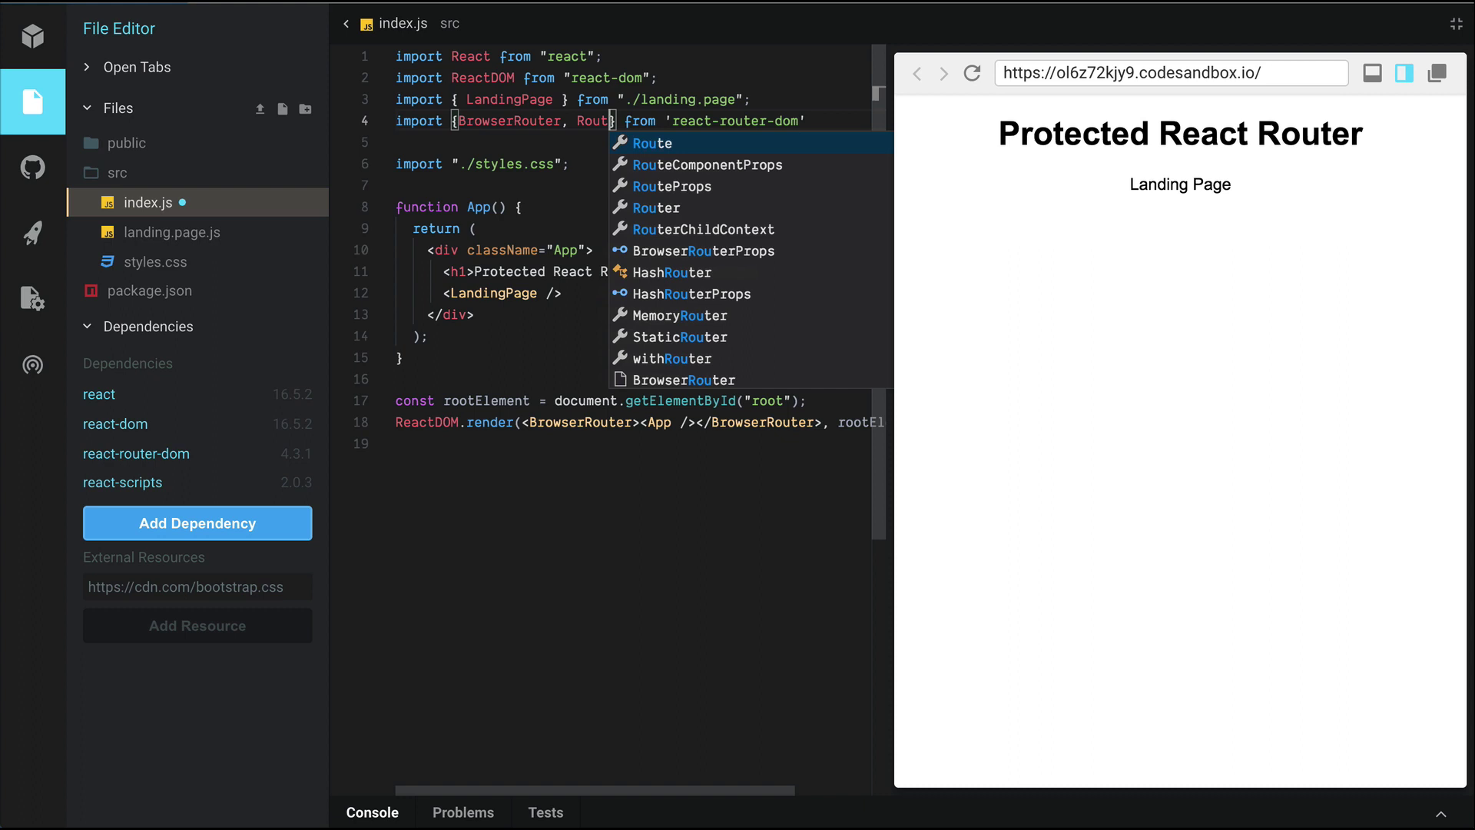
text(outet)
Add Route and Switch to the react-router-dom import and delete <LandingPage /> on line 12.
key(BackSpace)
text(, Switc)
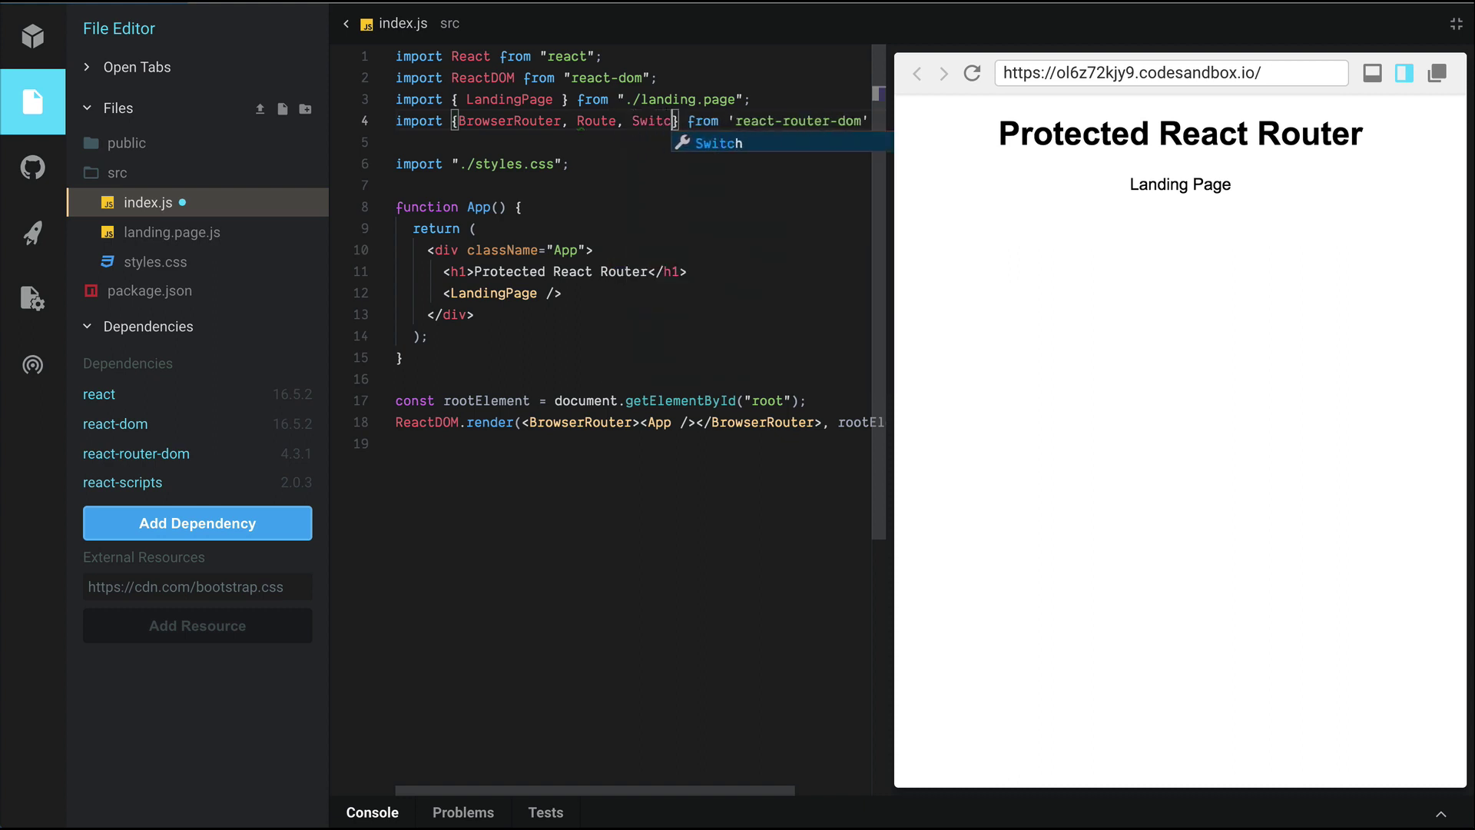
text(h)
key(Escape)
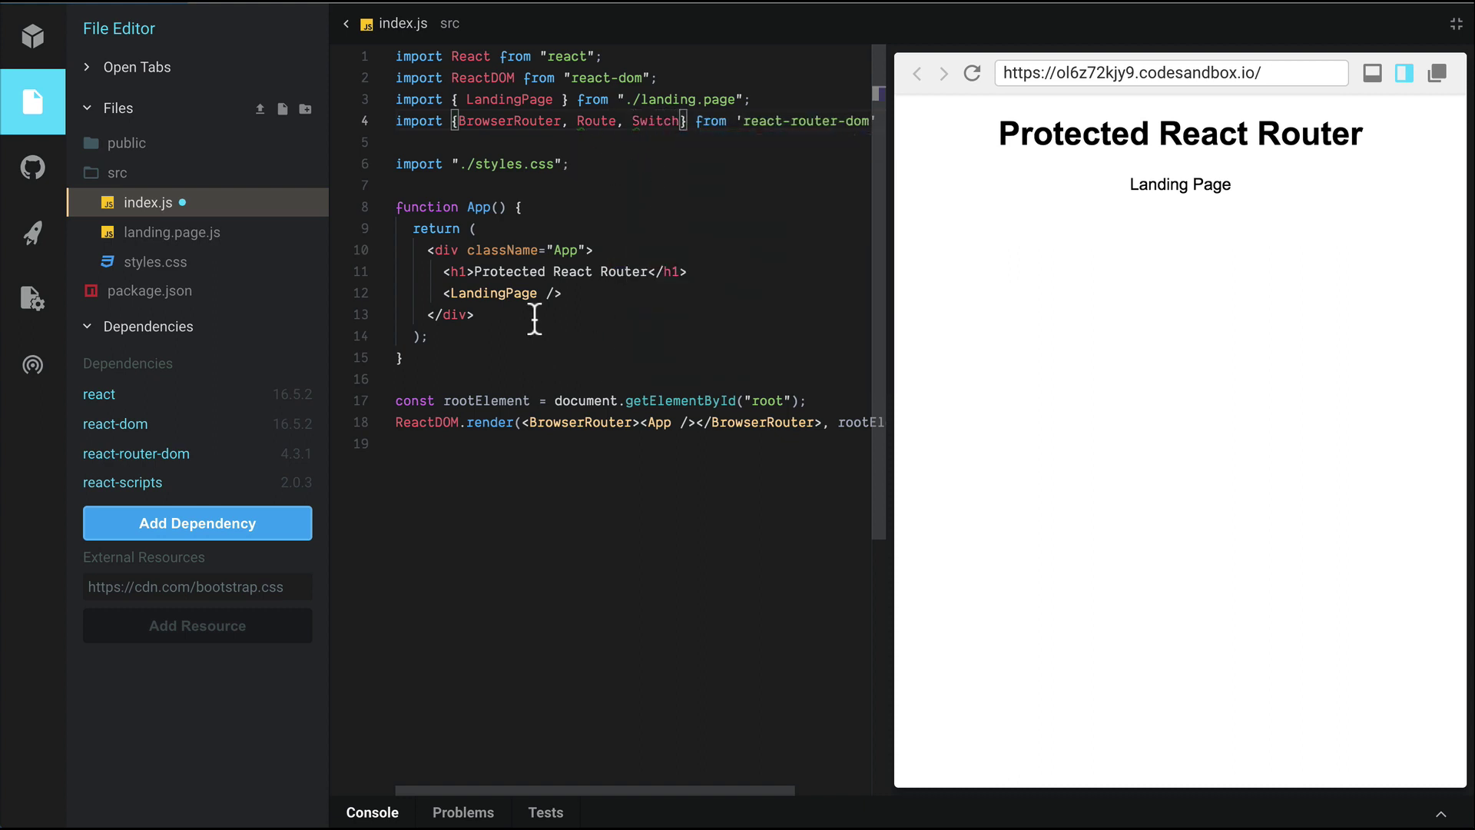
drag(440, 294, 589, 302)
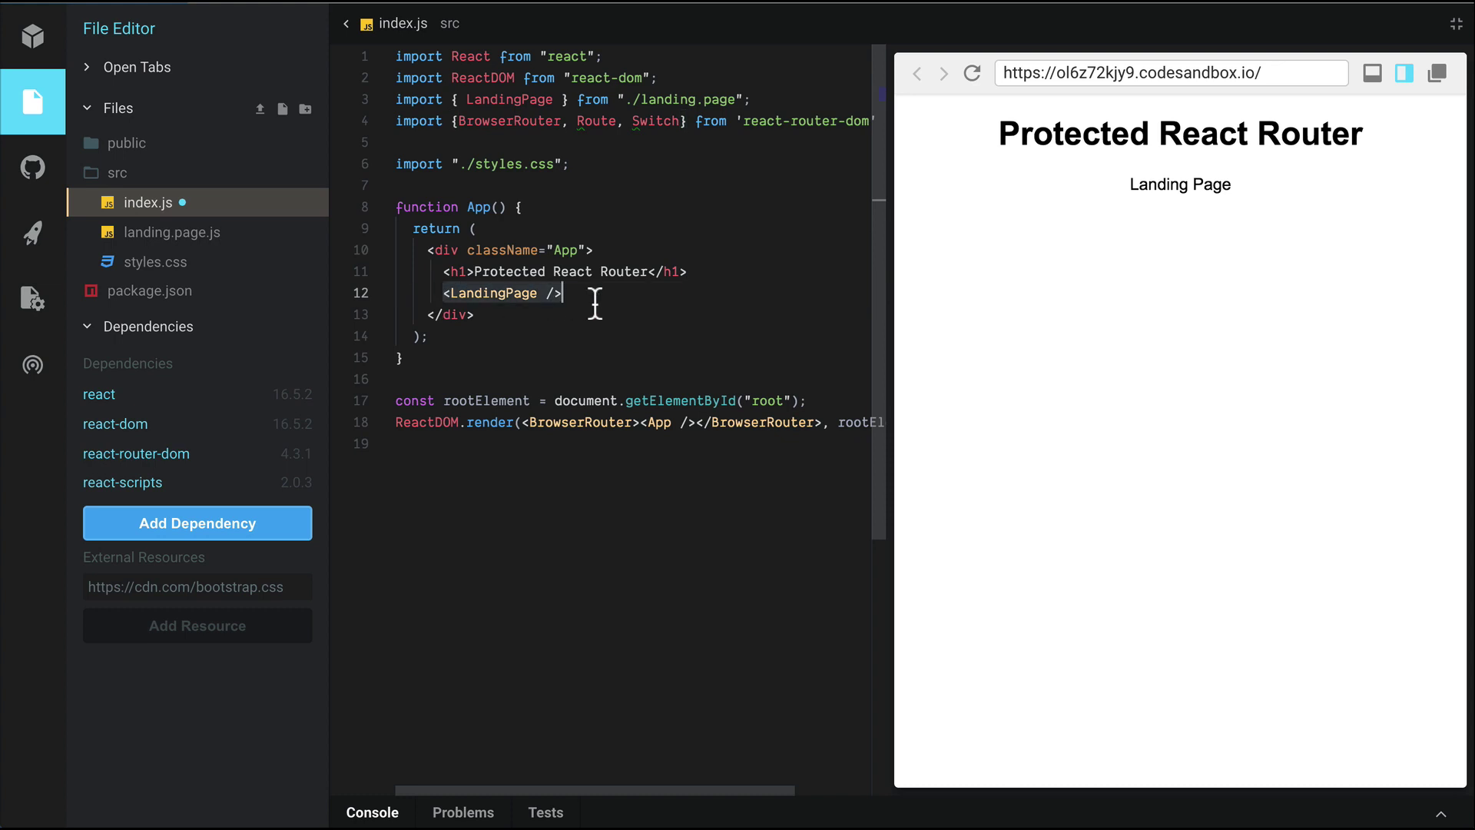
click(640, 290)
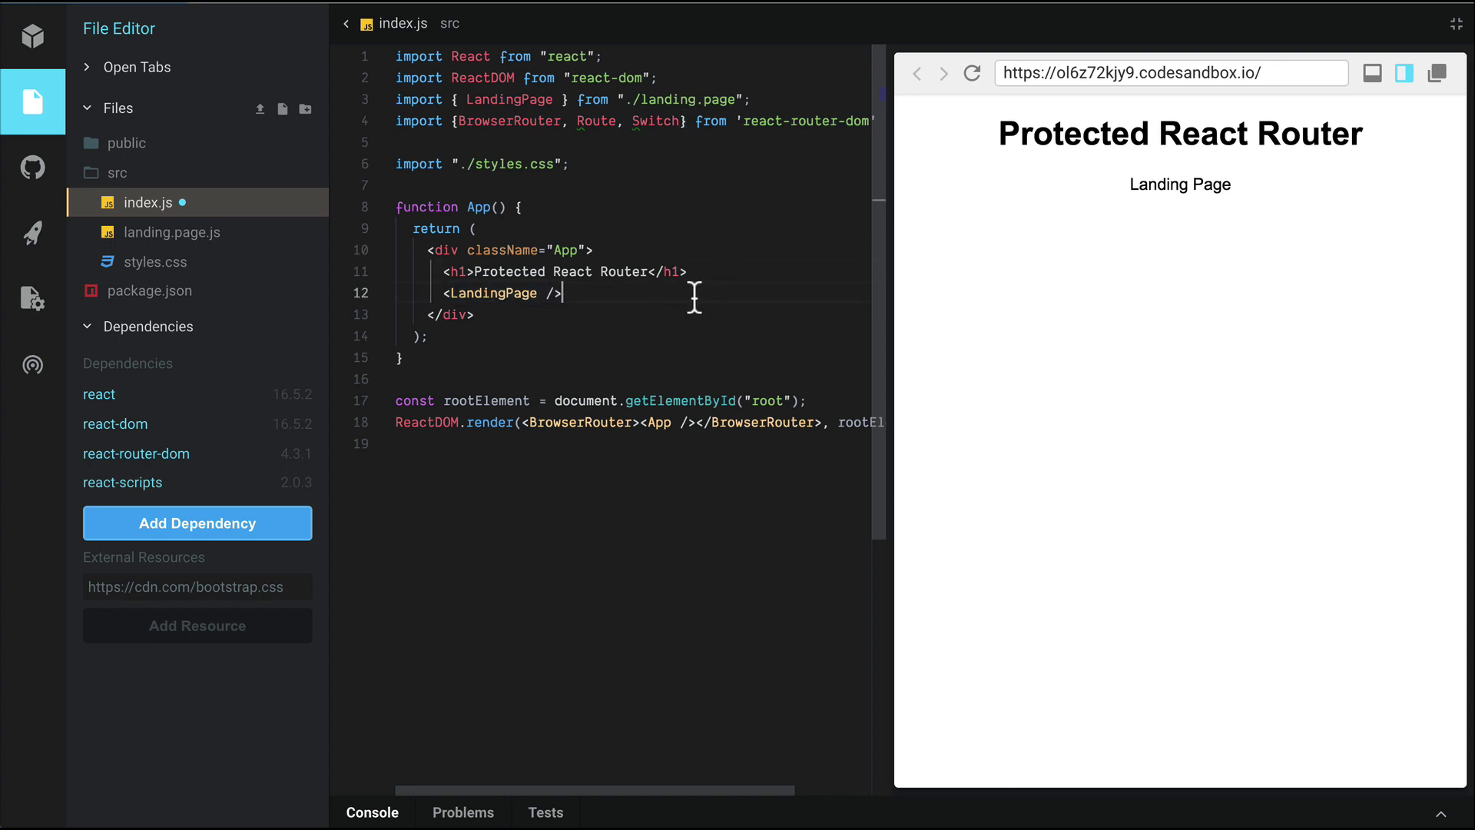
key(shift+Home)
key(BackSpace)
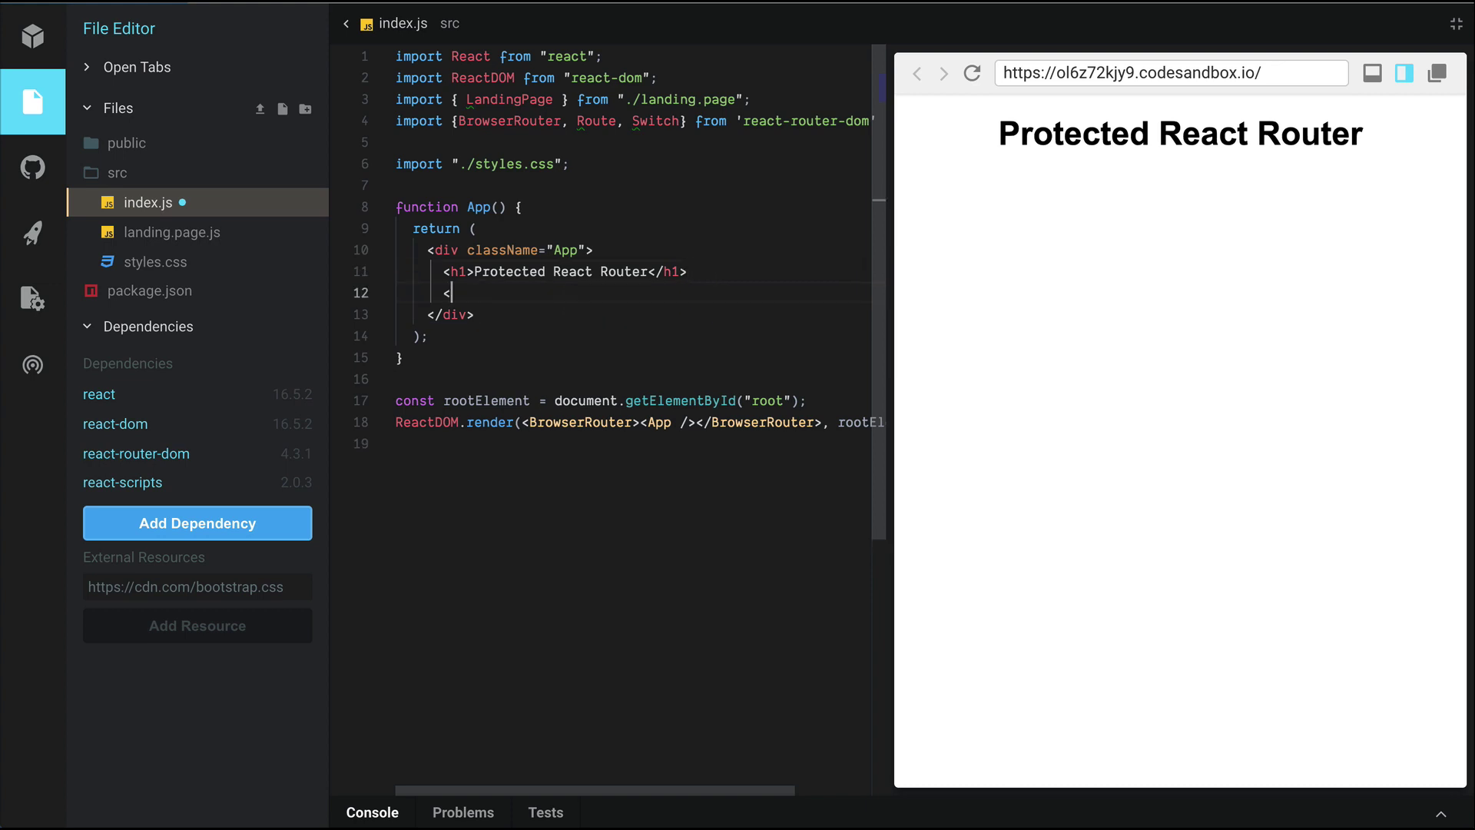
text(Route )
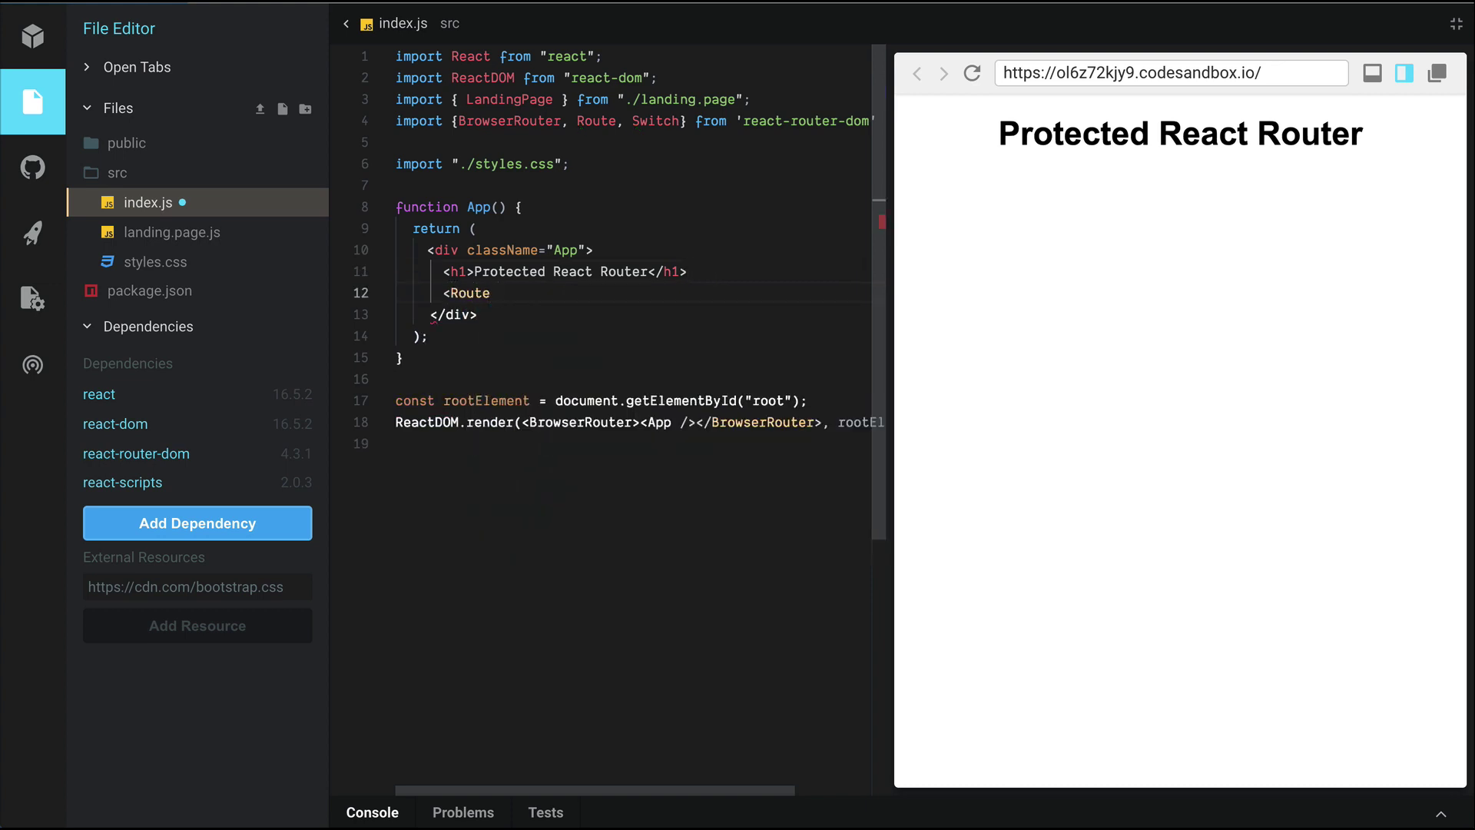
text(component=)
text({Land)
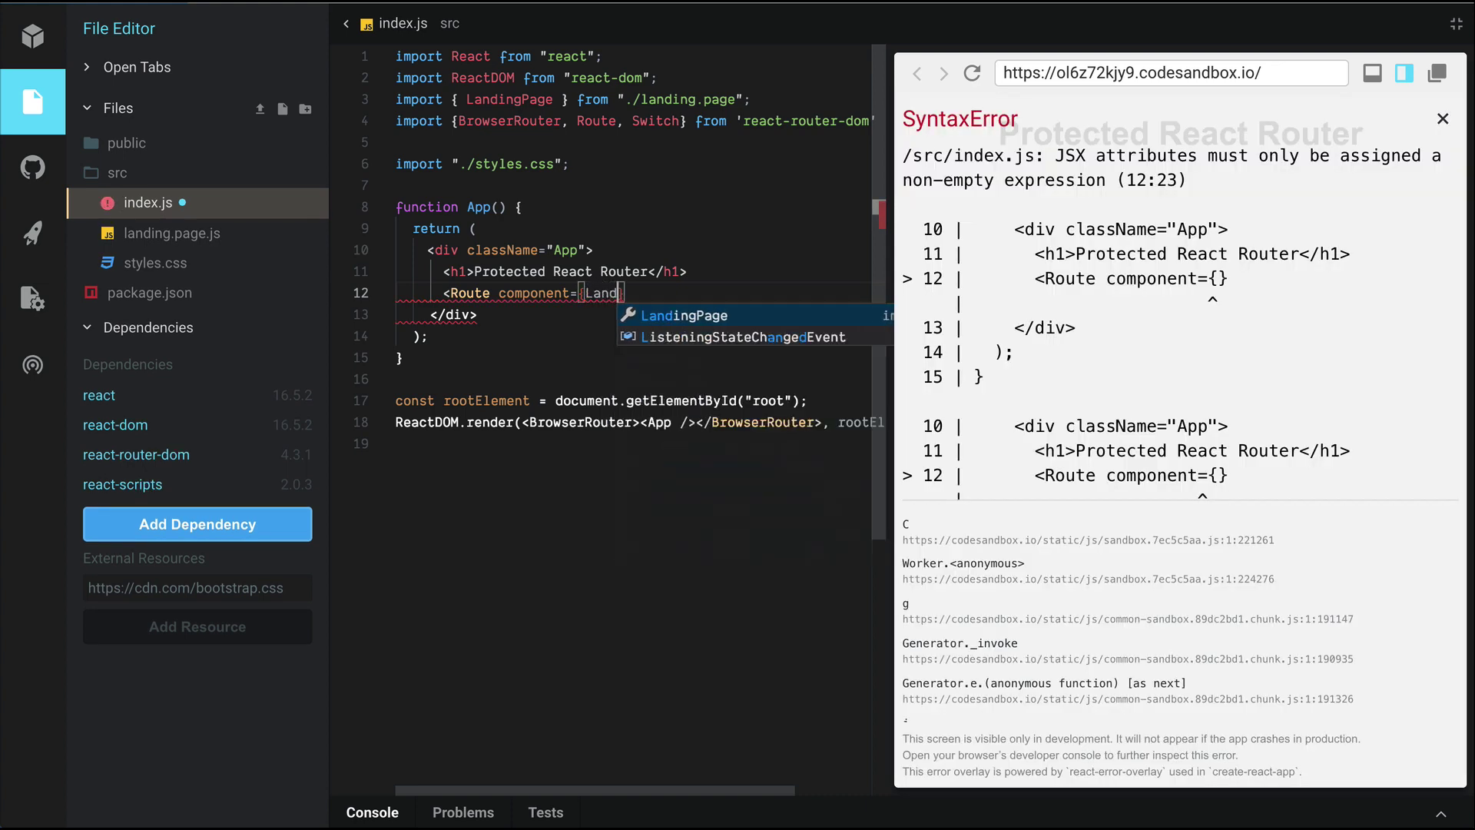
Render <Route component={LandingPage}/> instead and check the preview still shows Landing Page.
key(Return)
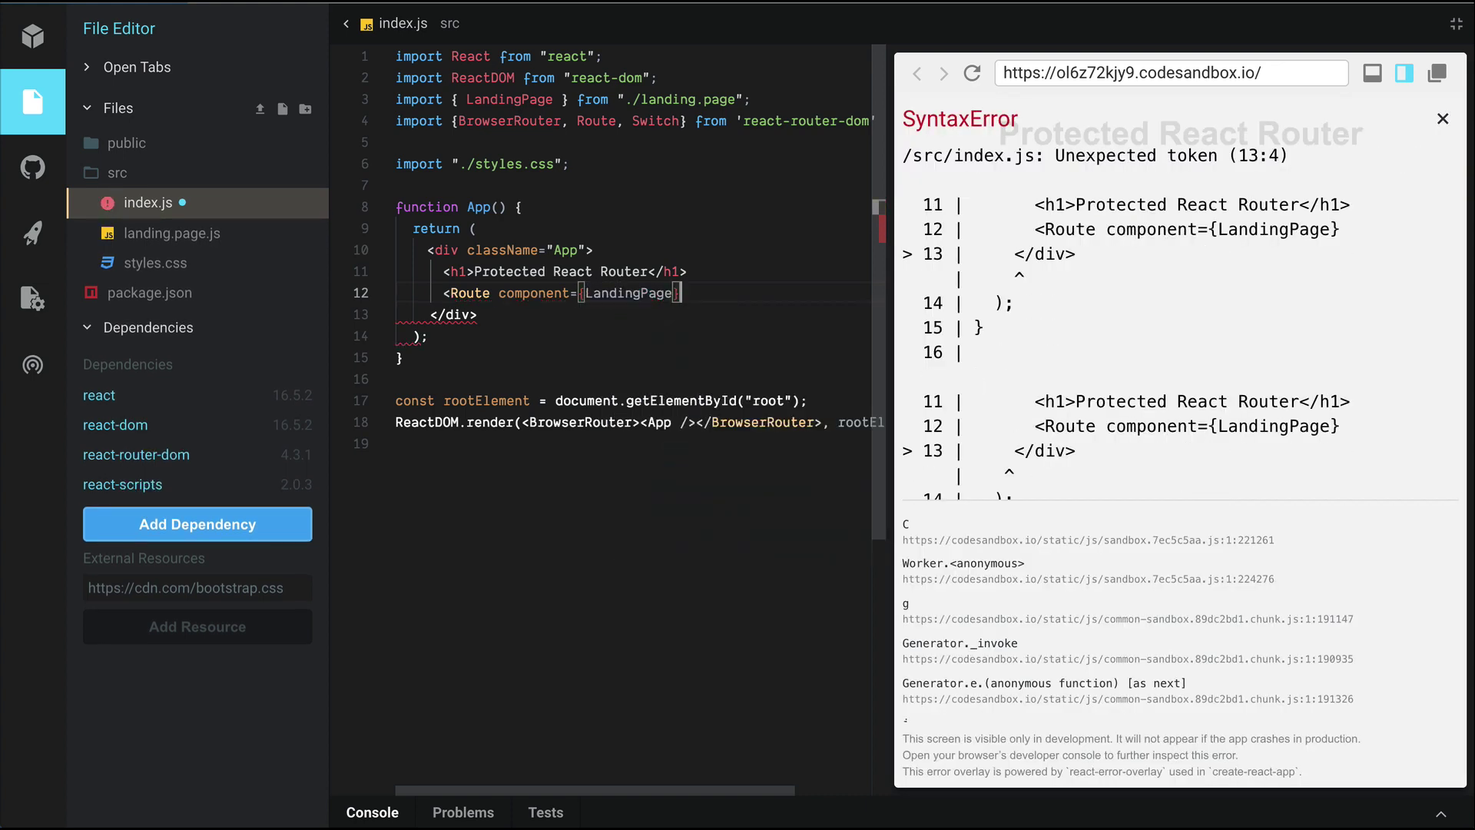
key(Right)
text(/>)
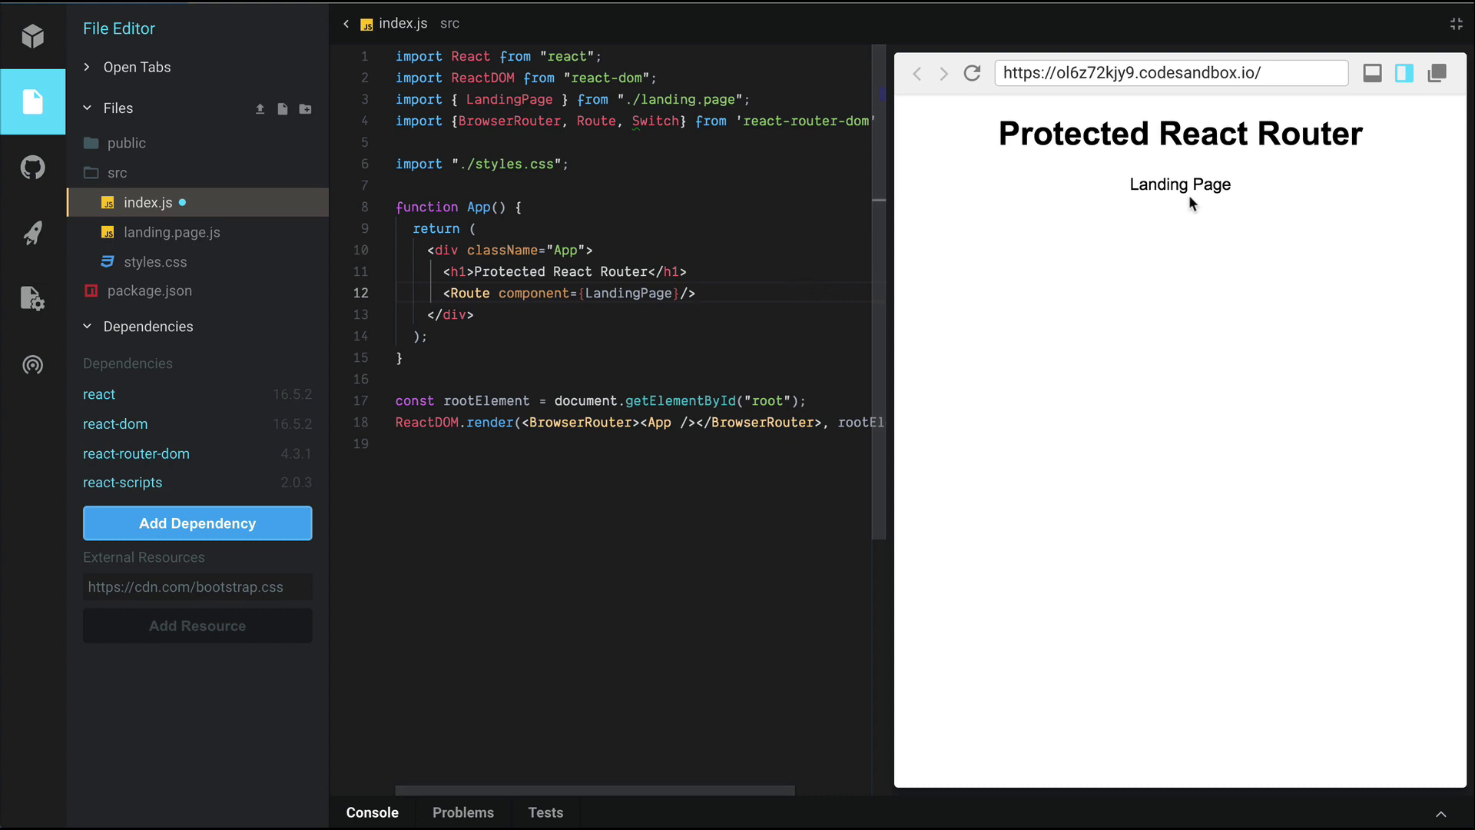
drag(1126, 185, 1259, 187)
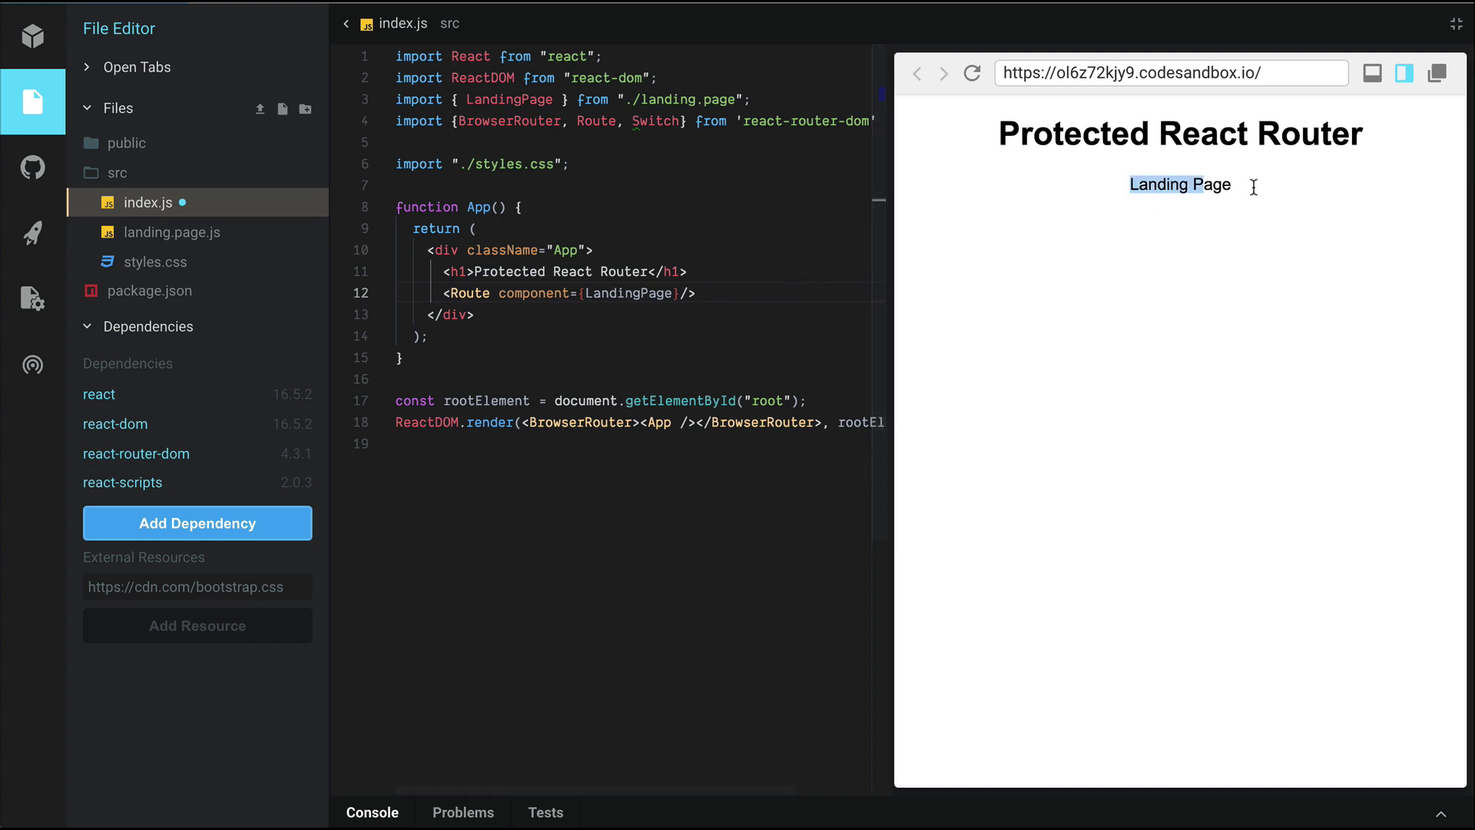
double_click(502, 293)
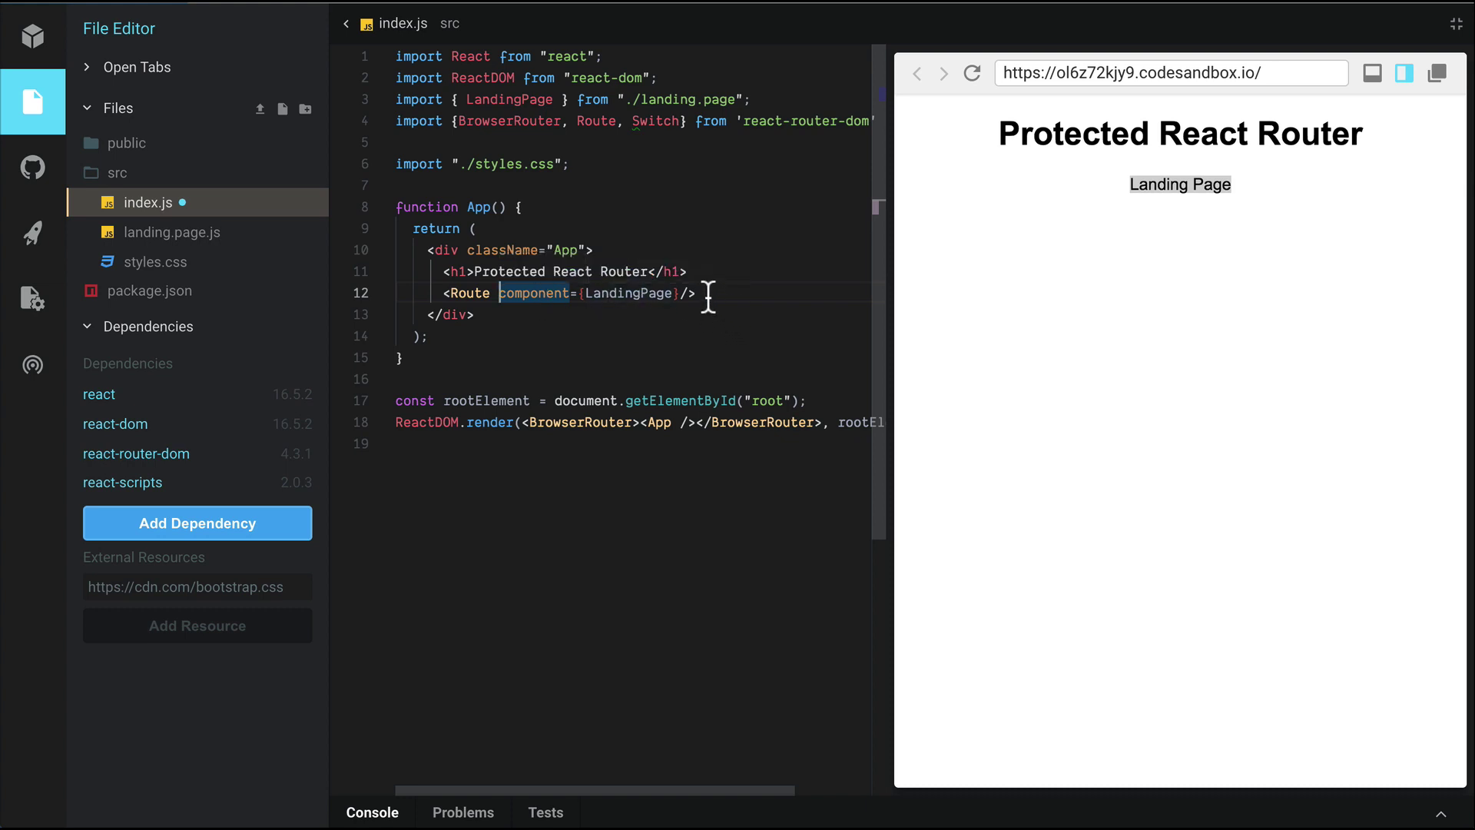
triple_click(1129, 73)
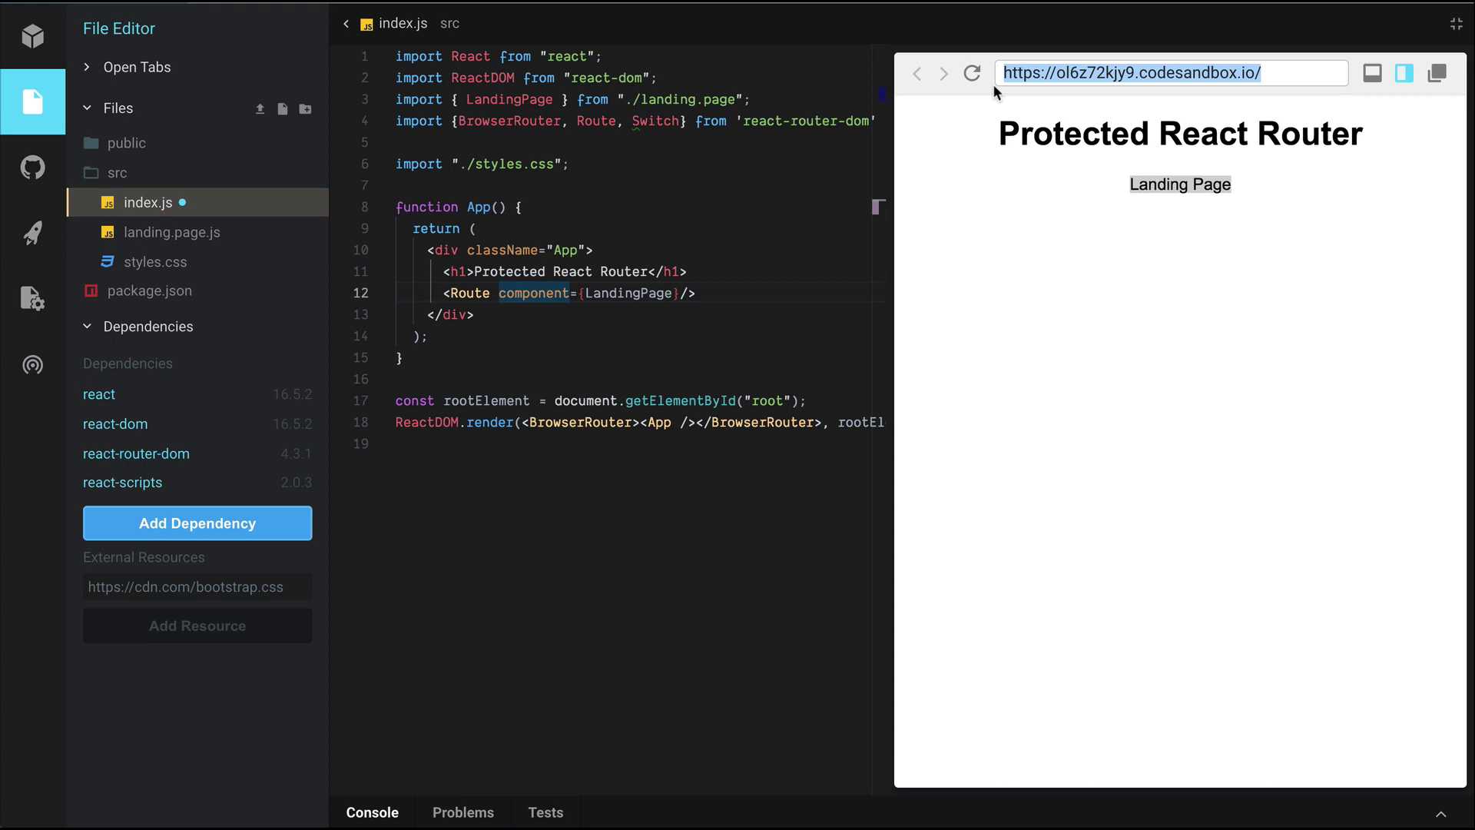
Add the exact attribute to the LandingPage Route on line 12.
click(492, 295)
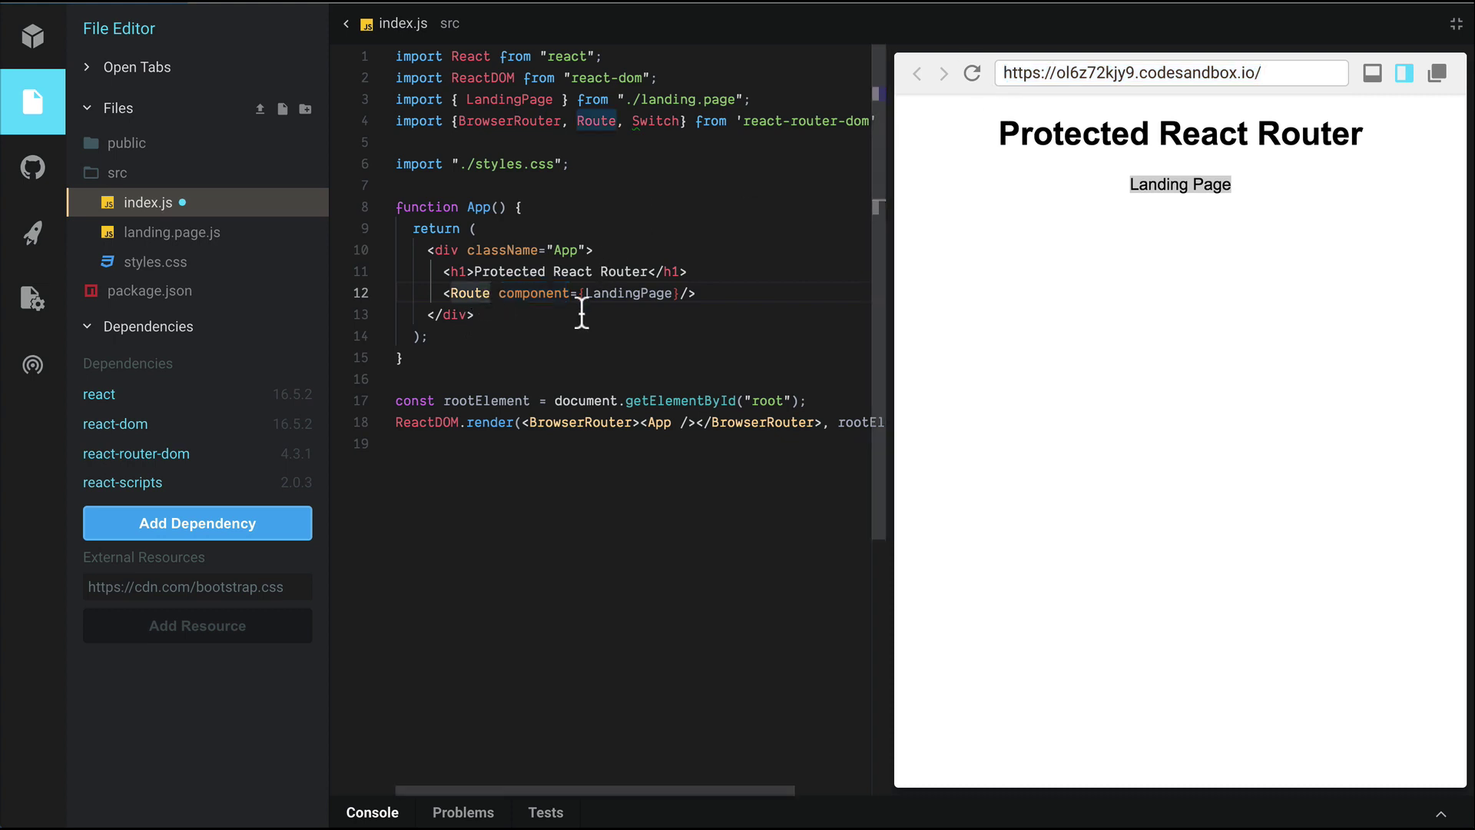
text(path)
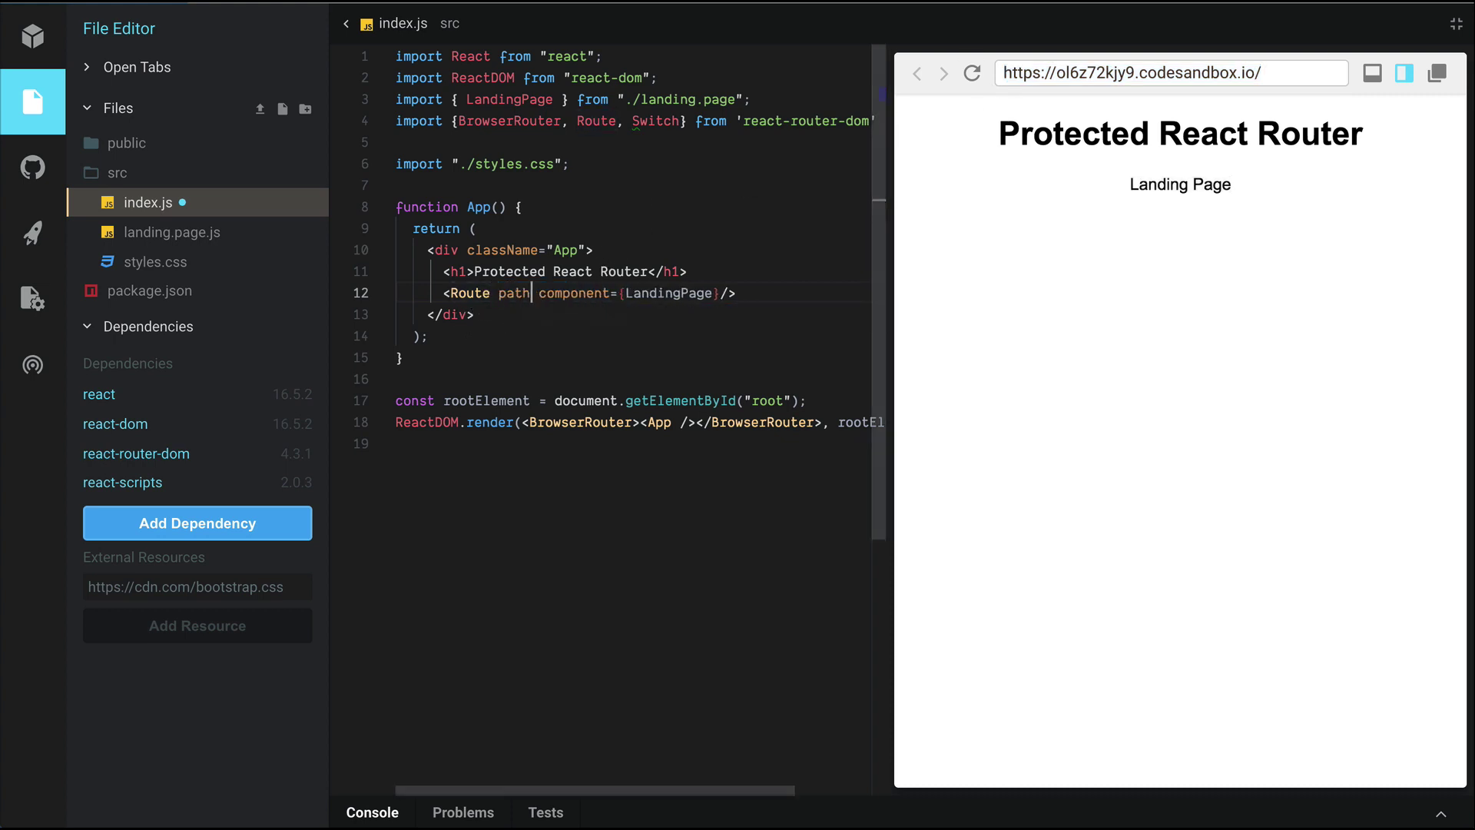
text(="/)
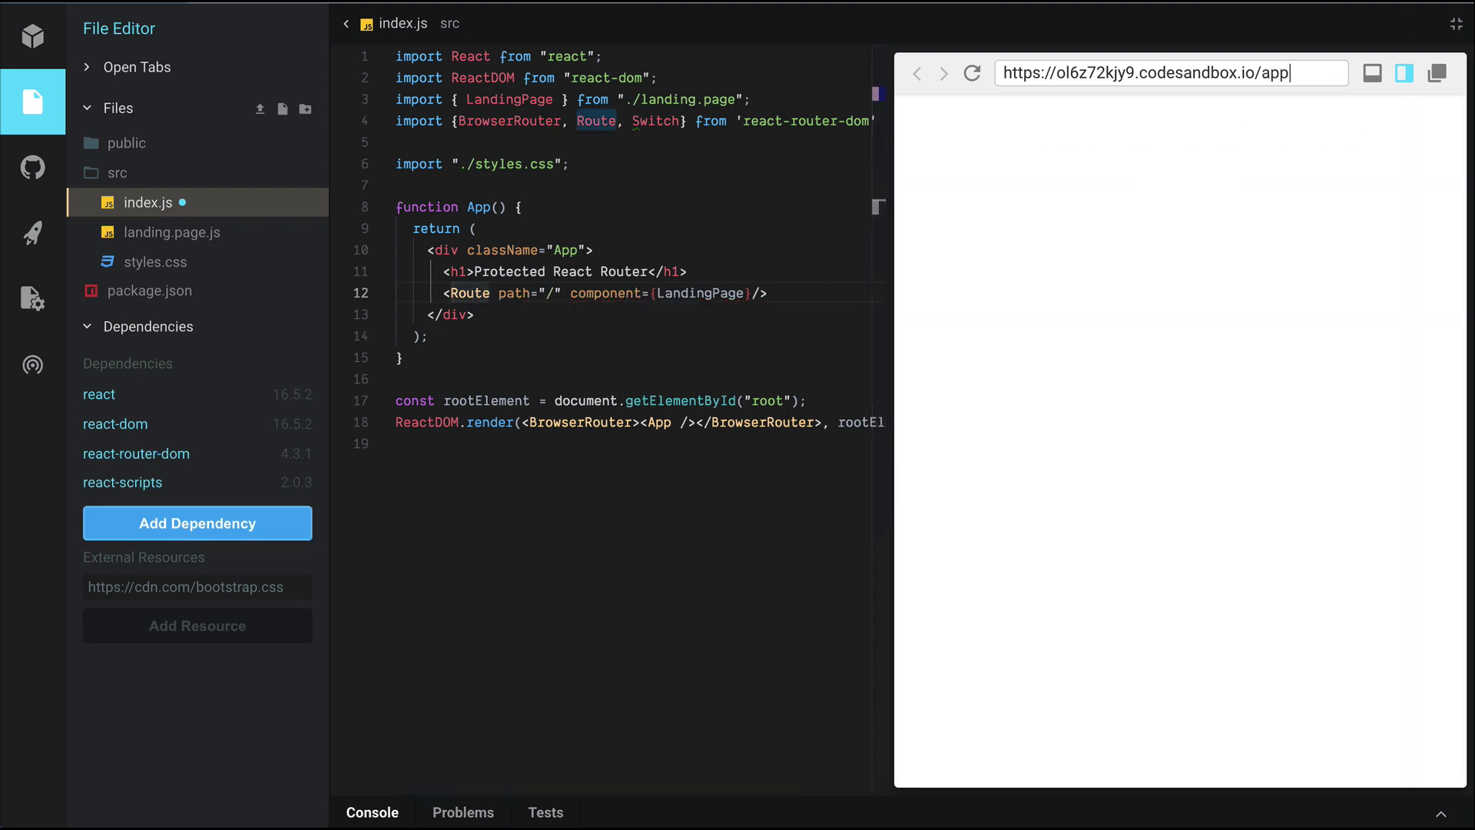
drag(1120, 185, 1270, 185)
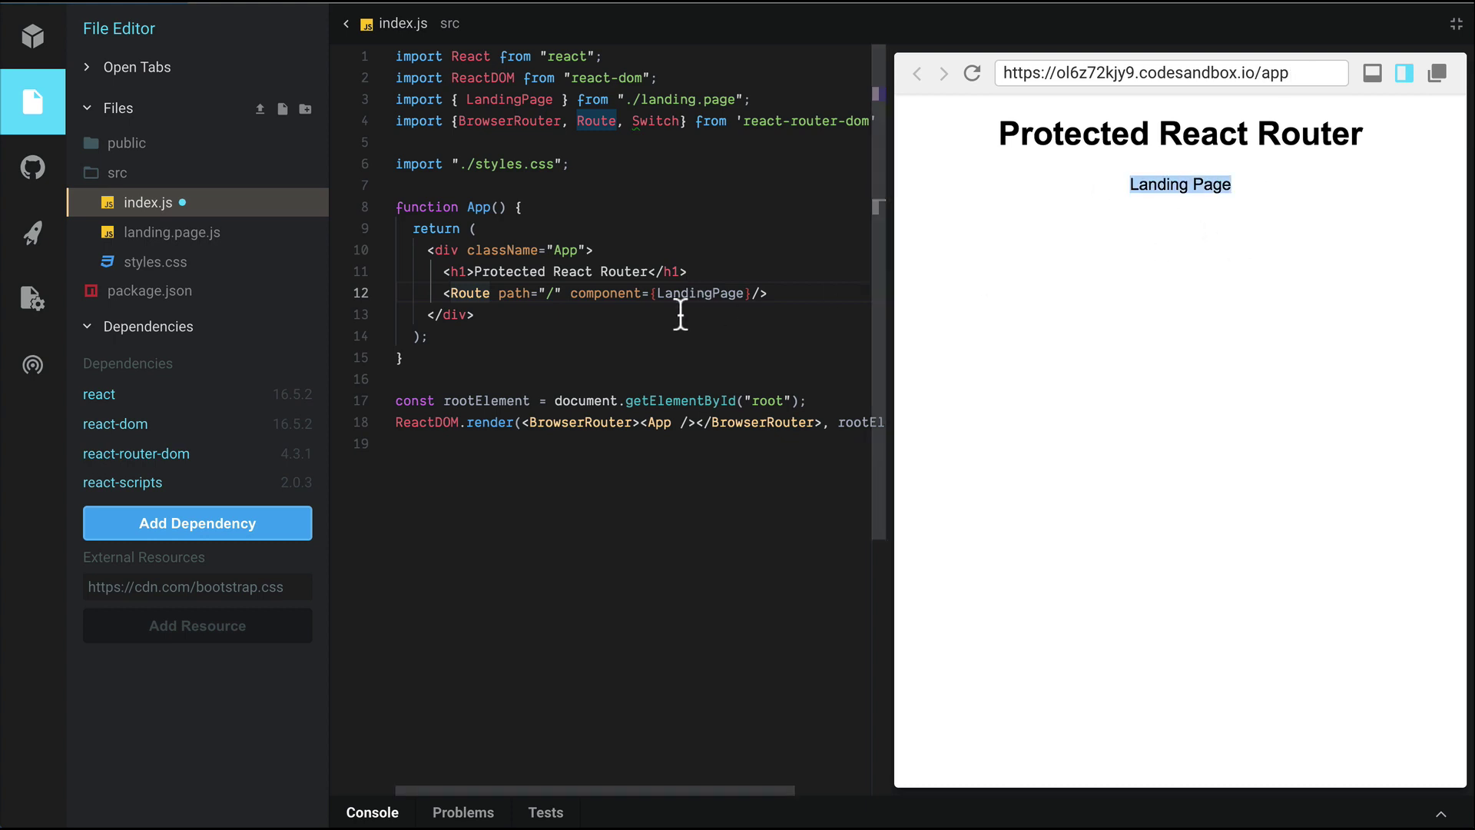
click(555, 297)
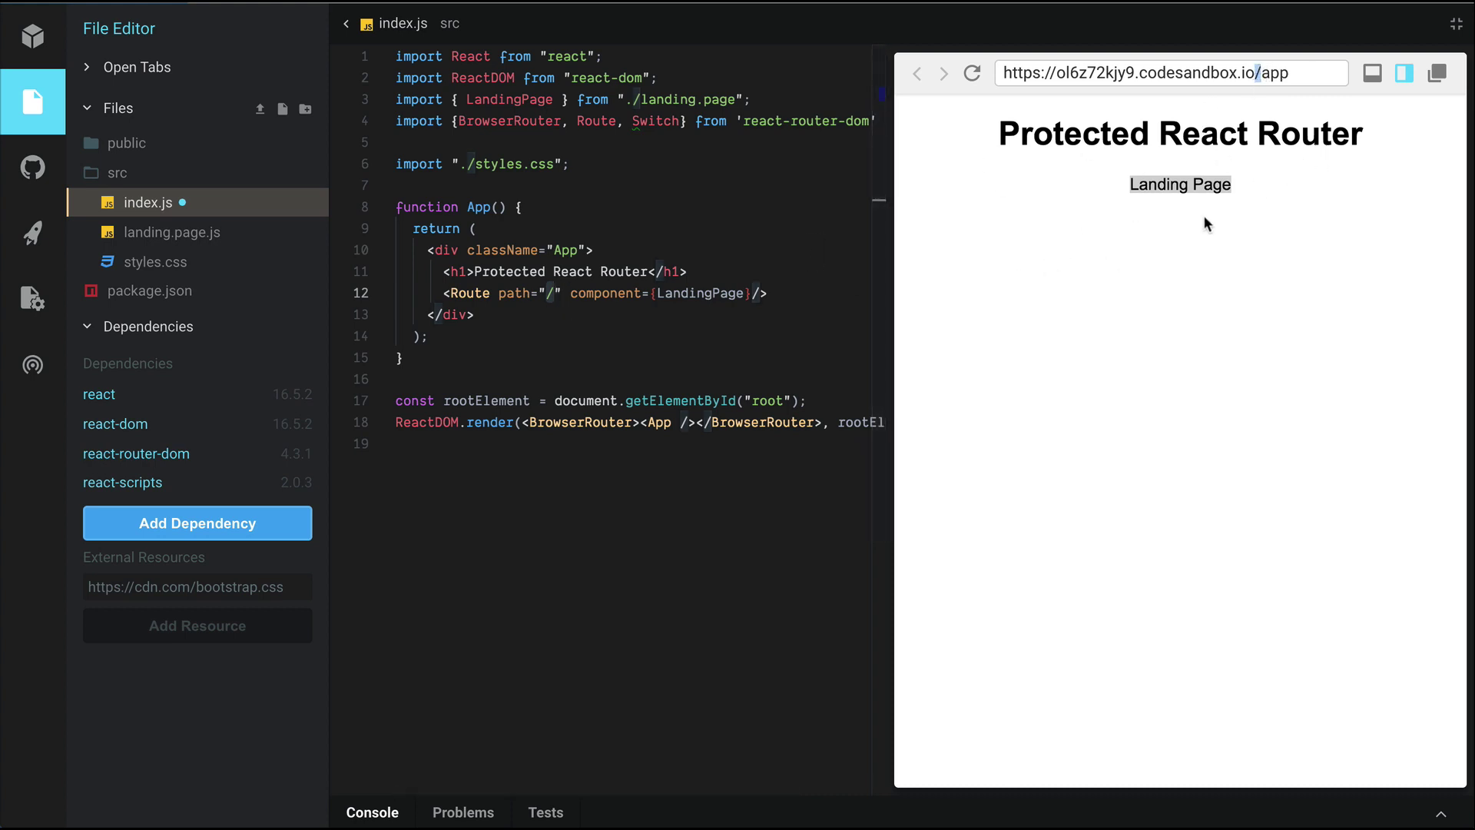
click(1073, 189)
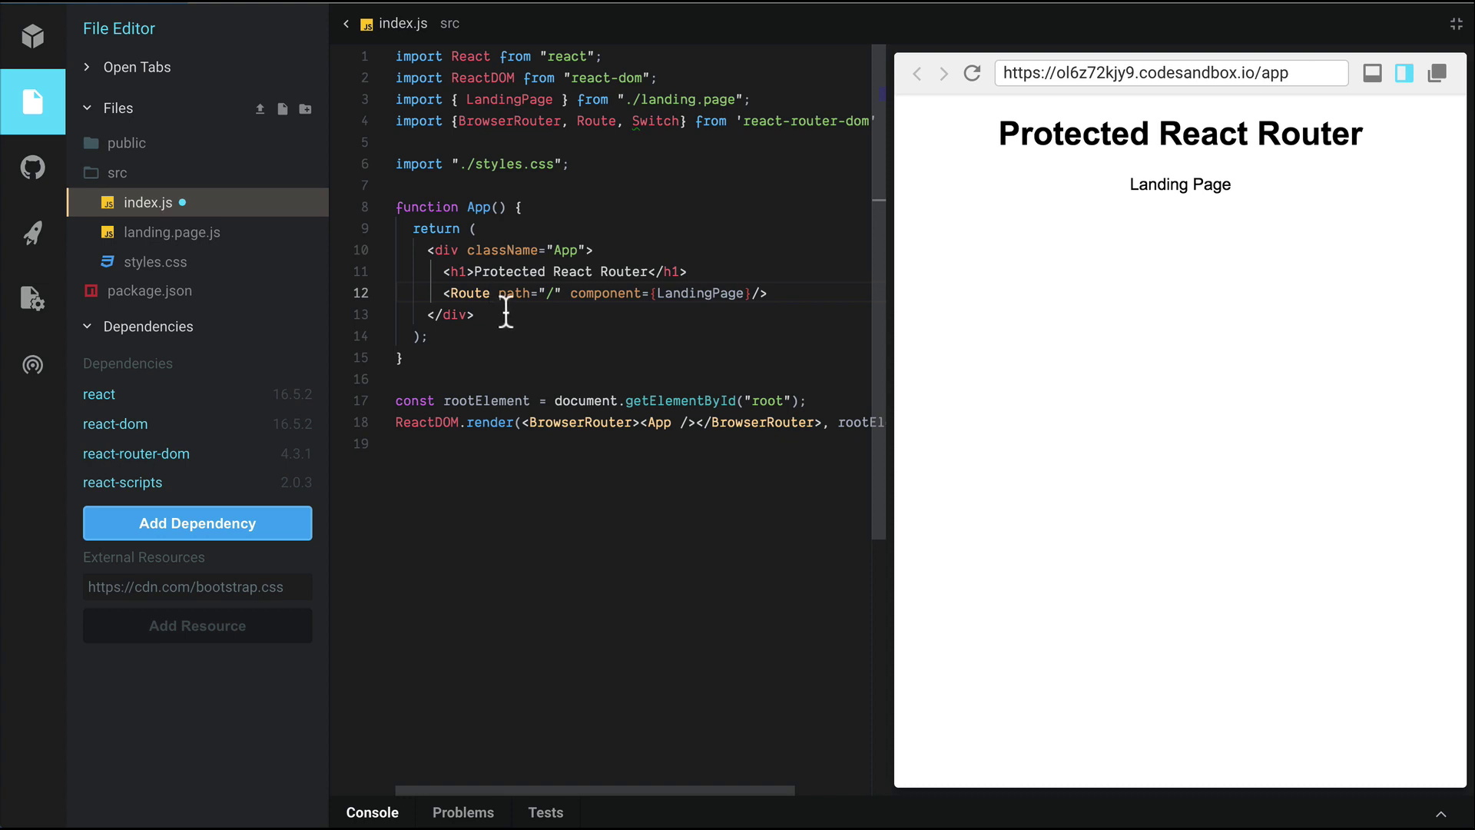
text(exact)
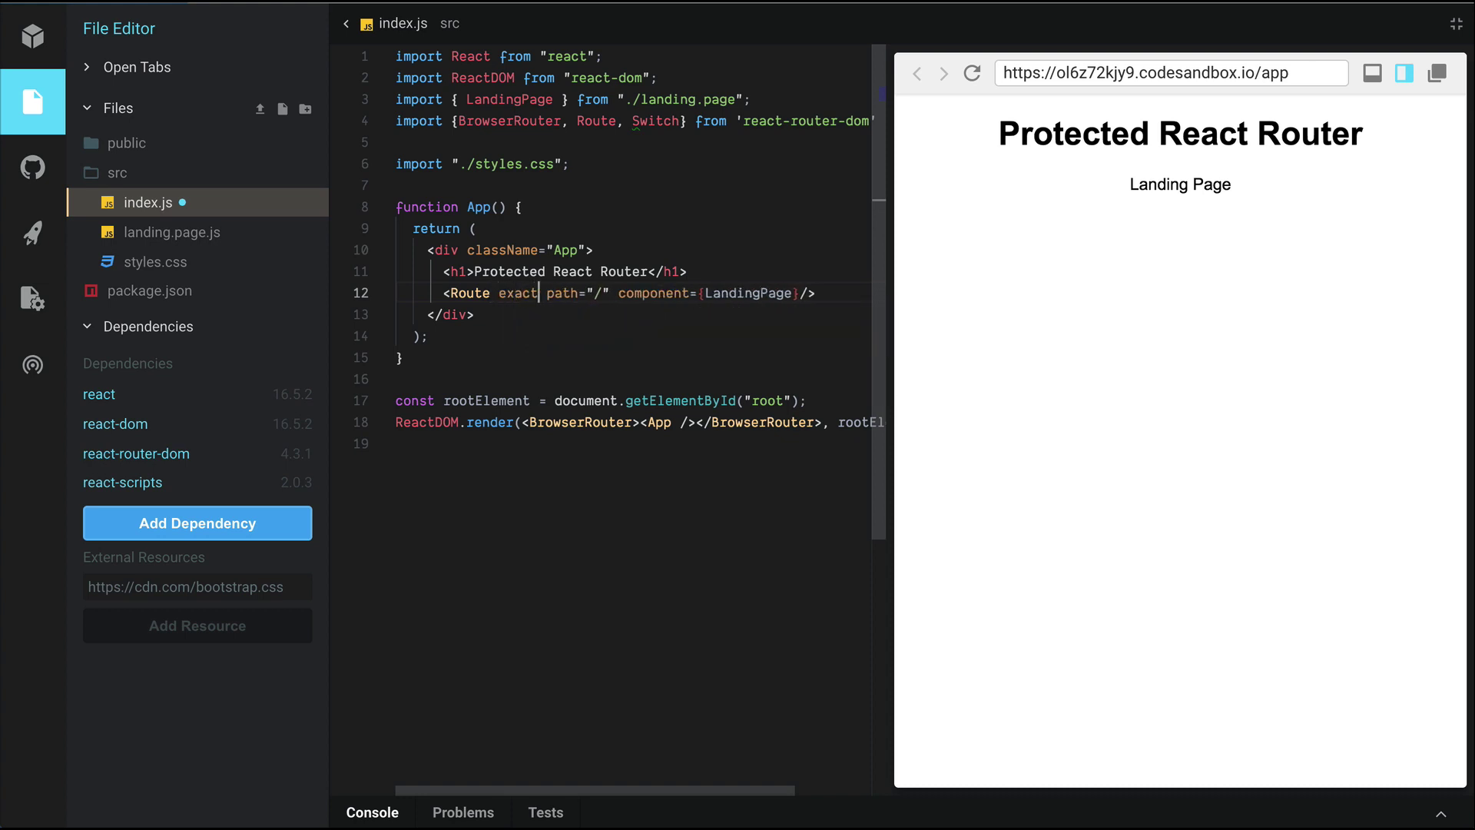
Remove app from the preview URL to view the root and save index.js.
double_click(1273, 74)
key(BackSpace)
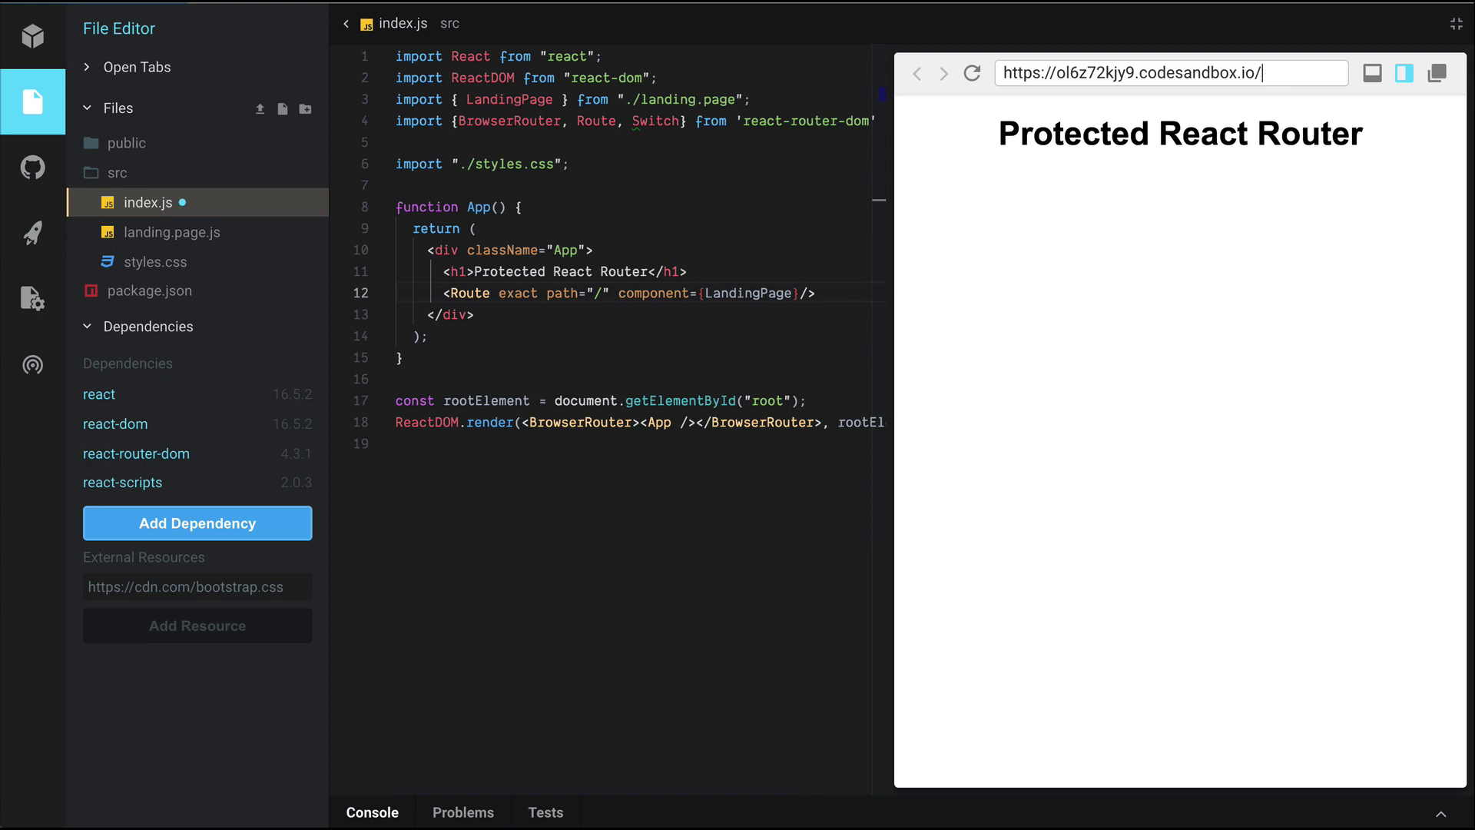
key(ctrl+s)
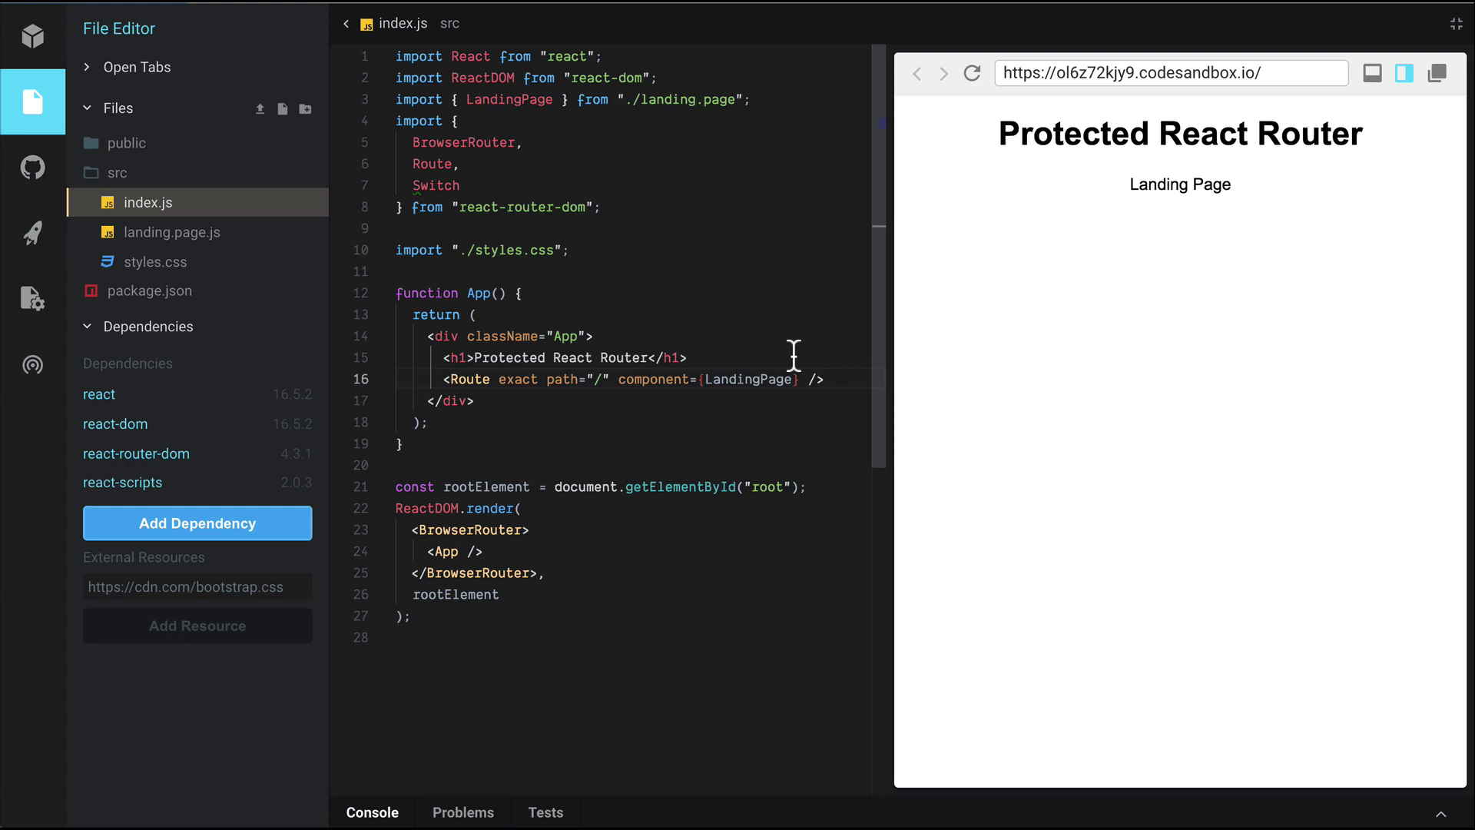
Create app.layout.js in src with the React import.
mouse_move(174, 173)
click(262, 173)
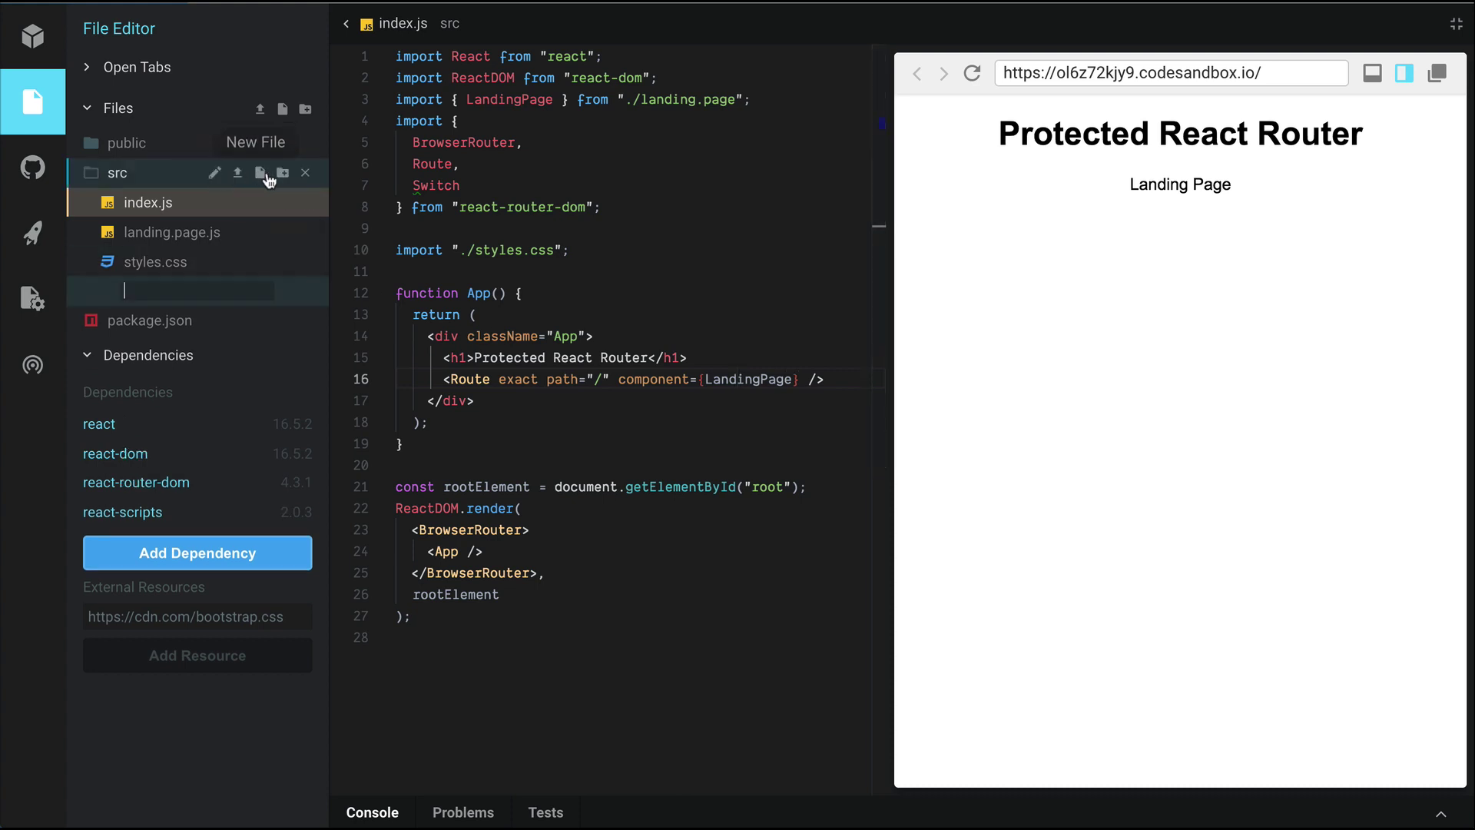
text(app.layout.js)
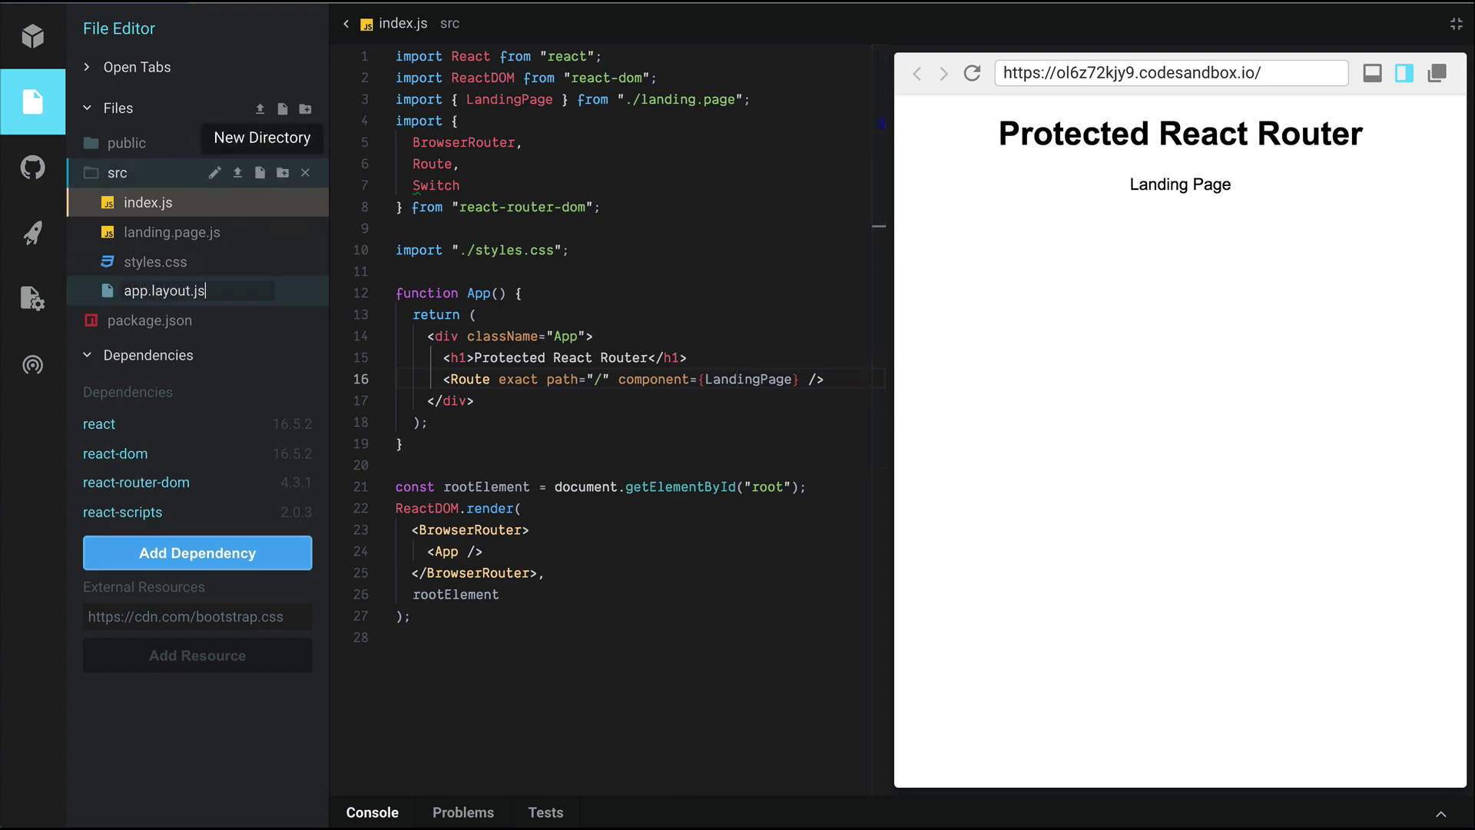
key(Return)
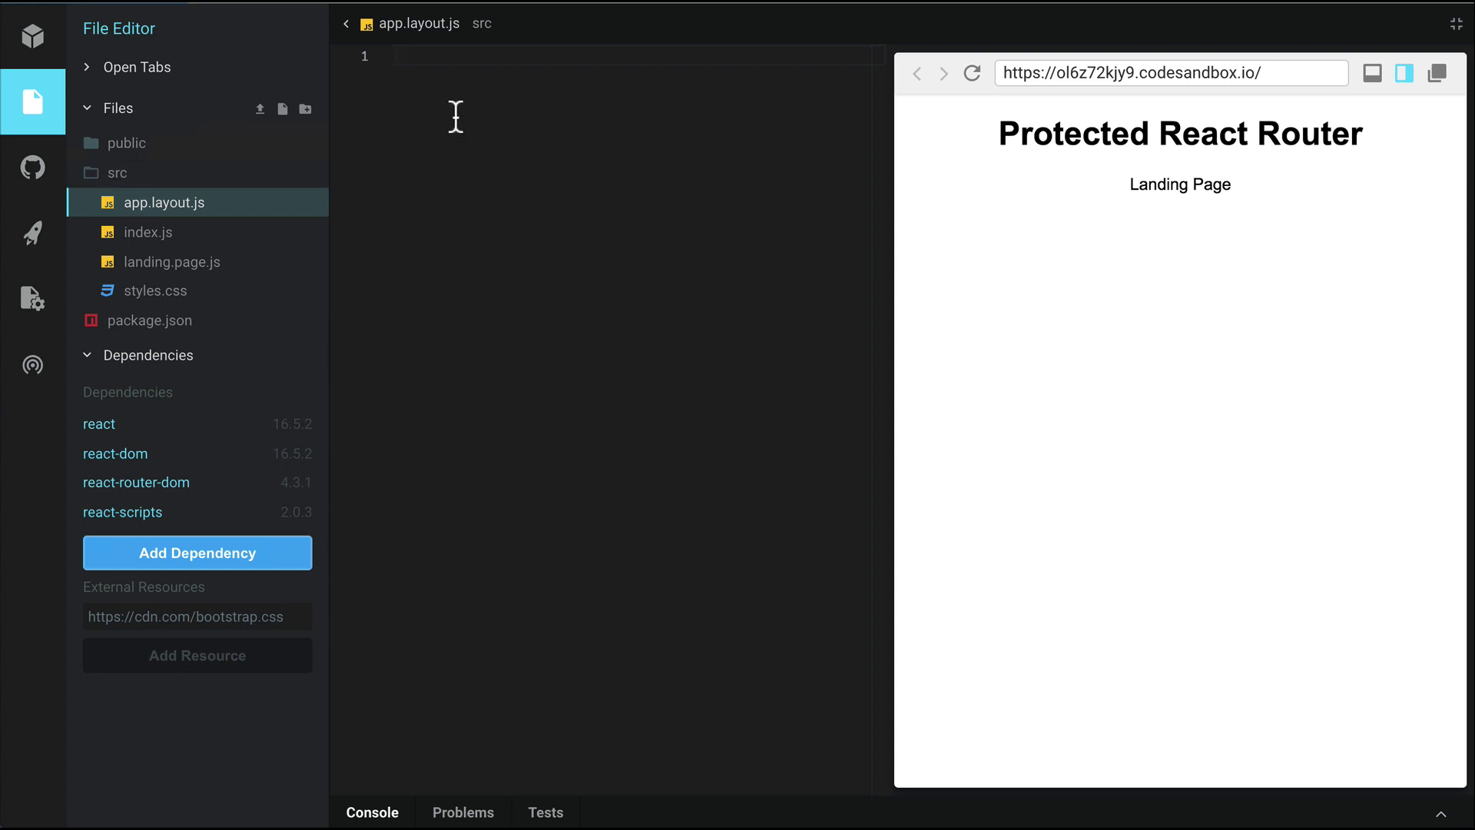
text(import )
text(React ')
key(BackSpace)
text(from )
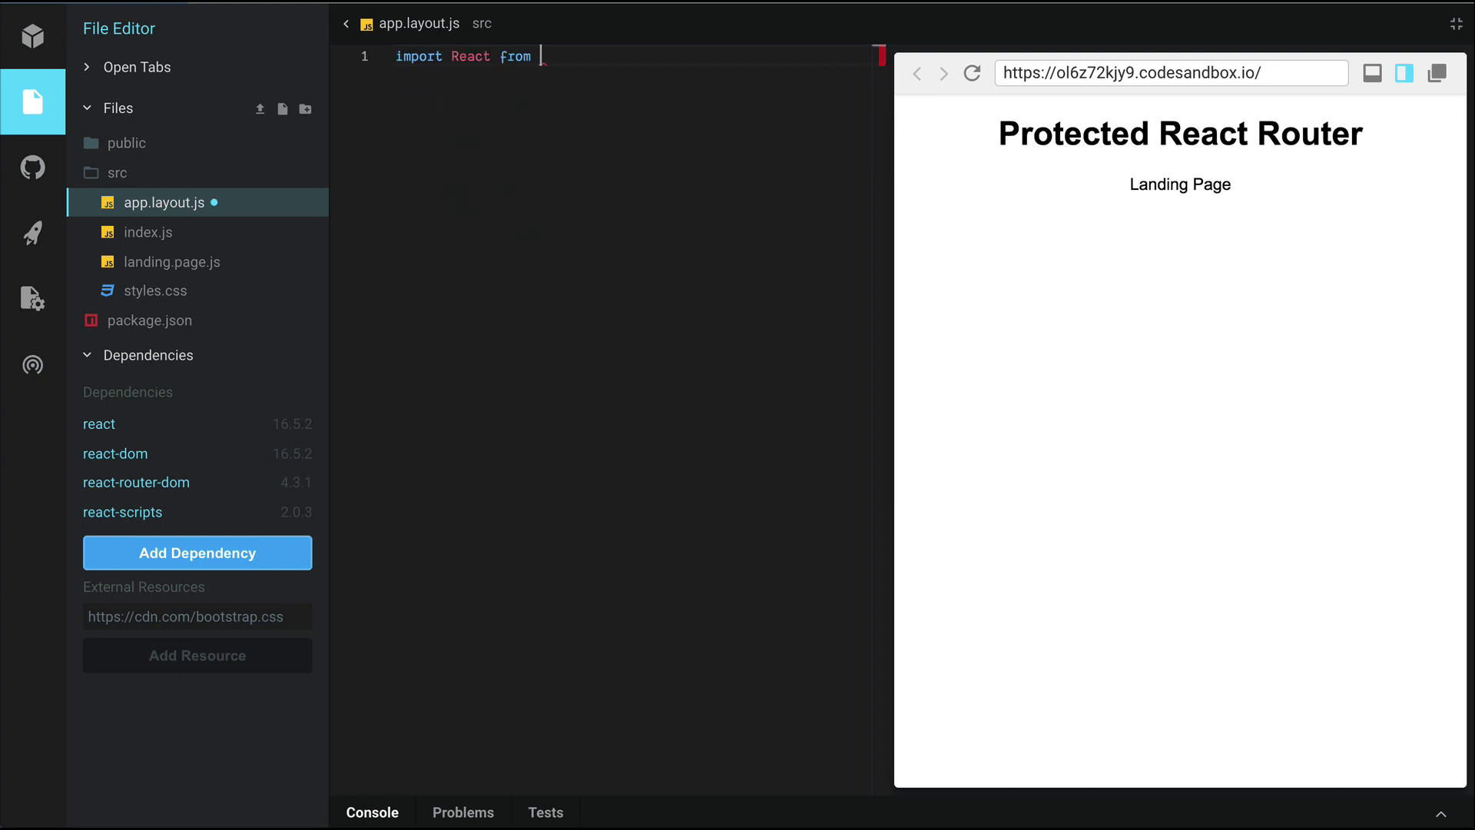
text('react')
key(Return)
key(Return)
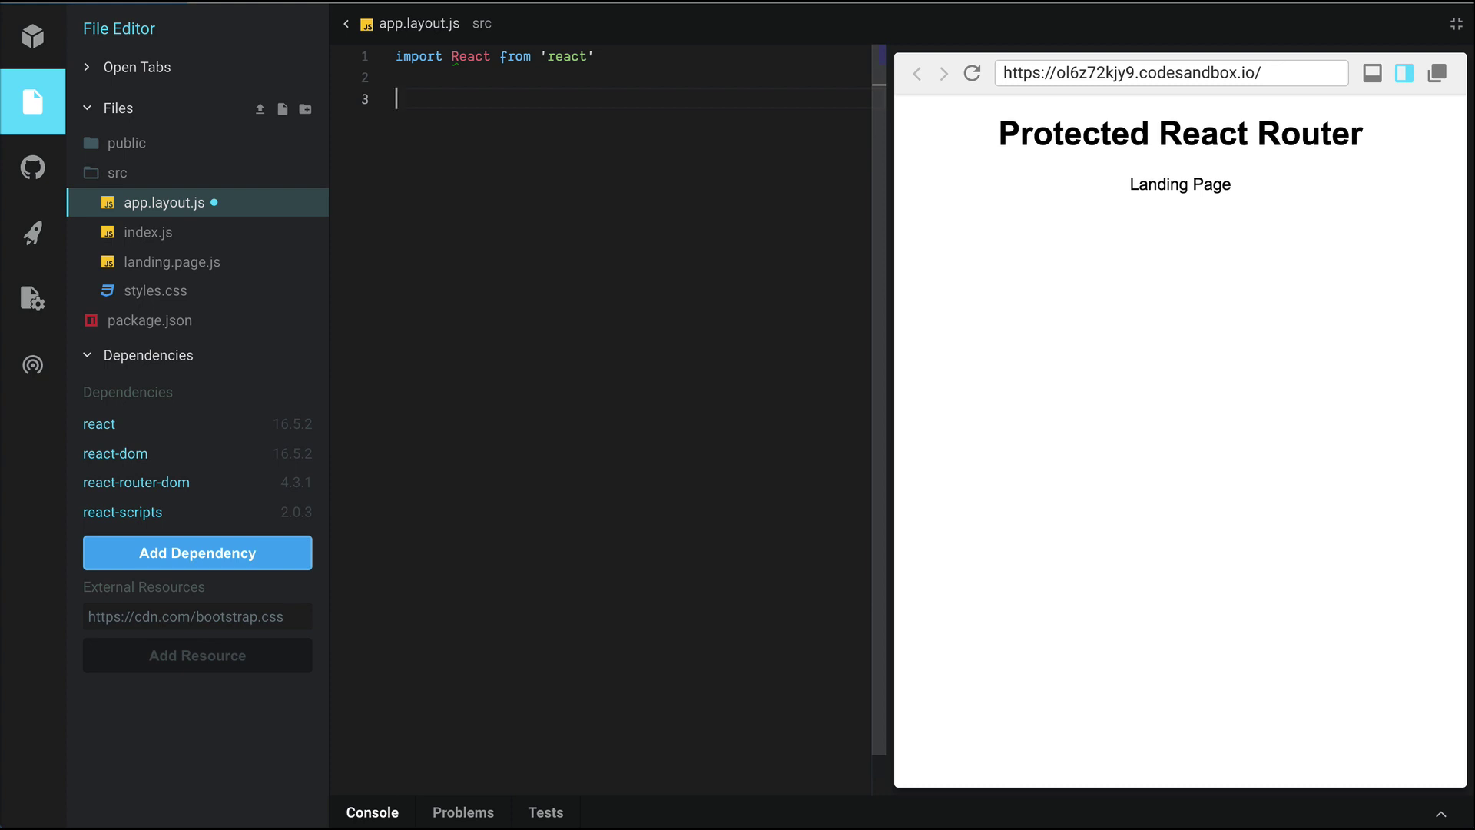
text(export c)
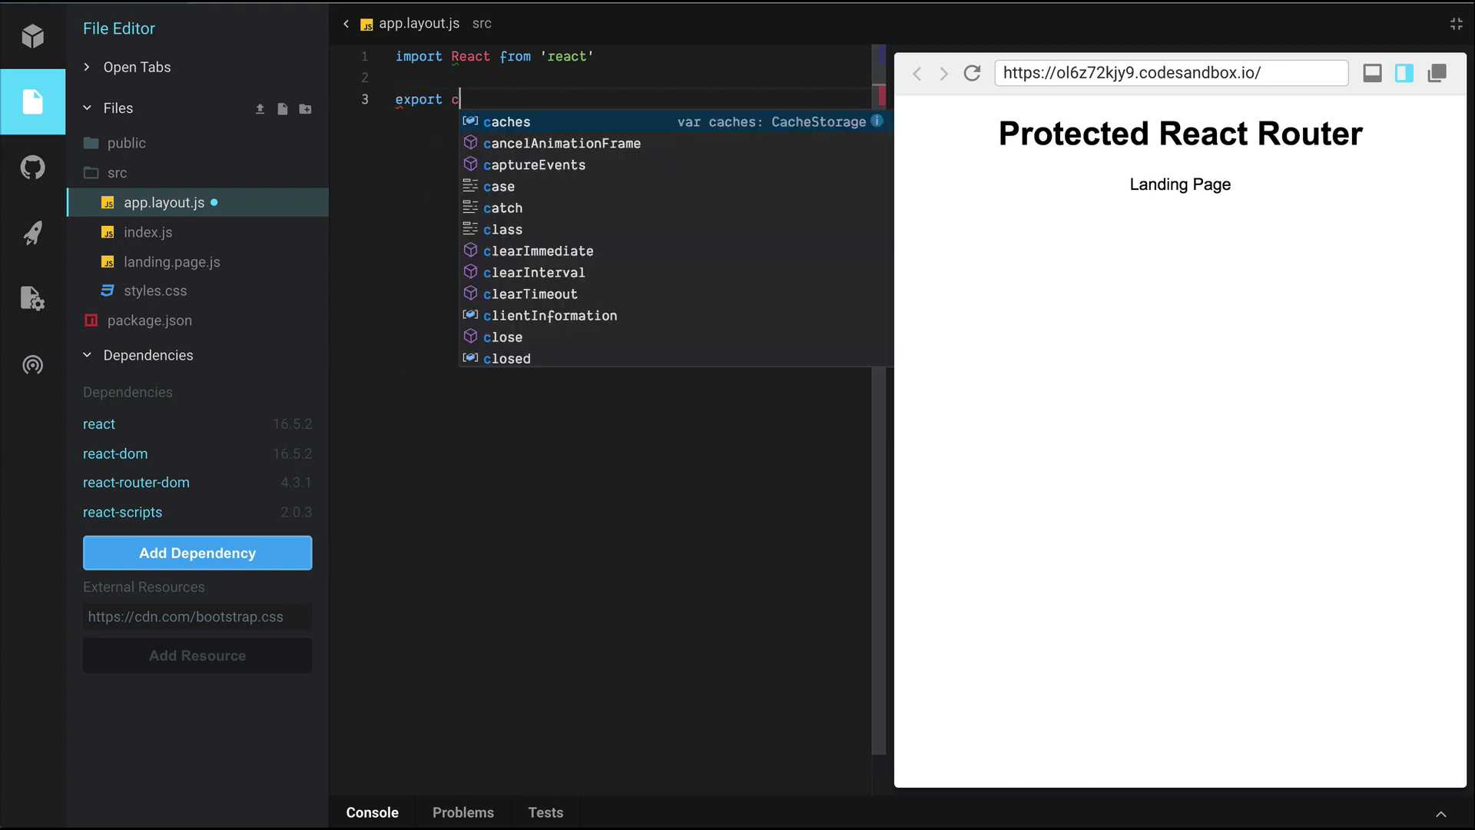
text(onst )
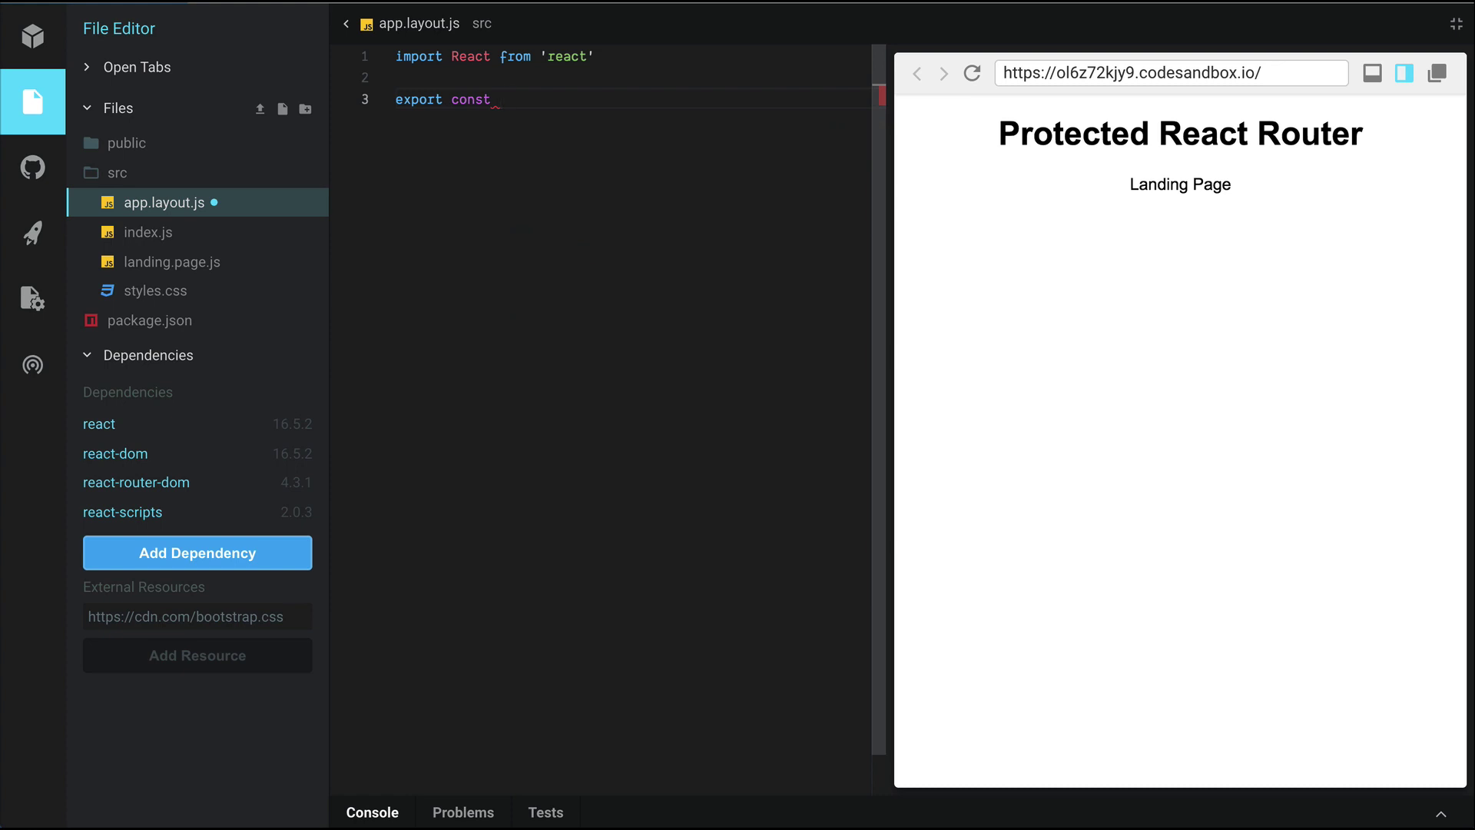
text(AppLayout)
text( = () =>)
text( {)
Write an exported AppLayout component returning <div>App Layout</div> and save it.
key(Return)
text(retur)
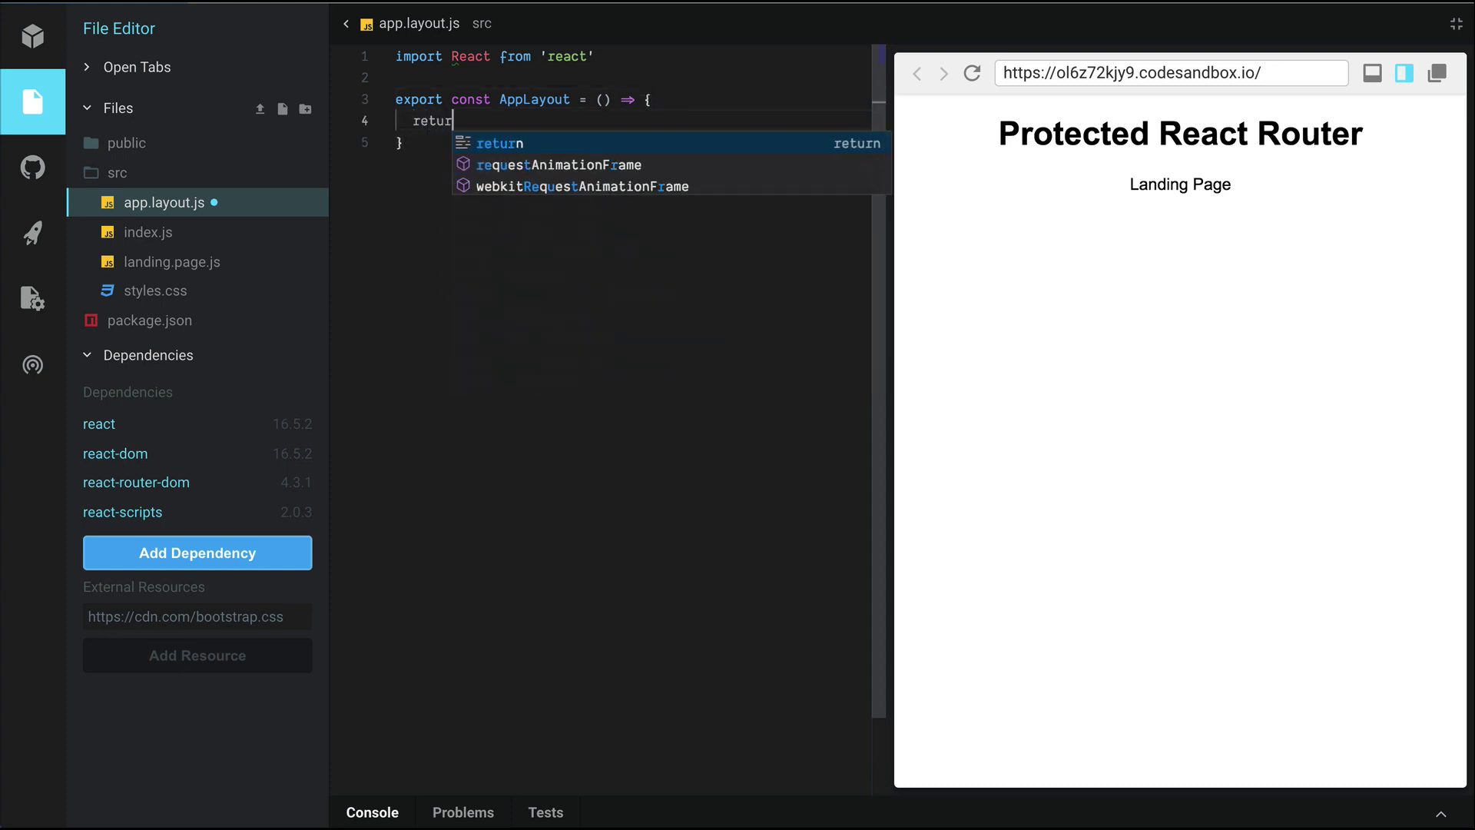
text(n ()
key(Return)
text(<)
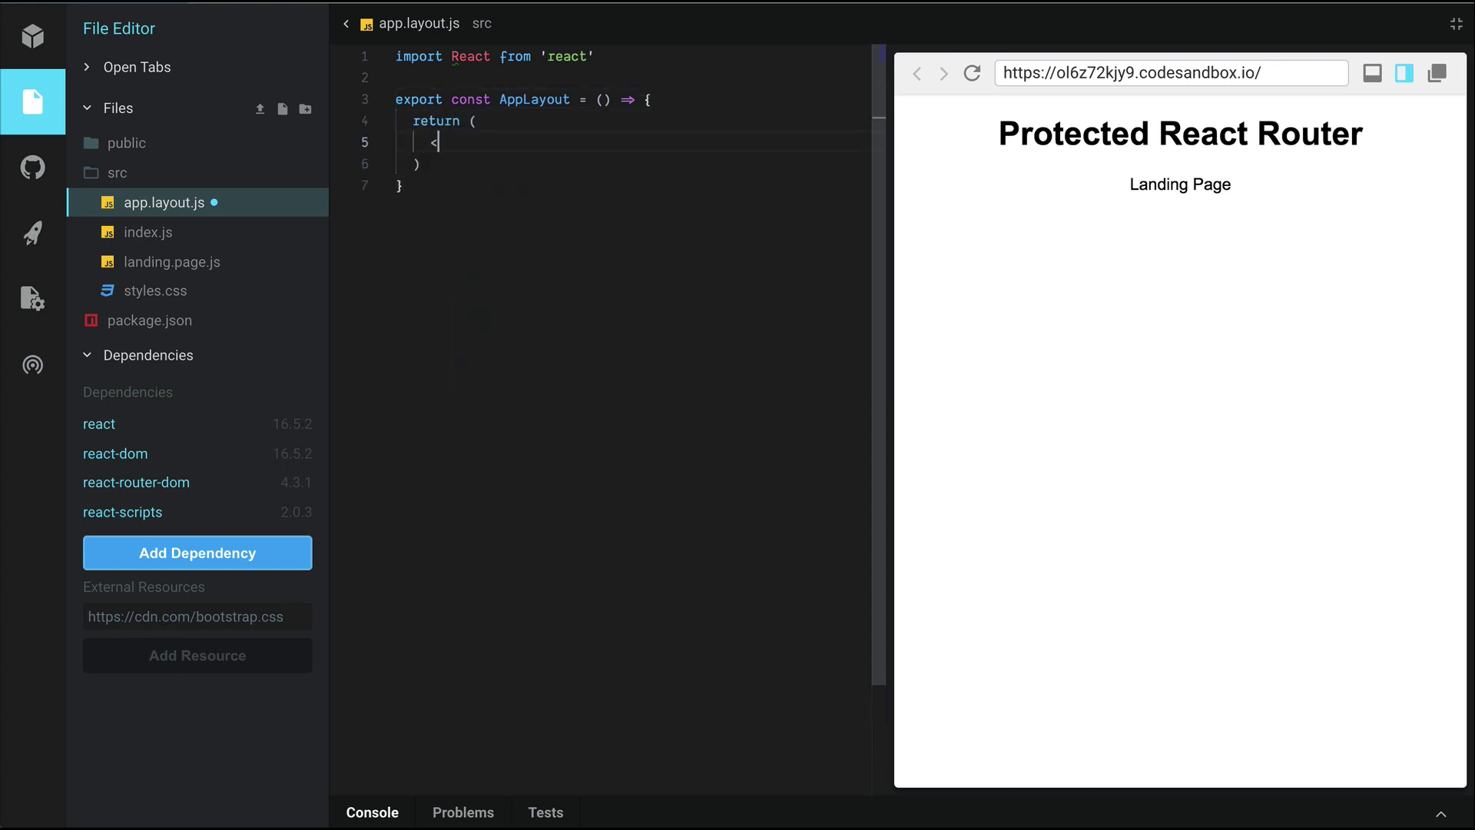
text(div>)
key(Return)
text(App Layou)
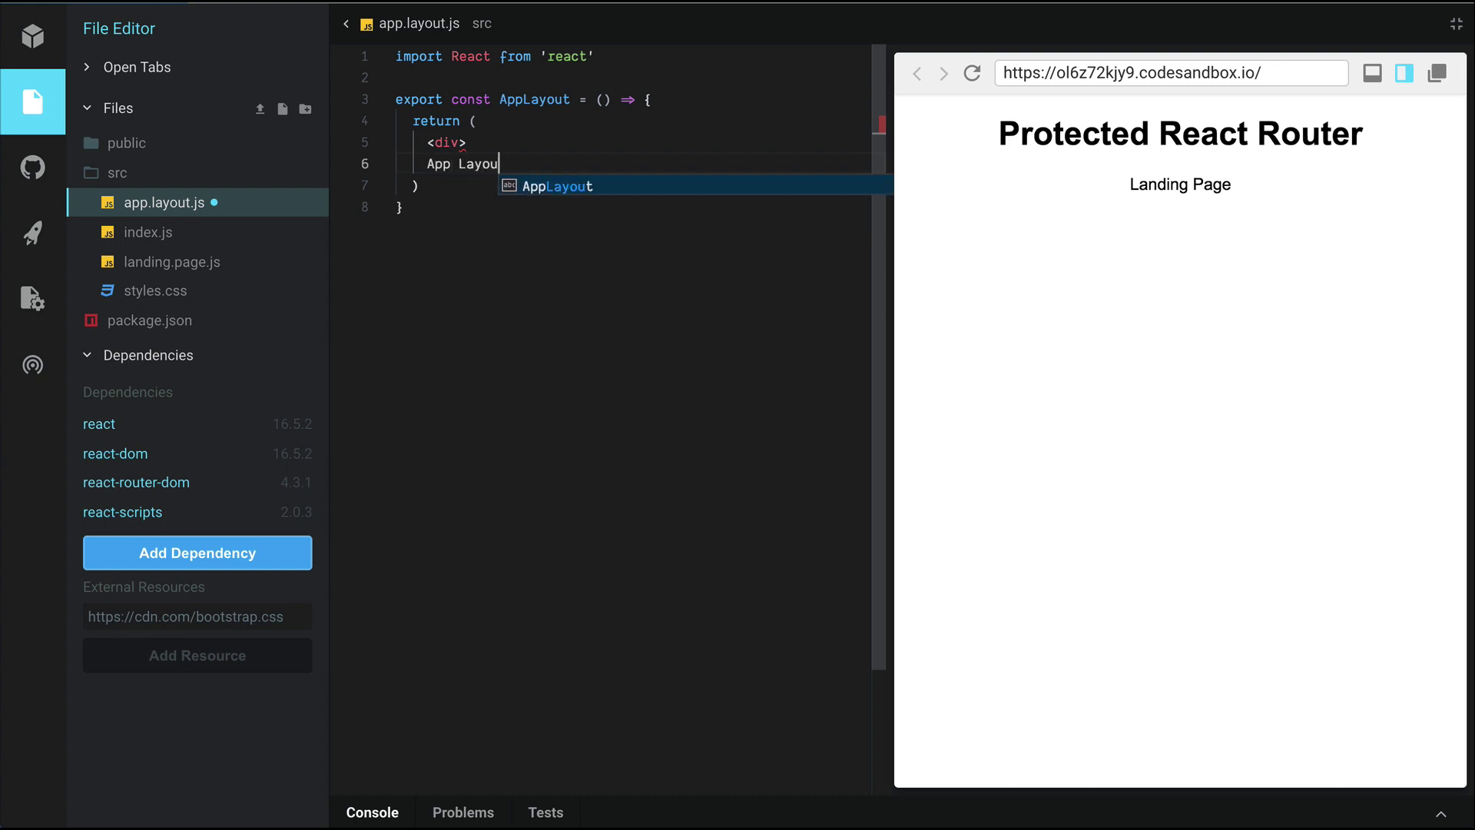
text(t)
key(Return)
text(</div)
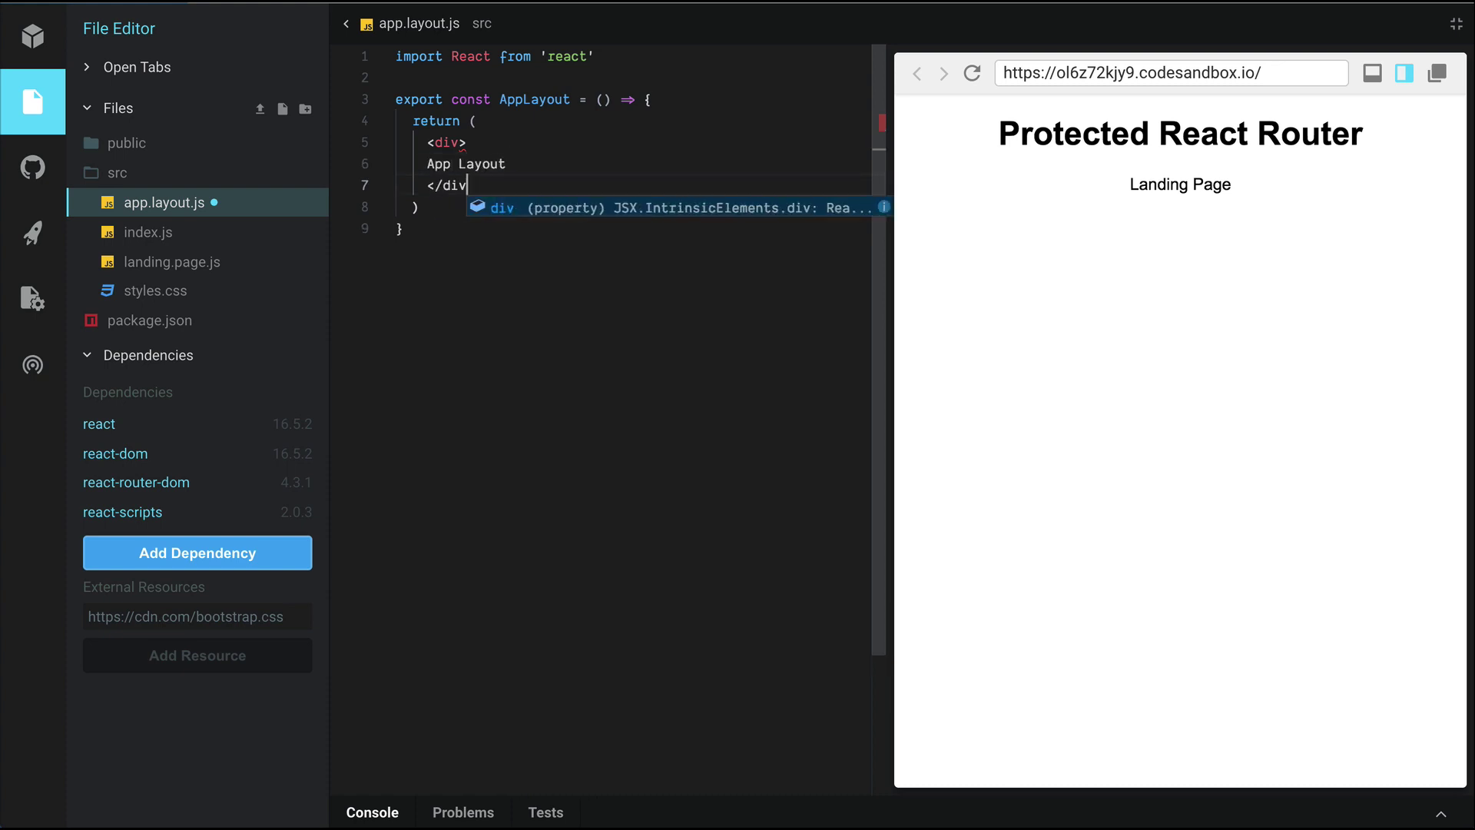
text(>)
key(ctrl+s)
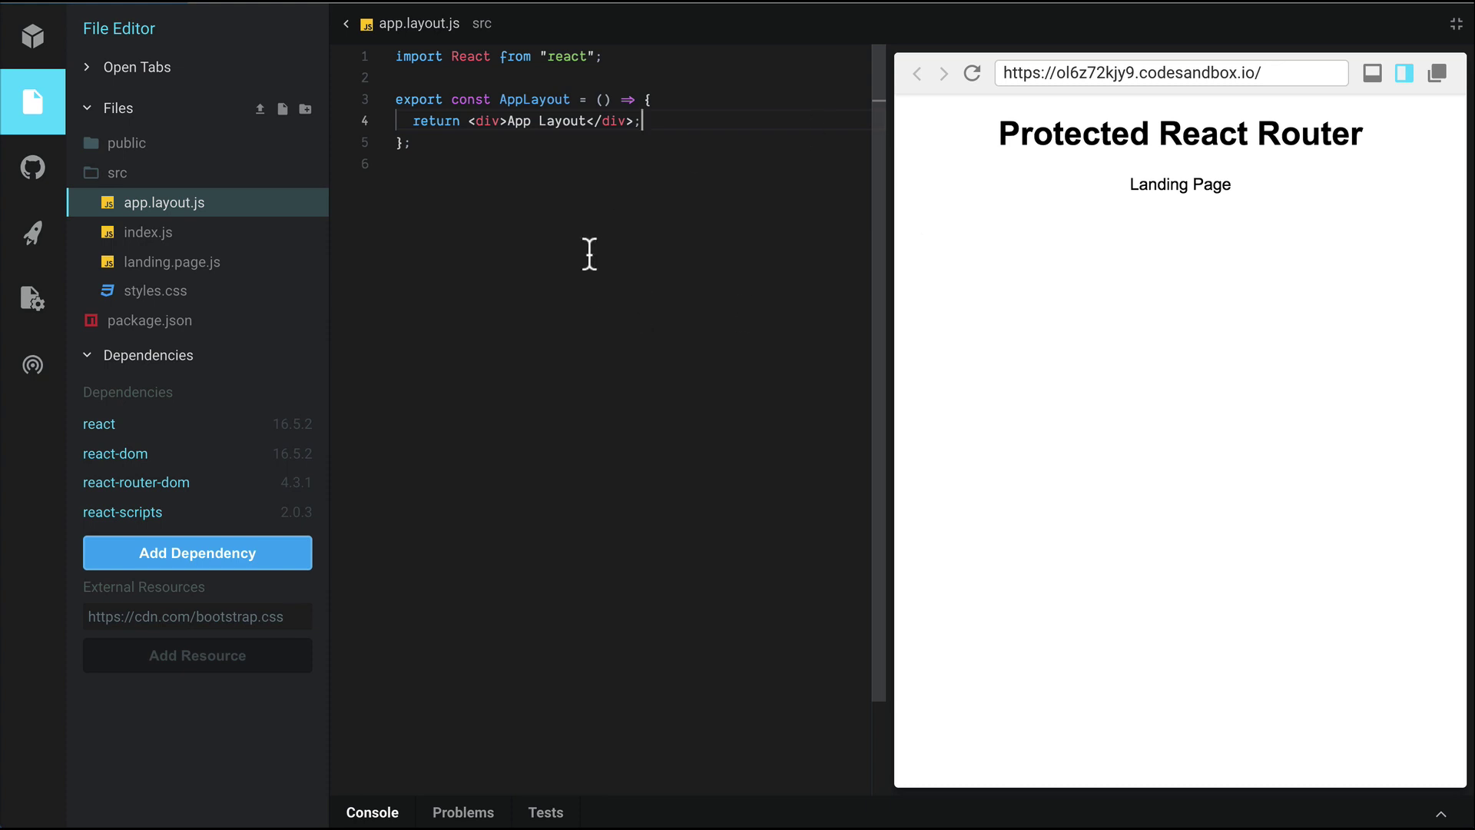
In index.js import { AppLayout } from ./app.layout.
click(150, 231)
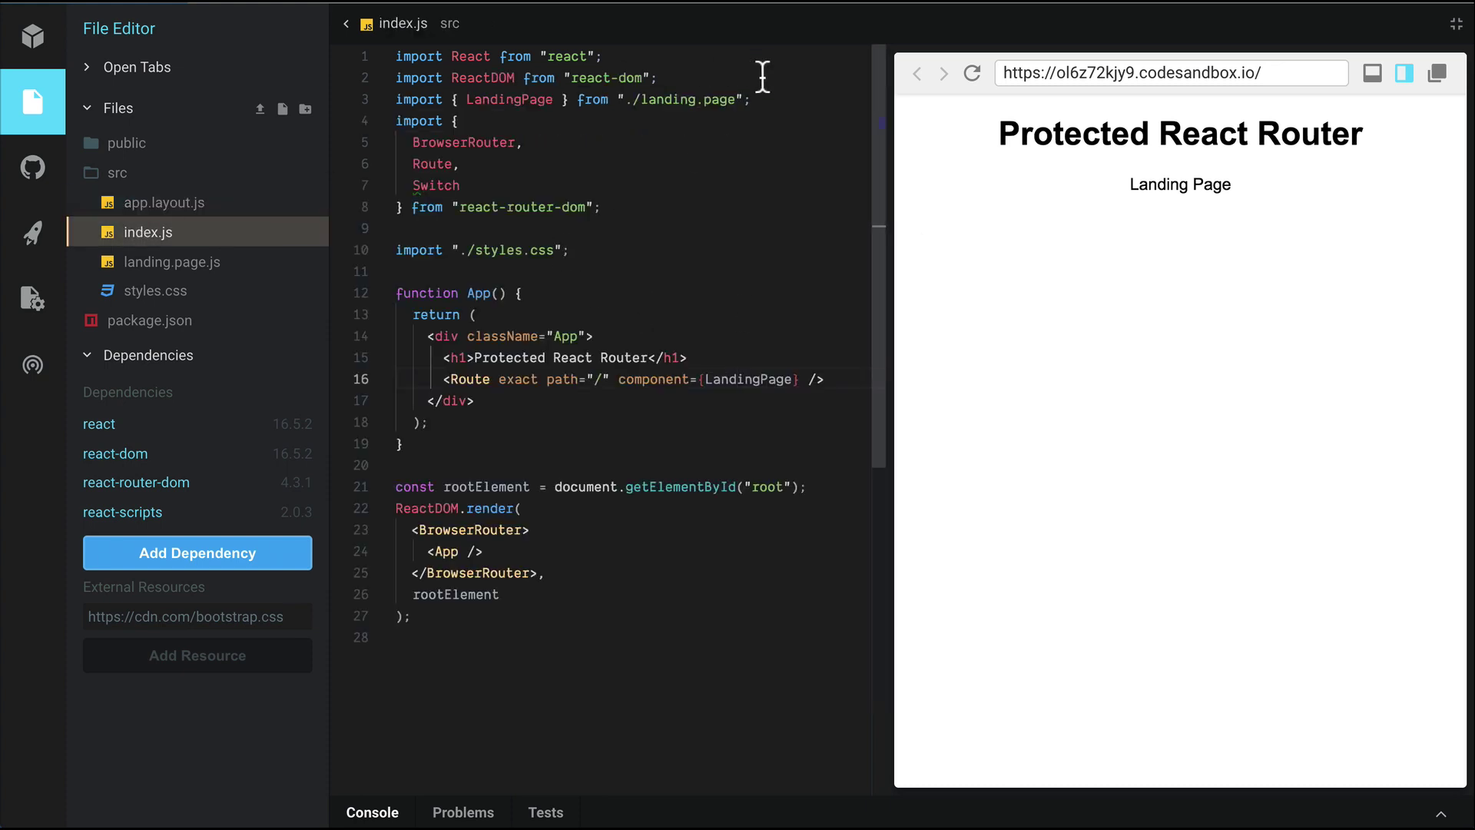
click(778, 104)
key(Return)
text(import )
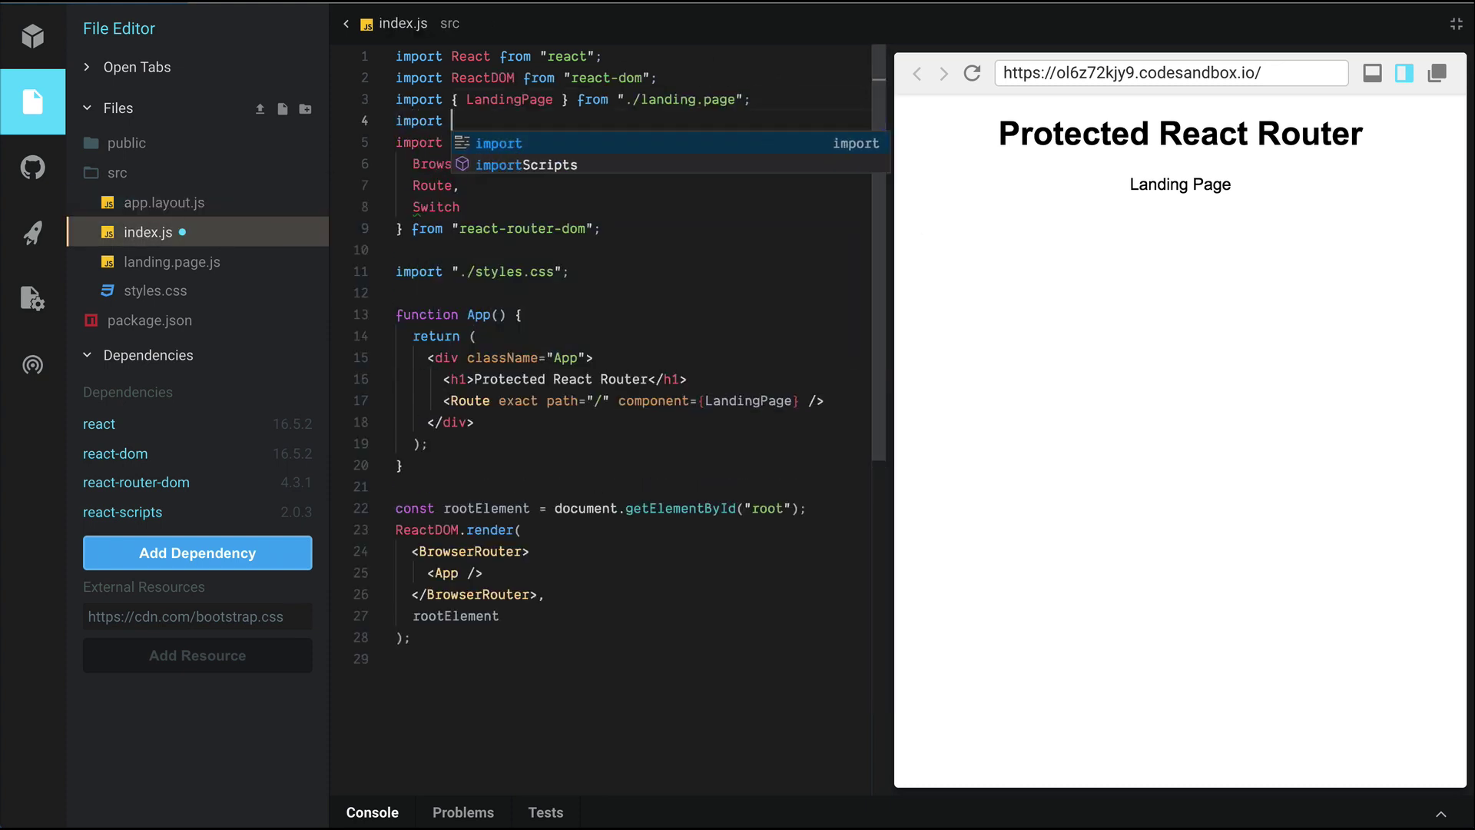
text({P)
key(BackSpace)
text(A)
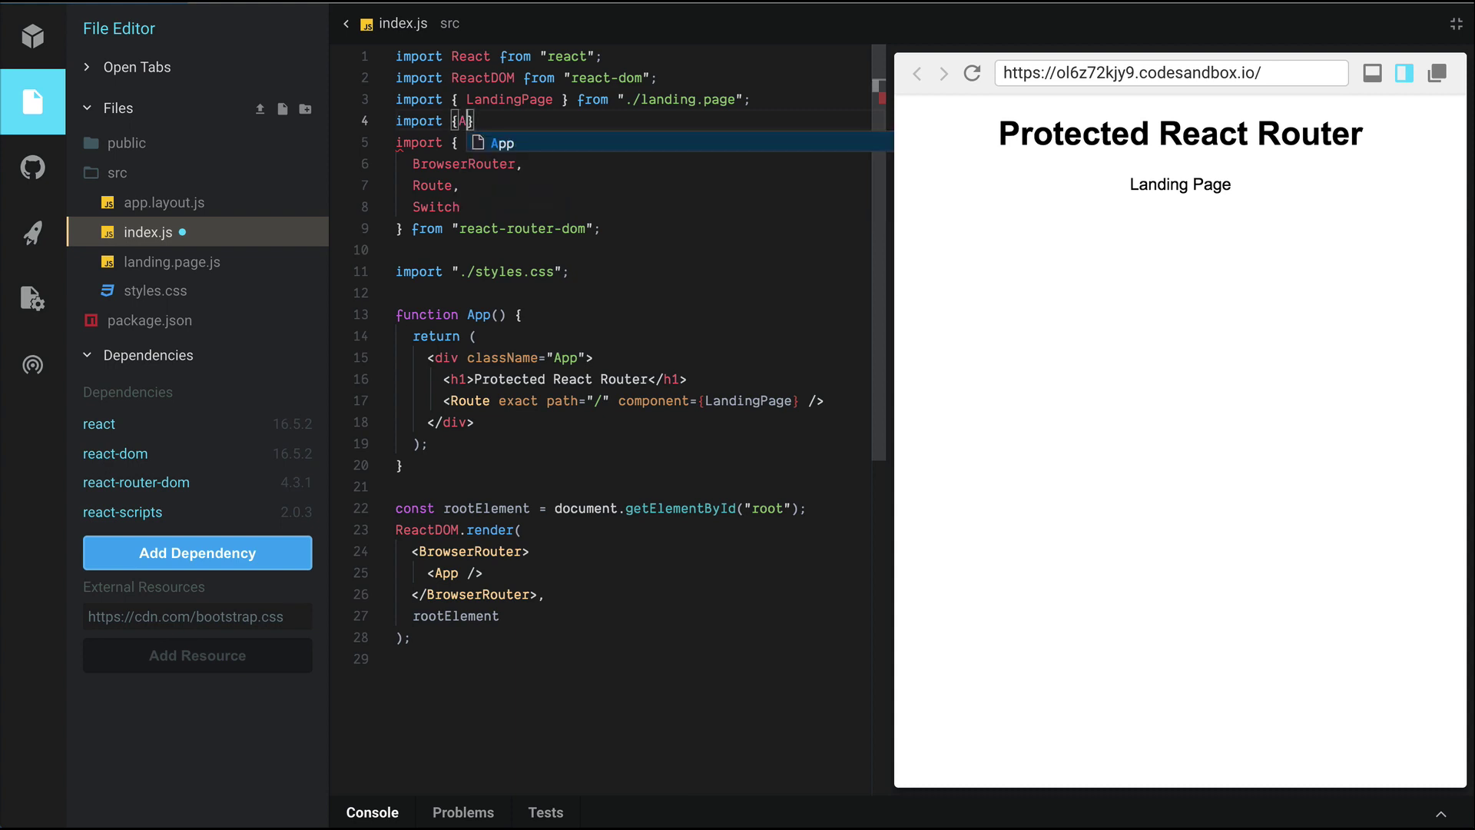
text(ppLayout} from )
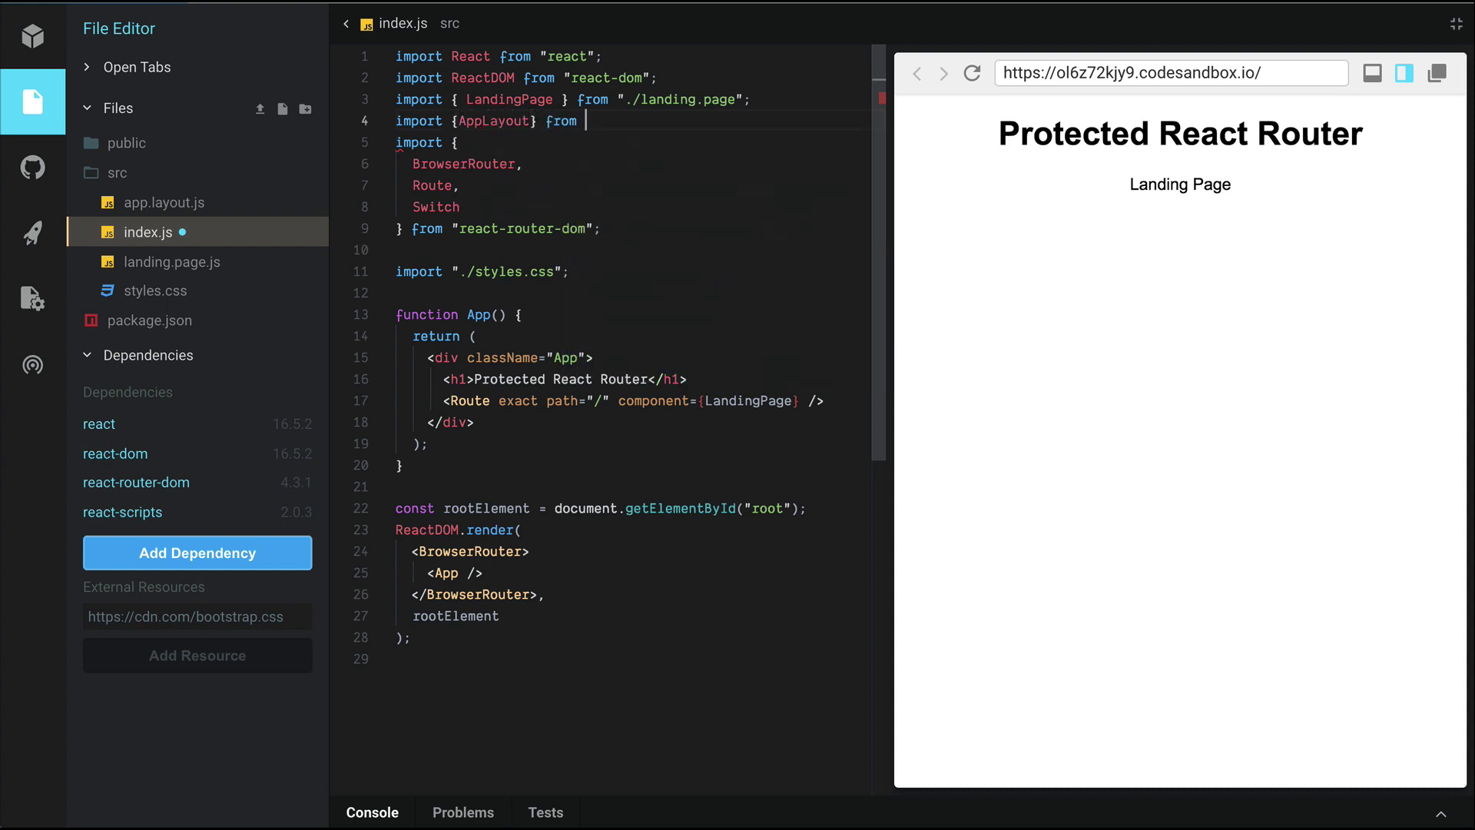
text('./app.layout)
key(Return)
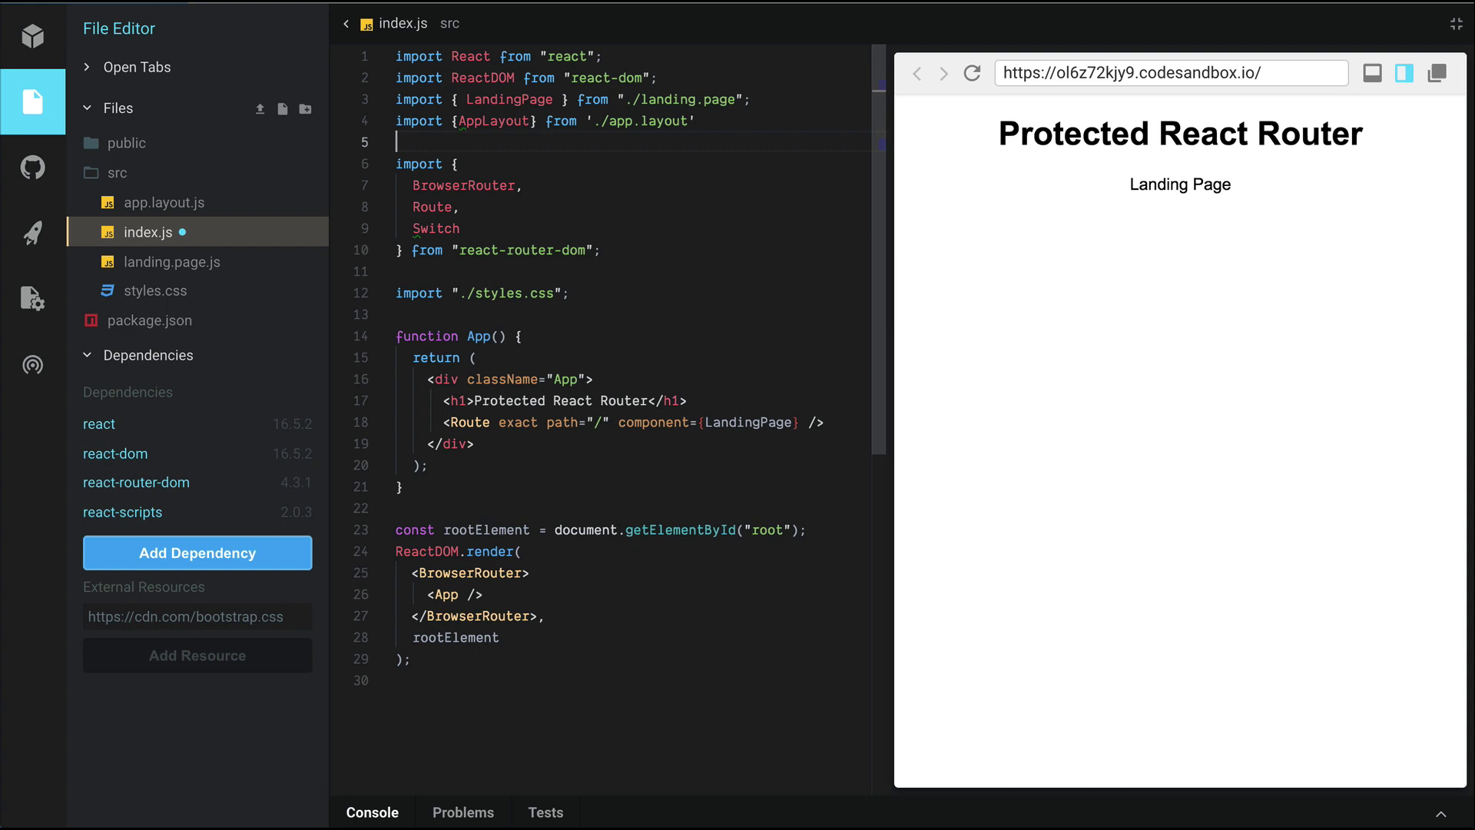
Duplicate the exact landing page Route line and note Landing Page rendered twice in the preview.
double_click(518, 423)
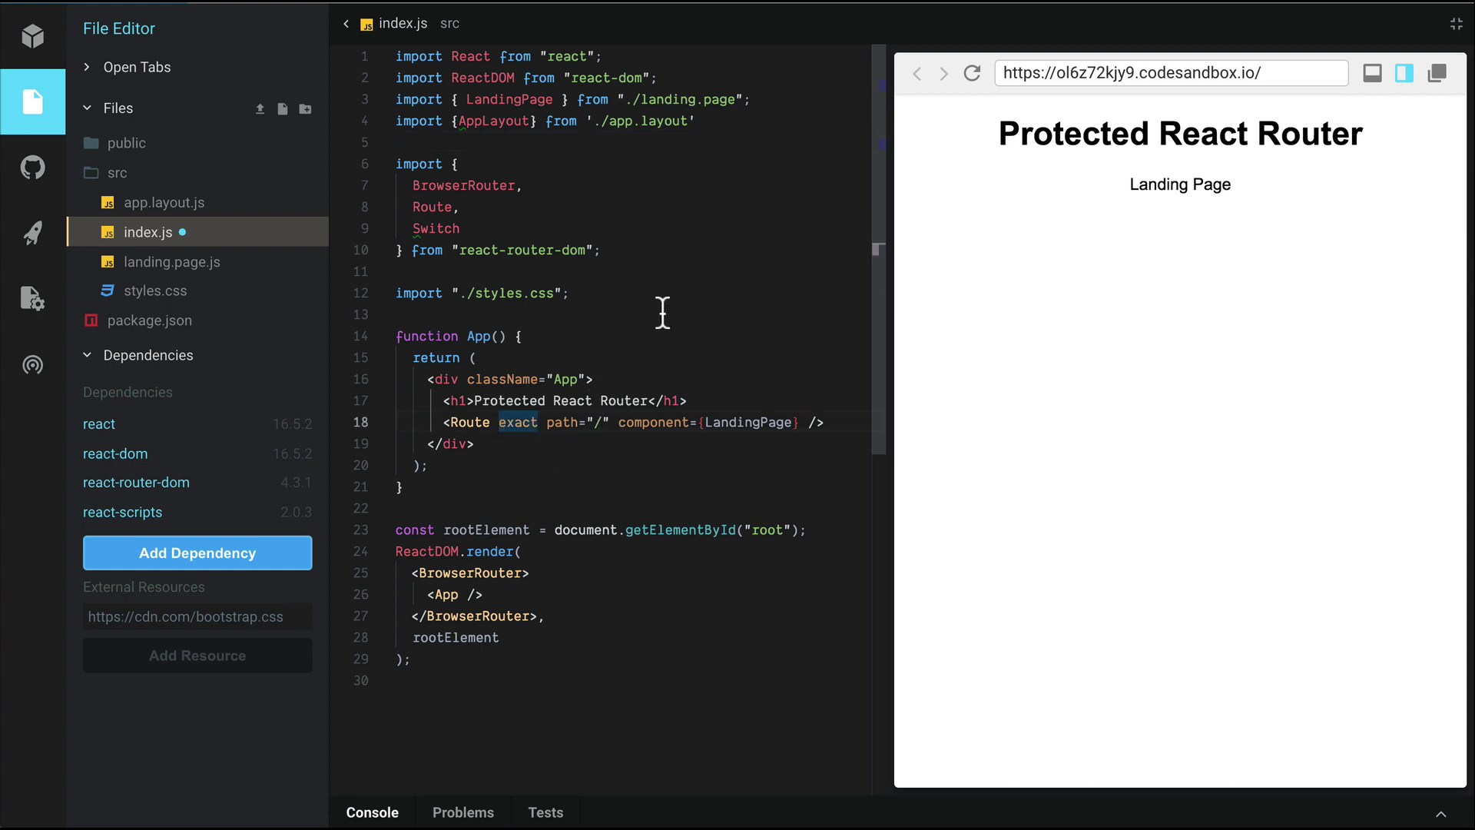
key(Home)
key(Home)
key(shift+alt+Down)
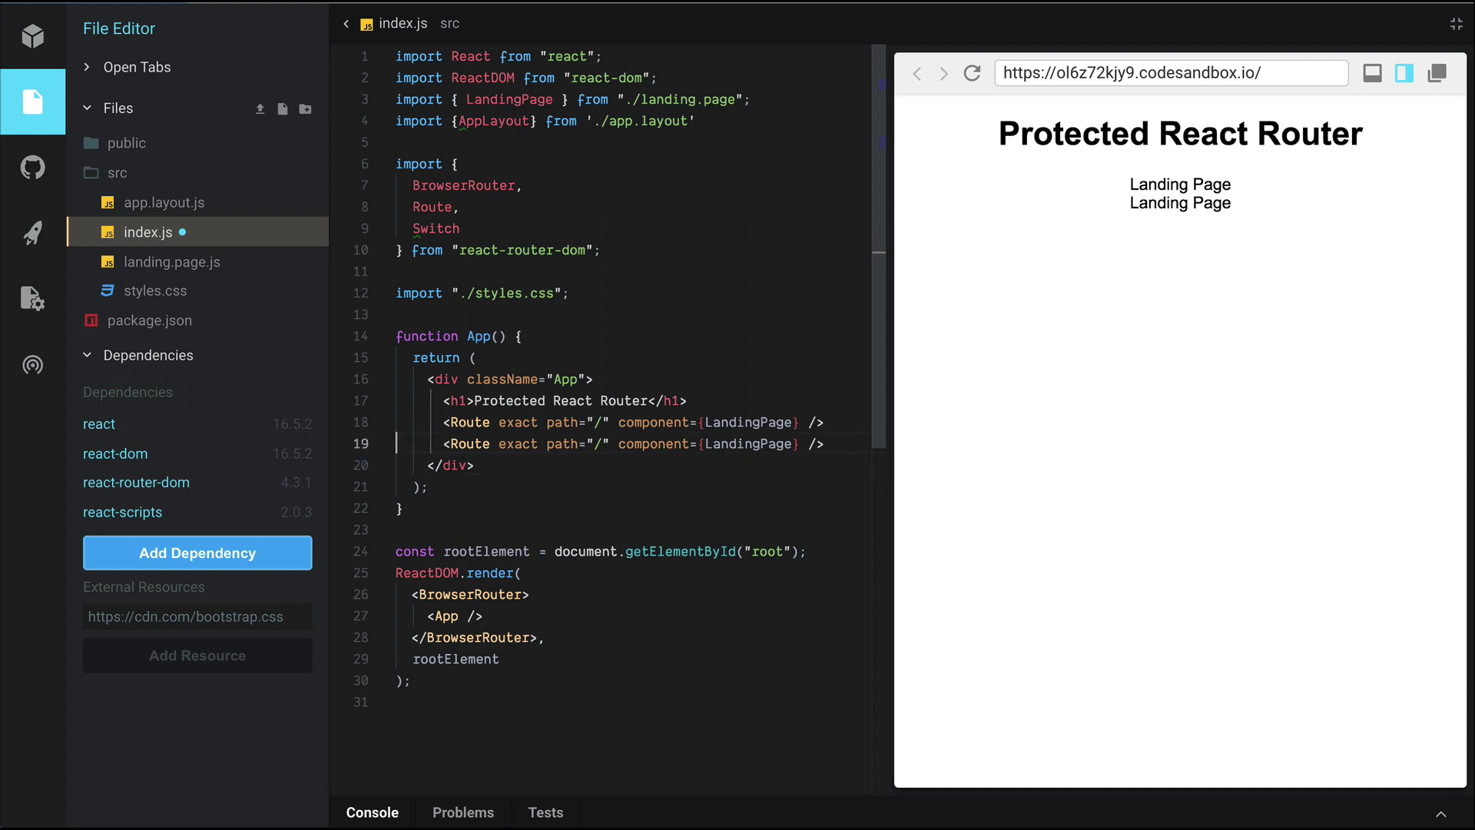
triple_click(1164, 186)
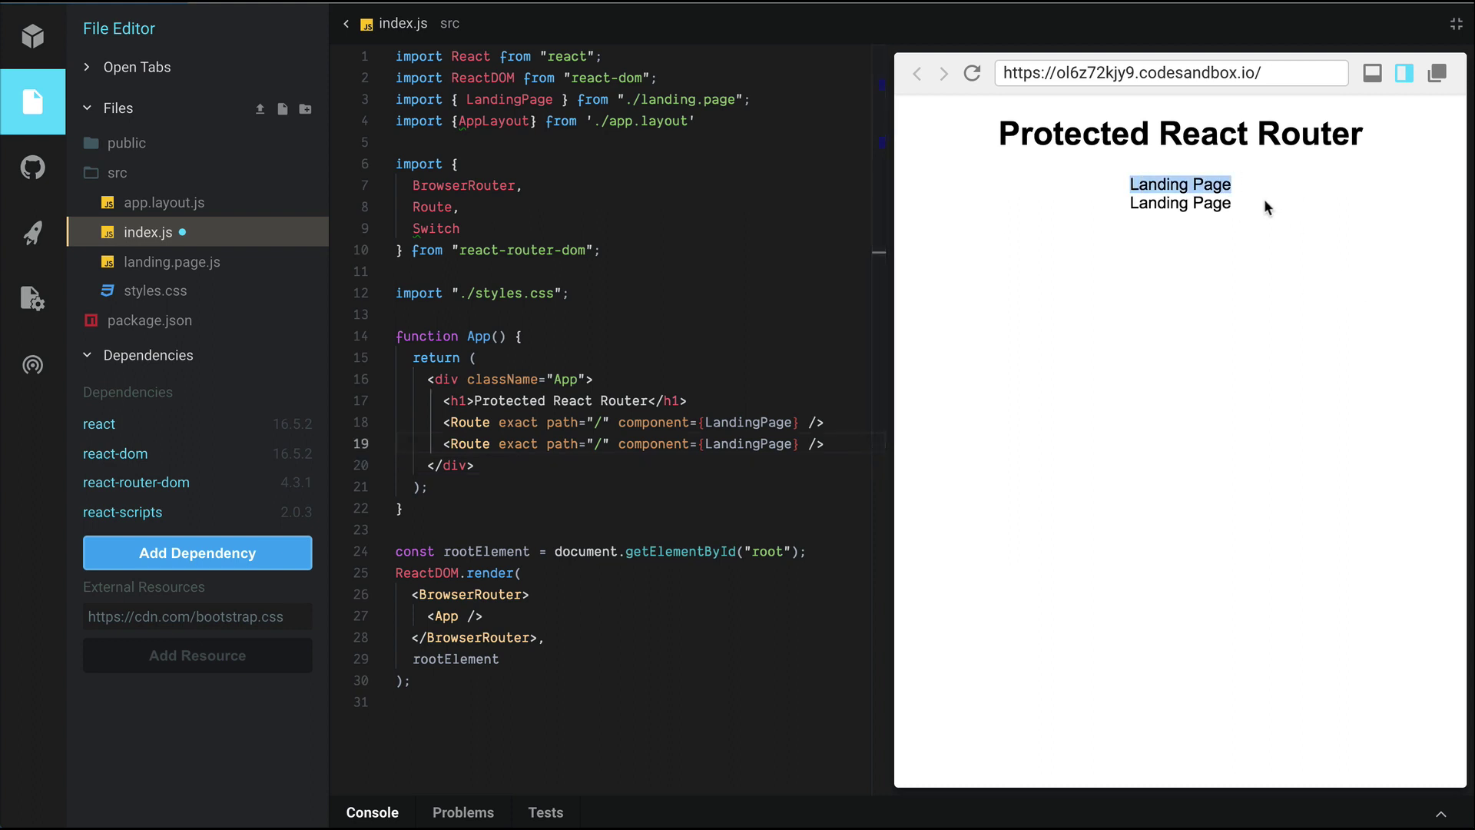
drag(1265, 204, 1087, 212)
Change the second Route's component to AppLayout, save, and start setting its path to /app.
double_click(723, 446)
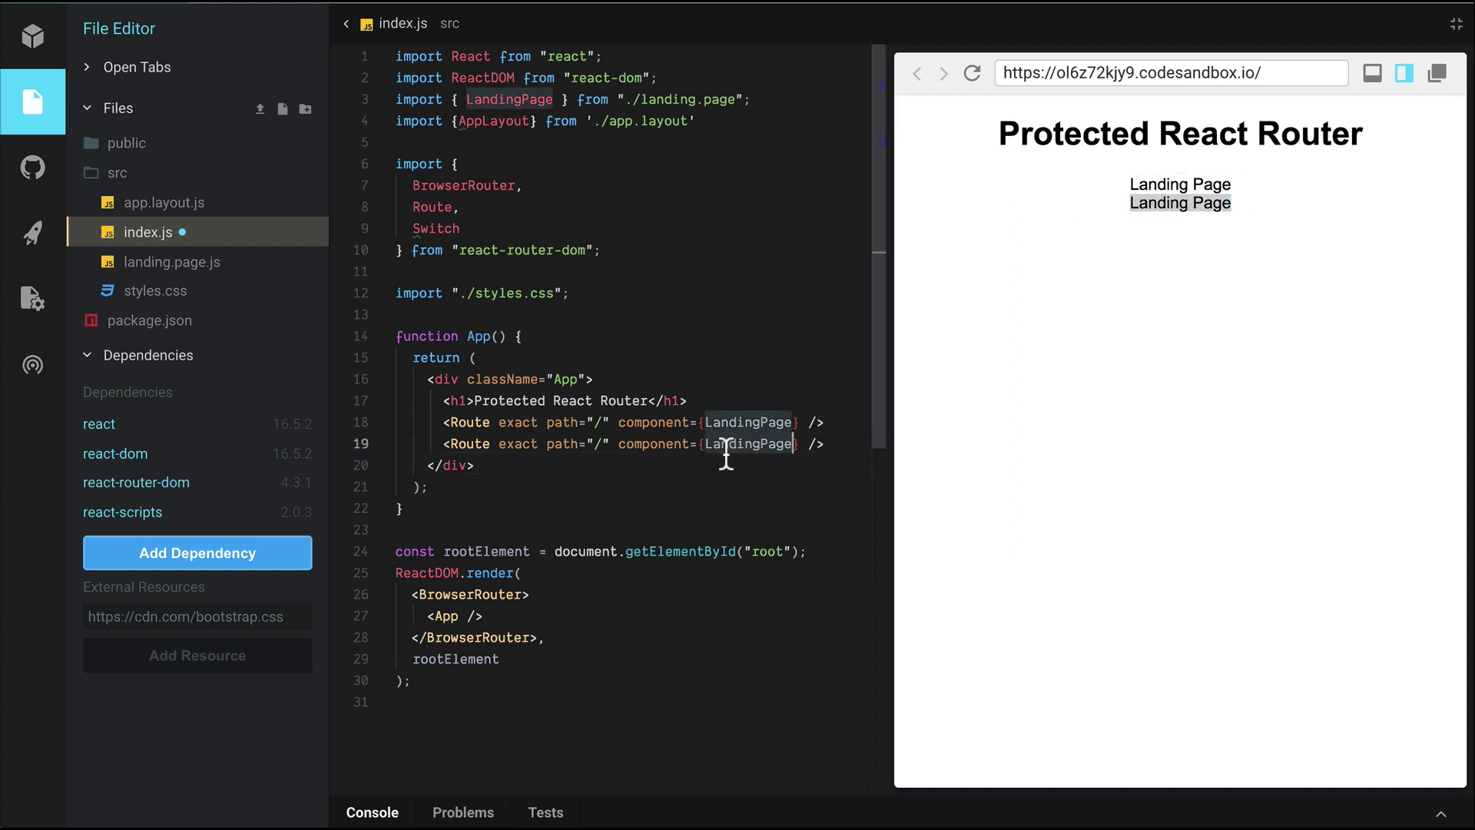
text(AppL)
key(Return)
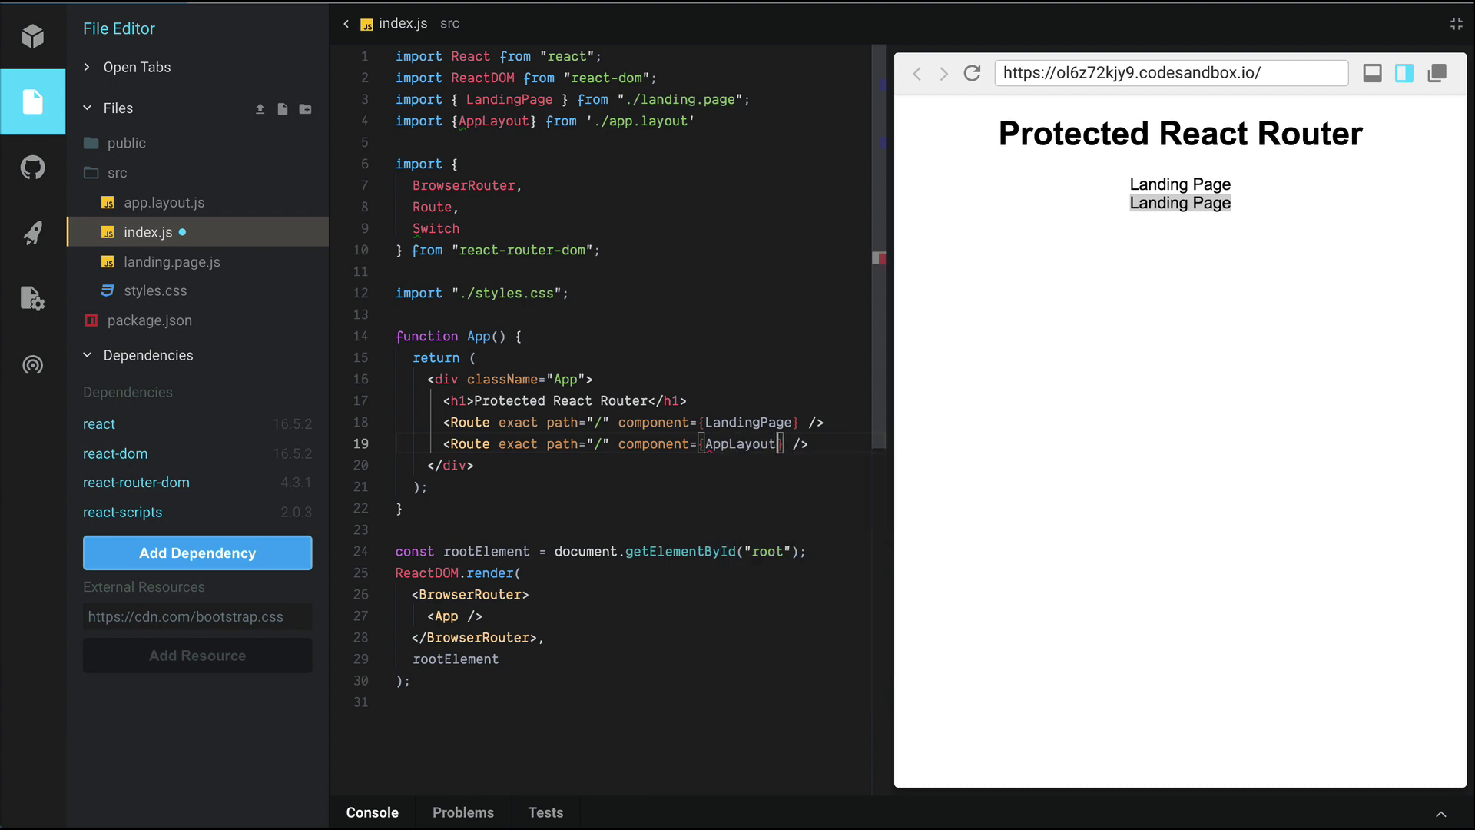
key(ctrl+s)
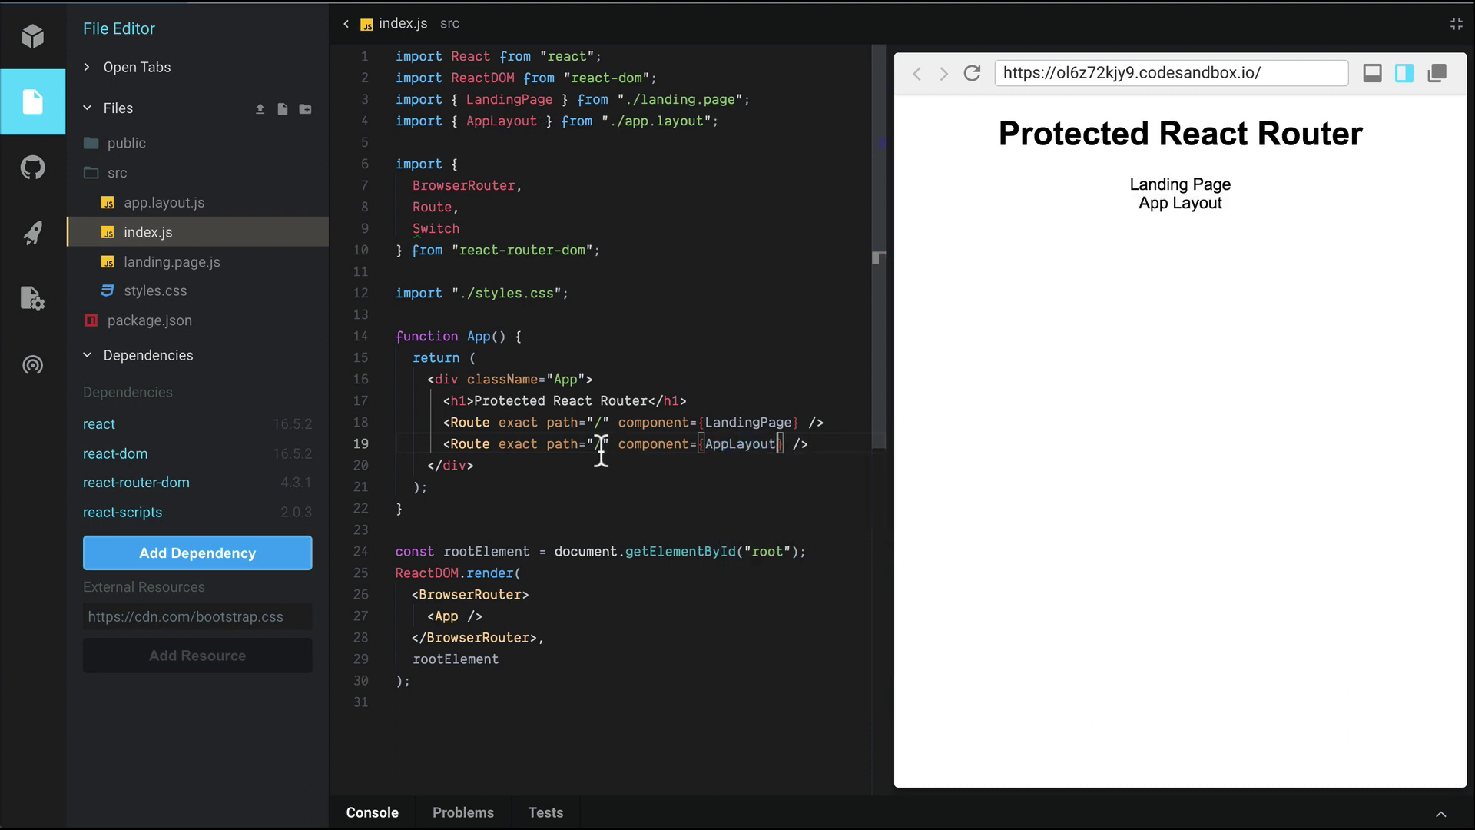
click(602, 450)
text(app)
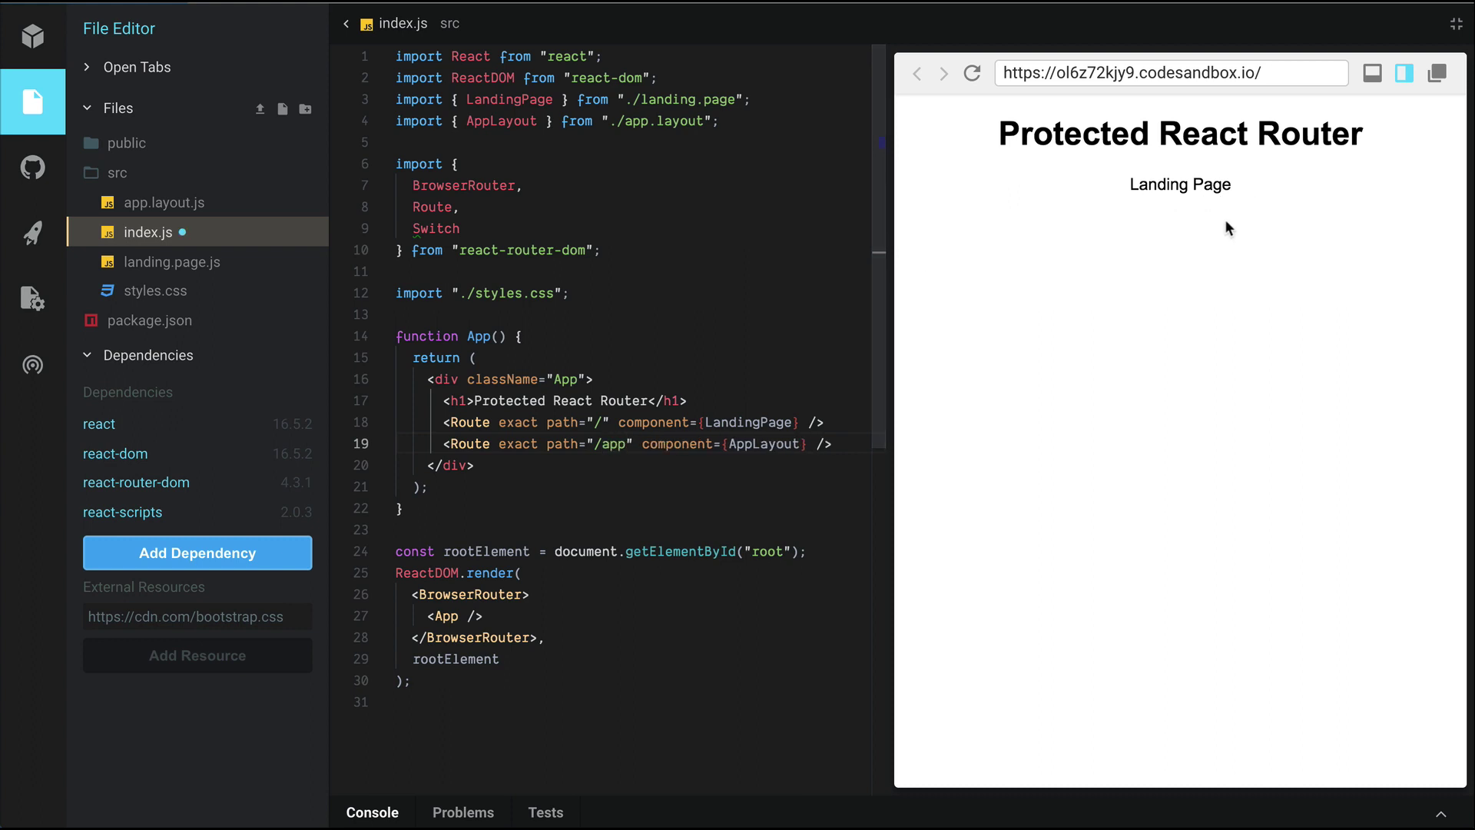
Save the /app route and confirm the preview at /app shows App Layout.
key(ctrl+s)
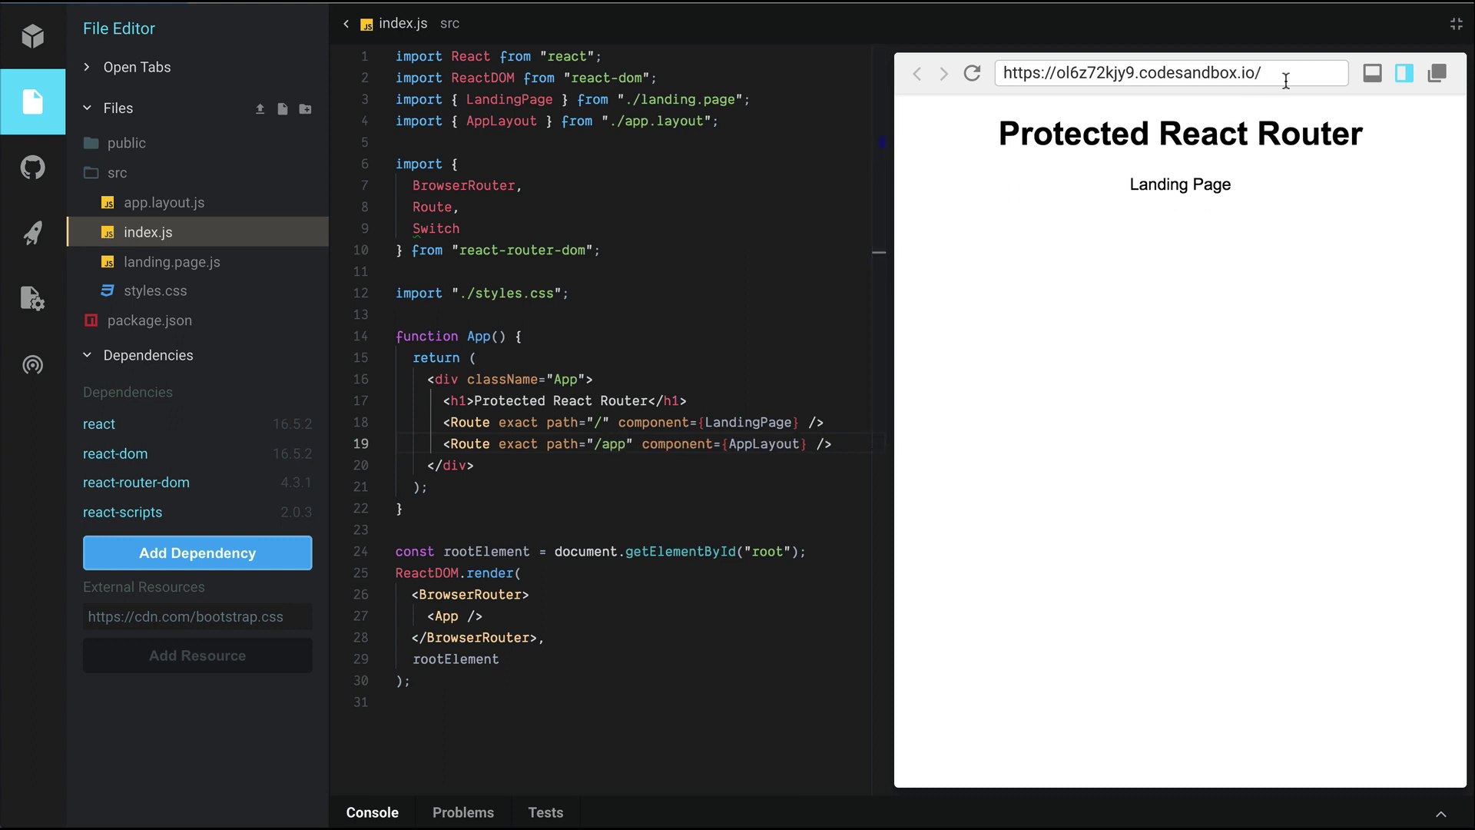
text(app)
key(Return)
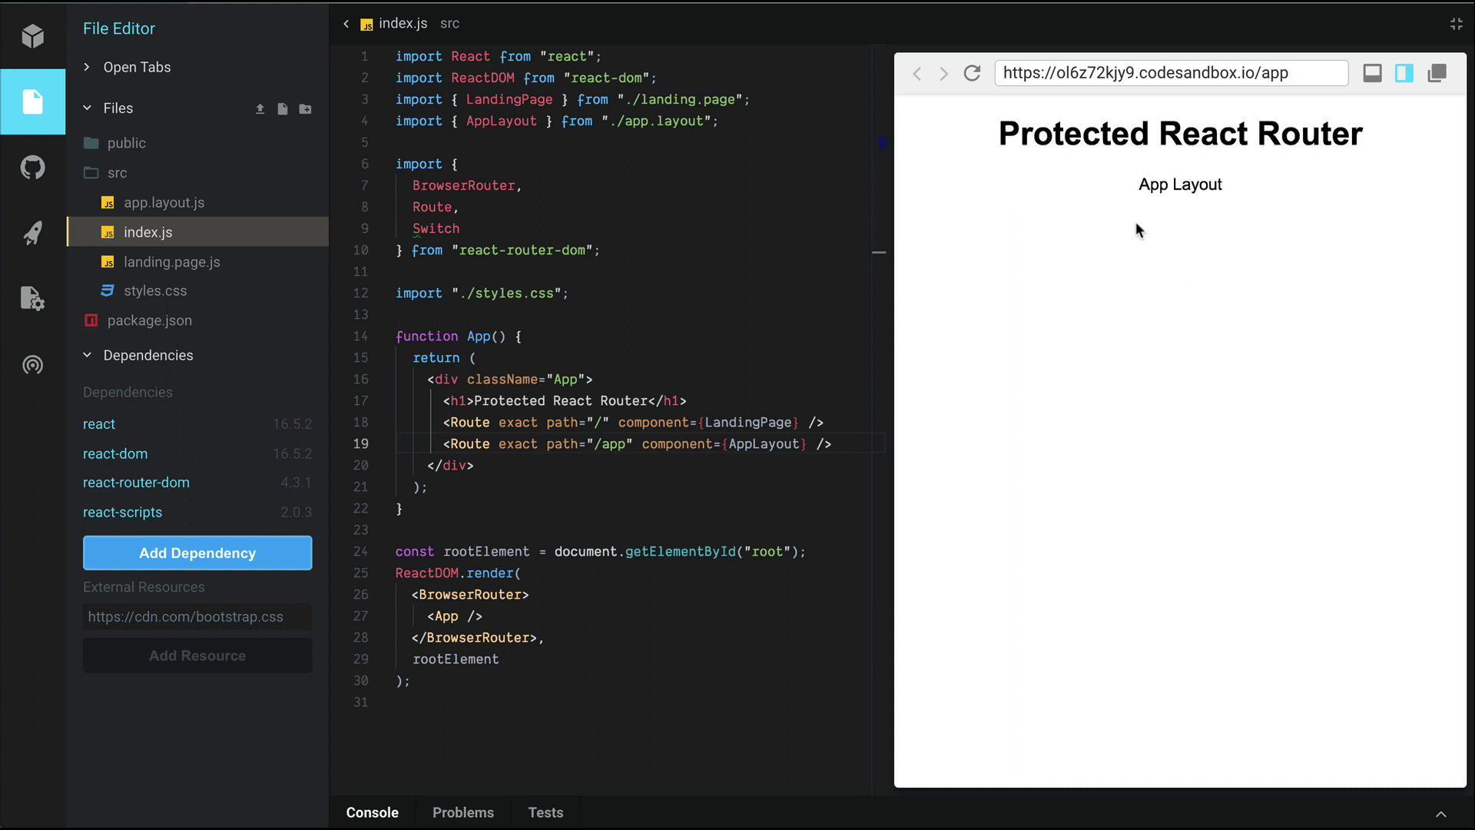
drag(1132, 186, 1258, 196)
Return the preview to the root URL and confirm it shows Landing Page.
double_click(1279, 79)
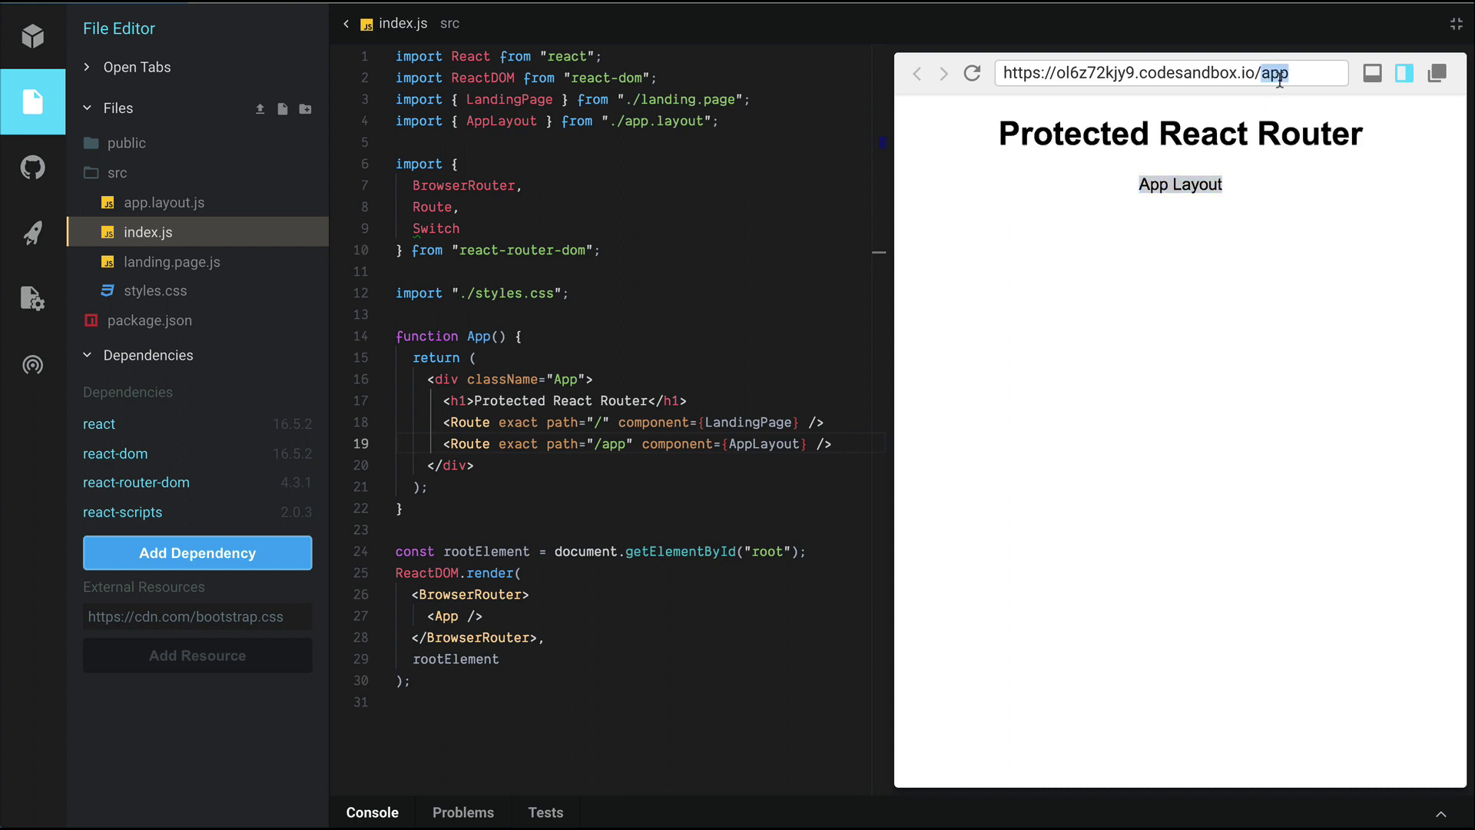
key(BackSpace)
key(Return)
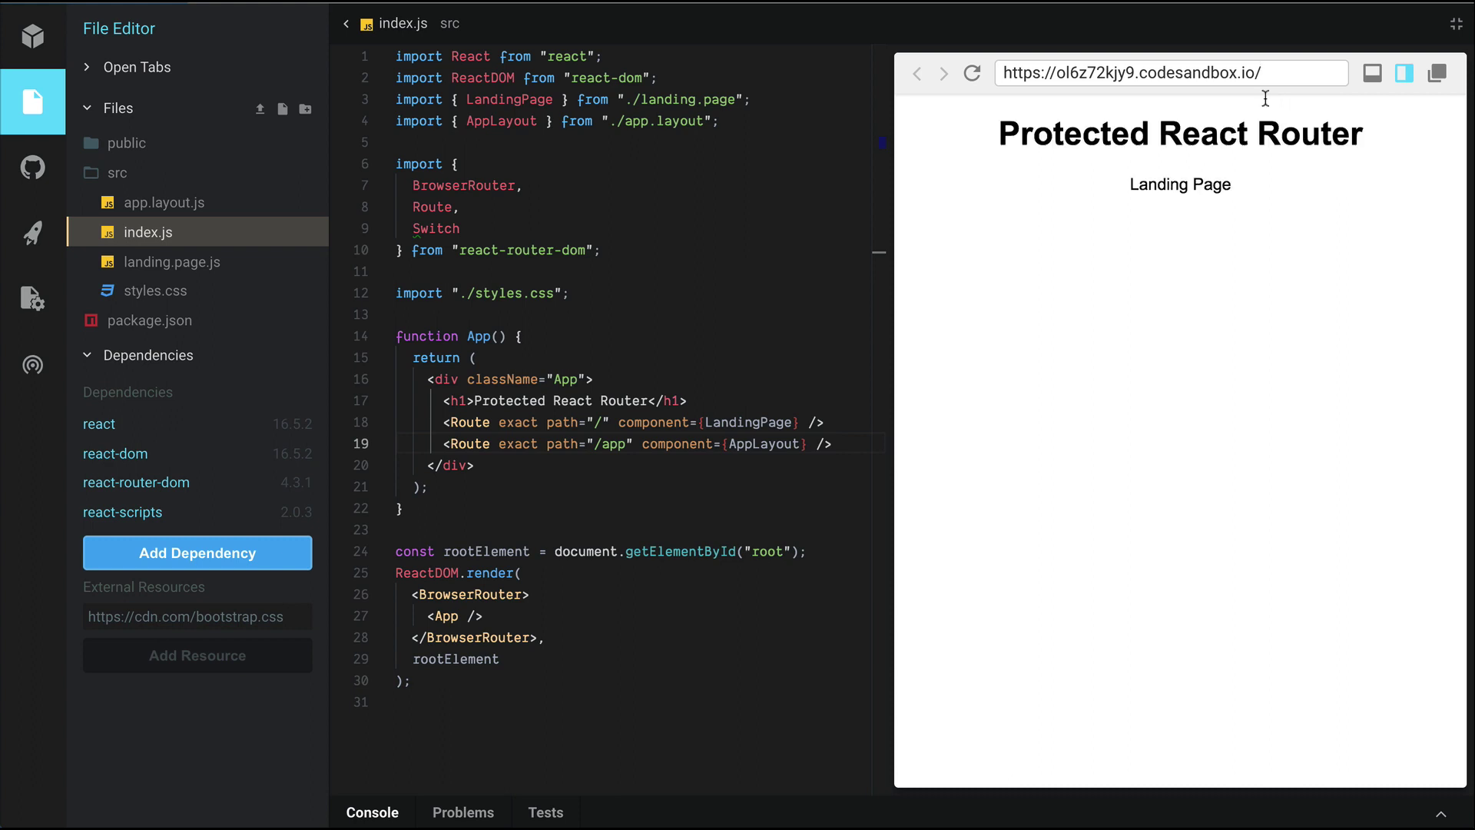
drag(1114, 188, 1246, 185)
click(1246, 185)
double_click(611, 447)
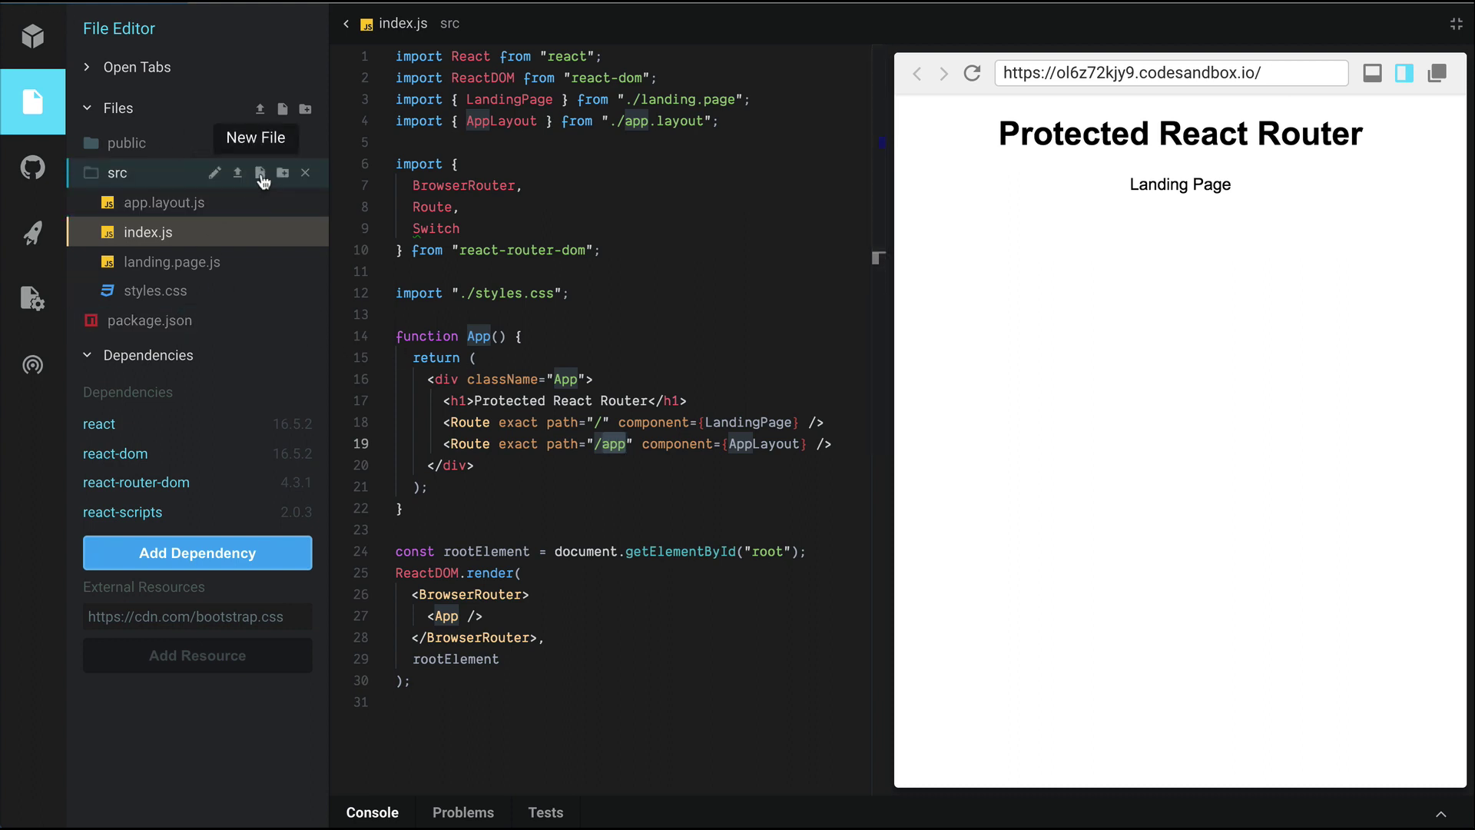
Create auth.js in src with an empty class Auth {}.
click(261, 174)
text(auth.js)
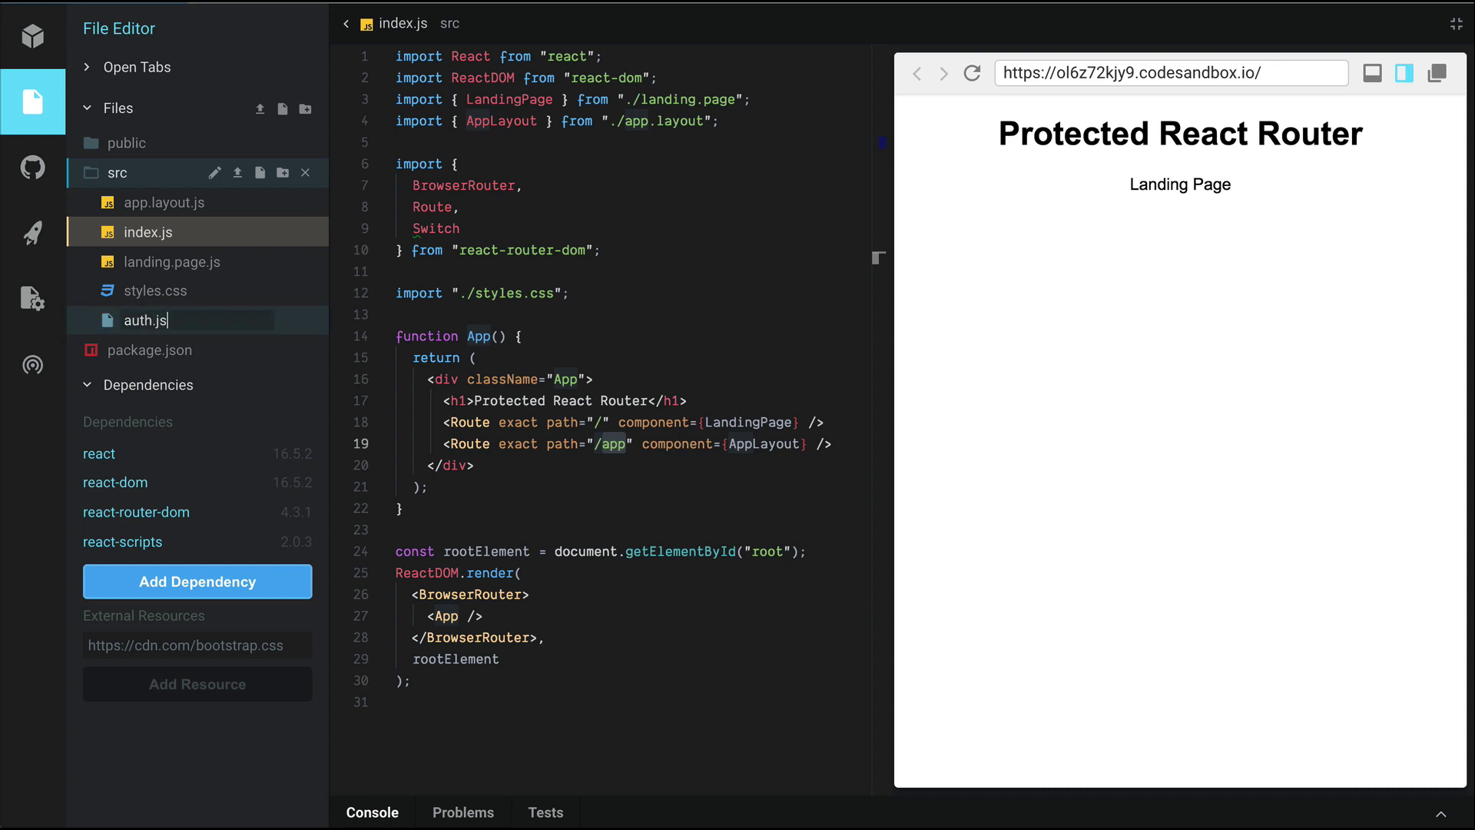
key(Return)
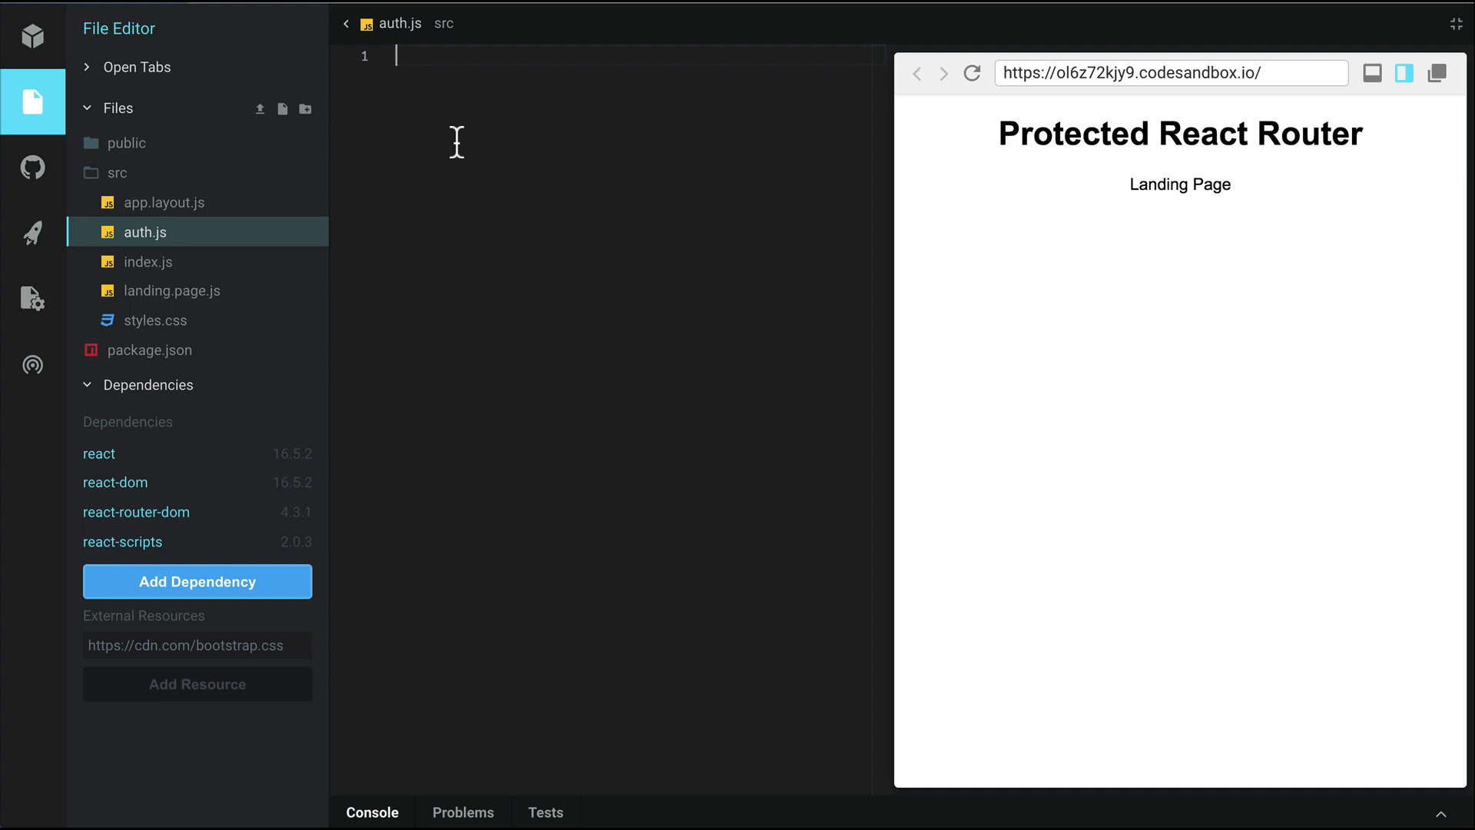
text(class Aut)
text(h {)
key(Return)
key(Down)
key(Return)
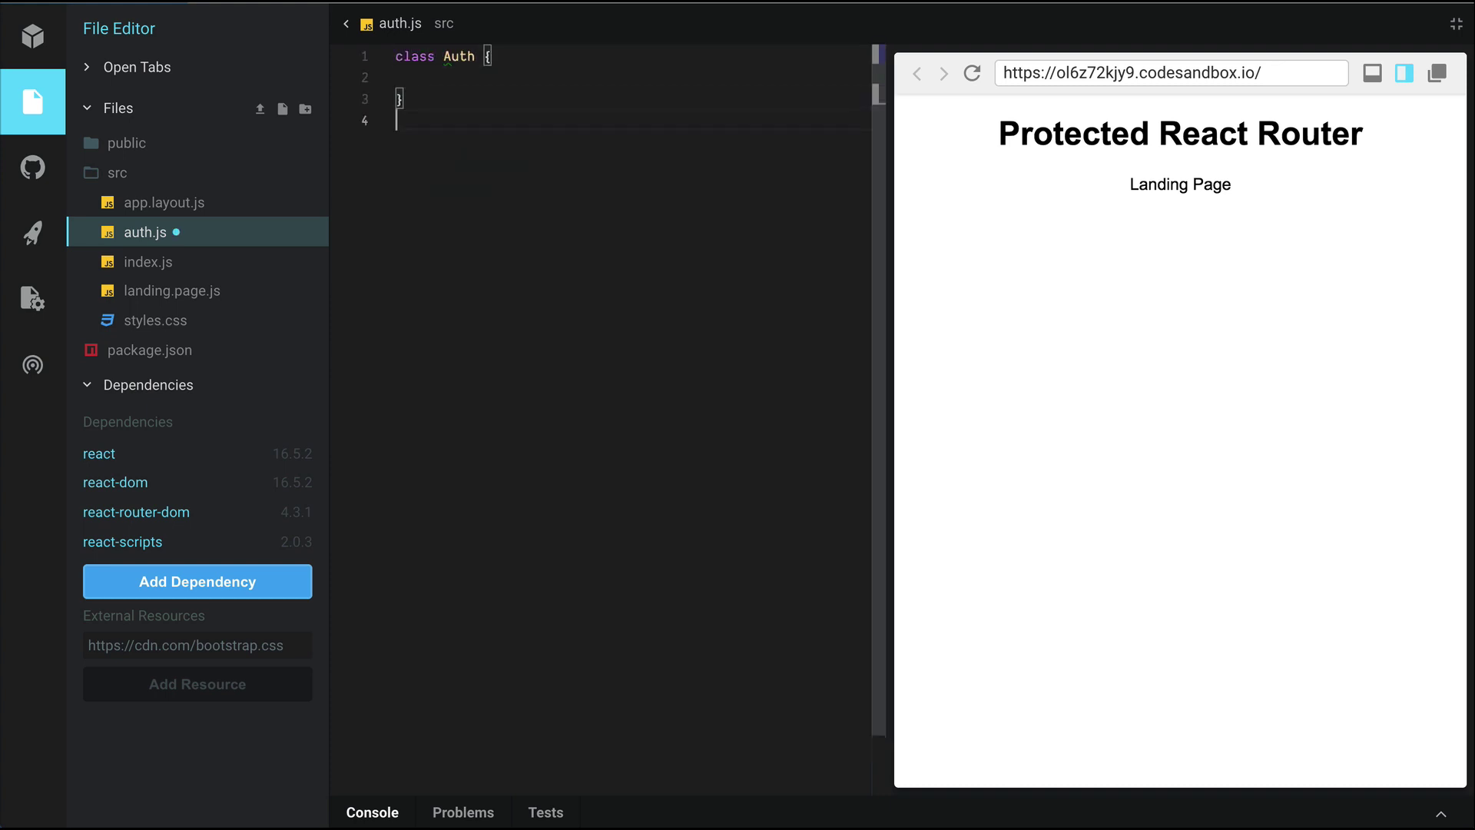
Export default new Auth() below the class.
key(Return)
text(export )
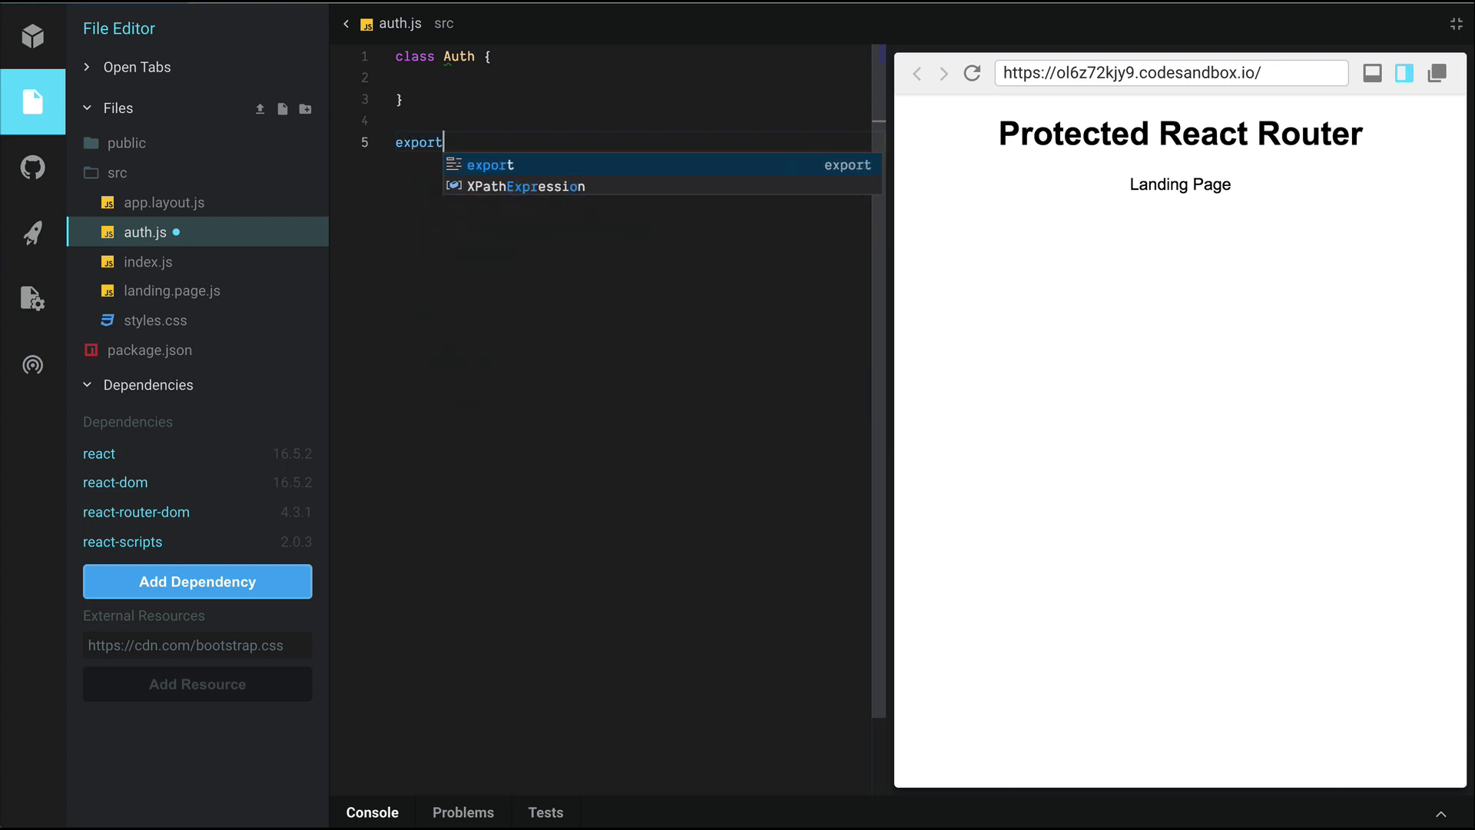
text(defa)
key(Return)
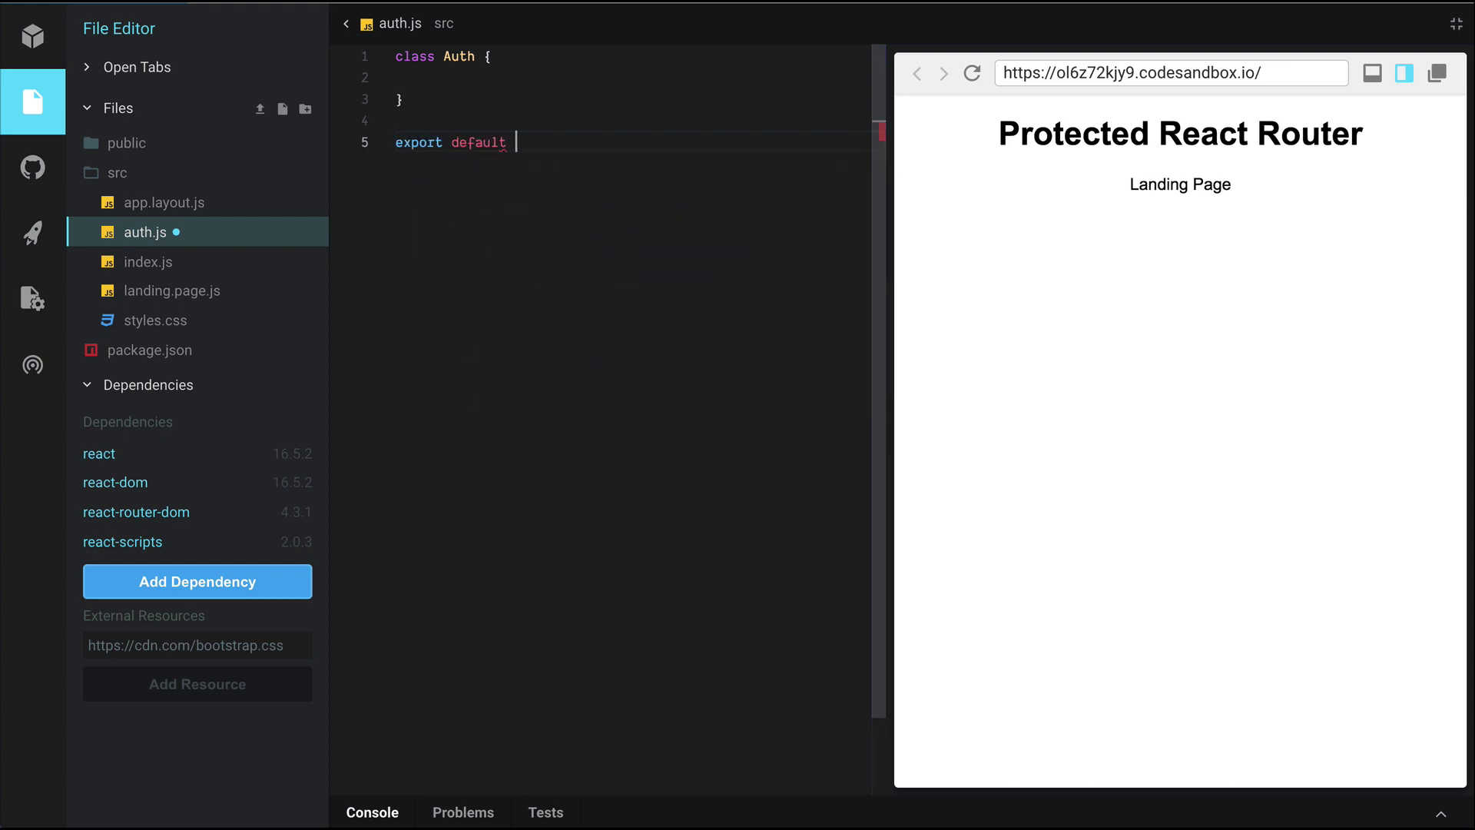
text(new Autth())
key(BackSpace)
key(BackSpace)
key(BackSpace)
text(h()
key(Up)
key(Up)
key(Up)
text(constructor)
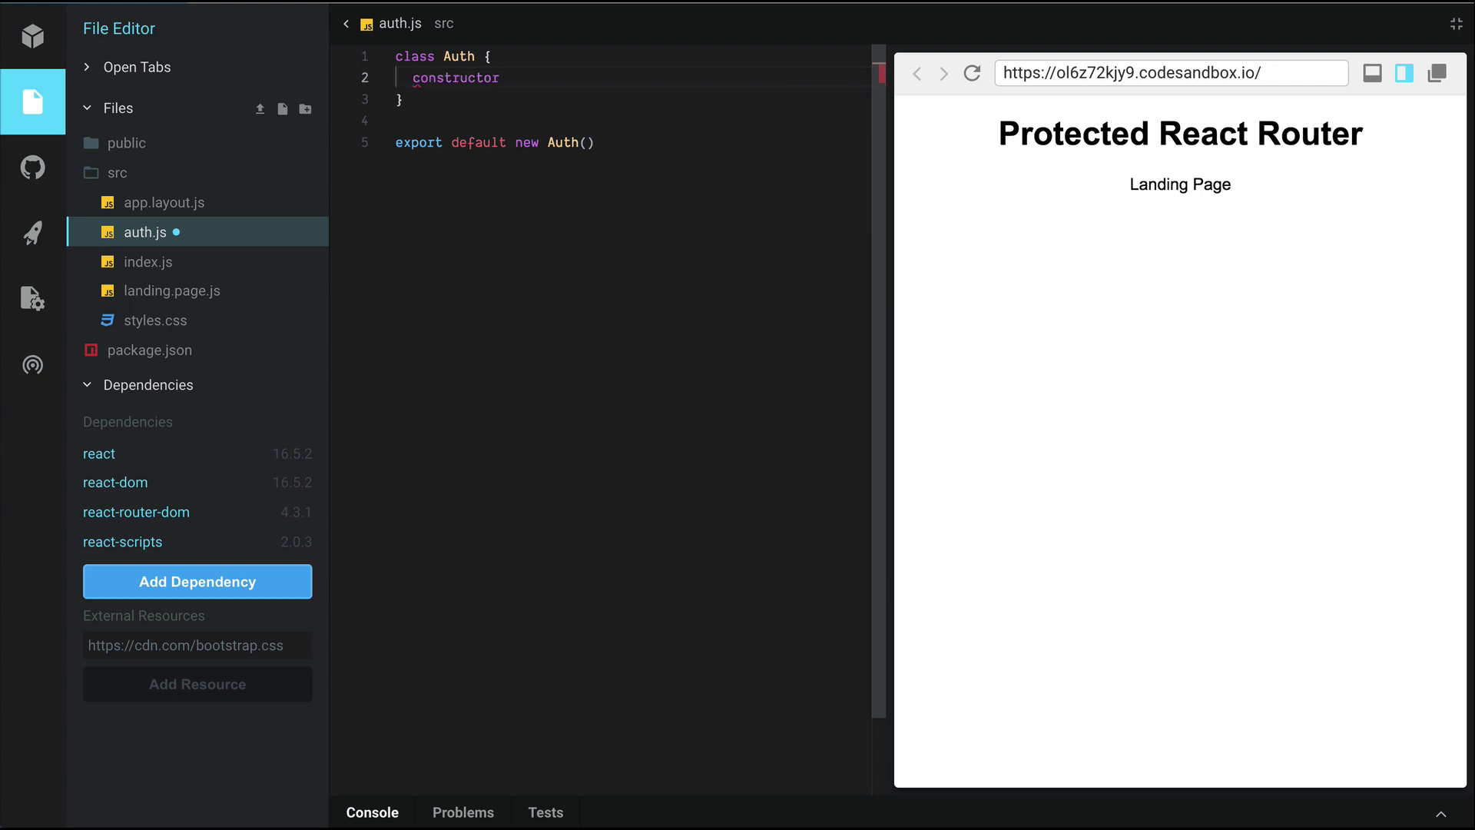
text(() {)
Give the Auth class a constructor that initializes this.authenticated to false.
key(Return)
text(this.)
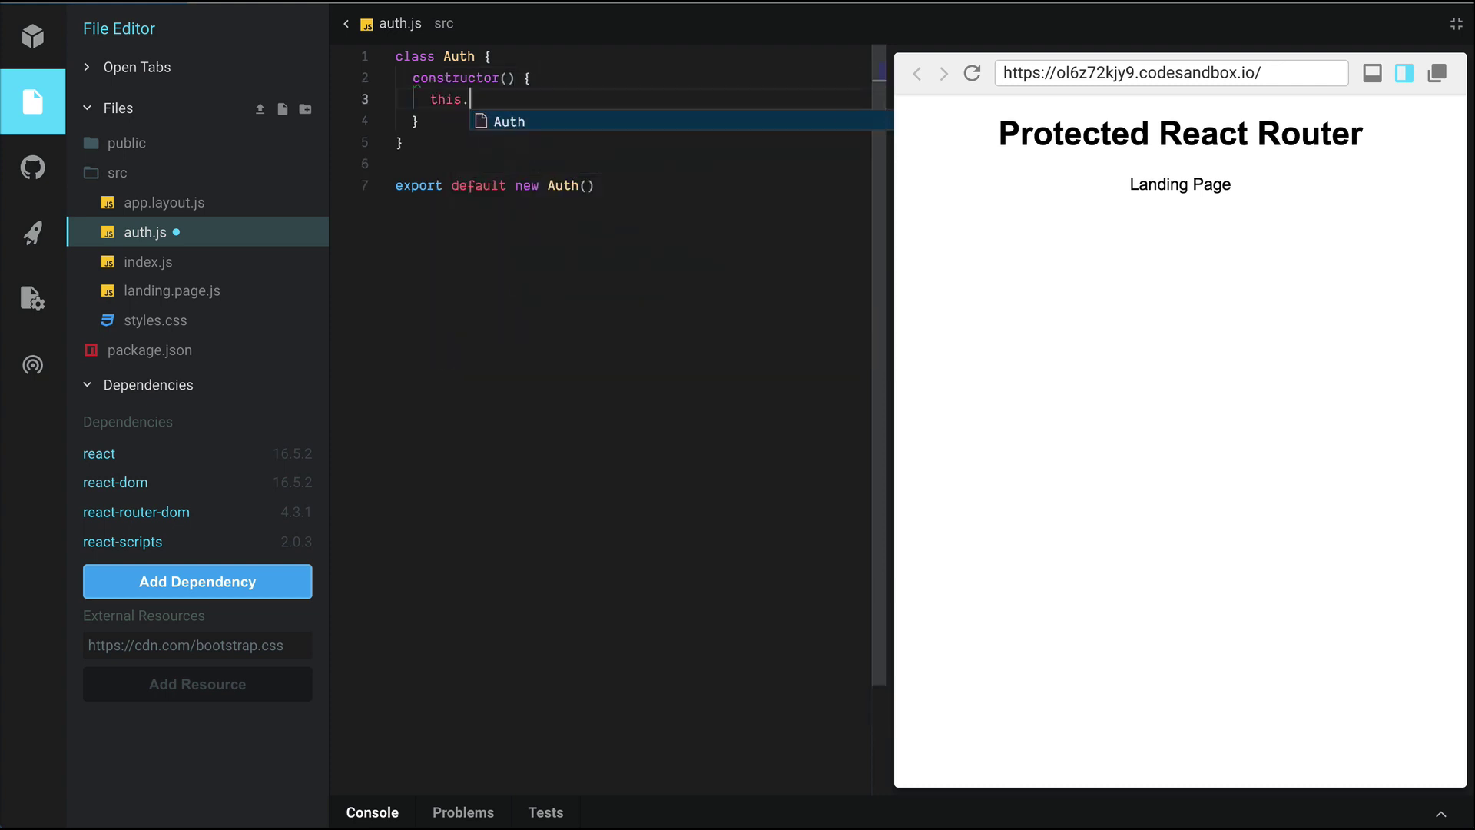
text(authe)
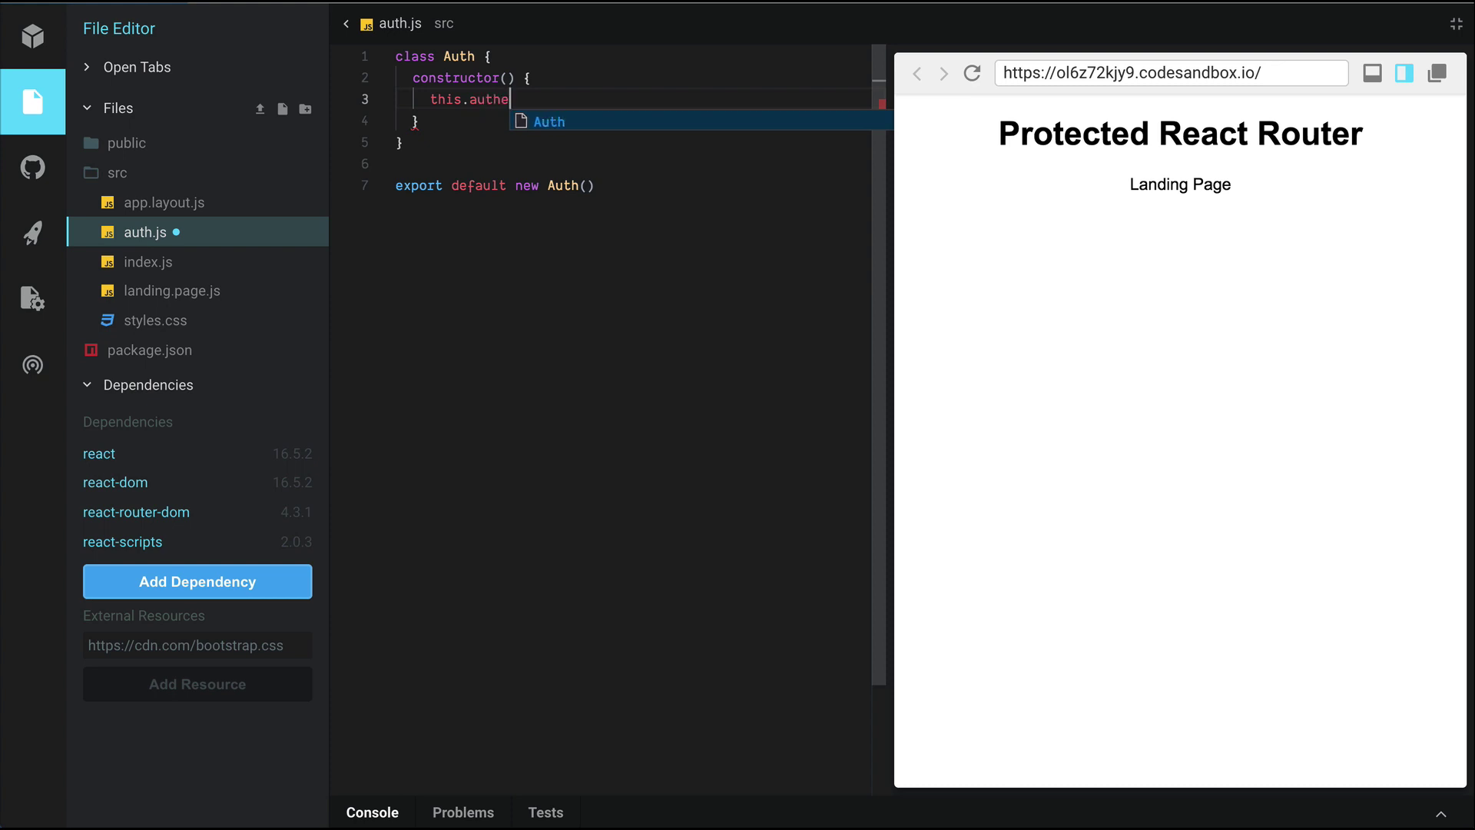
text(ntifa)
text(cate)
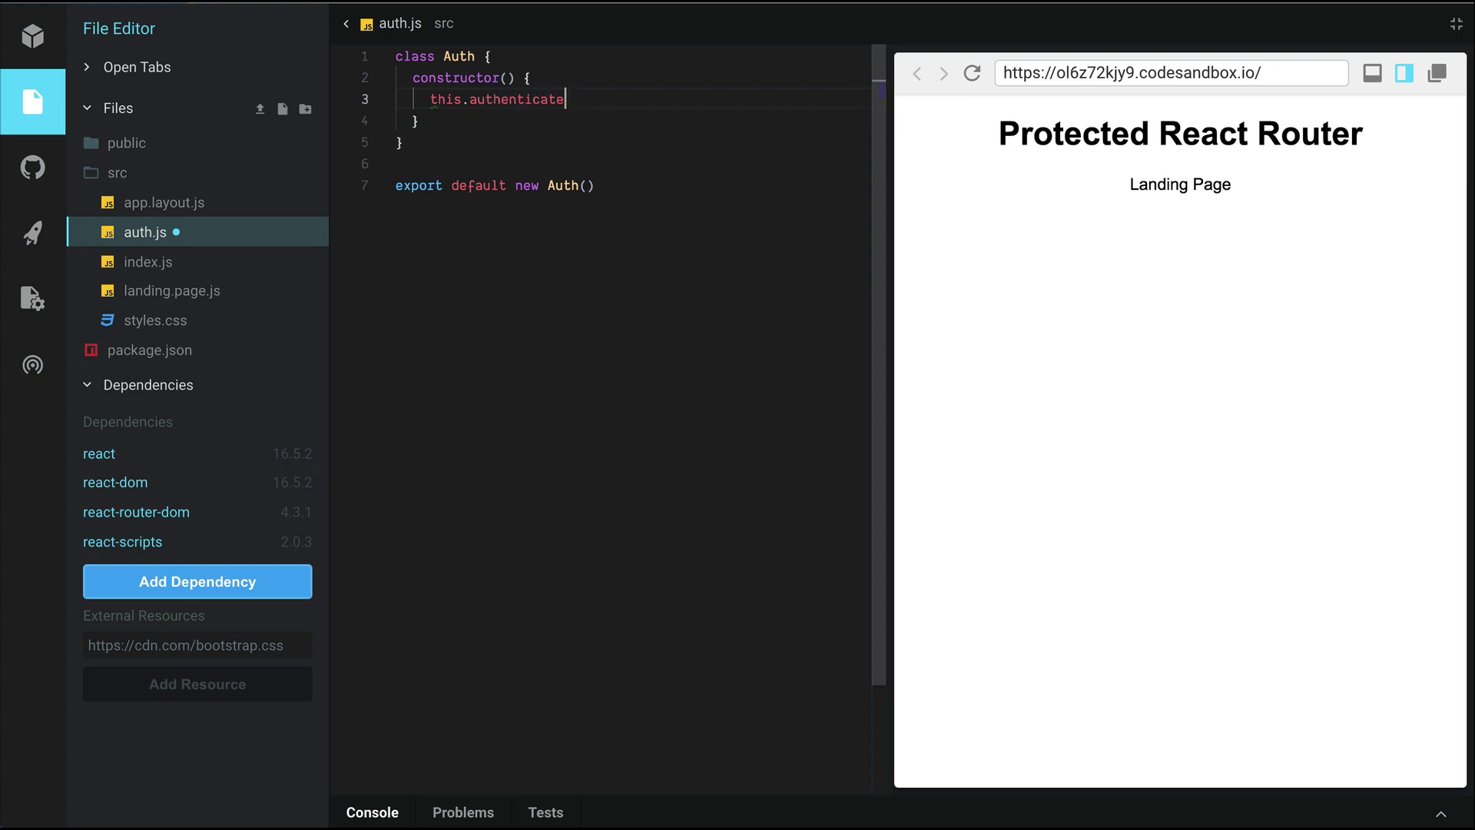
text(false)
key(Escape)
key(Down)
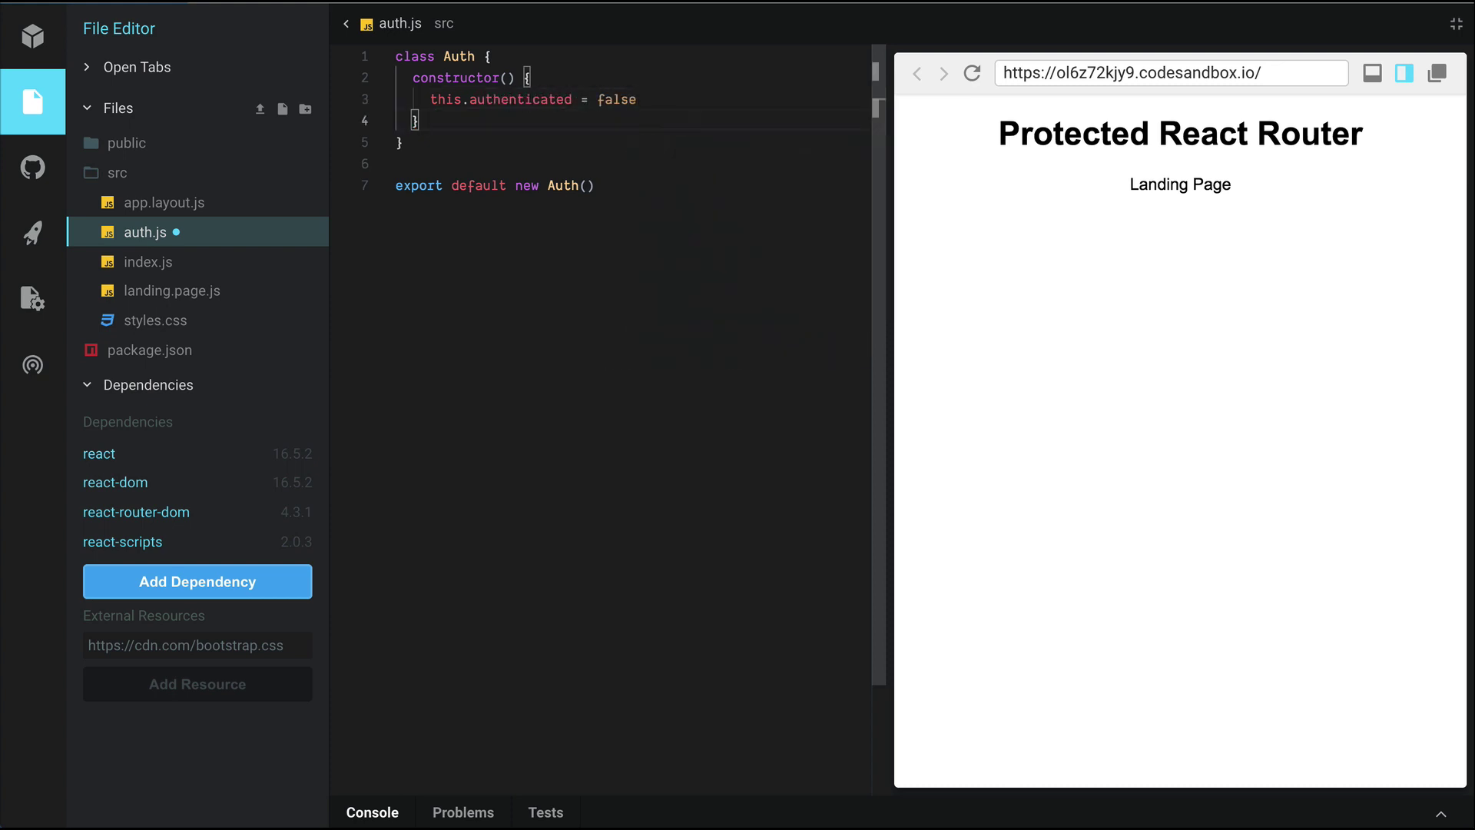
key(Return)
key(Return)
text(login() {)
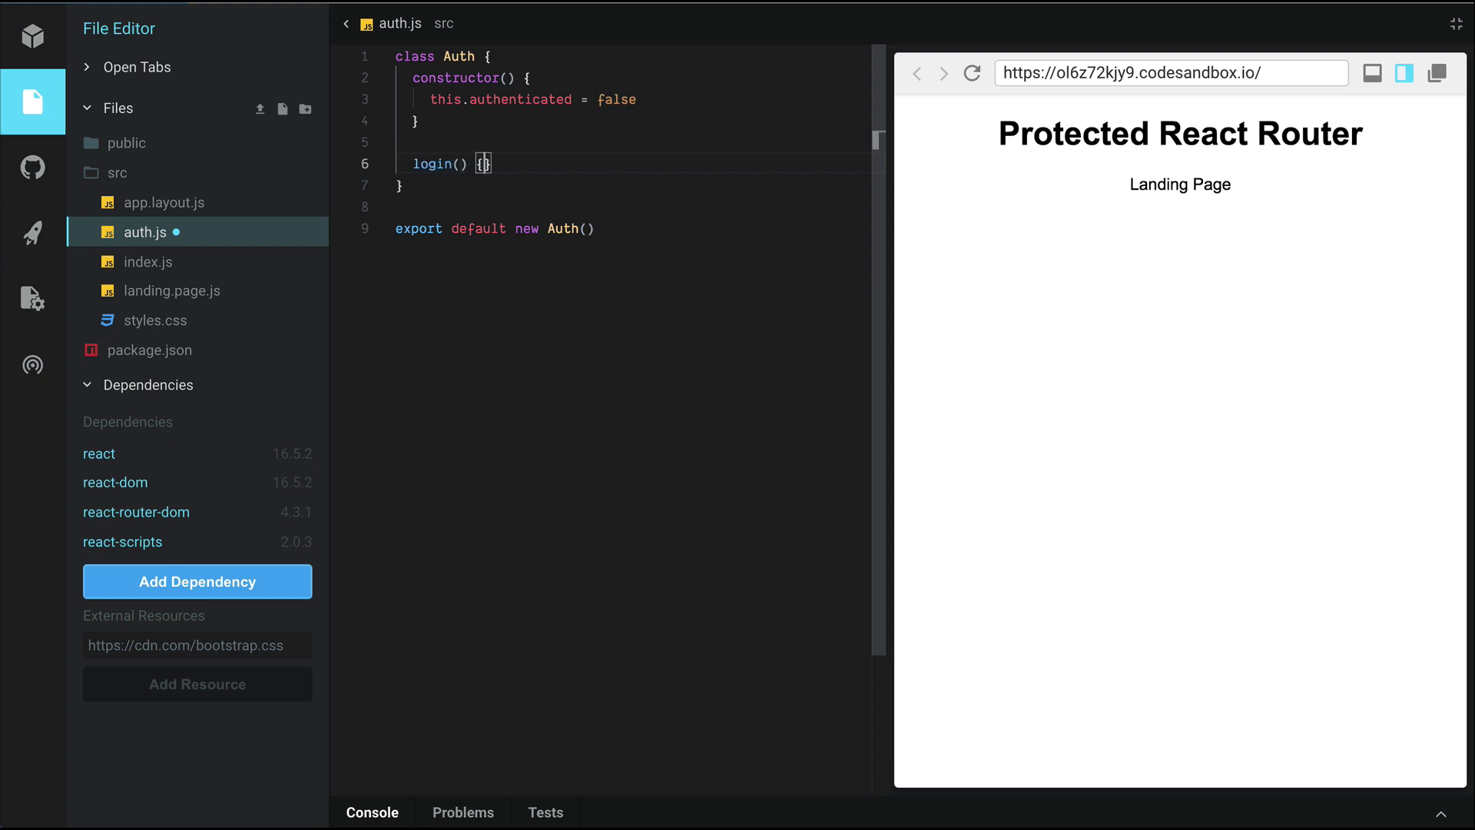
Write a login(cb) method that sets this.authenticated = true and then calls cb().
key(Return)
text(this.au)
key(Return)
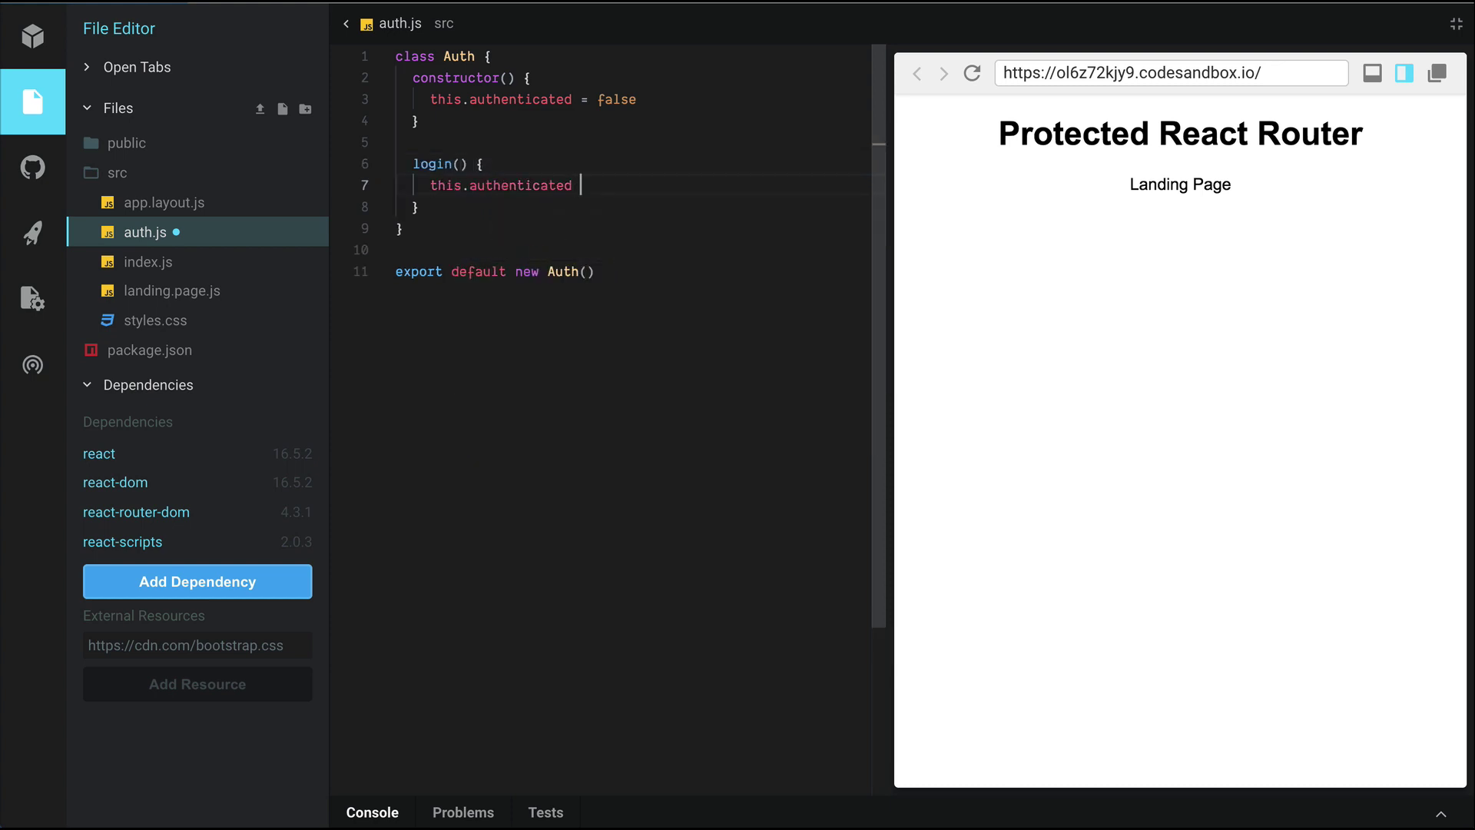
text(= true)
key(Escape)
key(Up)
key(Left)
key(Left)
key(Left)
text(c)
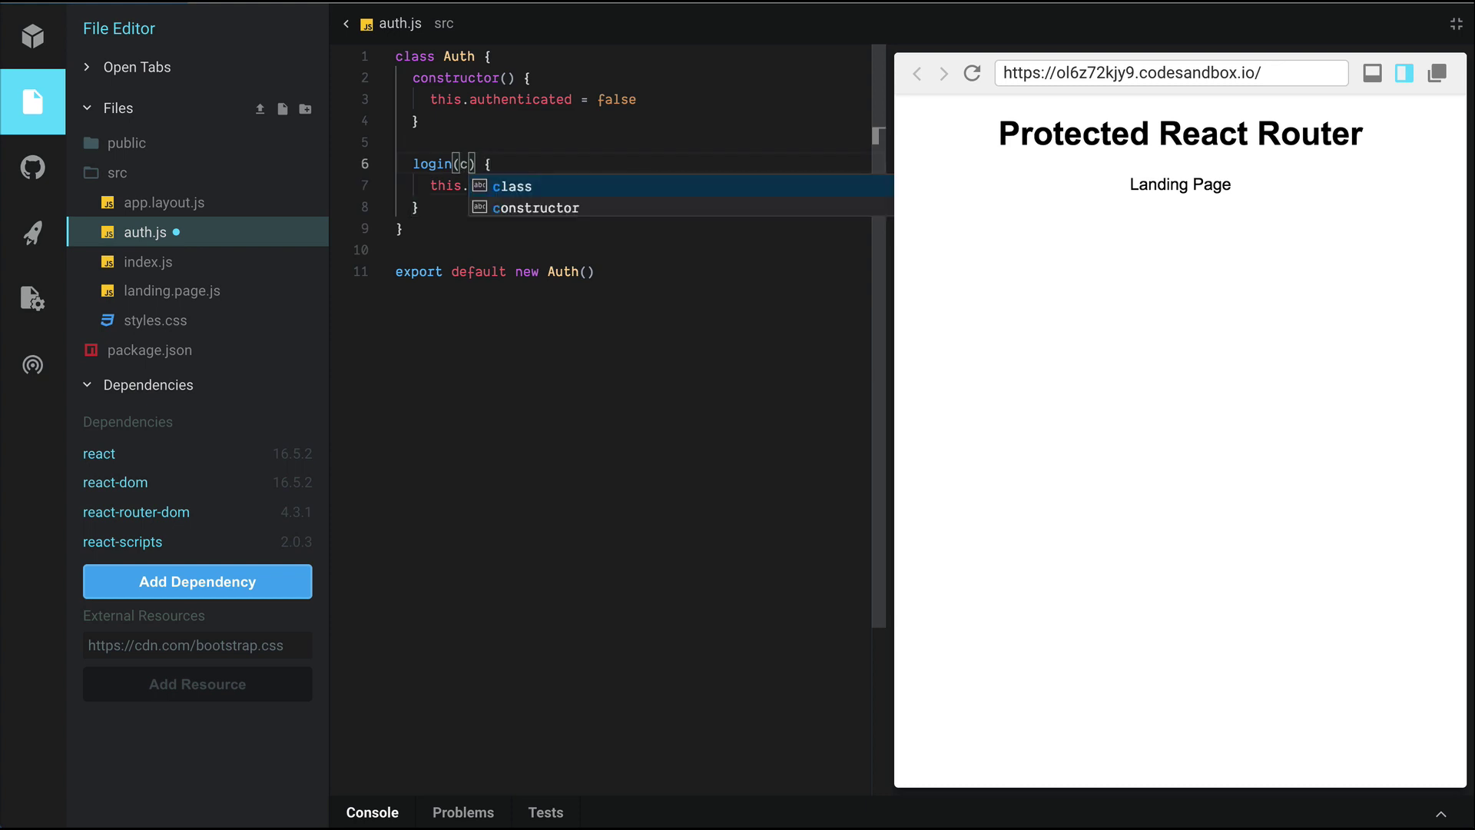
text(b)
key(Down)
key(End)
key(Return)
text(cb)
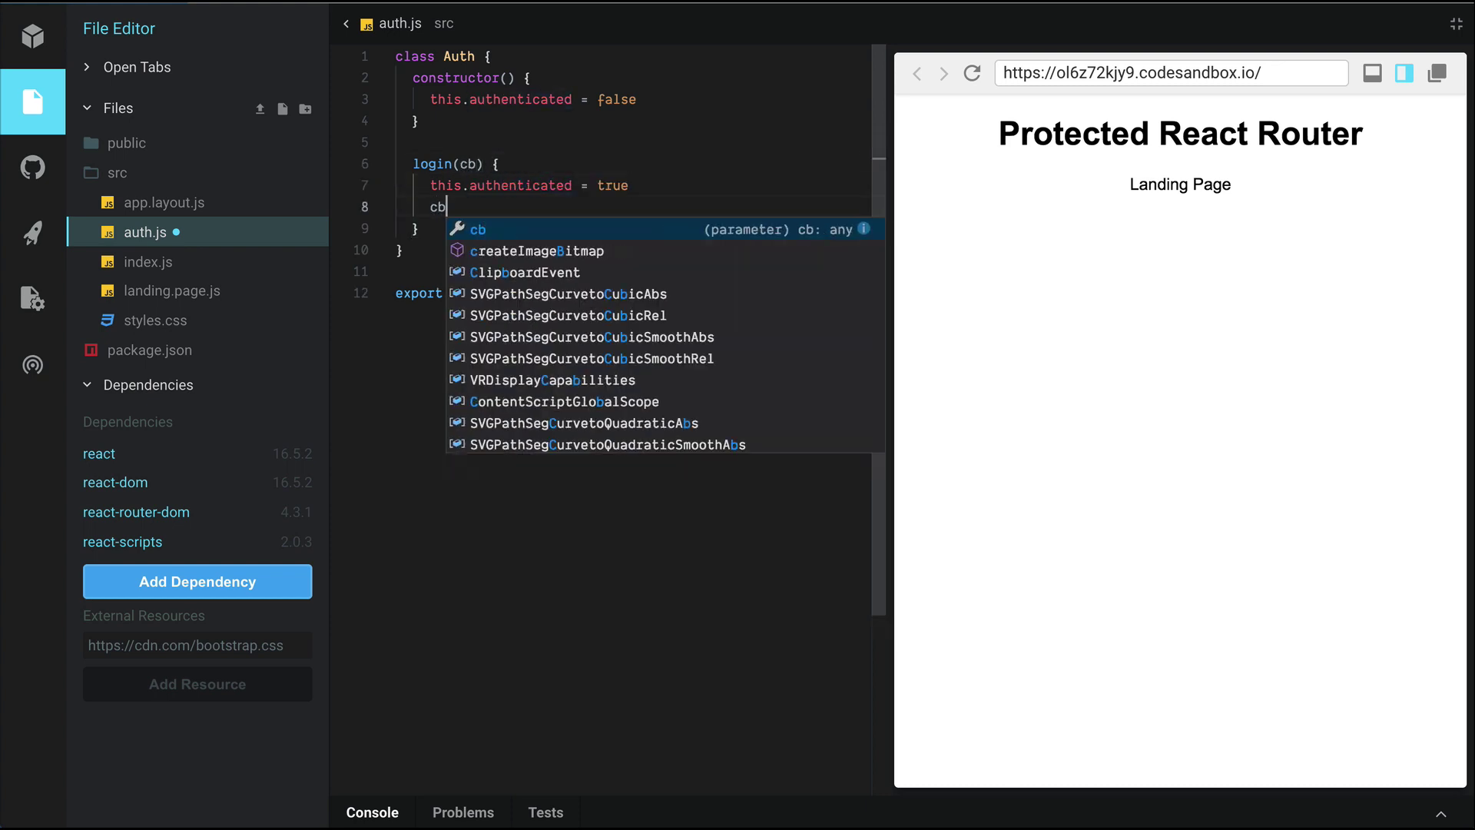
text(())
Annotate the authenticated assignment line to explain it and move past the login method.
key(Up)
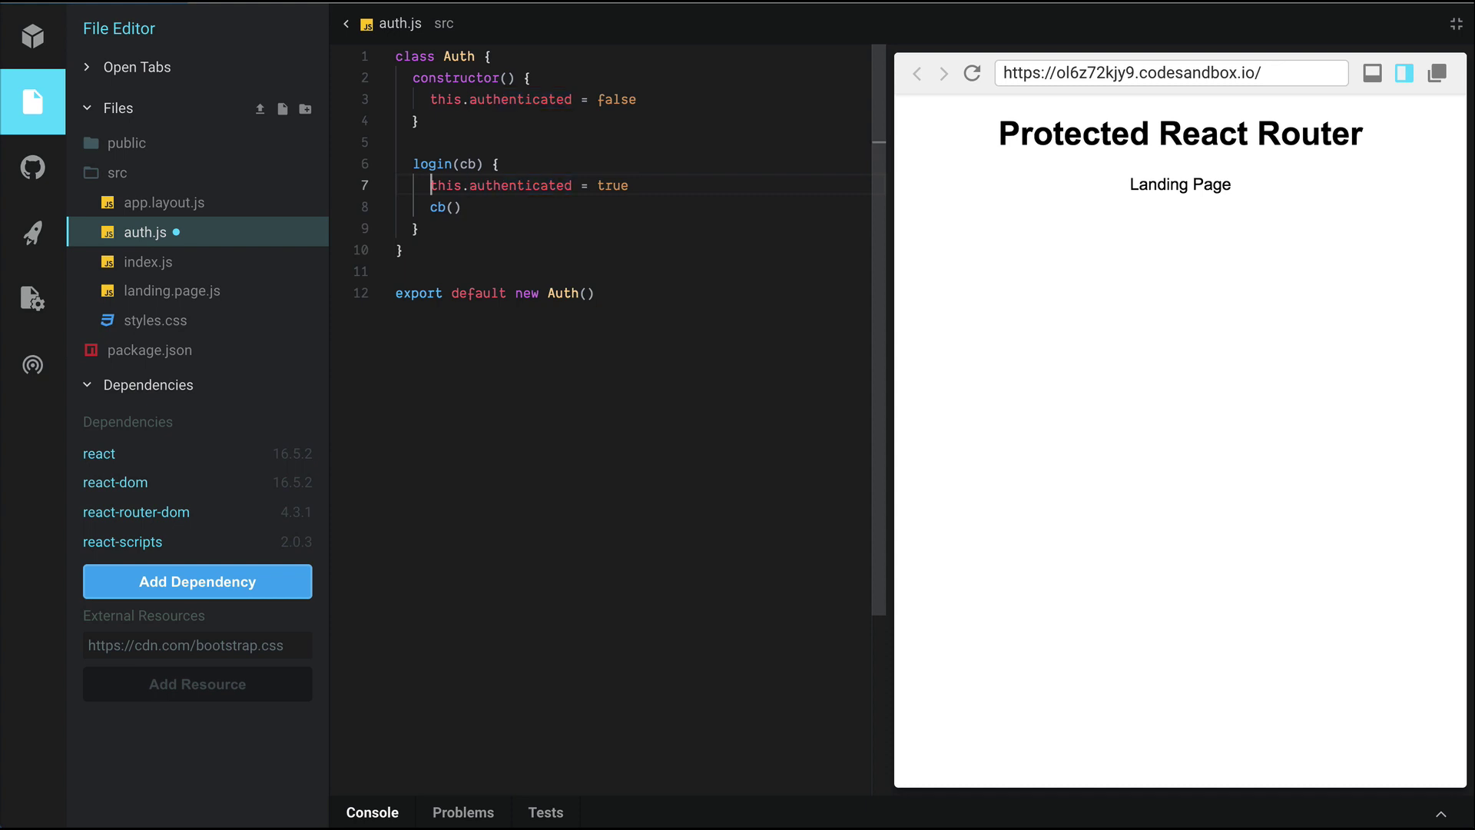
key(End)
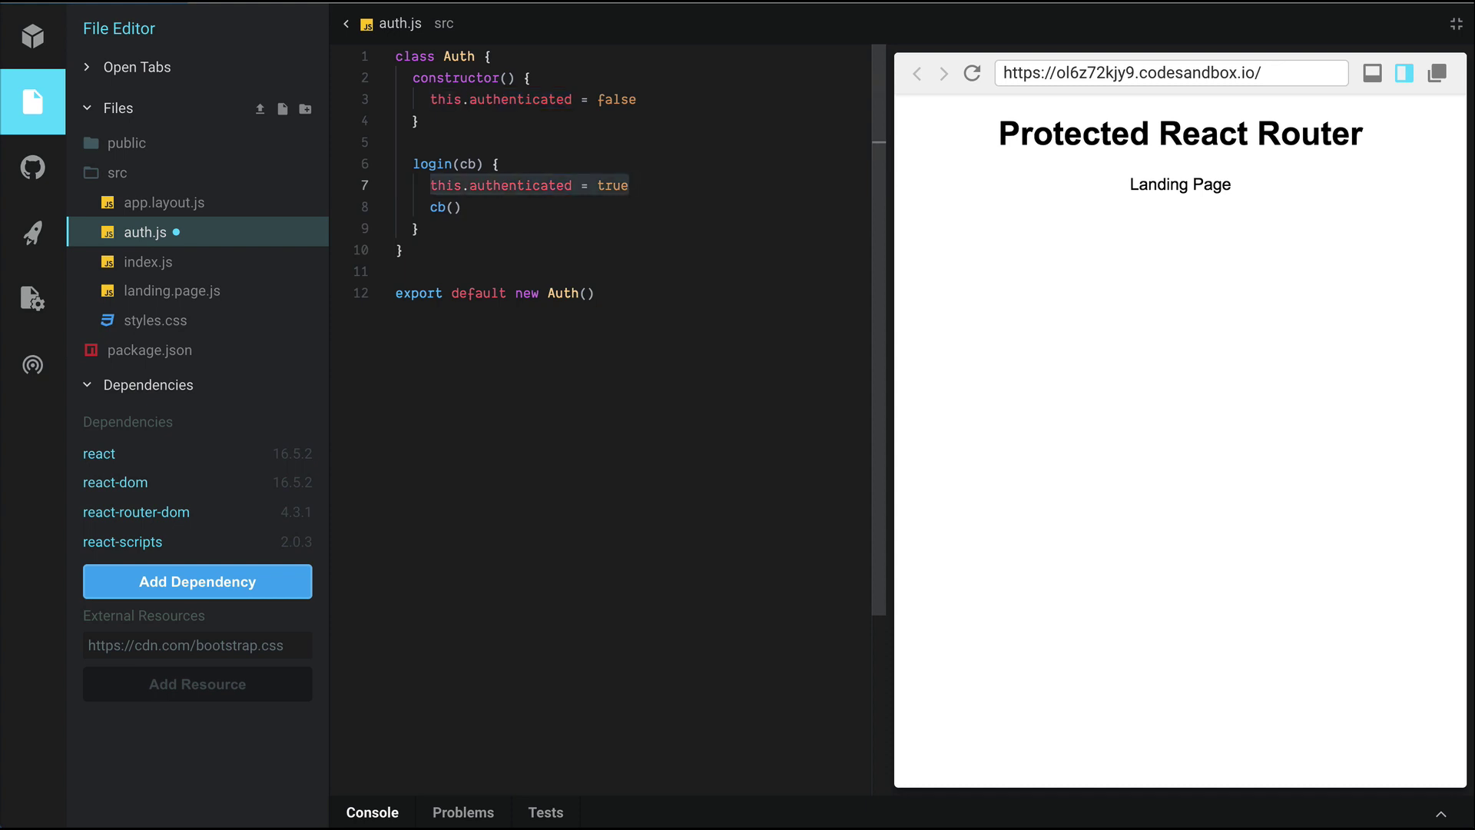
key(Down)
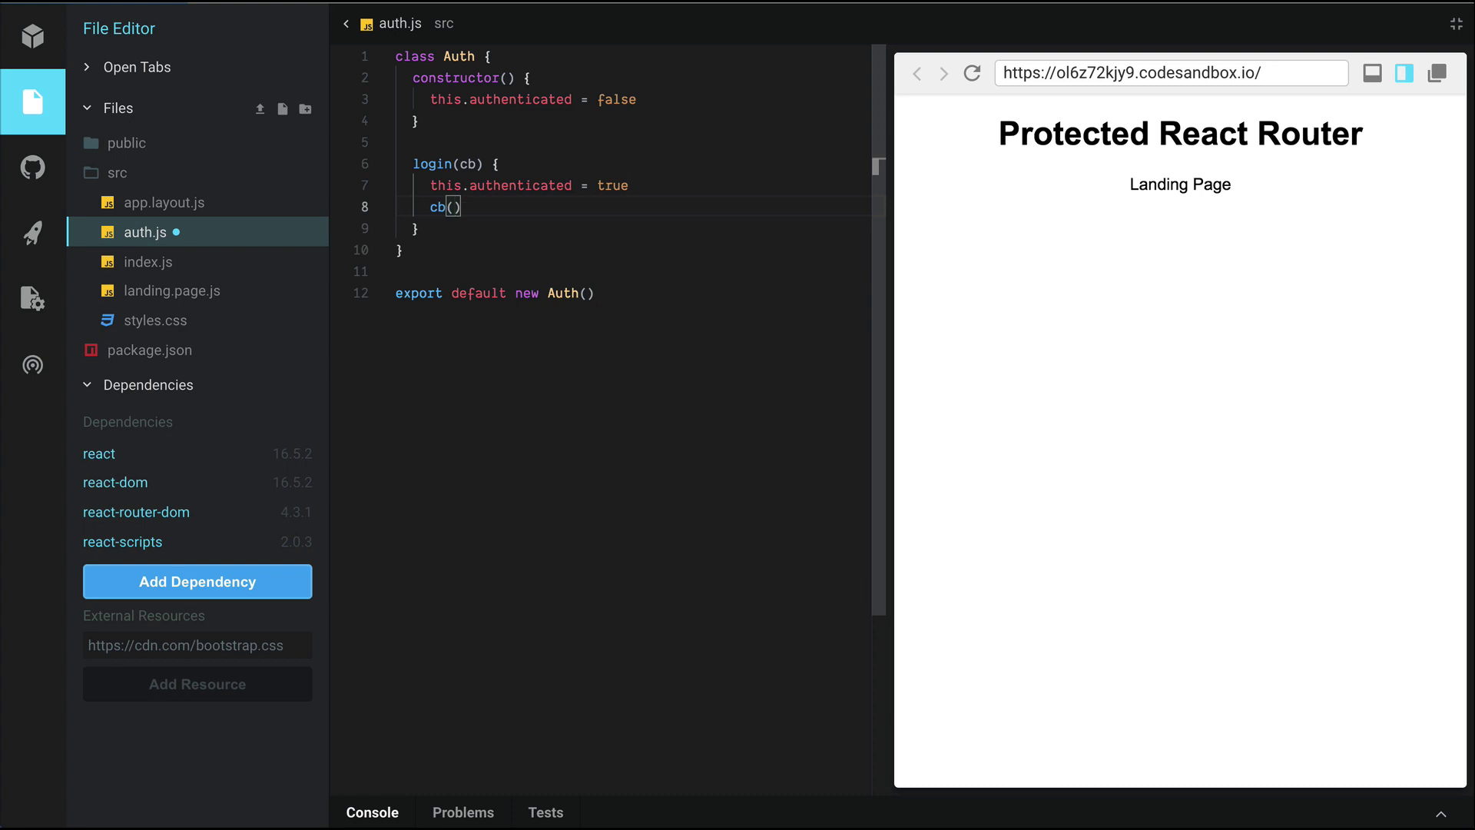
key(Down)
Add a logout(cb) method that sets this.authenticated = false and calls cb().
key(Return)
key(Return)
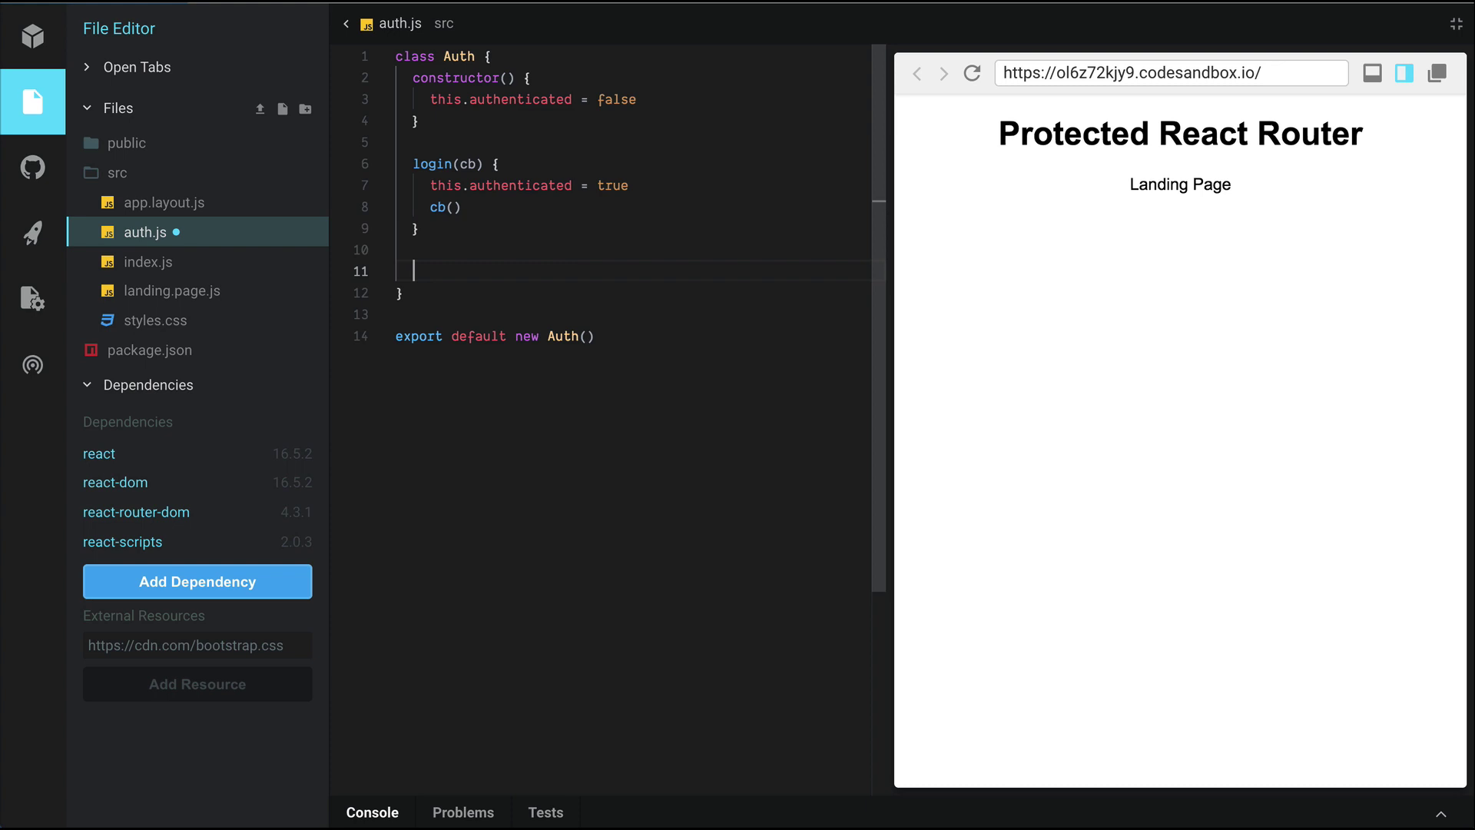
text(lo)
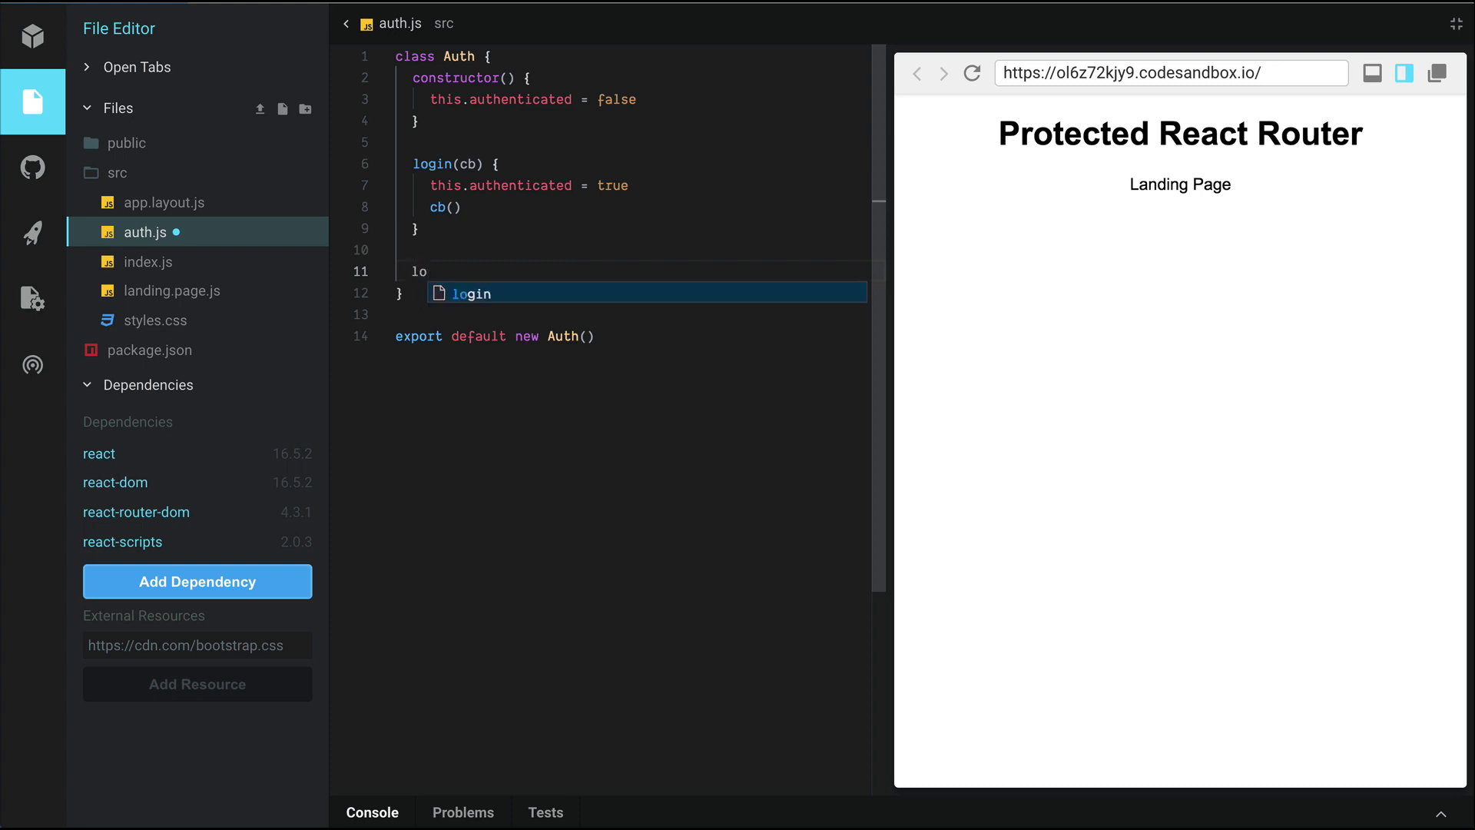
text(gout(cb))
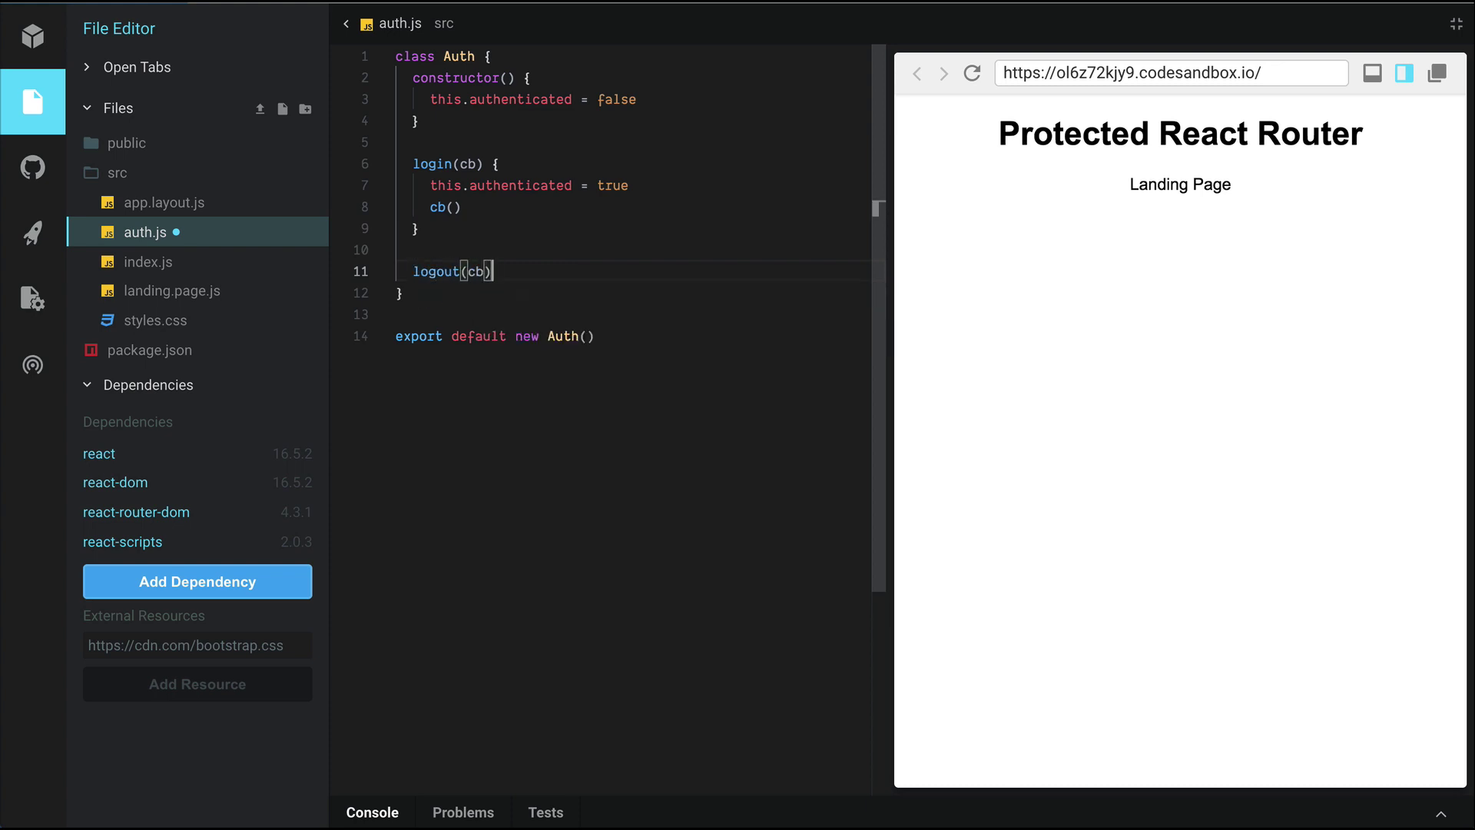
text( {)
key(Return)
text(this.au)
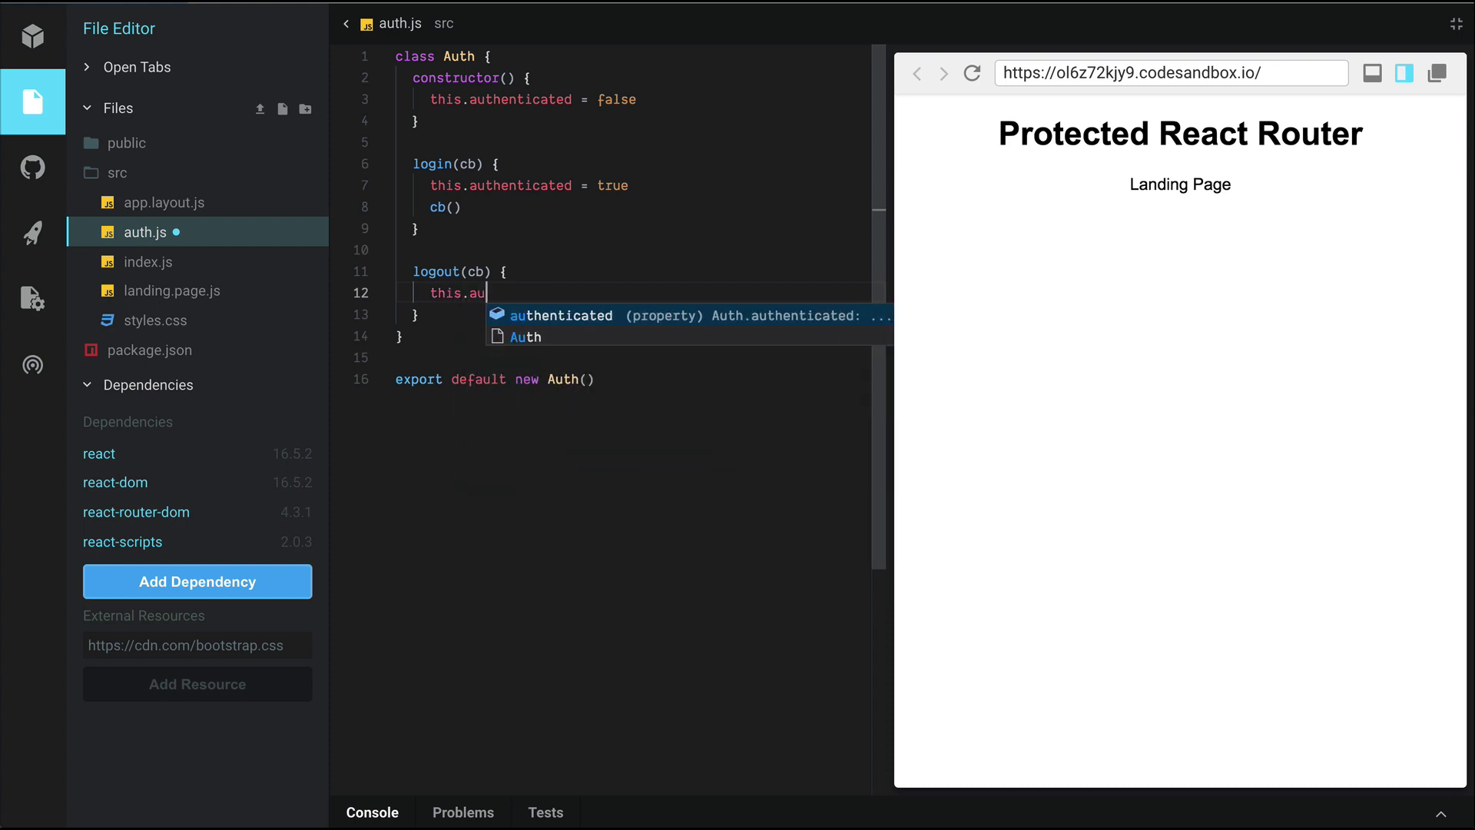
key(Tab)
text(alse)
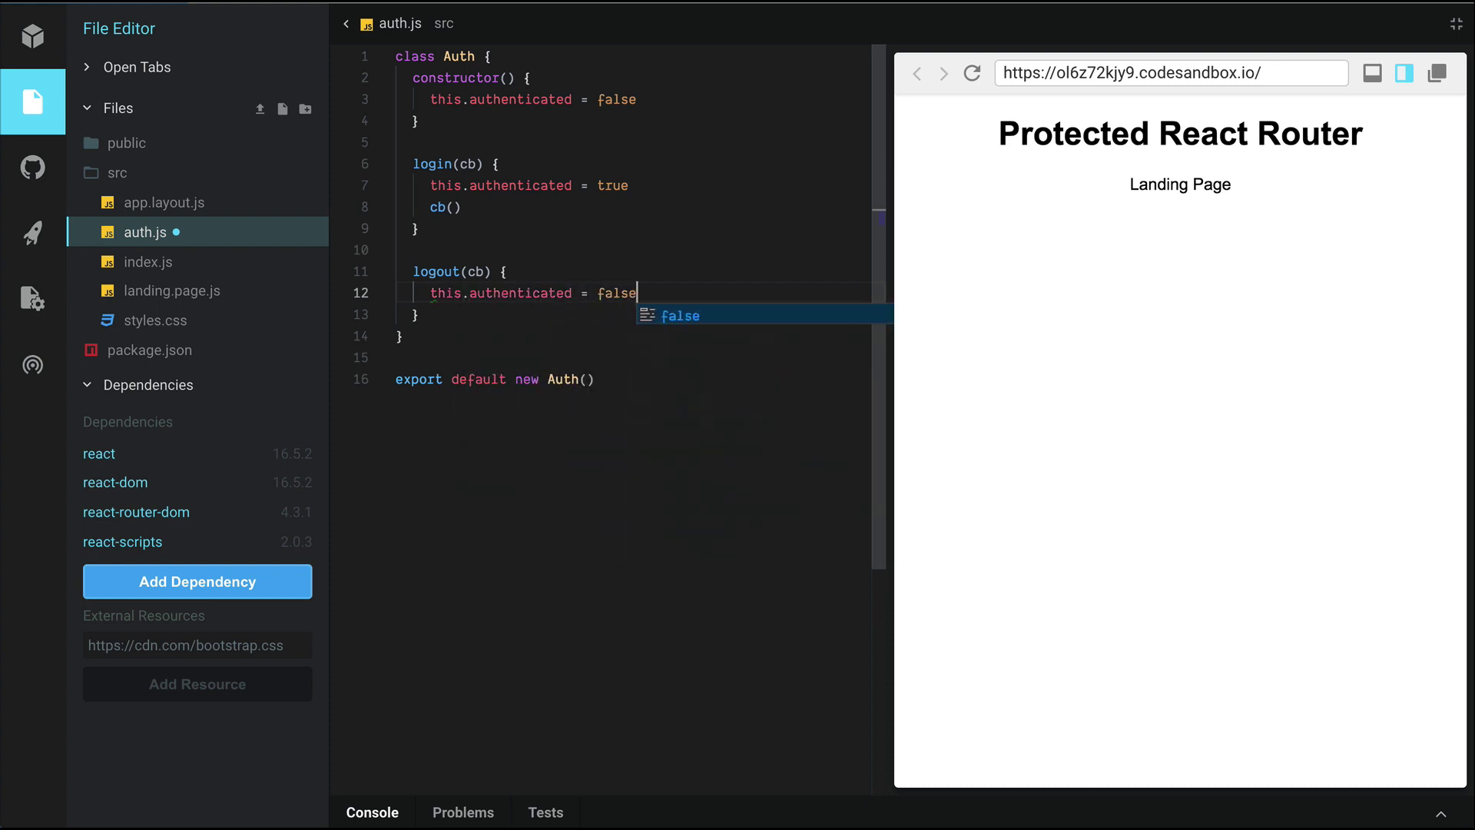
key(Return)
text(cb())
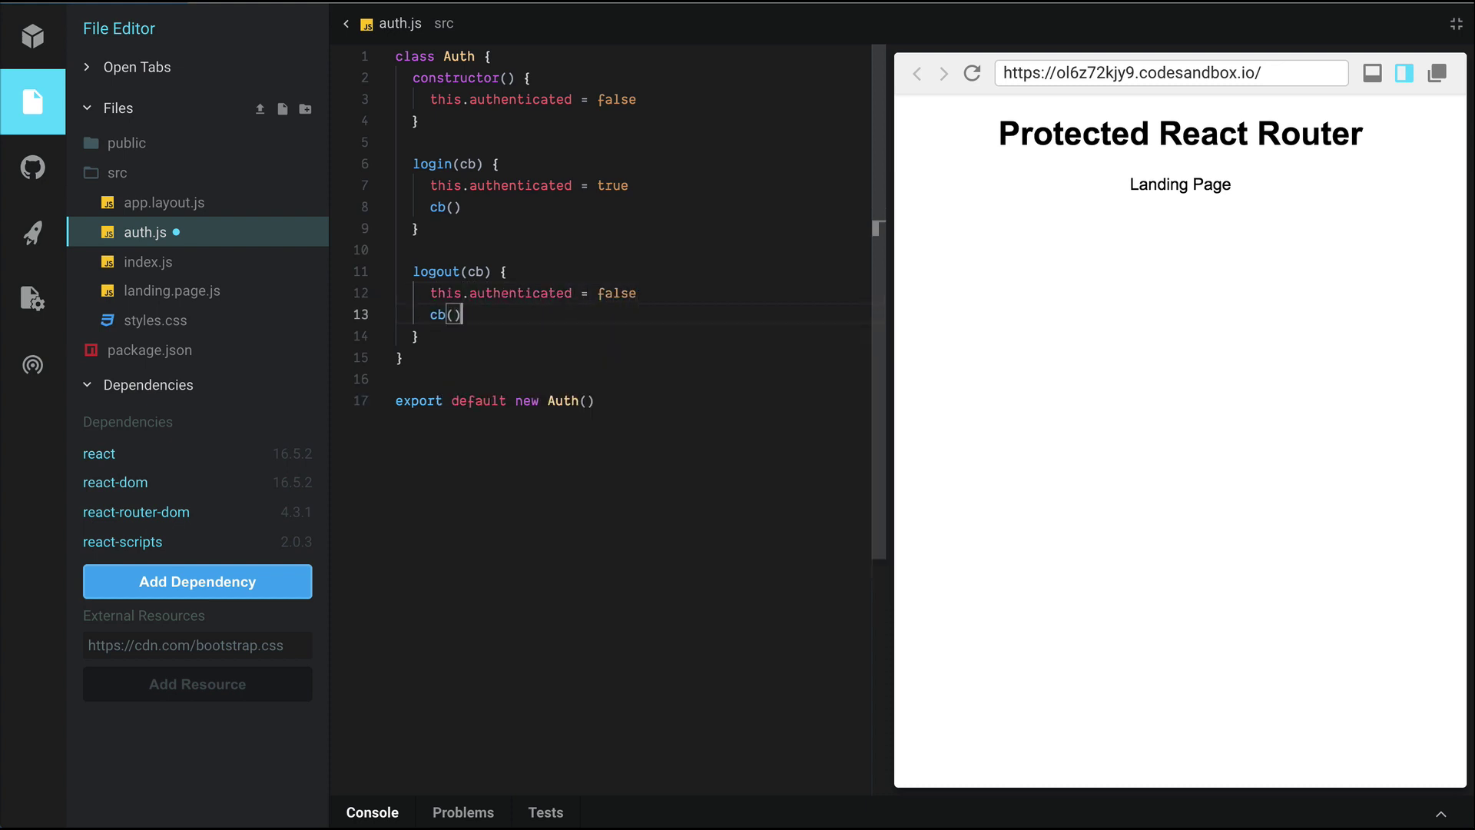
key(Down)
key(Down)
key(Up)
Add an isAuthenticated() method returning this.authenticated and save auth.js with formatting.
key(Return)
key(Return)
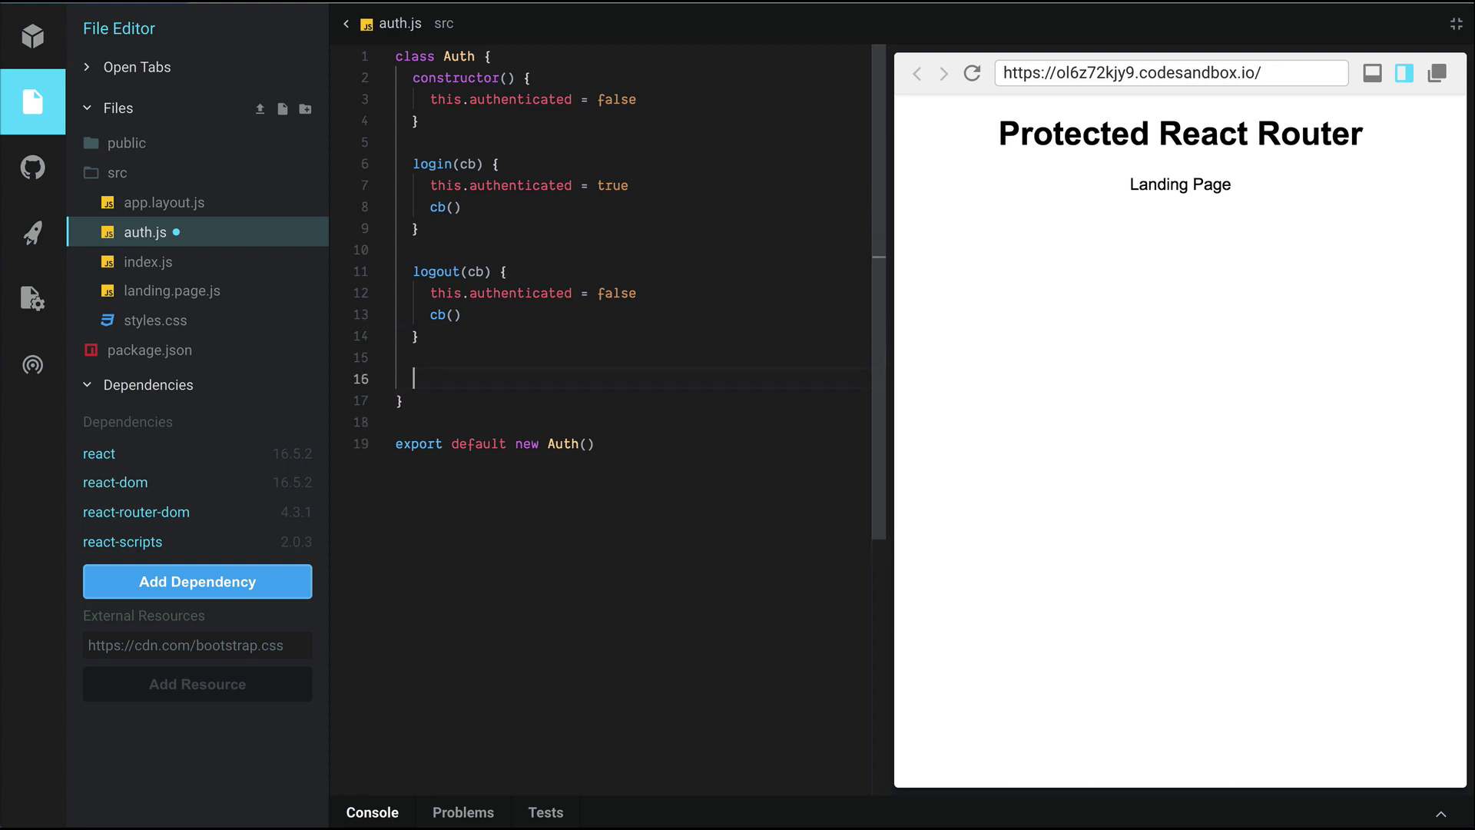
text(isAuthe)
text(nticated() )
text({)
key(Return)
text(return t)
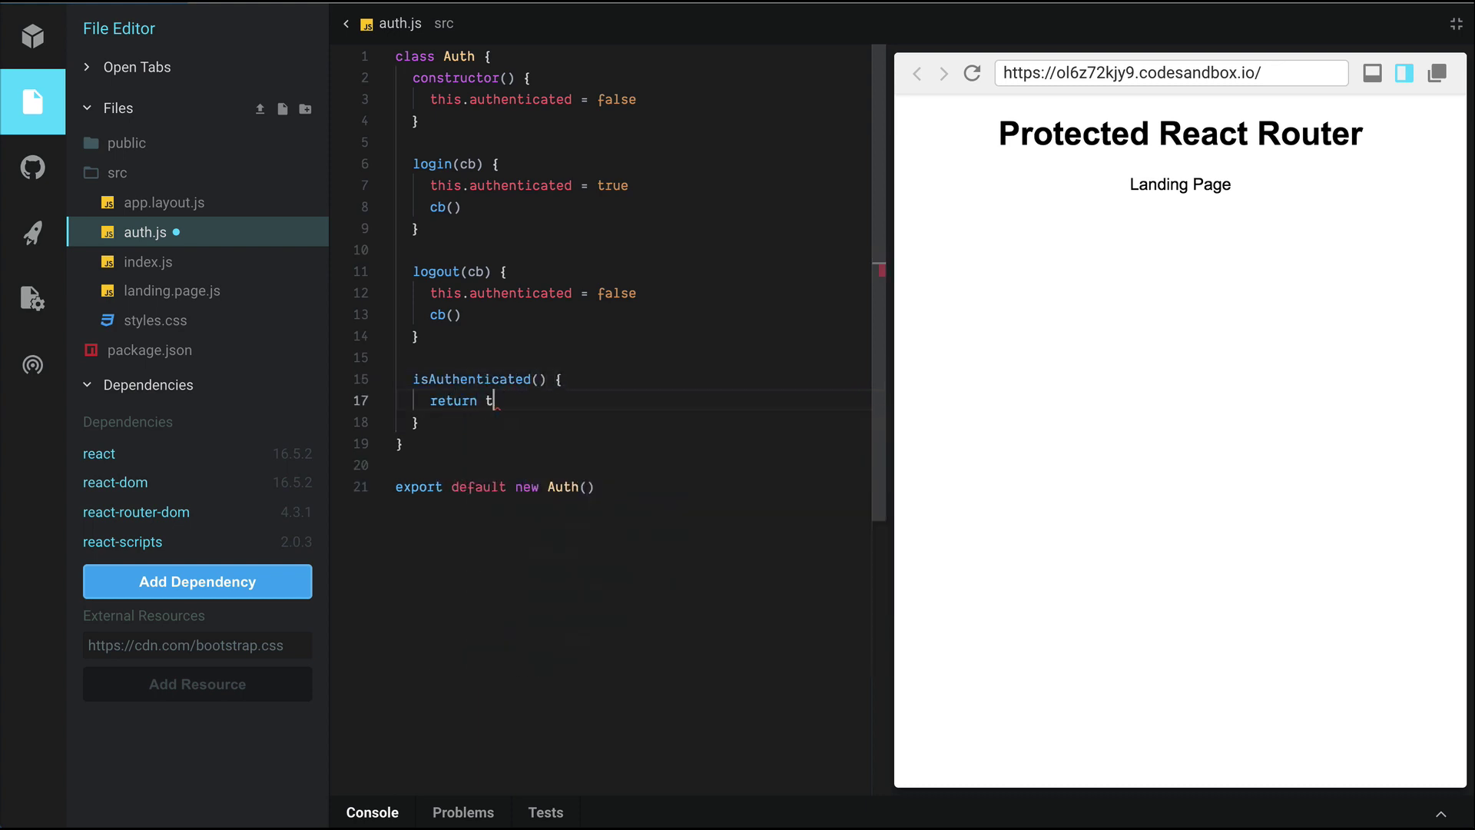
text(his.auth)
key(Return)
key(Down)
key(ctrl+s)
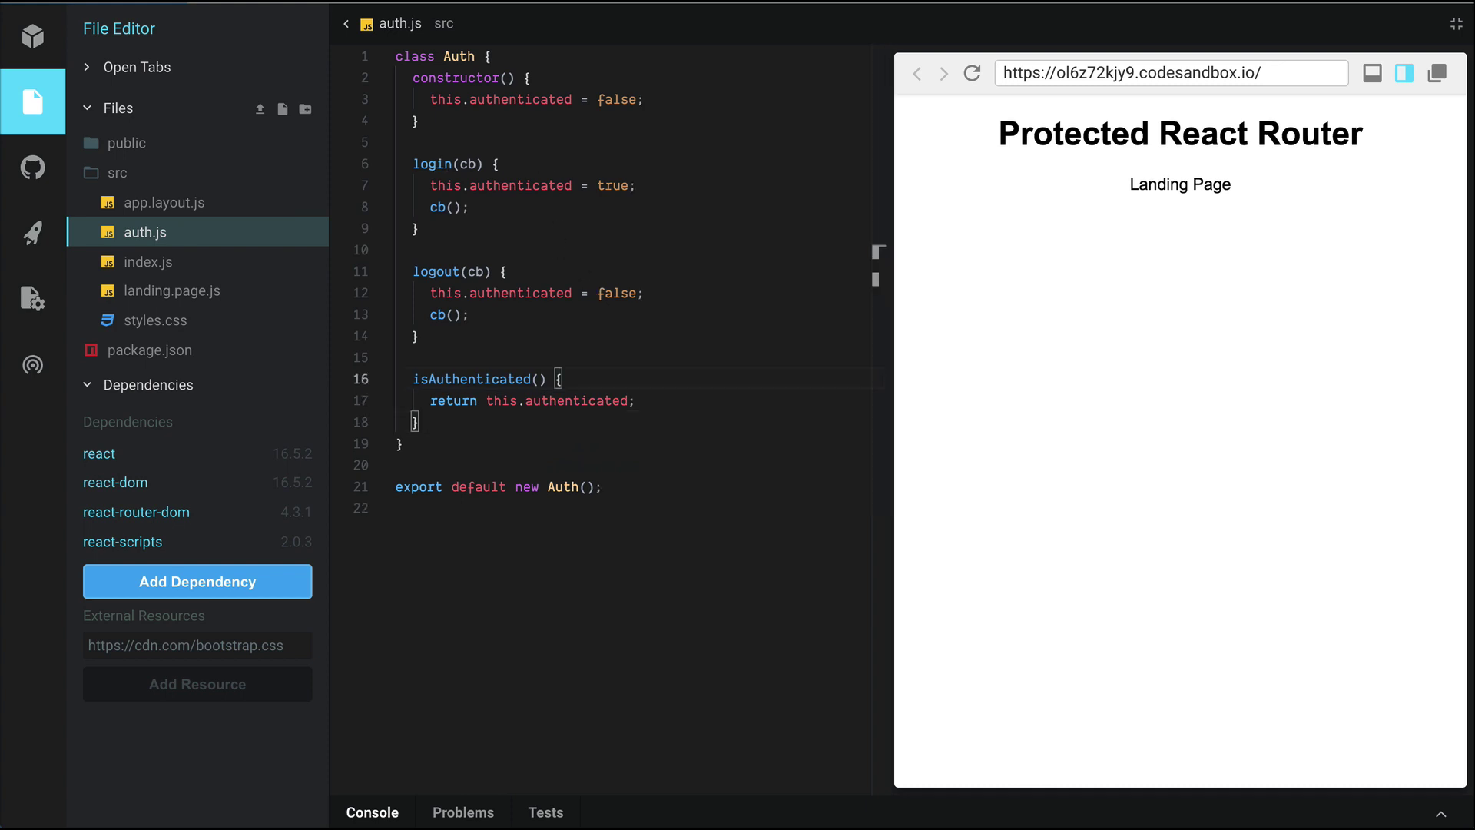
Review the completed Auth class by selecting it in the editor.
click(560, 449)
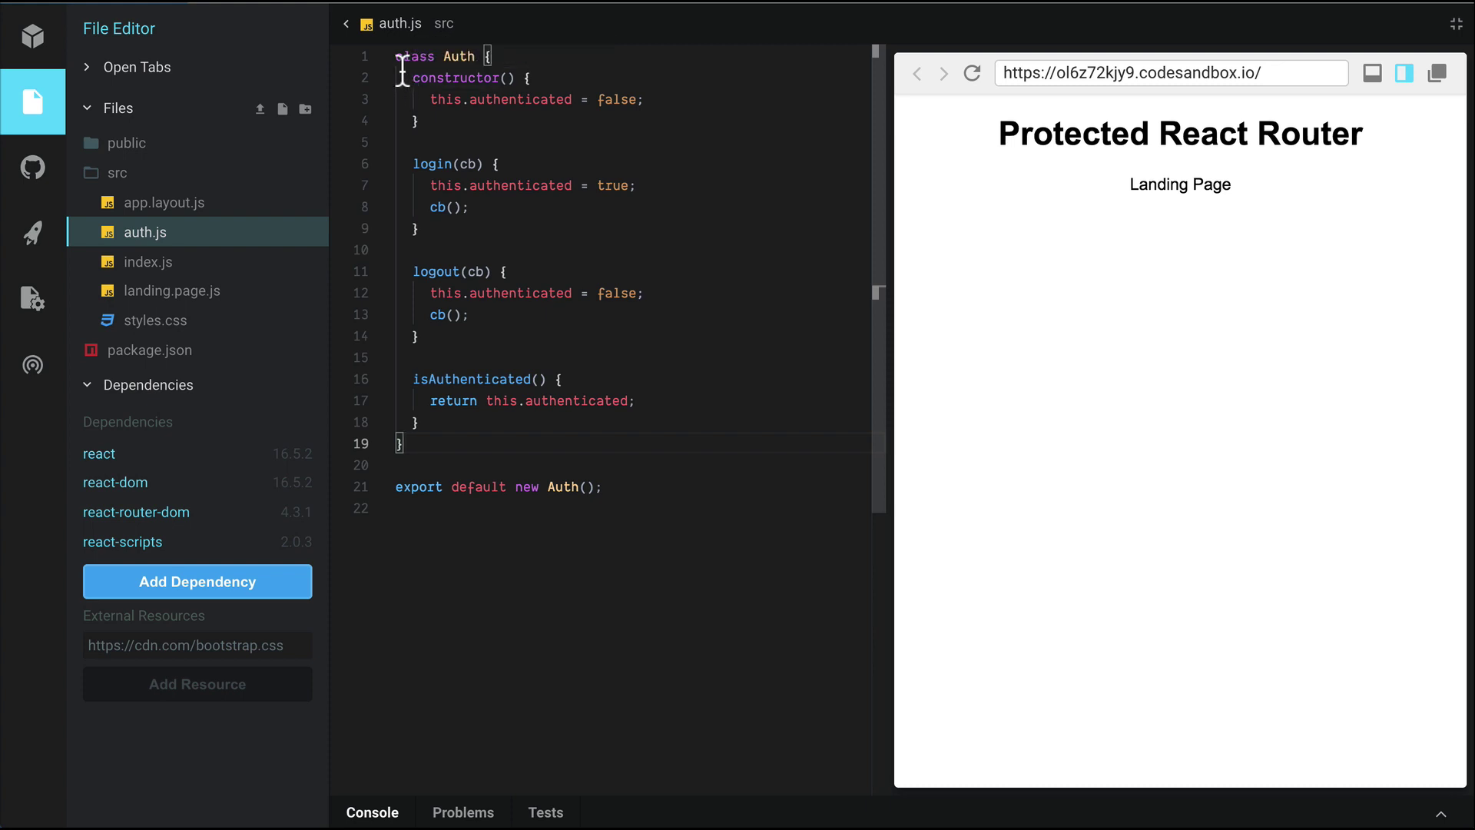
drag(398, 56, 470, 466)
click(470, 465)
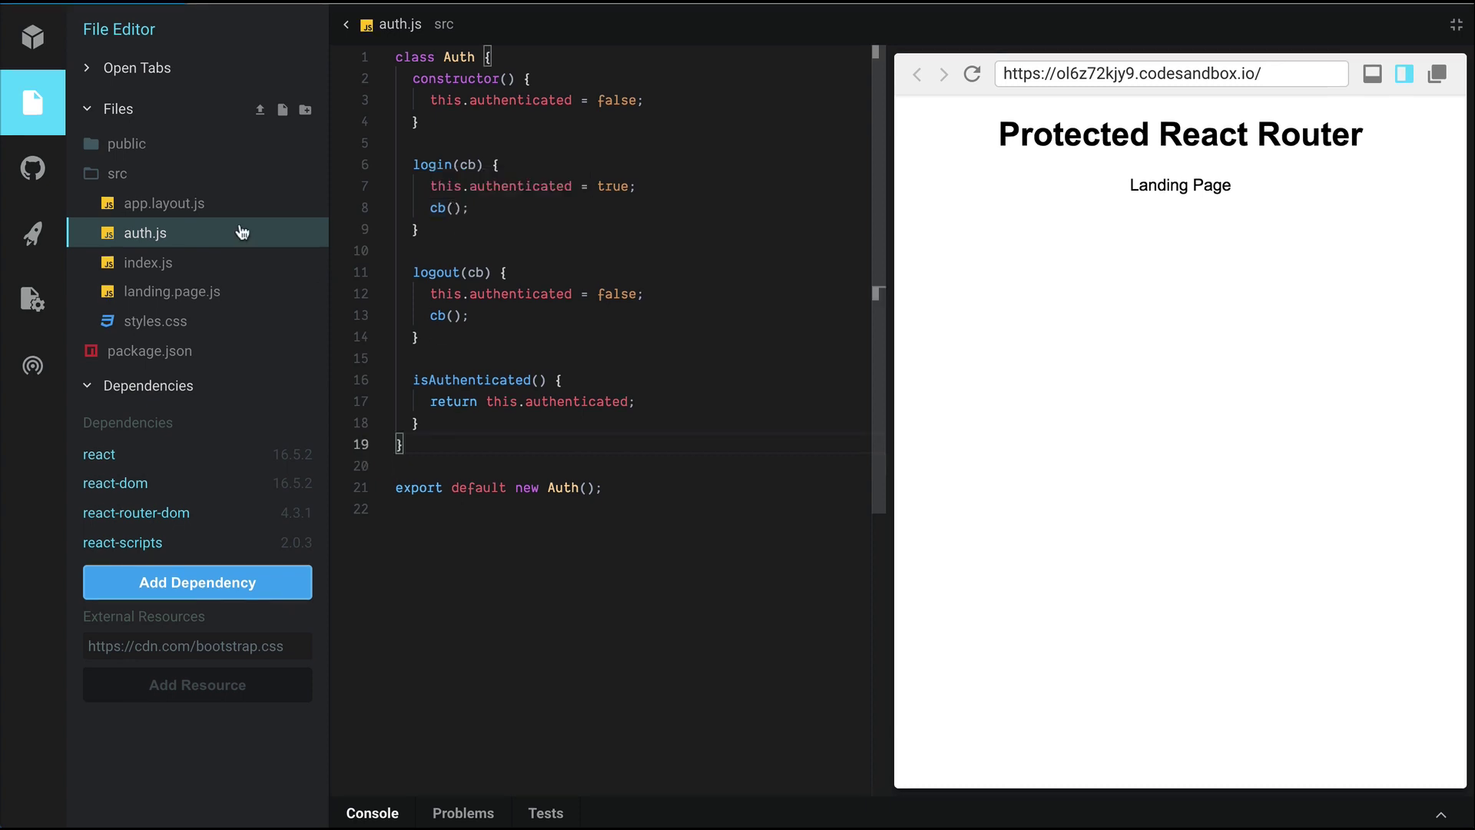
In landing.page.js, put the Landing Page text on its own line and make room for a button below it.
key(Up)
click(209, 302)
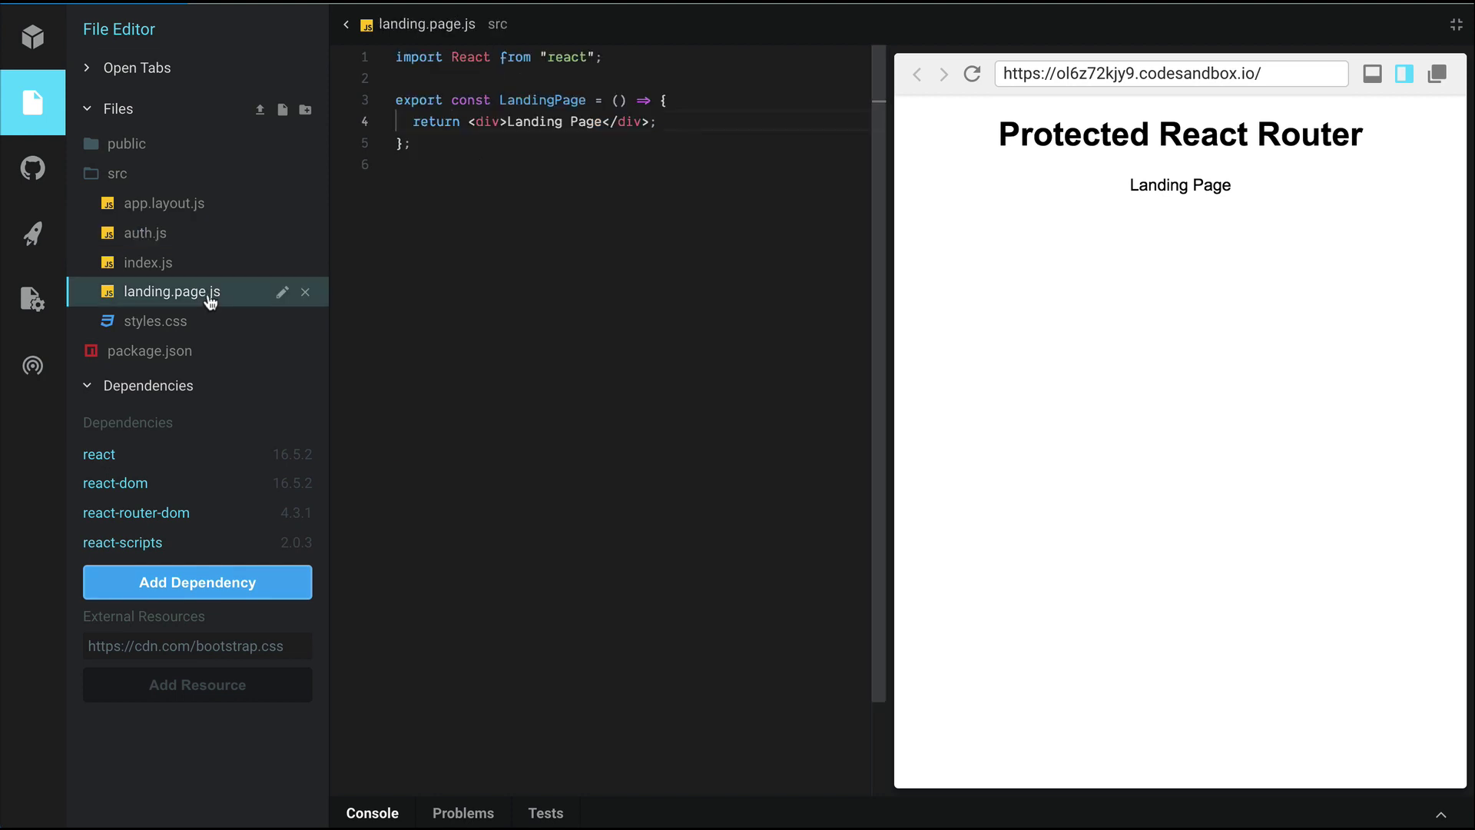
click(689, 130)
click(510, 131)
key(Return)
key(End)
key(Left)
key(Left)
key(Left)
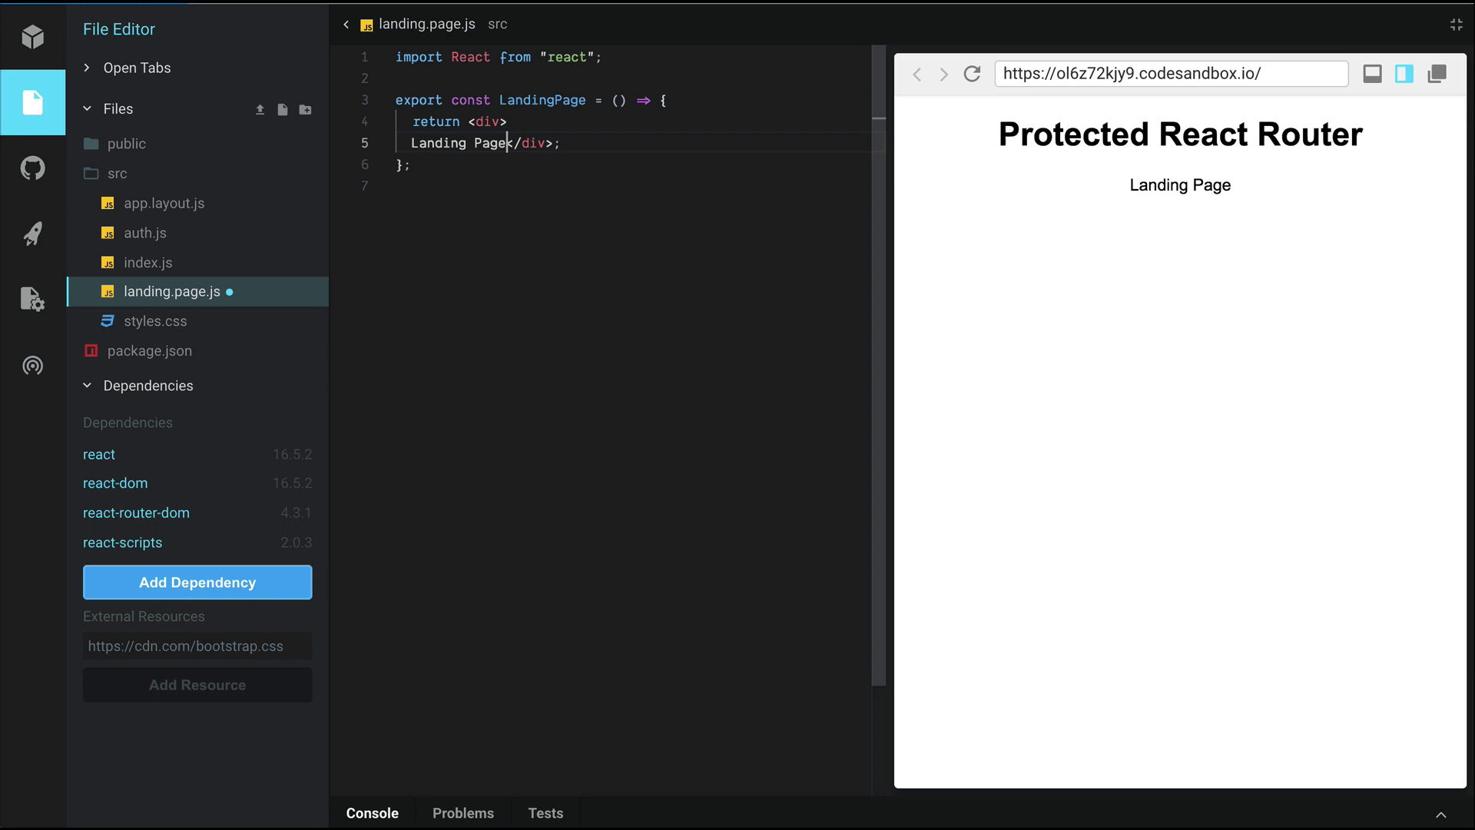
key(Return)
key(Up)
key(End)
key(Return)
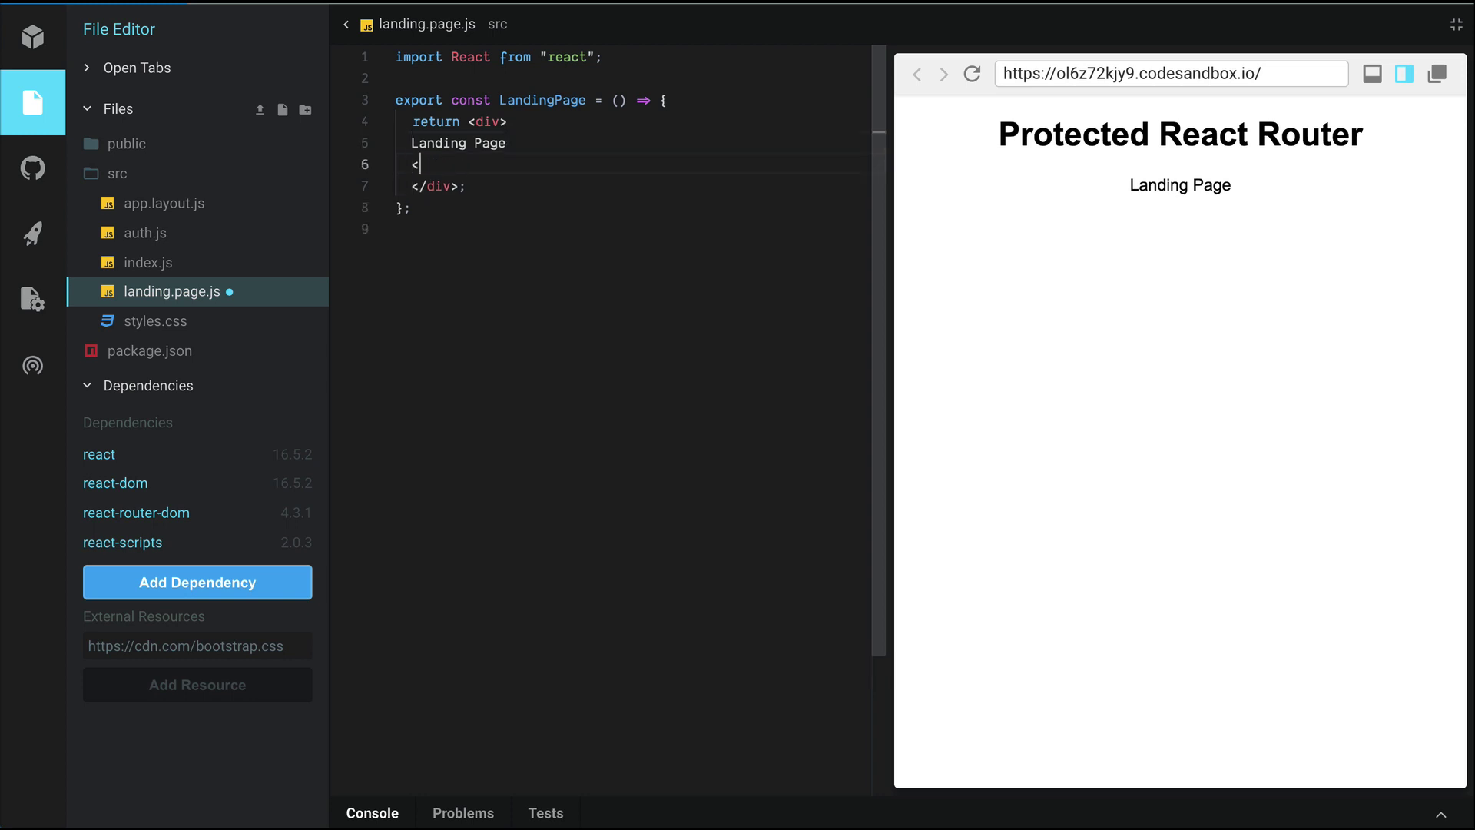
text(button>L)
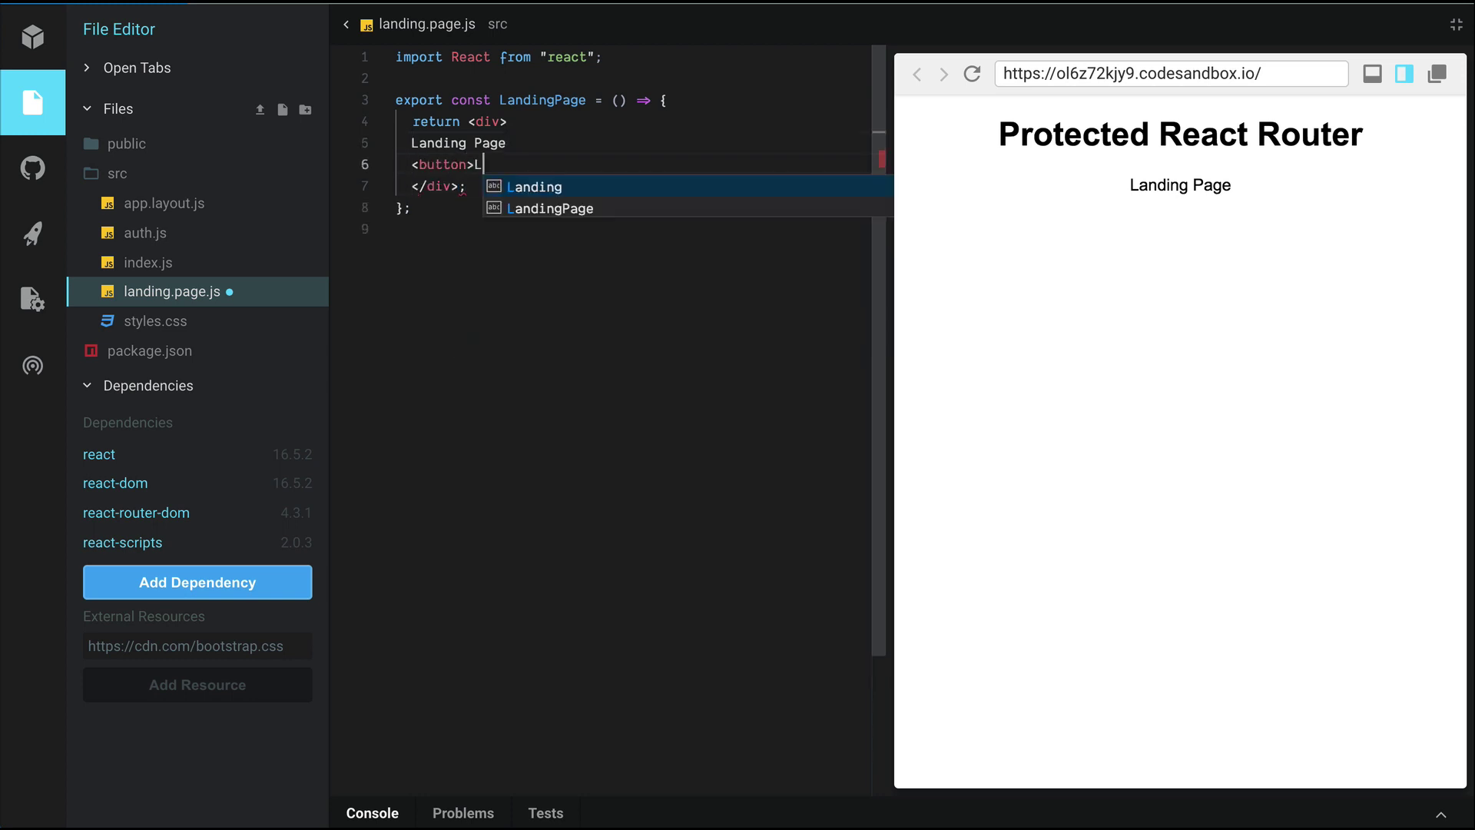
text(ogin</button)
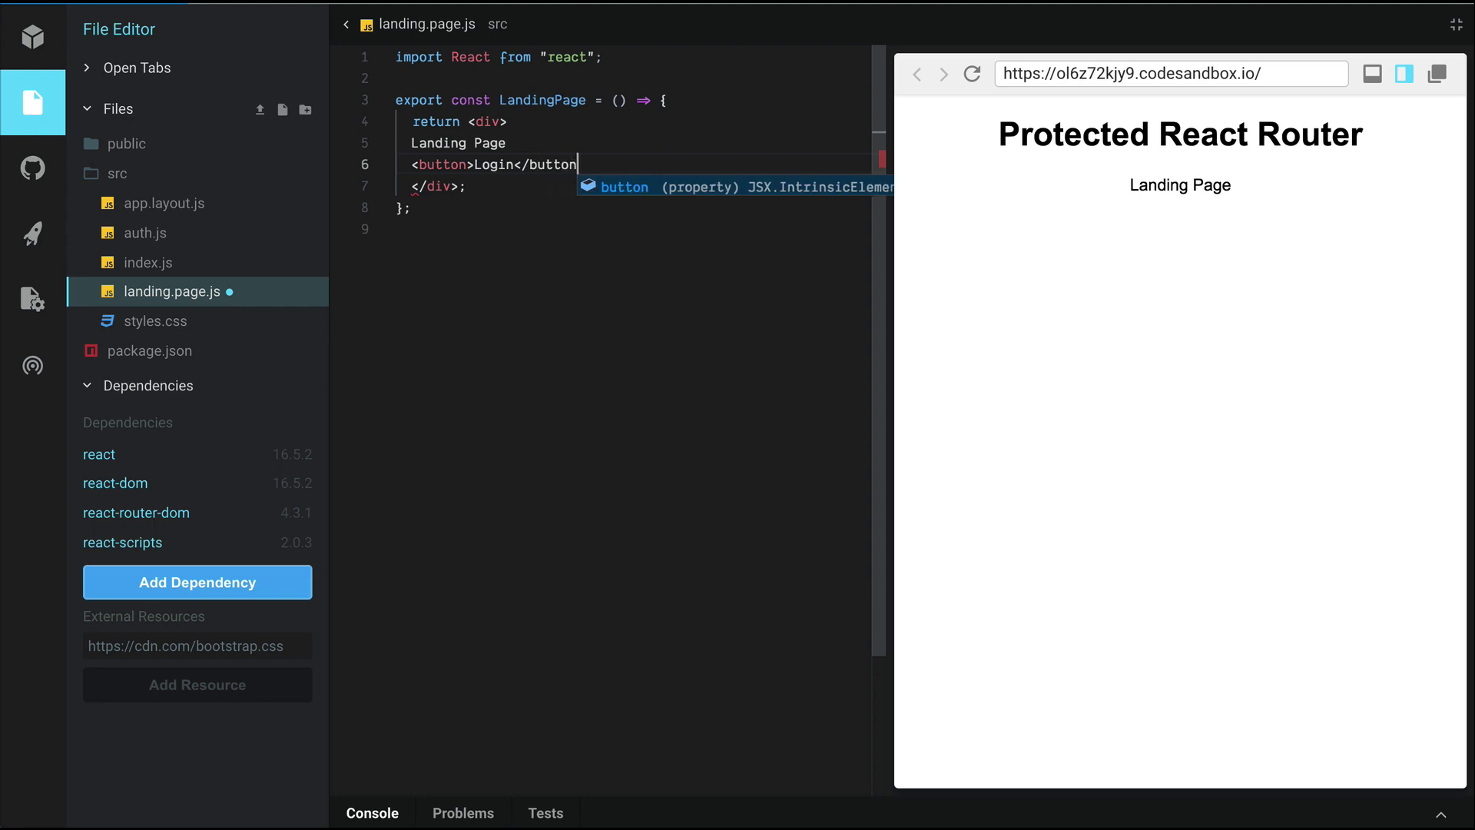
text(>)
Add a Login button element with its closing tag under the Landing Page heading.
key(Up)
key(Home)
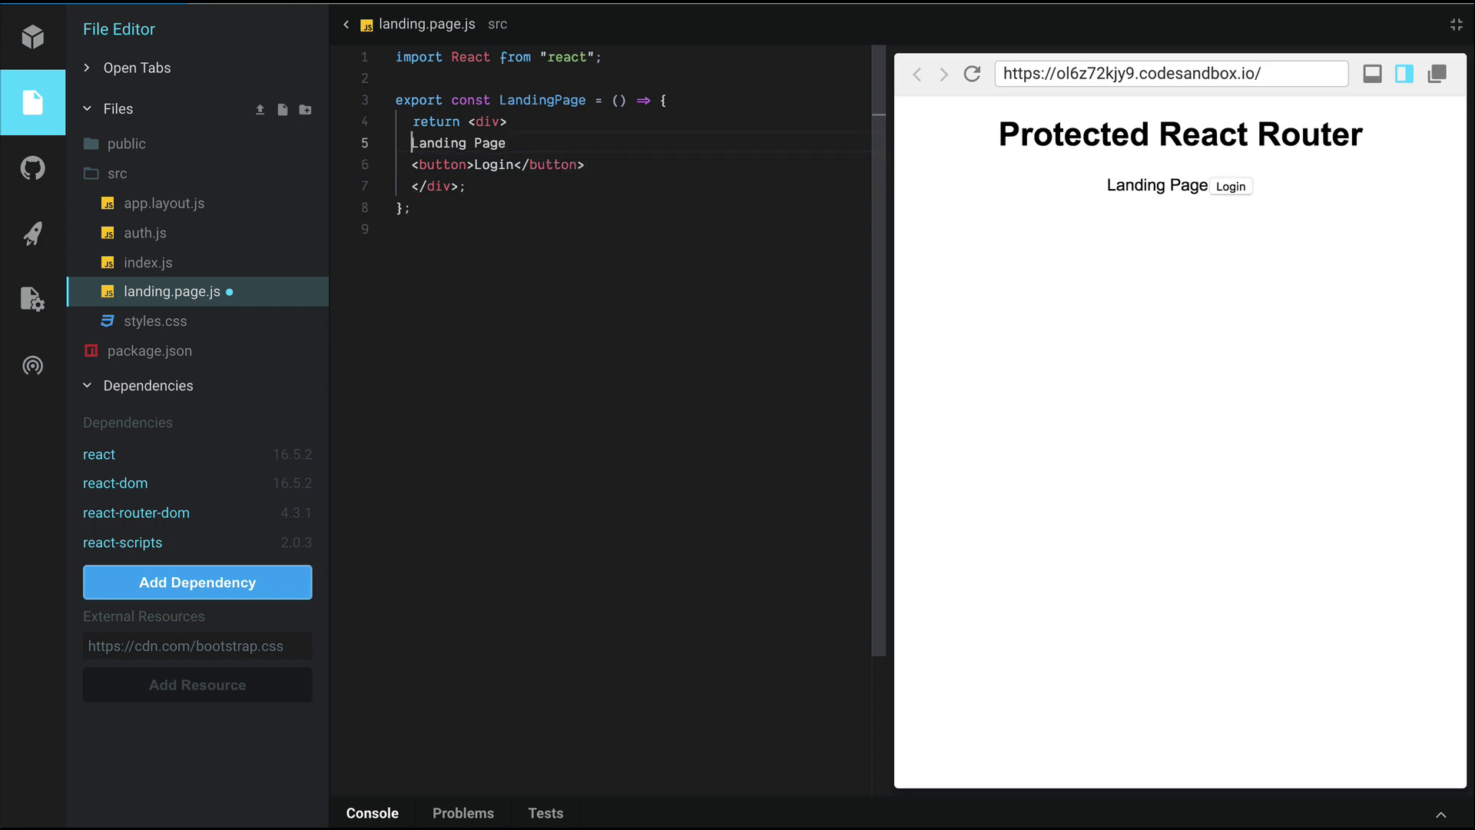
text(<h1>)
key(End)
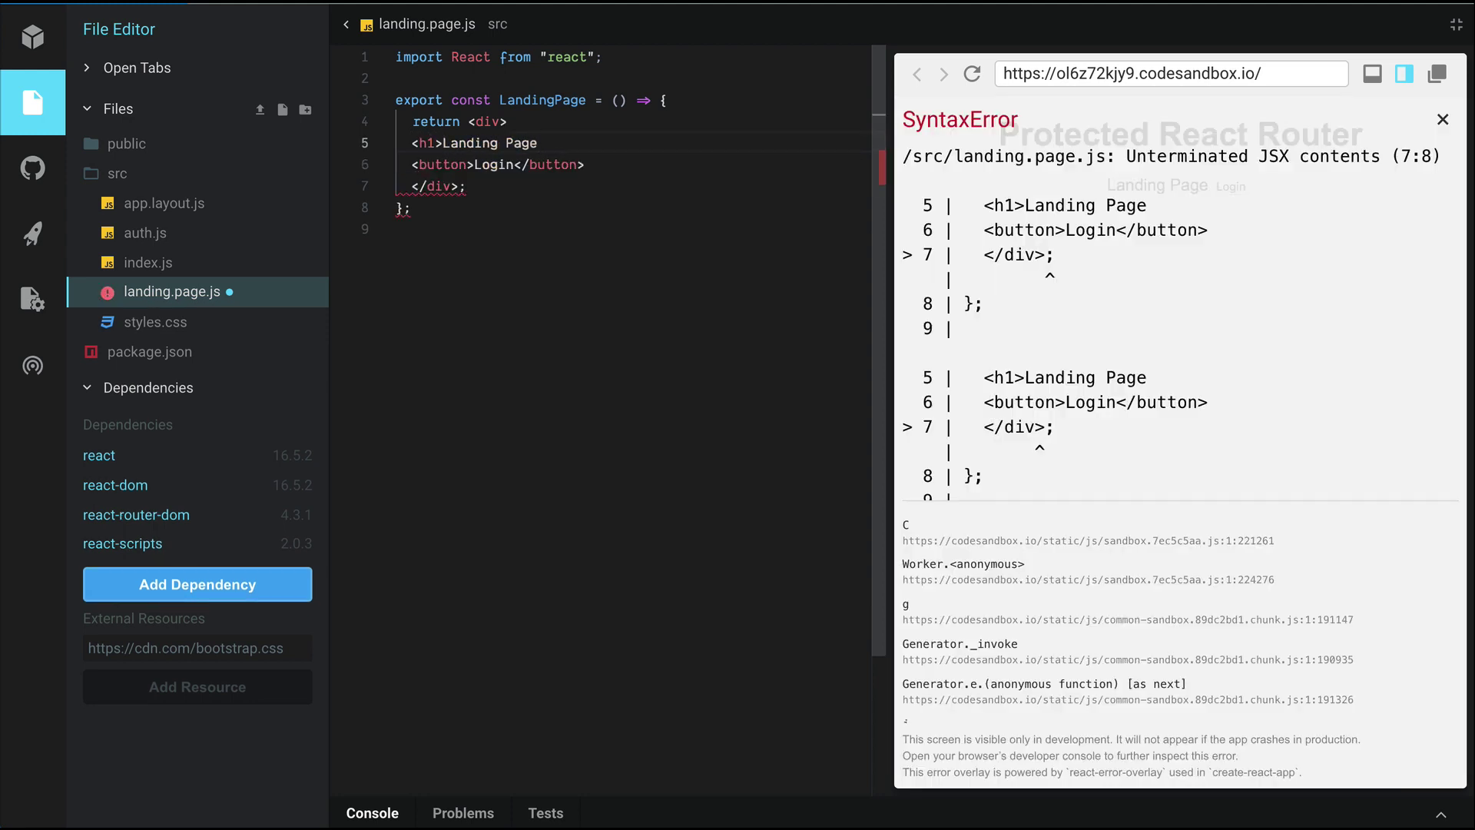
text(</h1)
text(>)
key(Down)
key(Home)
text(on)
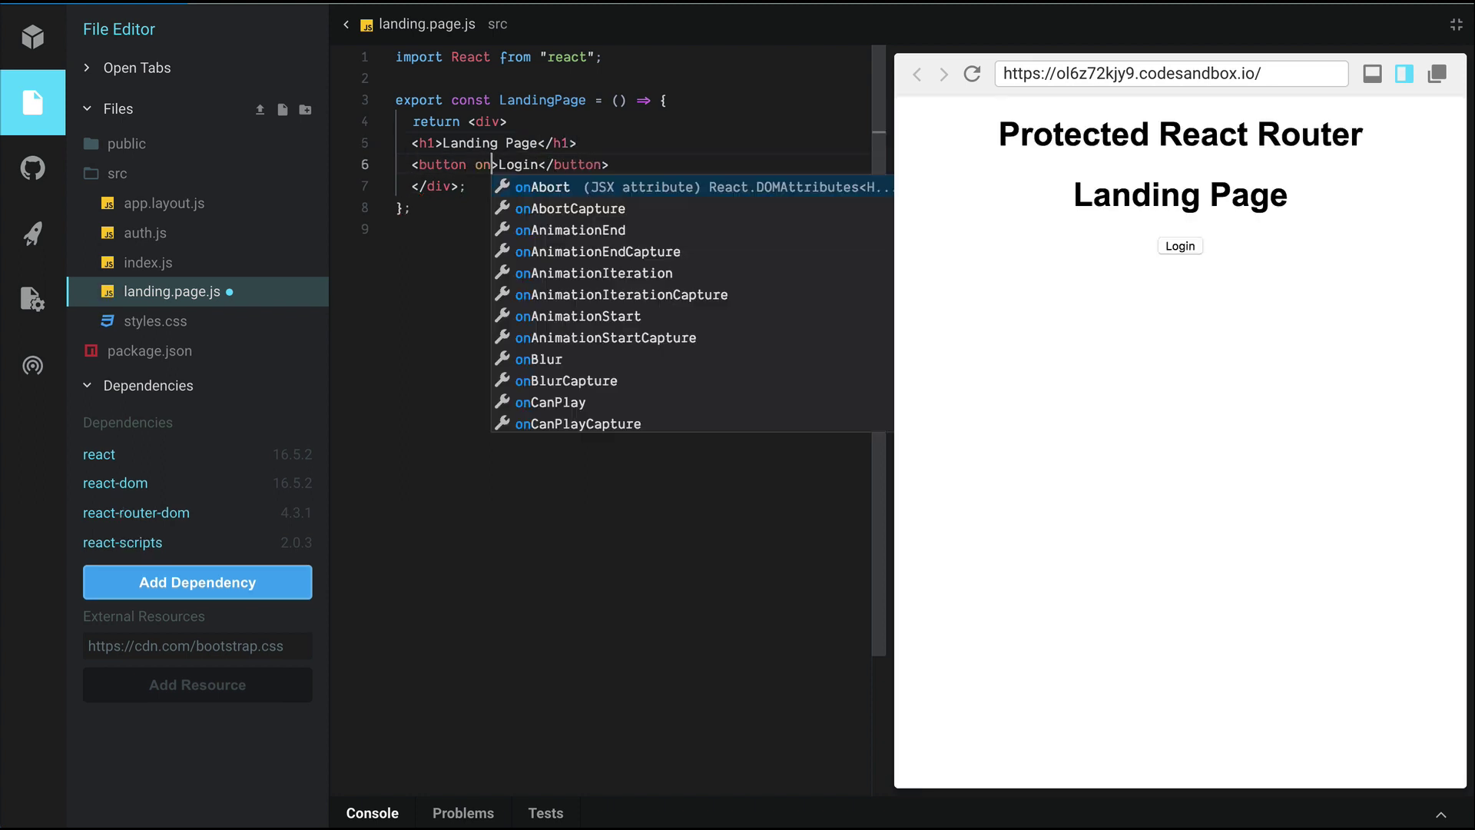
text(Click)
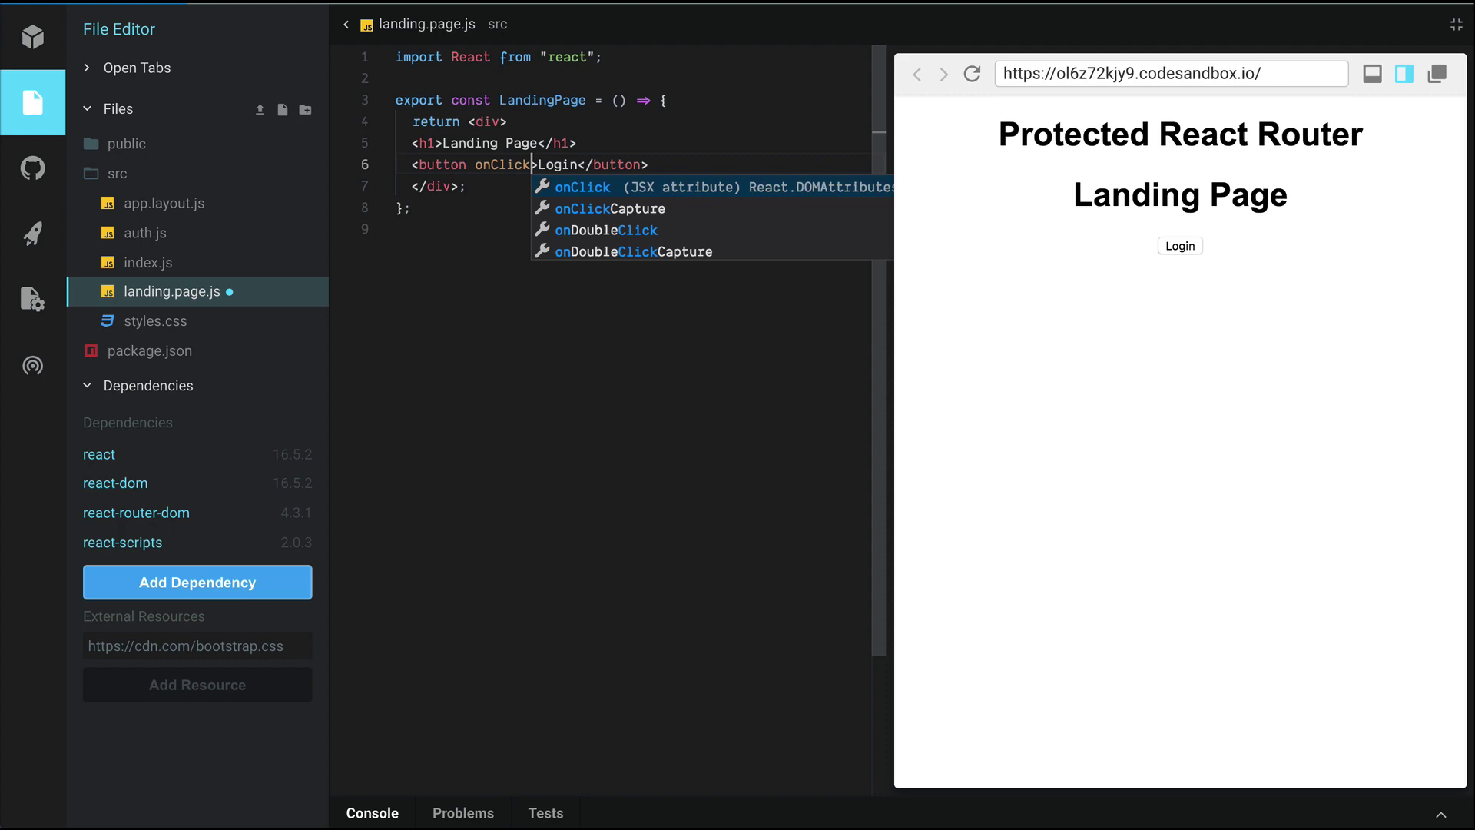
text(={)
Give the Login button an onClick arrow function () => { } with an open body.
key(Return)
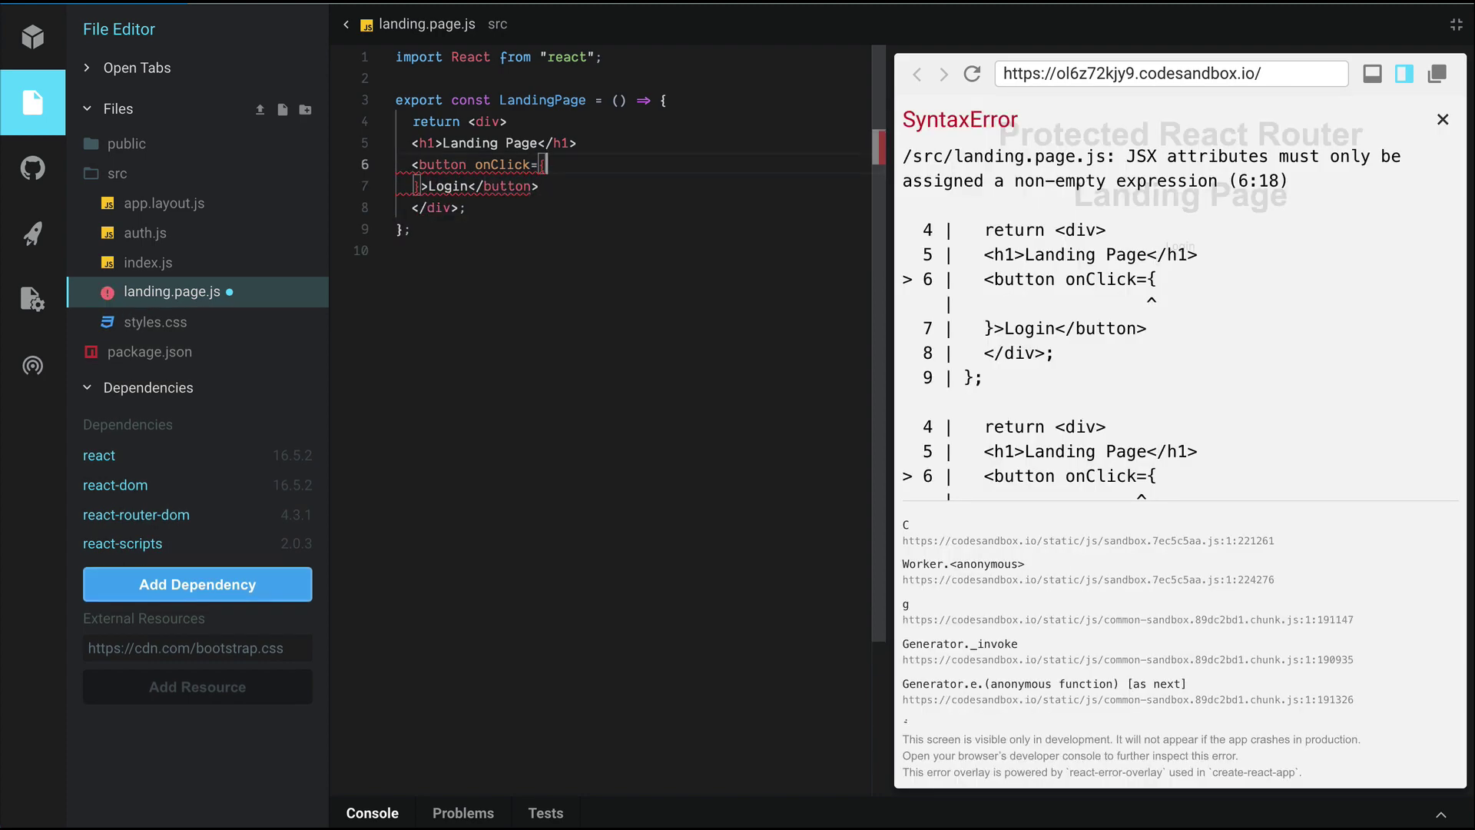
key(Return)
text(() =>)
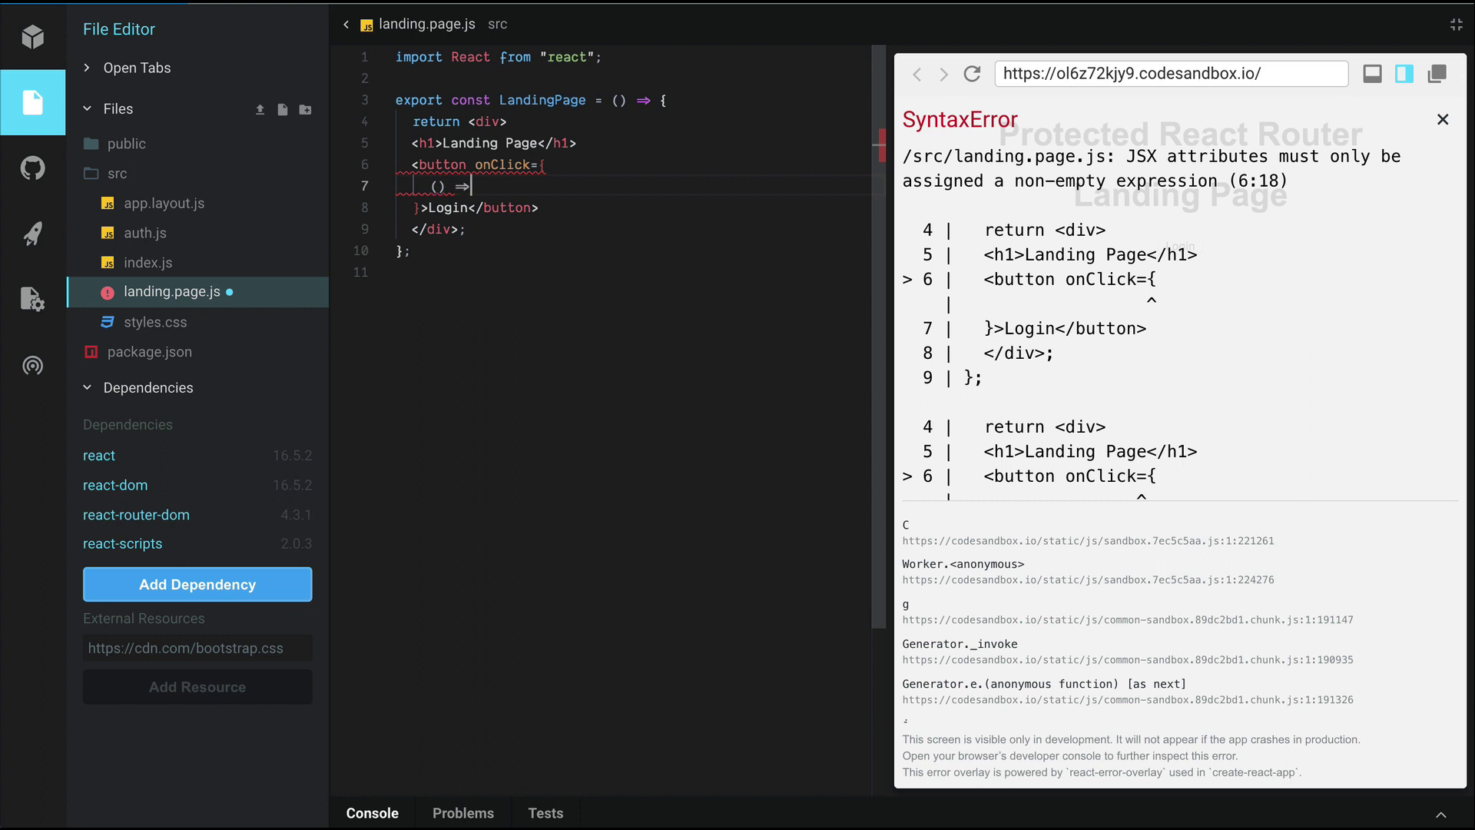
text( {)
key(Return)
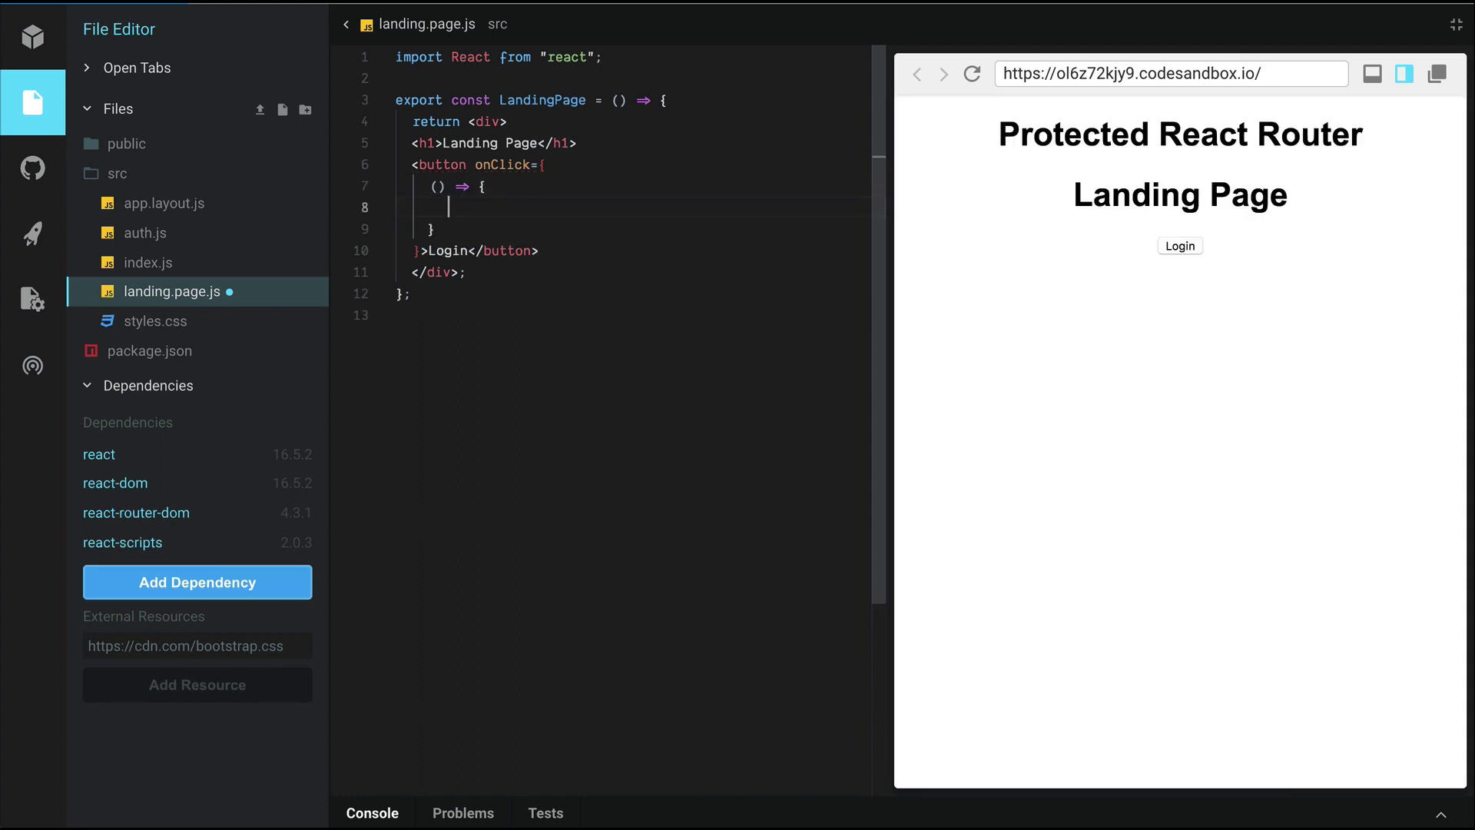
Add import auth from './auth' at the top of landing.page.js.
click(465, 82)
text(import )
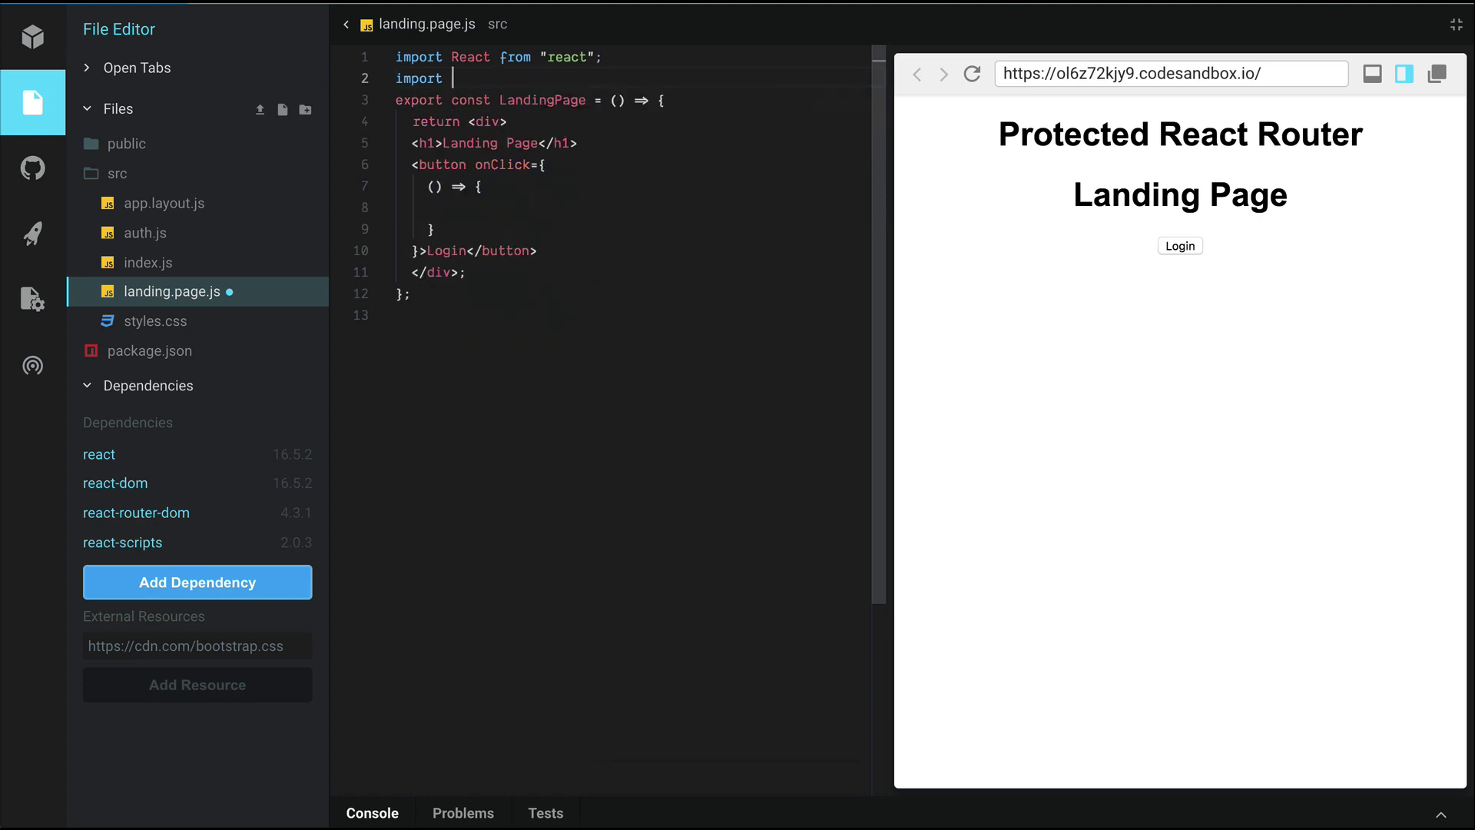
text(auth from 're)
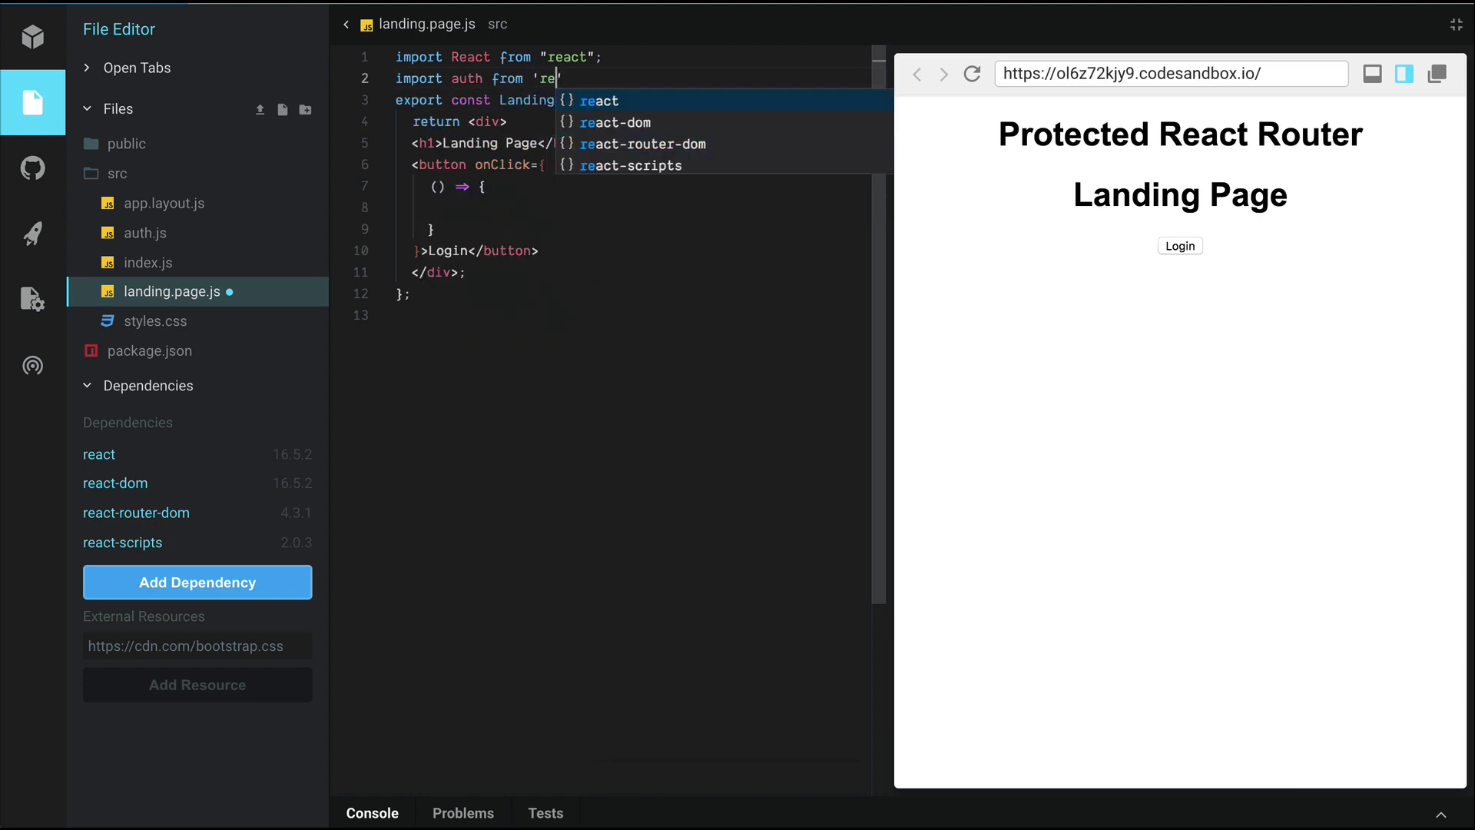
key(BackSpace)
key(BackSpace)
text(./auth)
key(Return)
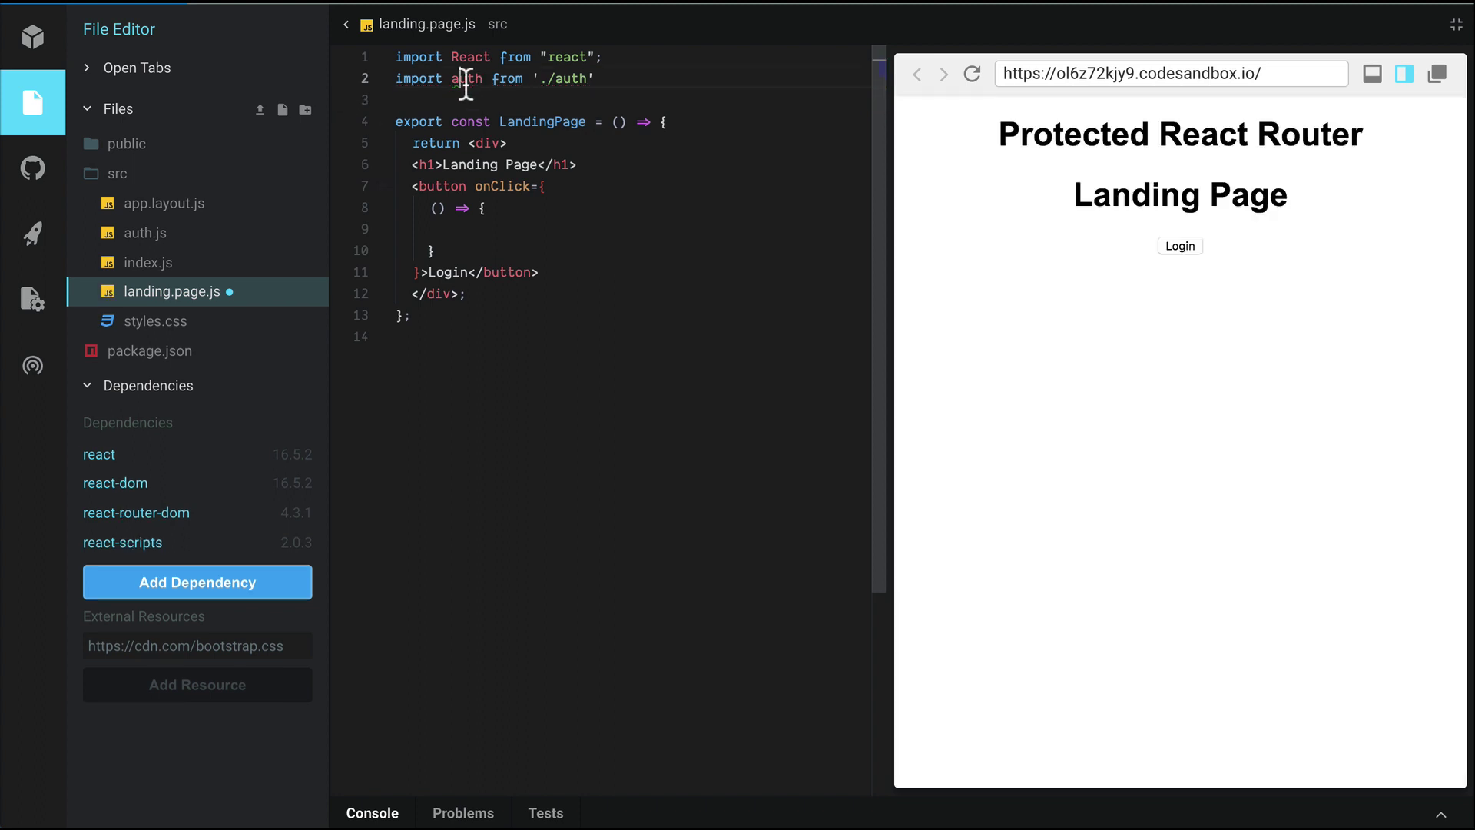
double_click(466, 78)
Make onClick call auth.login with a callback pushing '/app' onto history, then save to reformat.
click(472, 229)
text(auth)
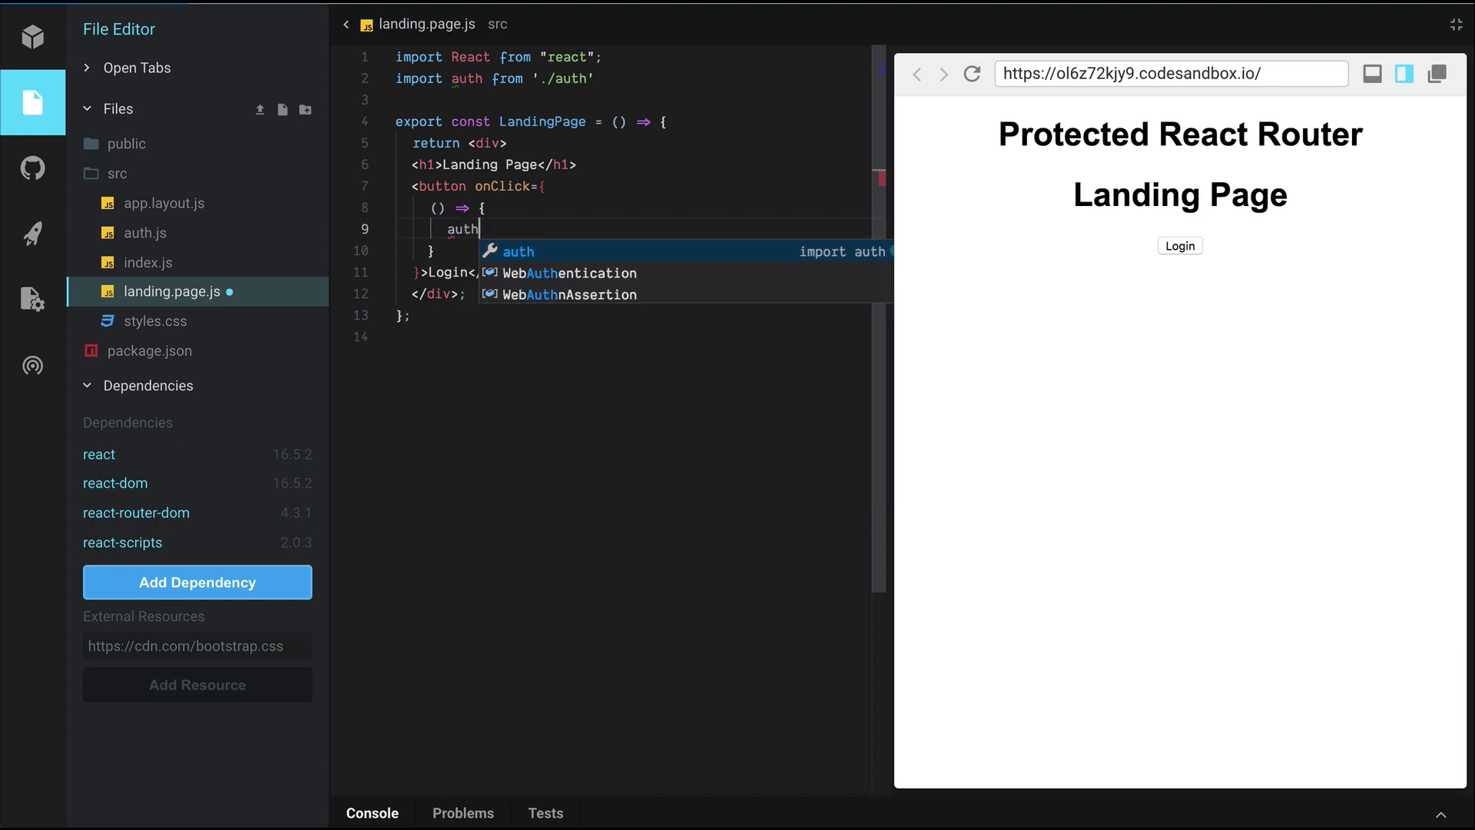
text(.log)
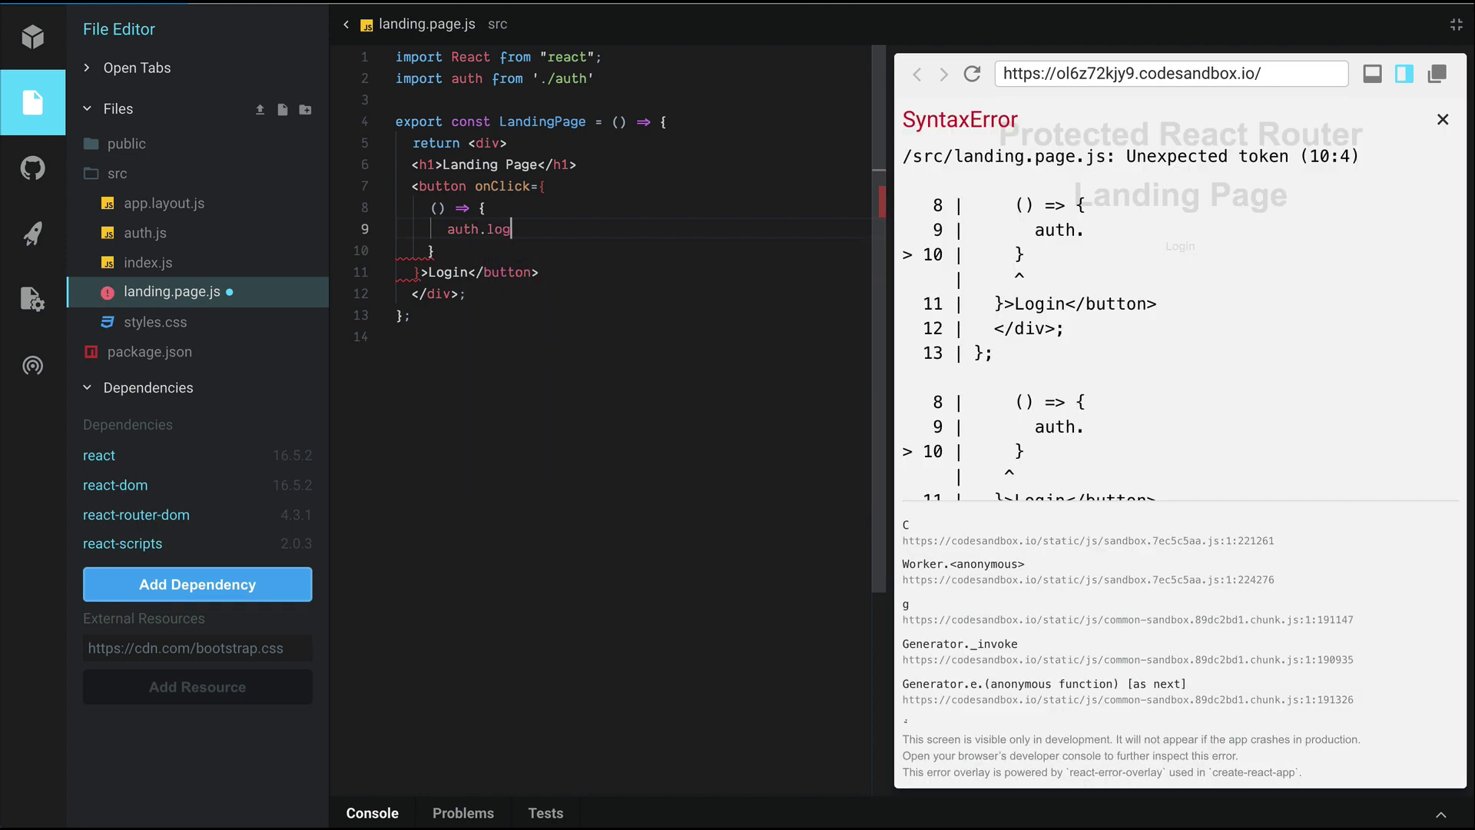
text(in(())
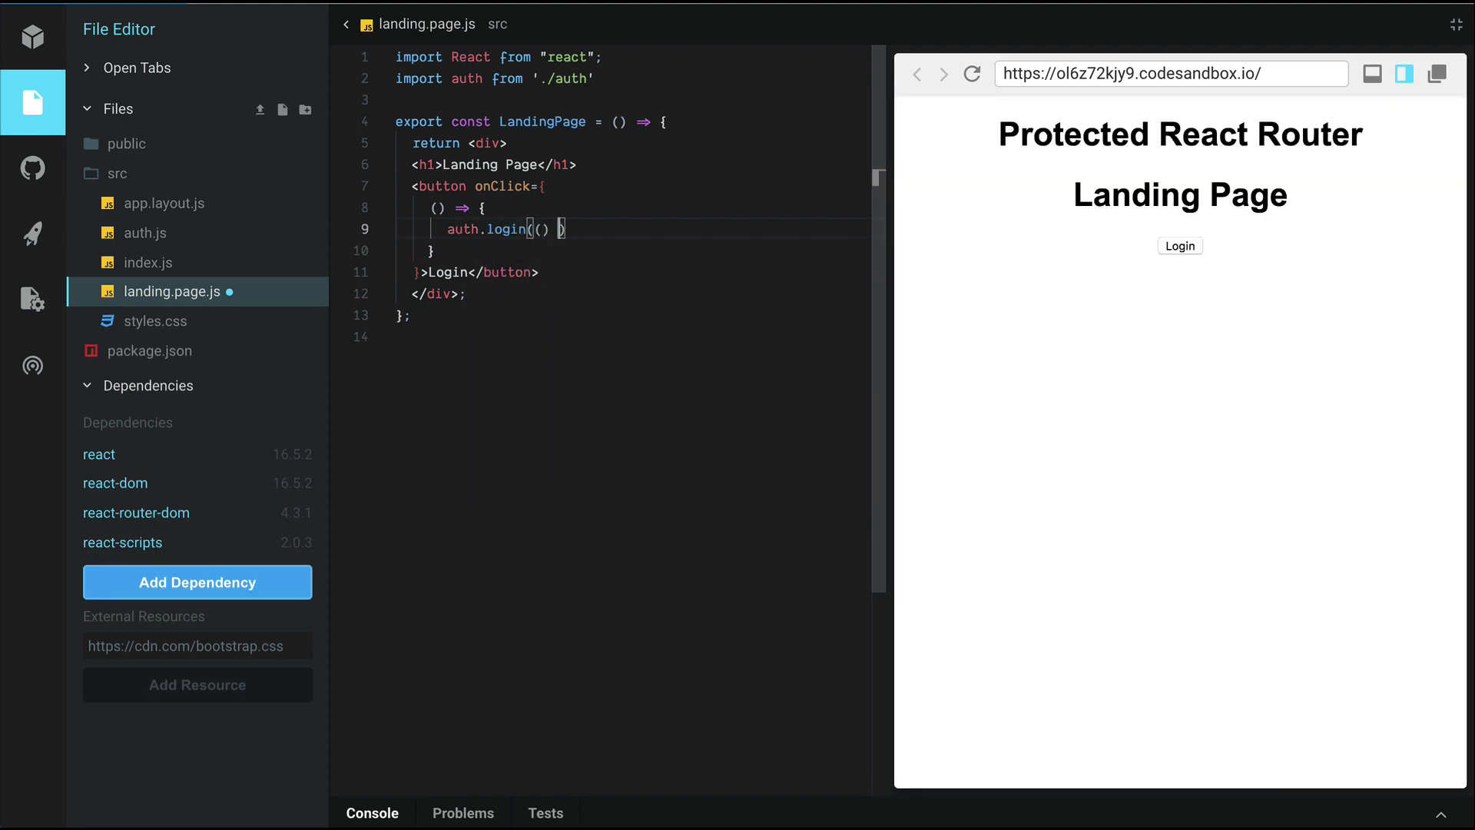
text( => {)
key(Return)
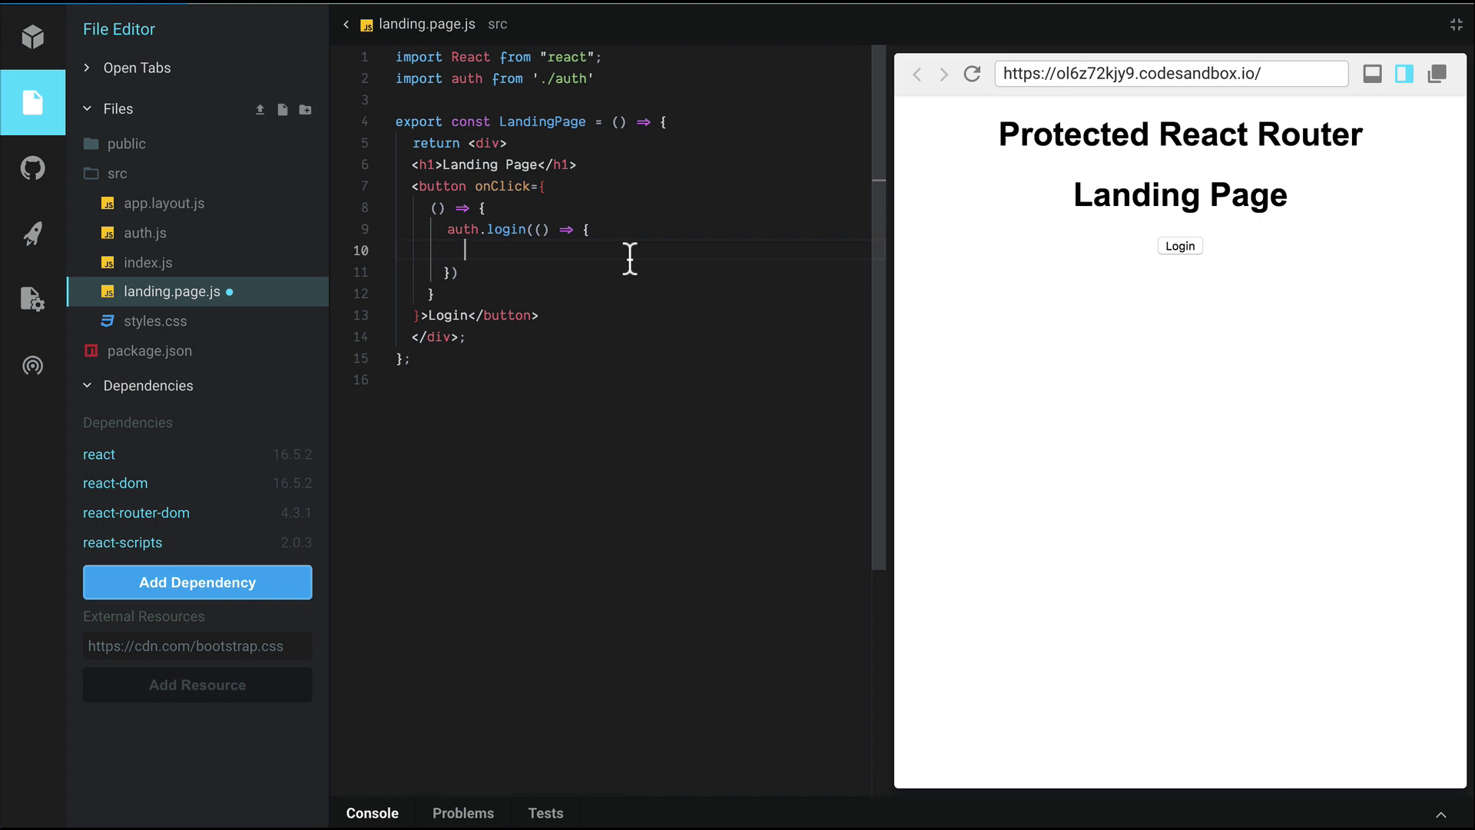
text(this.)
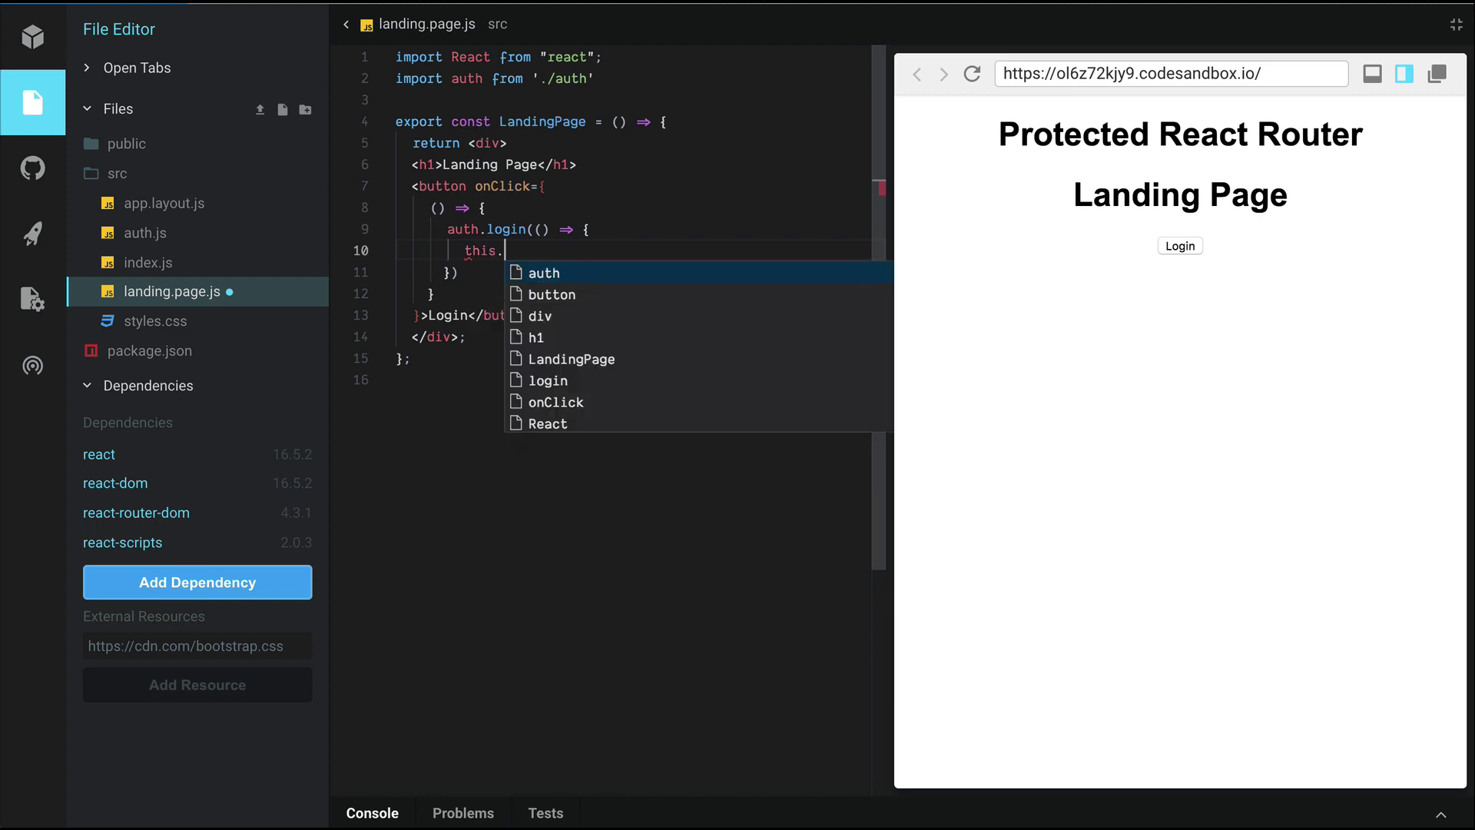
text(prop)
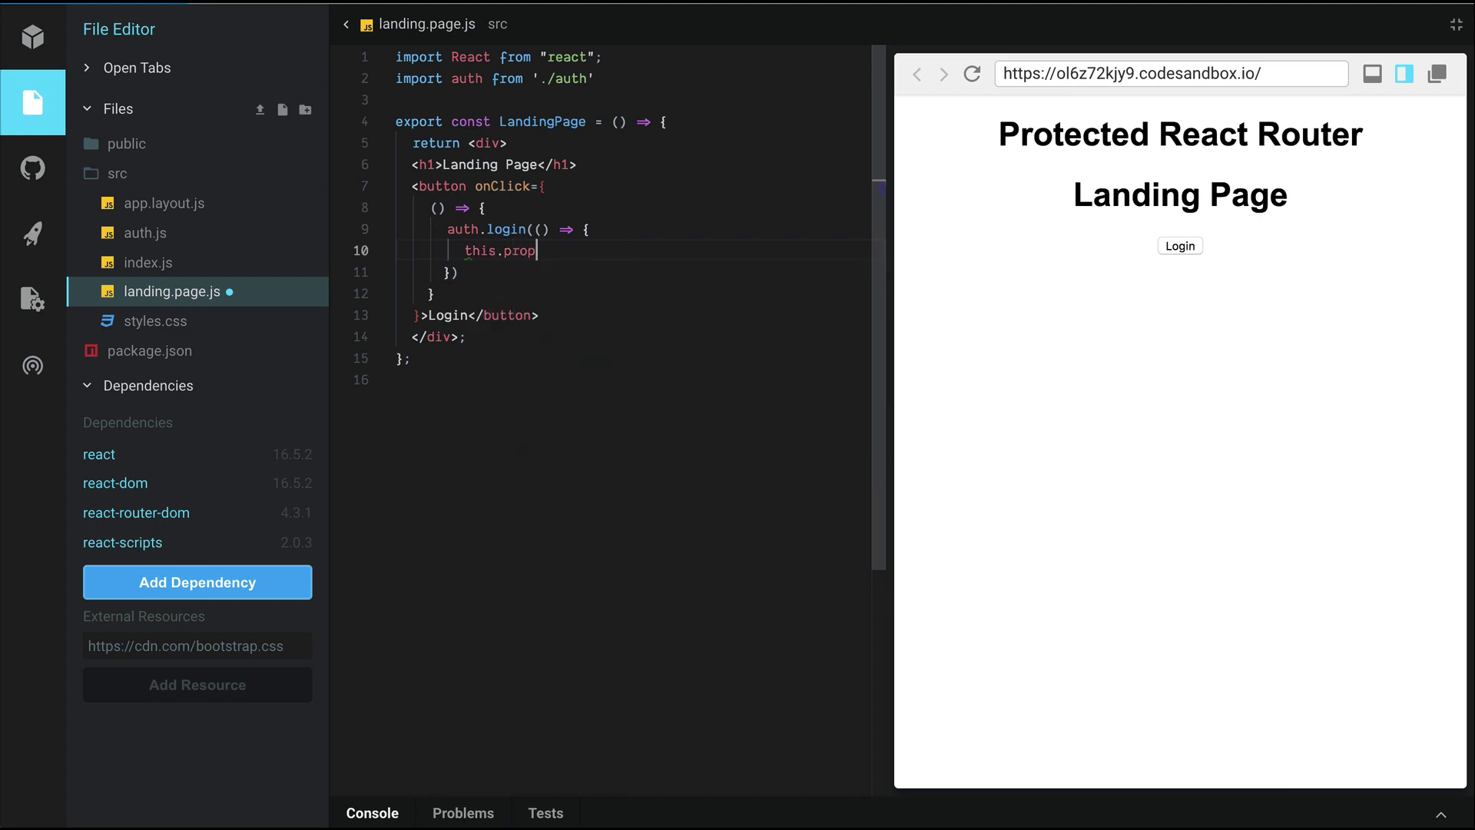
text(s.hig)
text(ory.push)
text(("/)
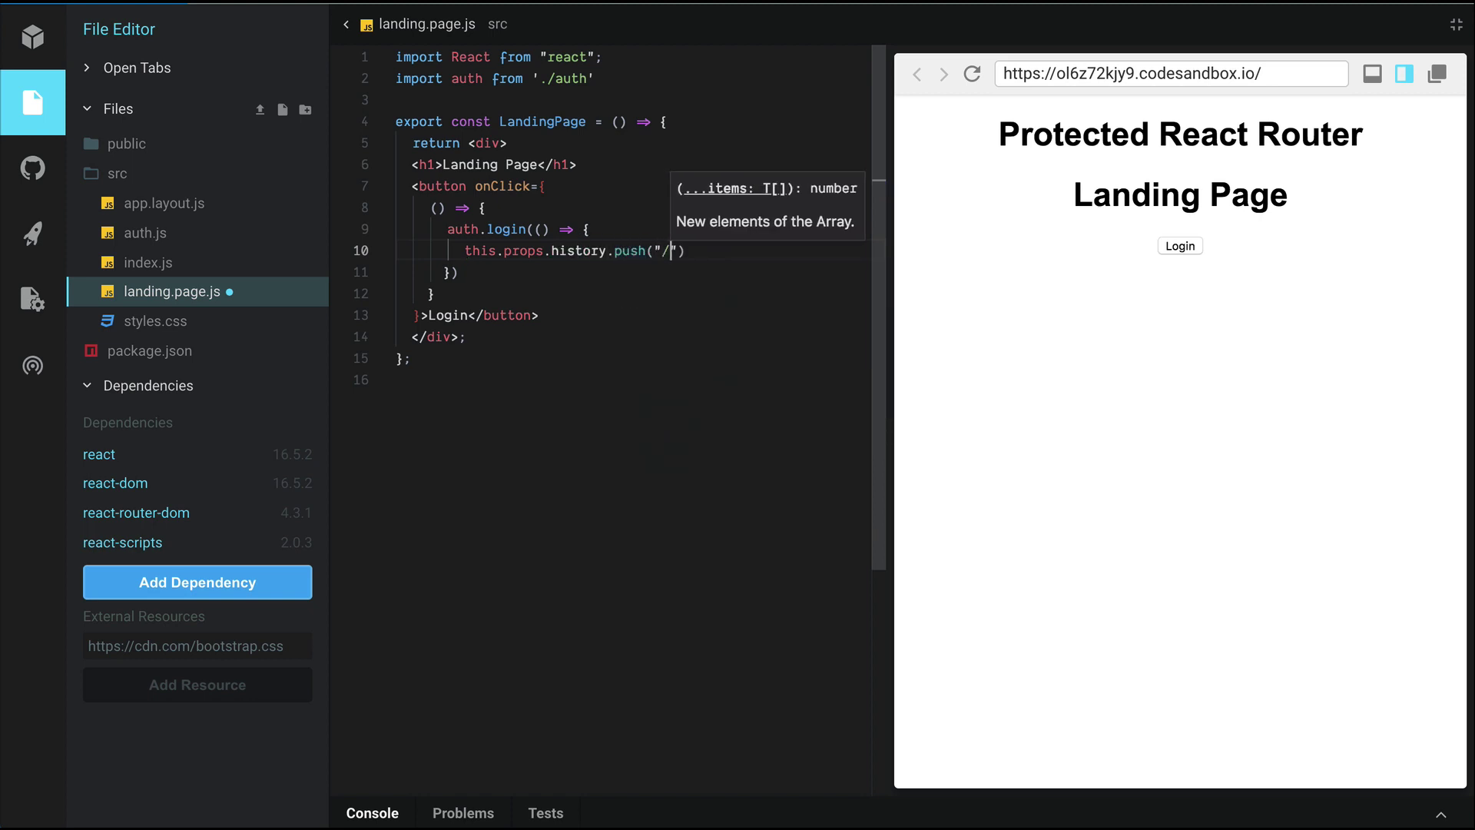
text(app)
key(End)
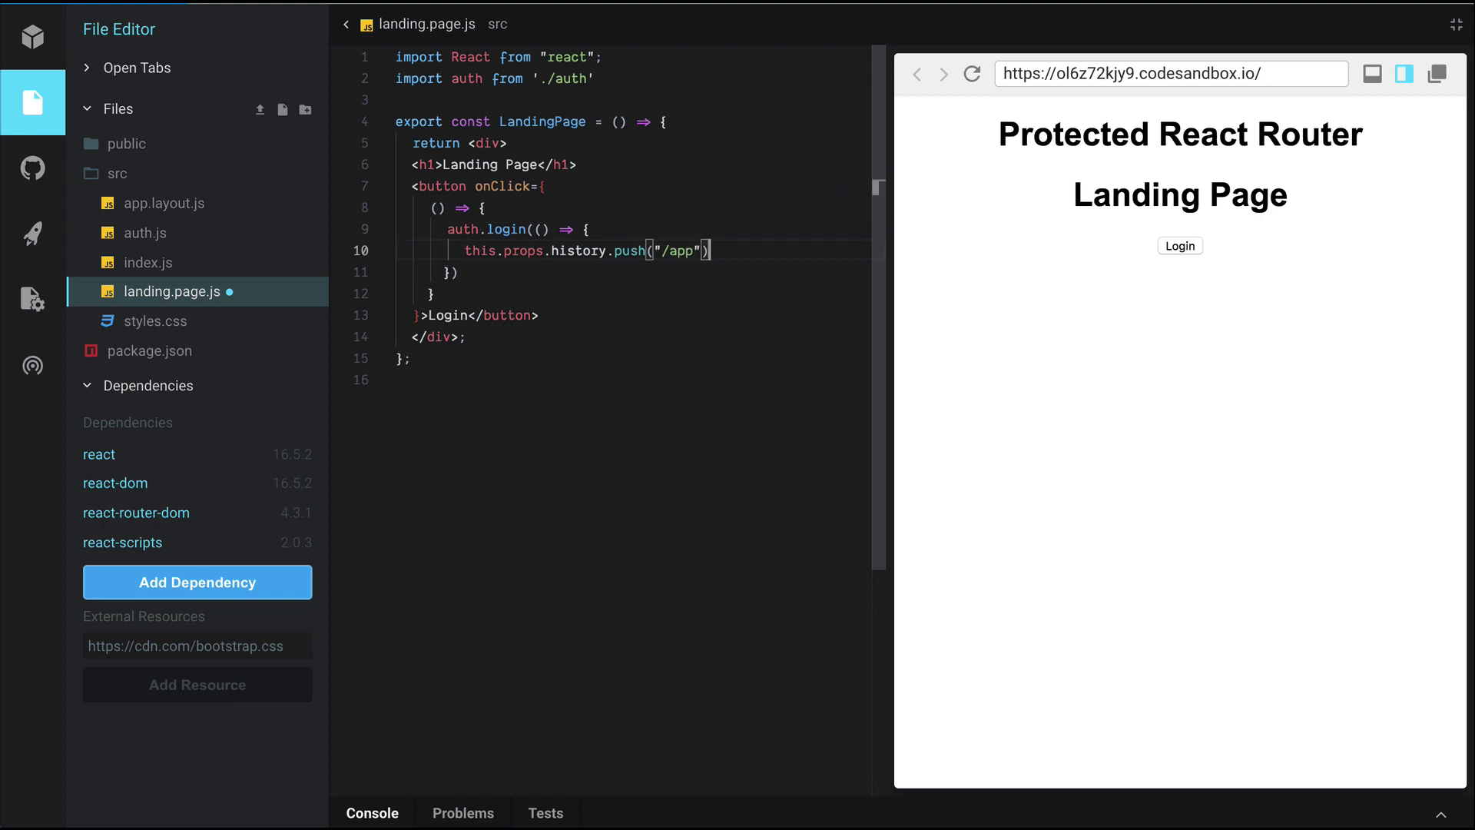
key(ctrl+s)
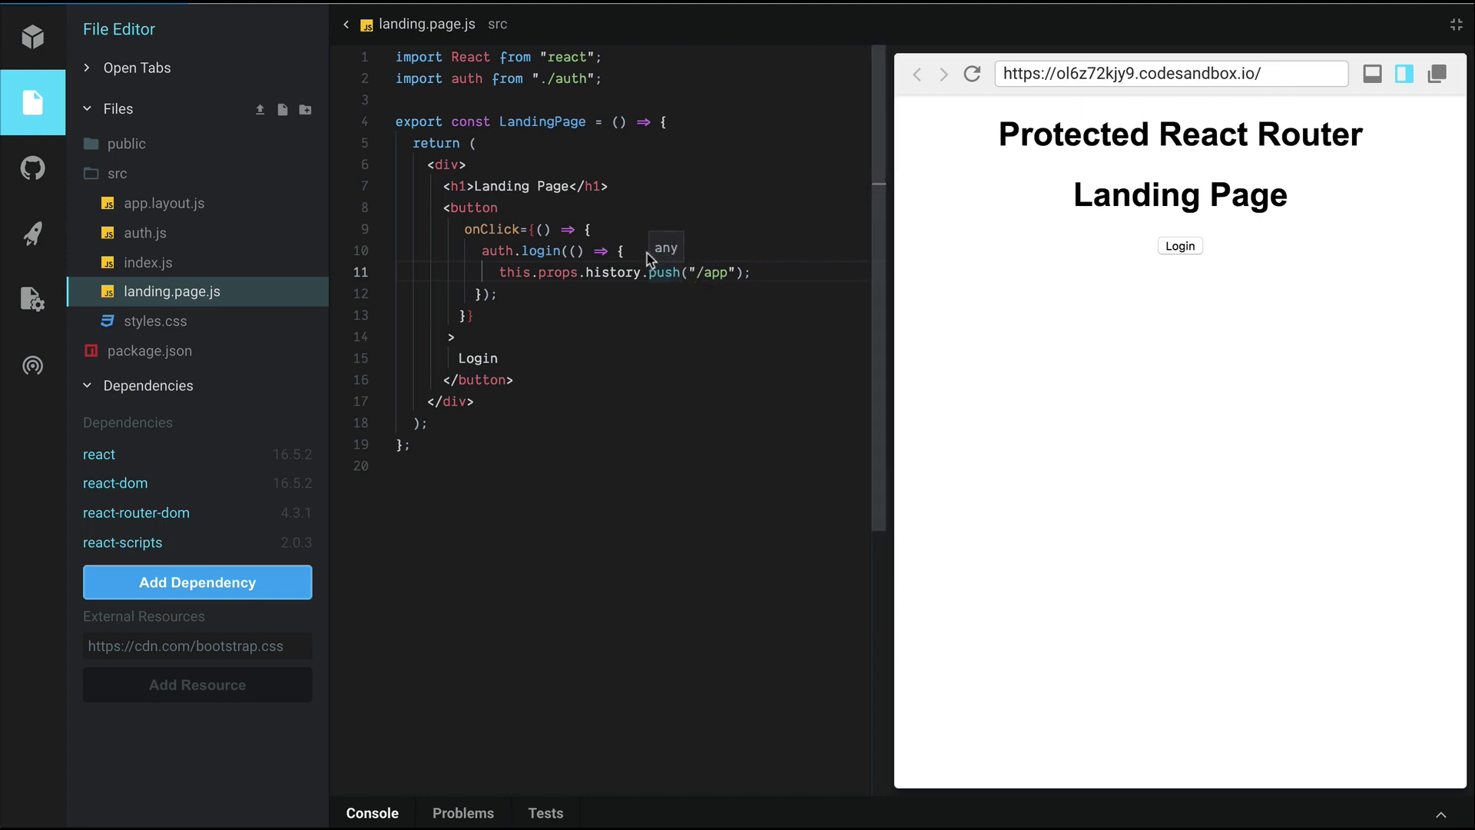
Fix the props error: drop this. before props, add props as LandingPage's parameter, and save.
click(1179, 248)
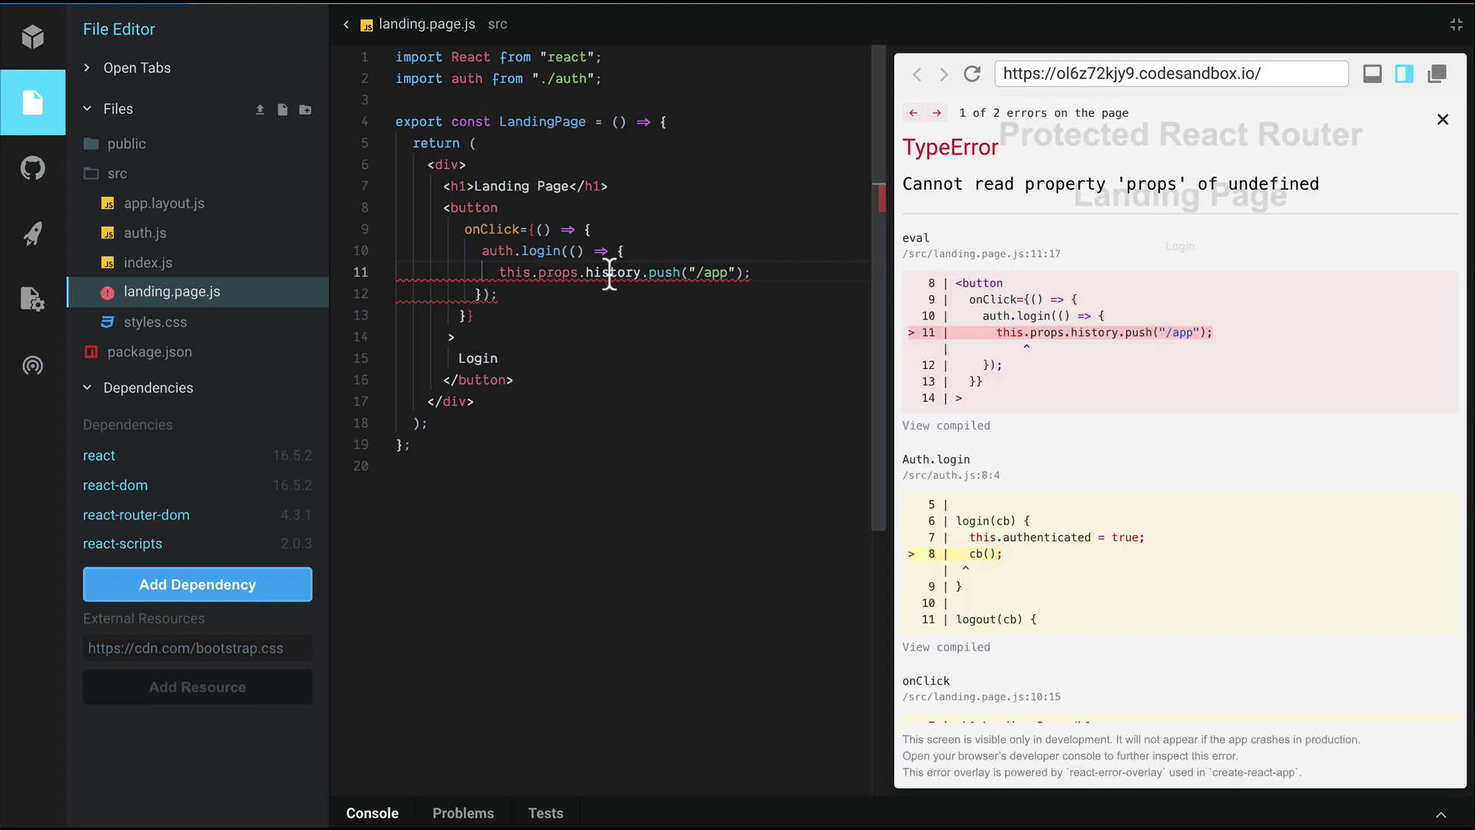
click(536, 271)
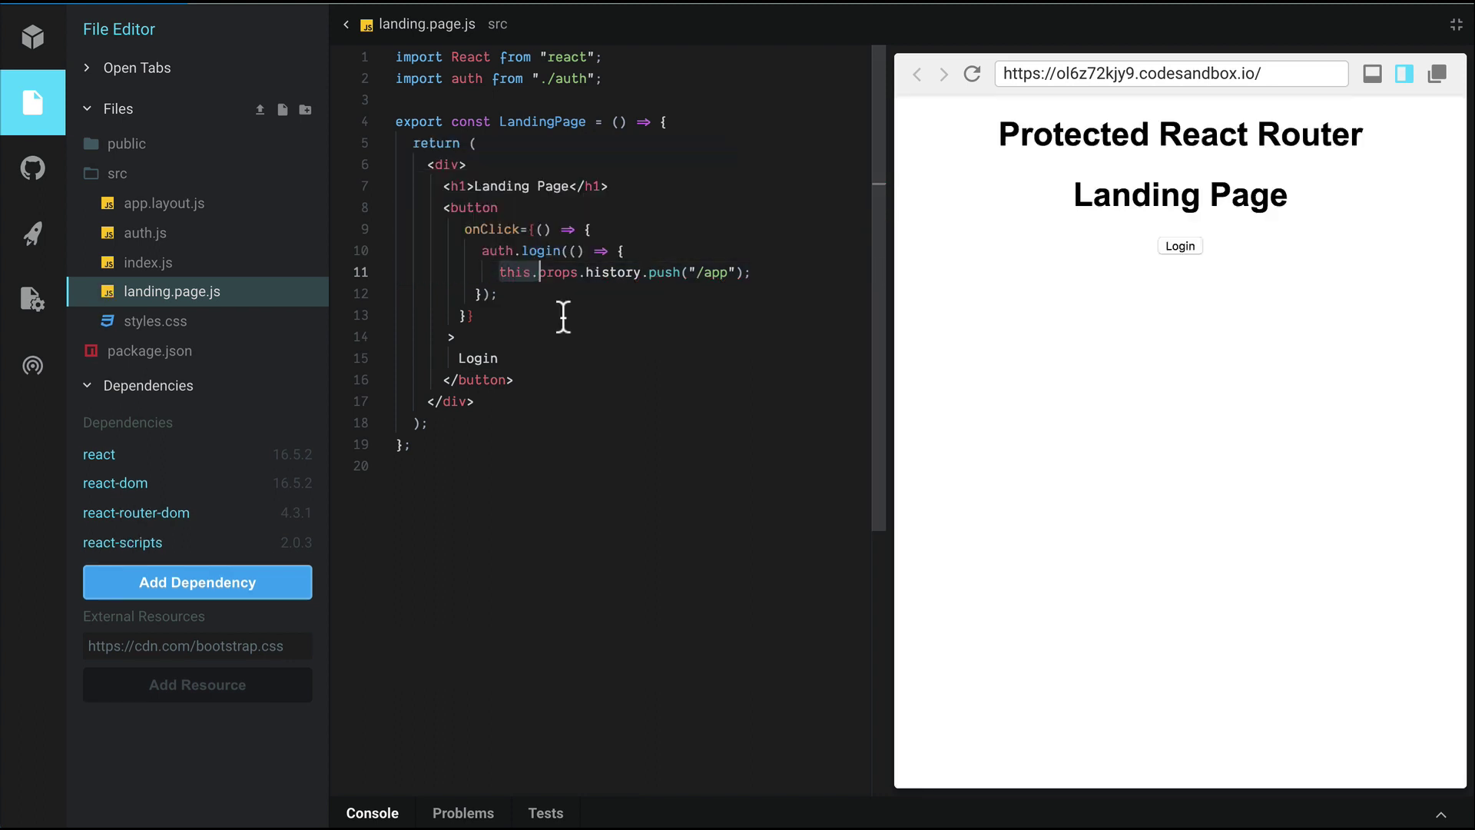
key(BackSpace)
click(619, 124)
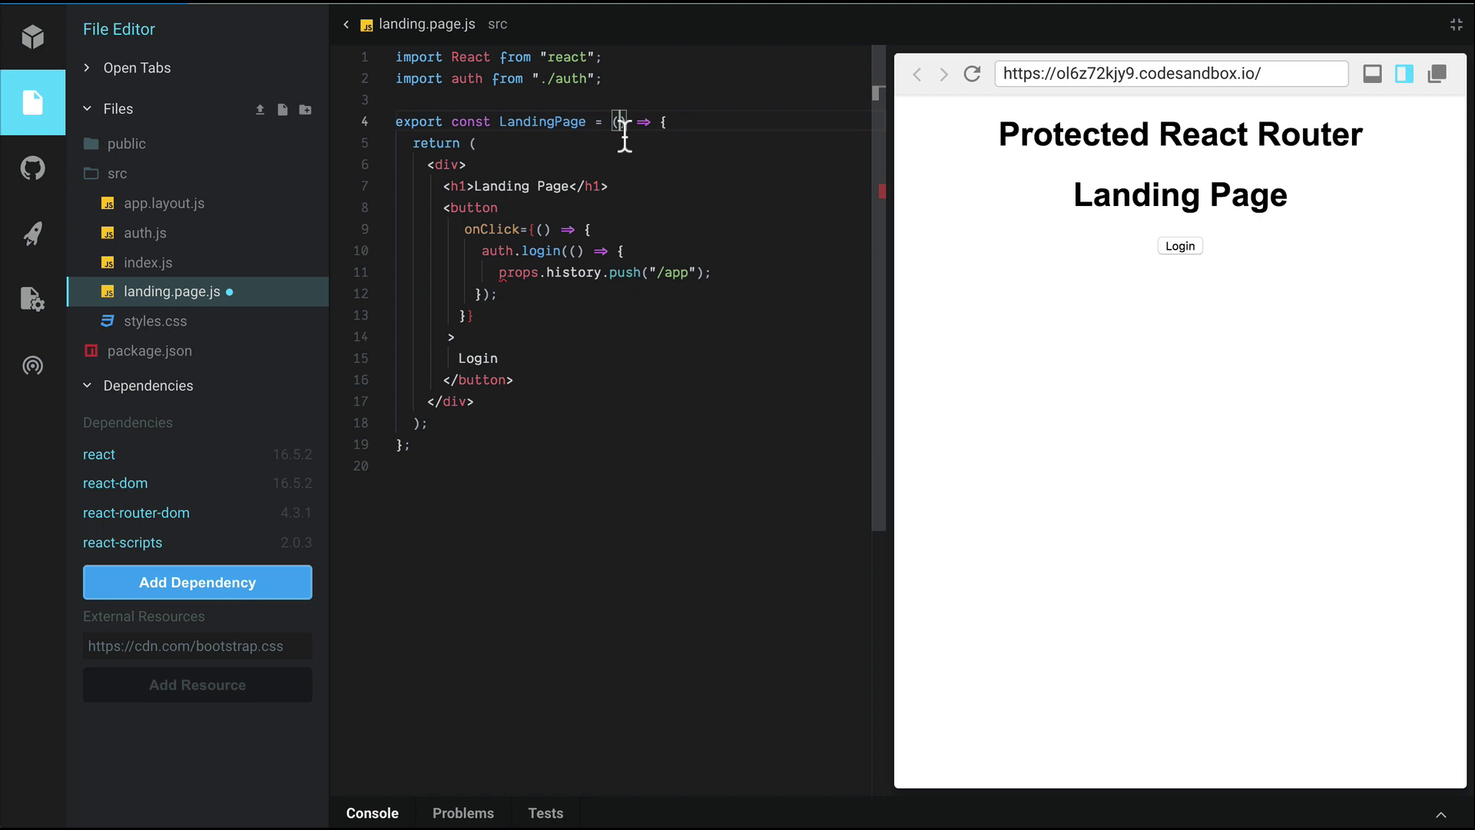
text(props)
click(499, 293)
key(ctrl+s)
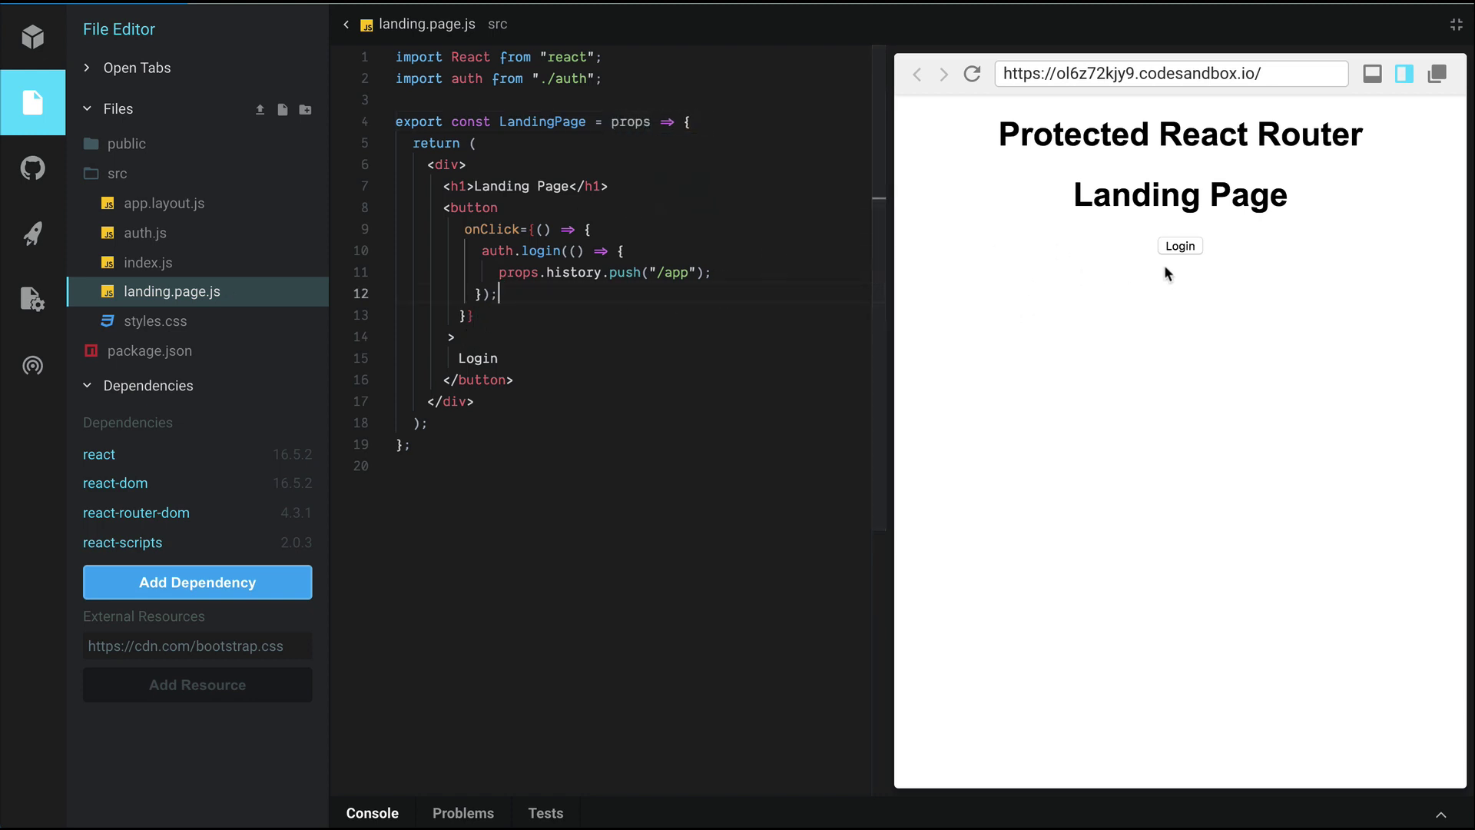
Verify Login now navigates the preview to /app showing App Layout, then return to index.js.
click(1180, 245)
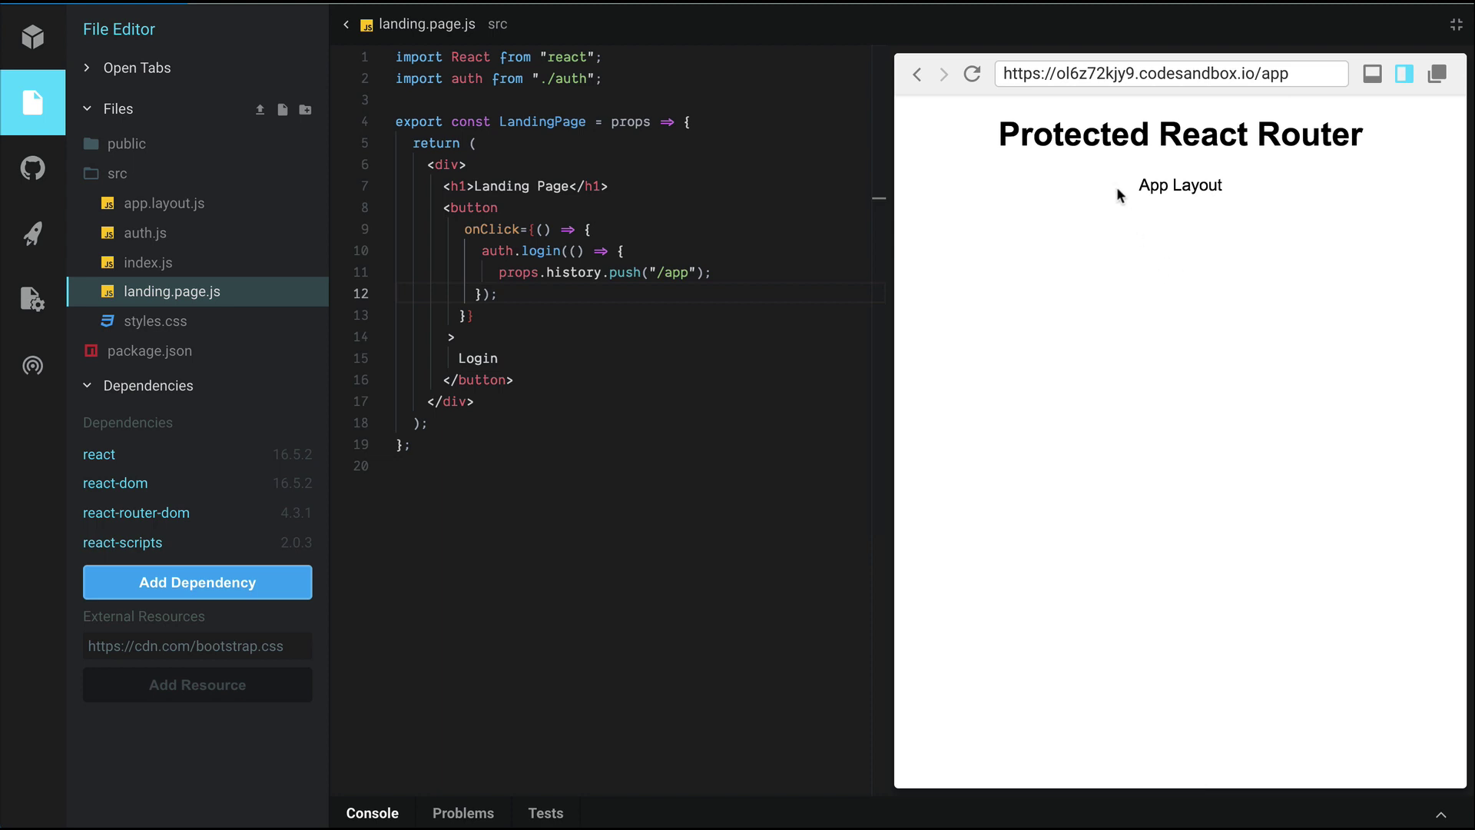
drag(1116, 188, 1256, 190)
click(1257, 190)
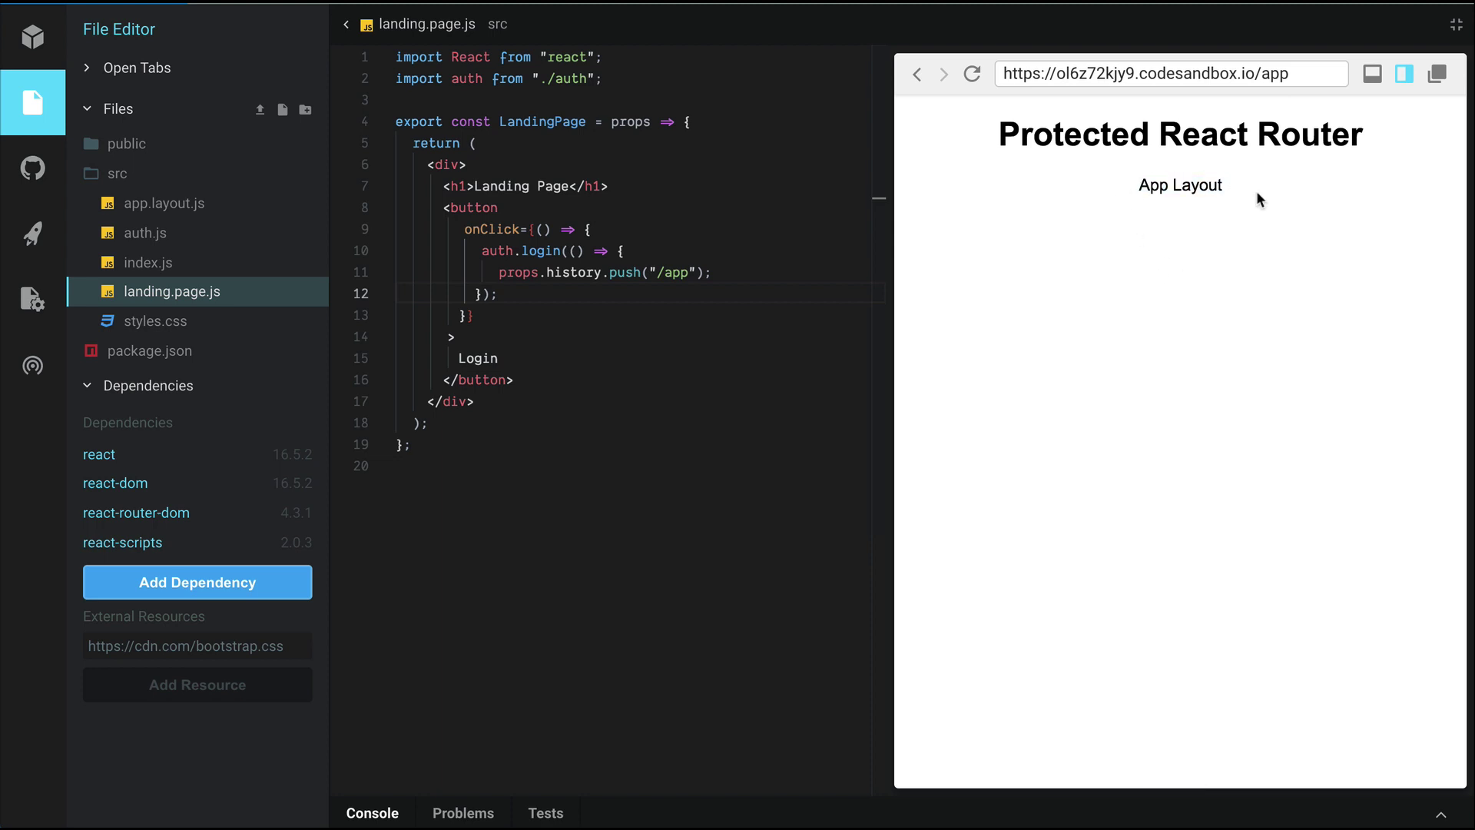
double_click(1275, 74)
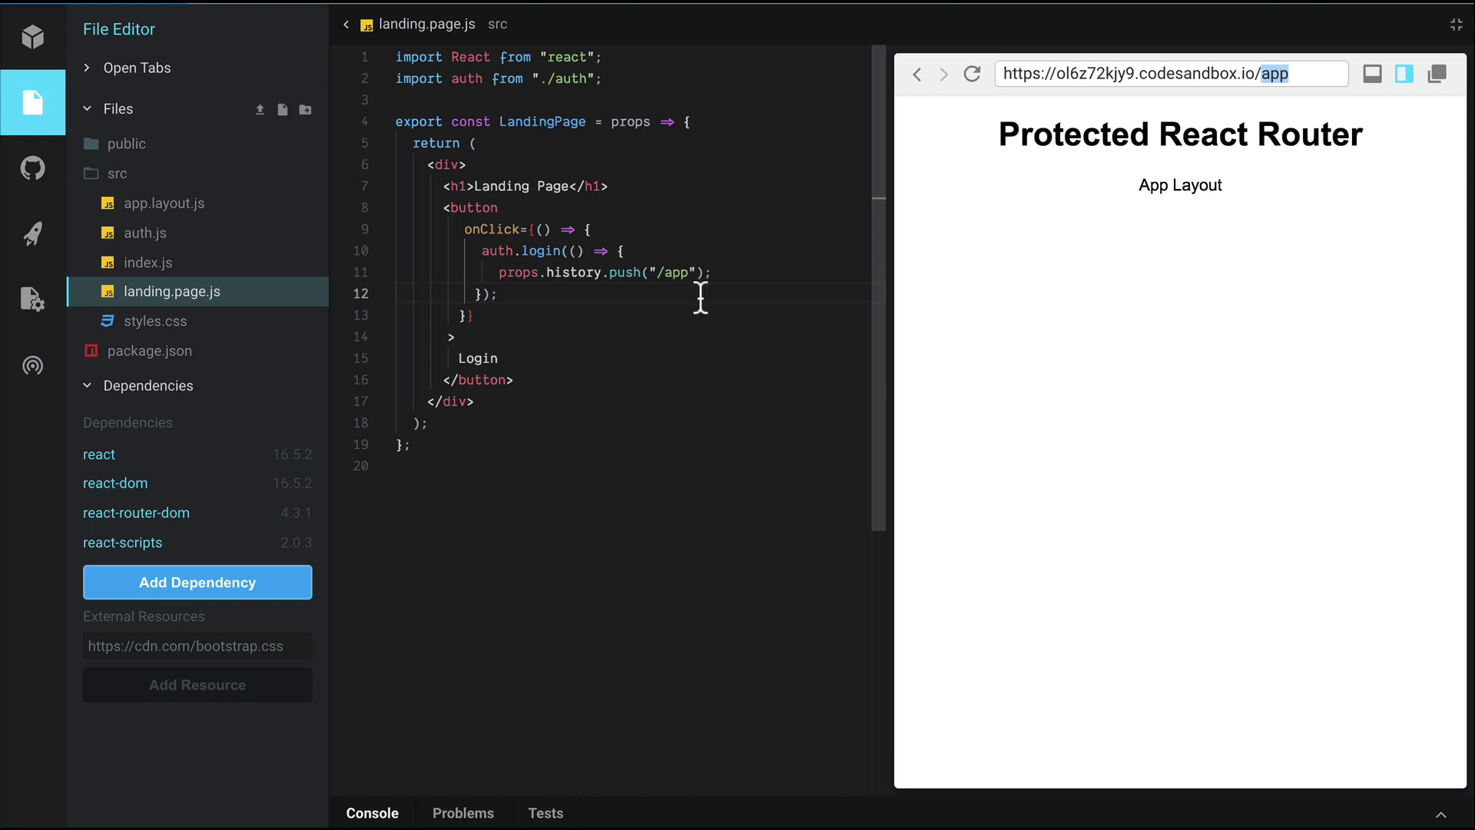
click(181, 267)
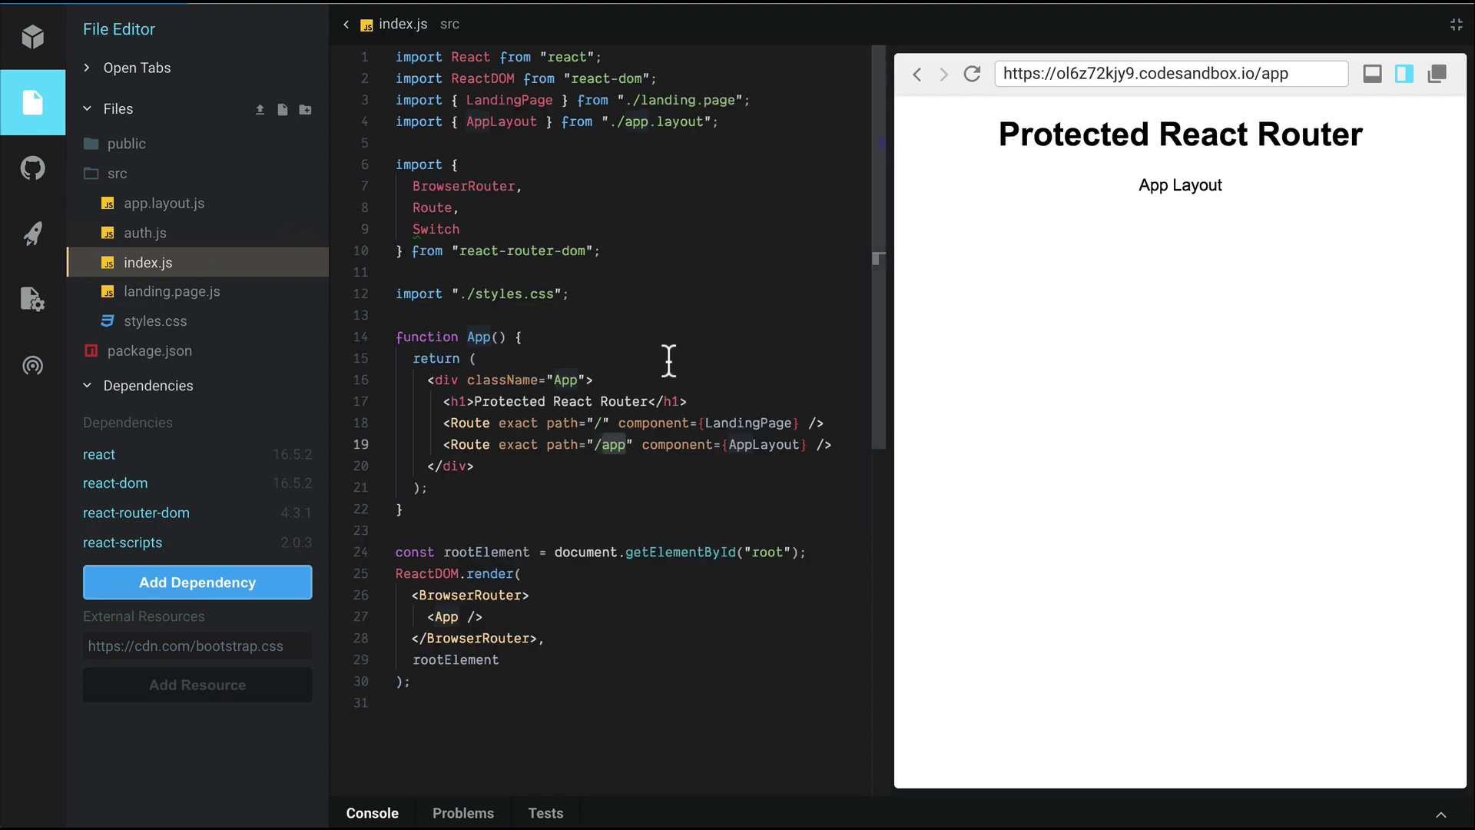
scroll(669, 360, down, 2)
scroll(668, 360, down, 2)
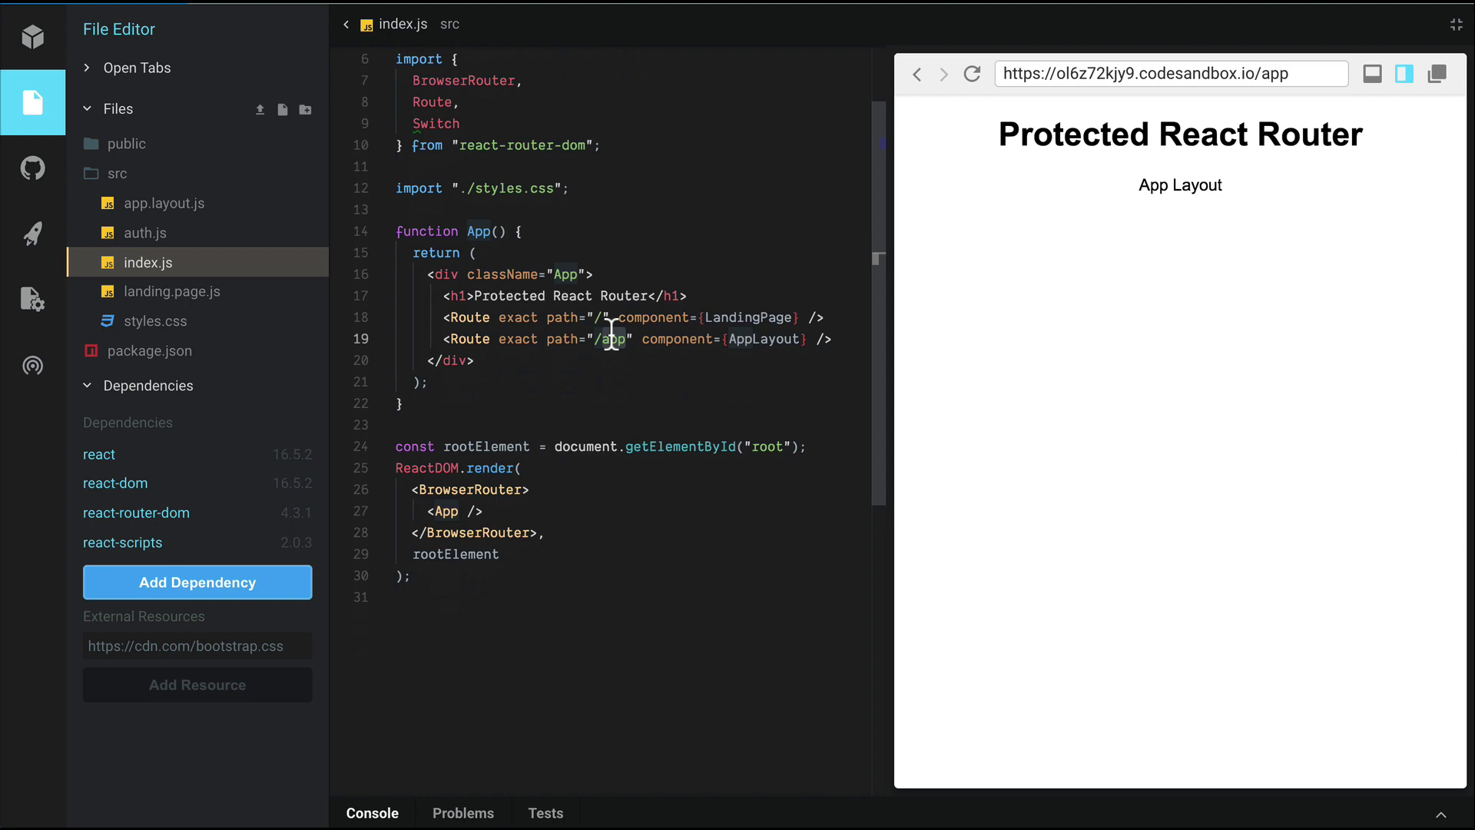
mouse_move(196, 174)
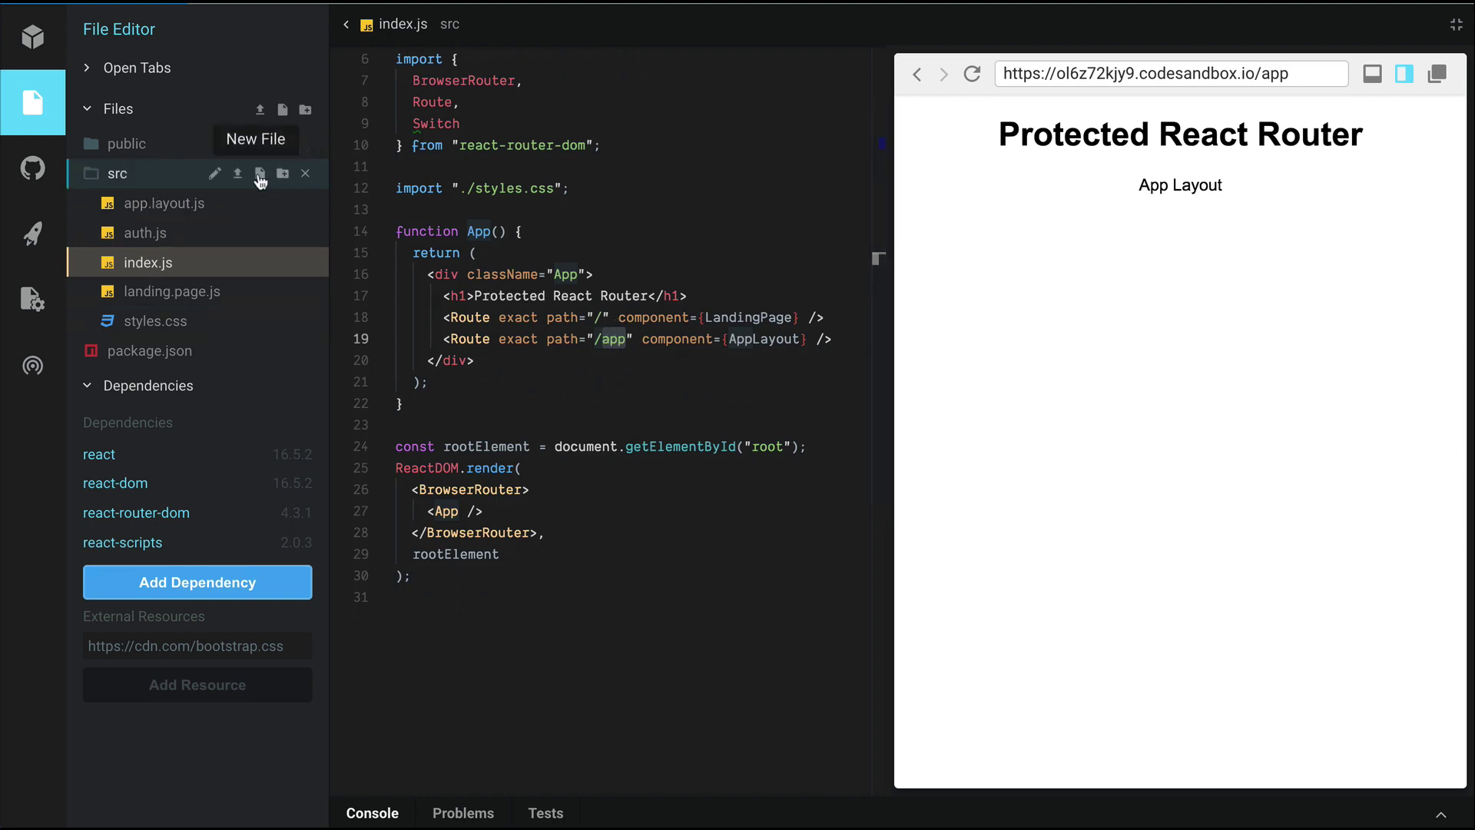
Create protected.route.js in src and import React from 'react'.
click(258, 176)
text(protected.)
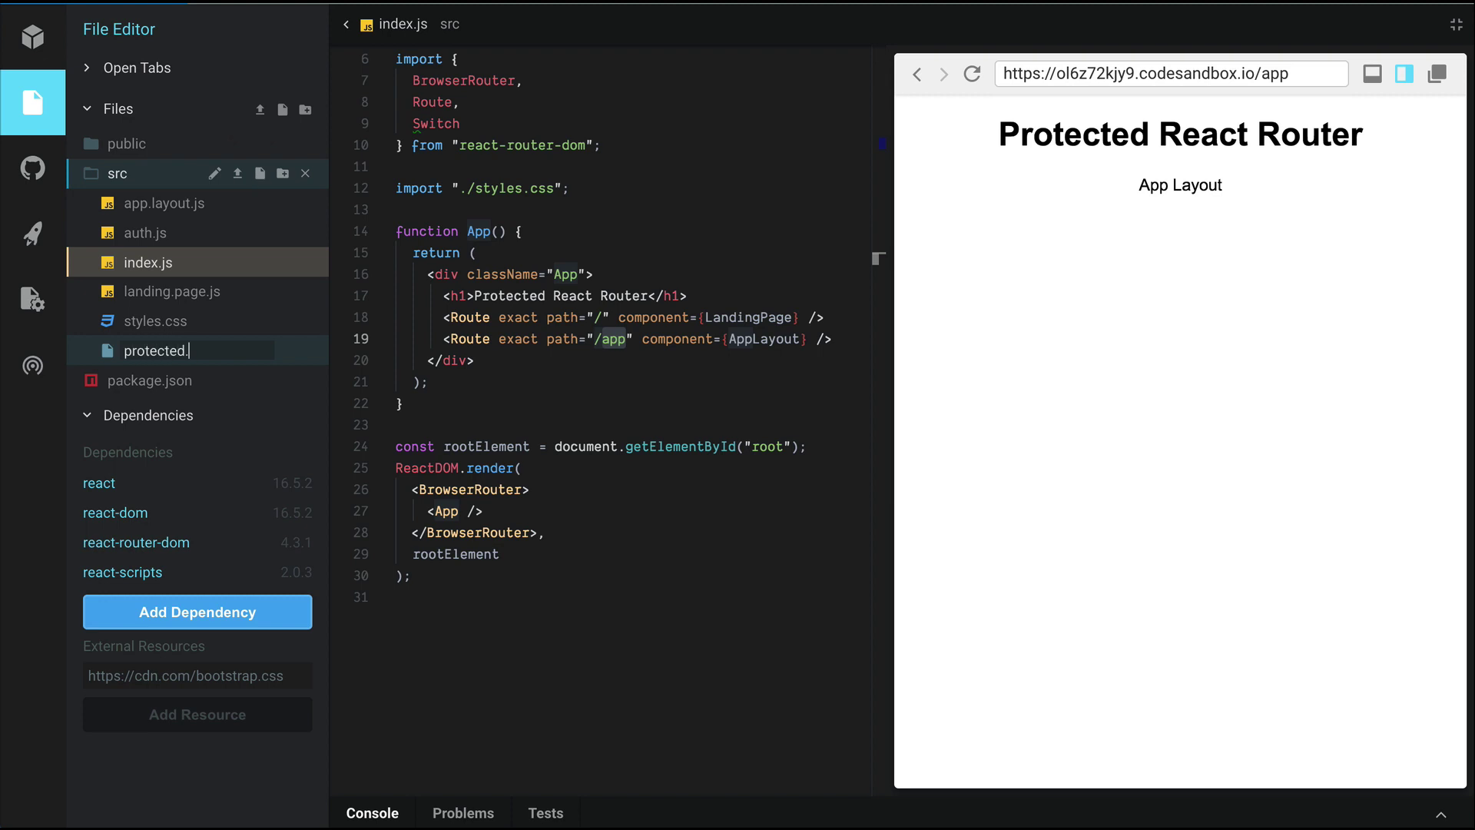
text(routee.js)
key(Return)
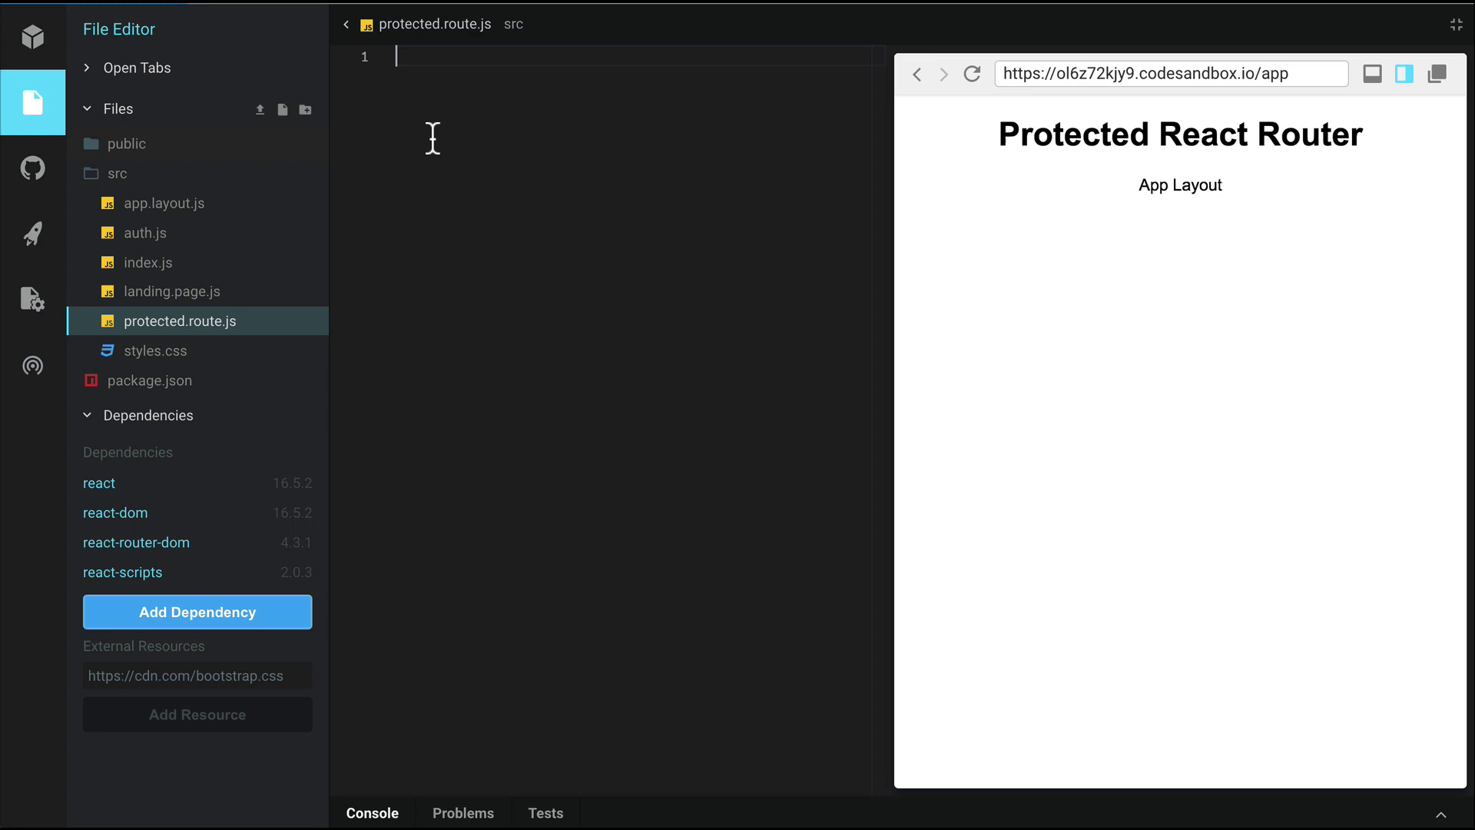
text(import )
text(React from)
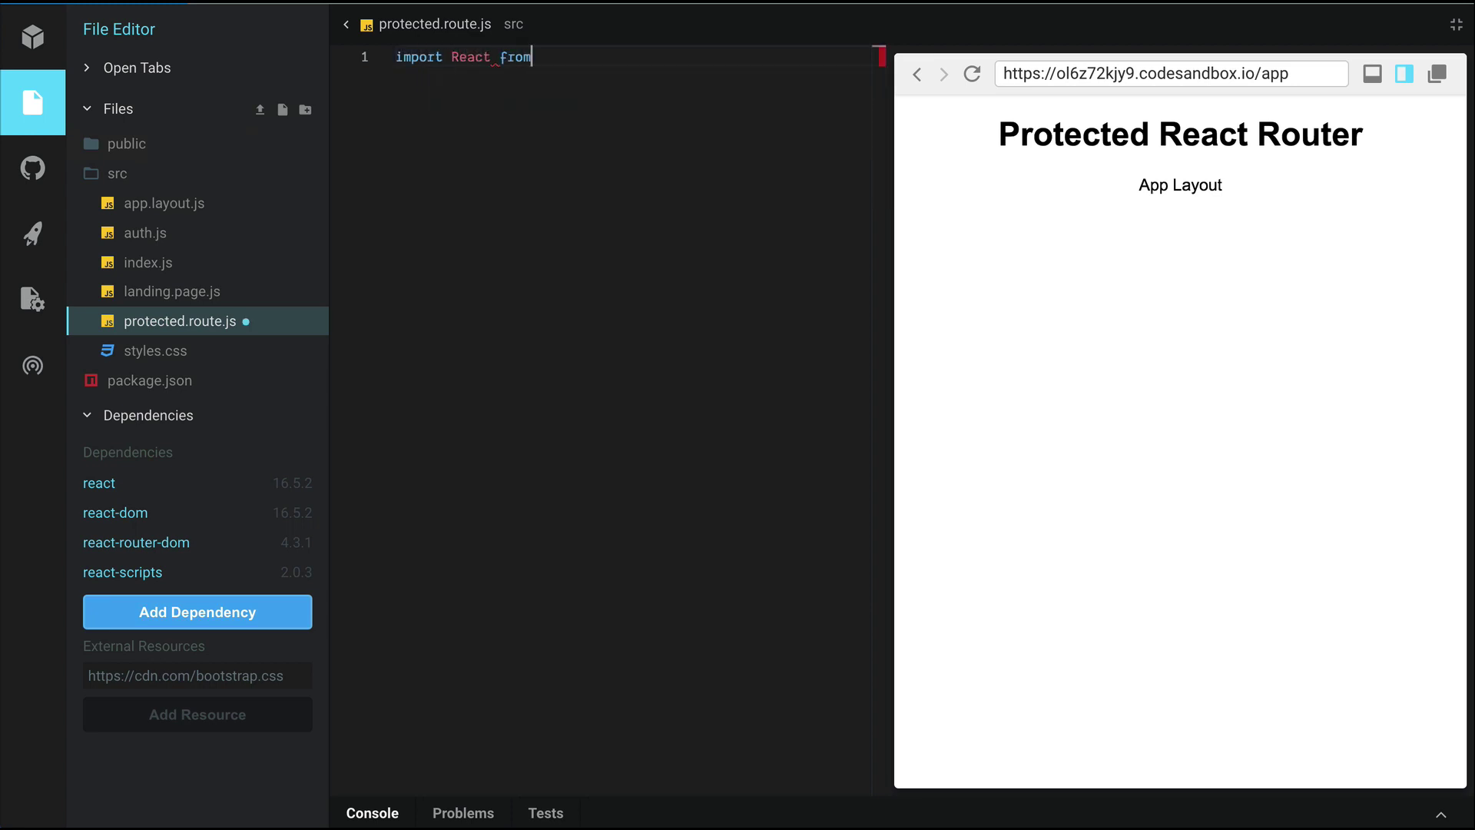
text('re)
key(BackSpace)
key(BackSpace)
text('react')
key(Return)
key(Return)
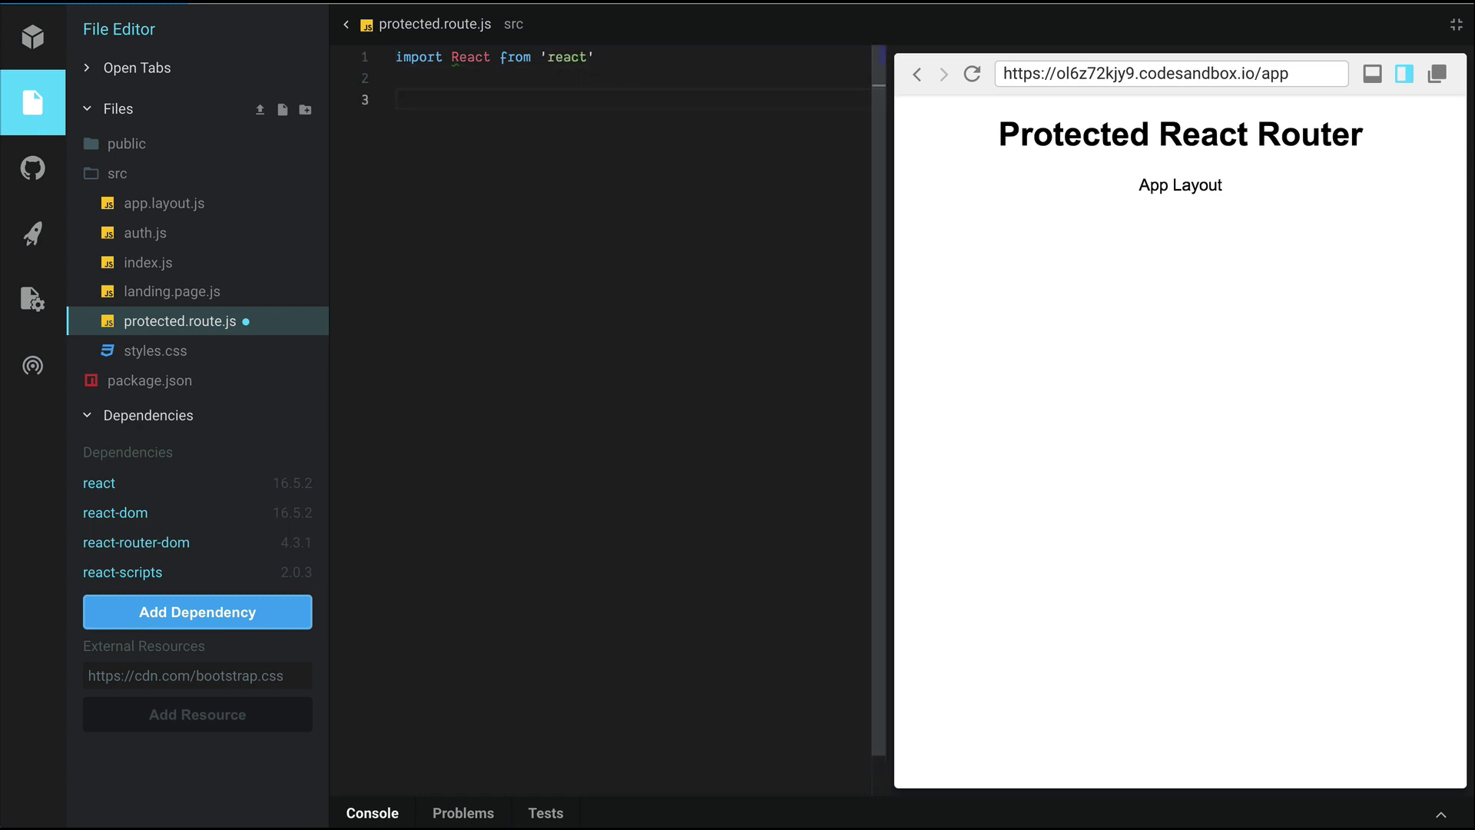
text(export con)
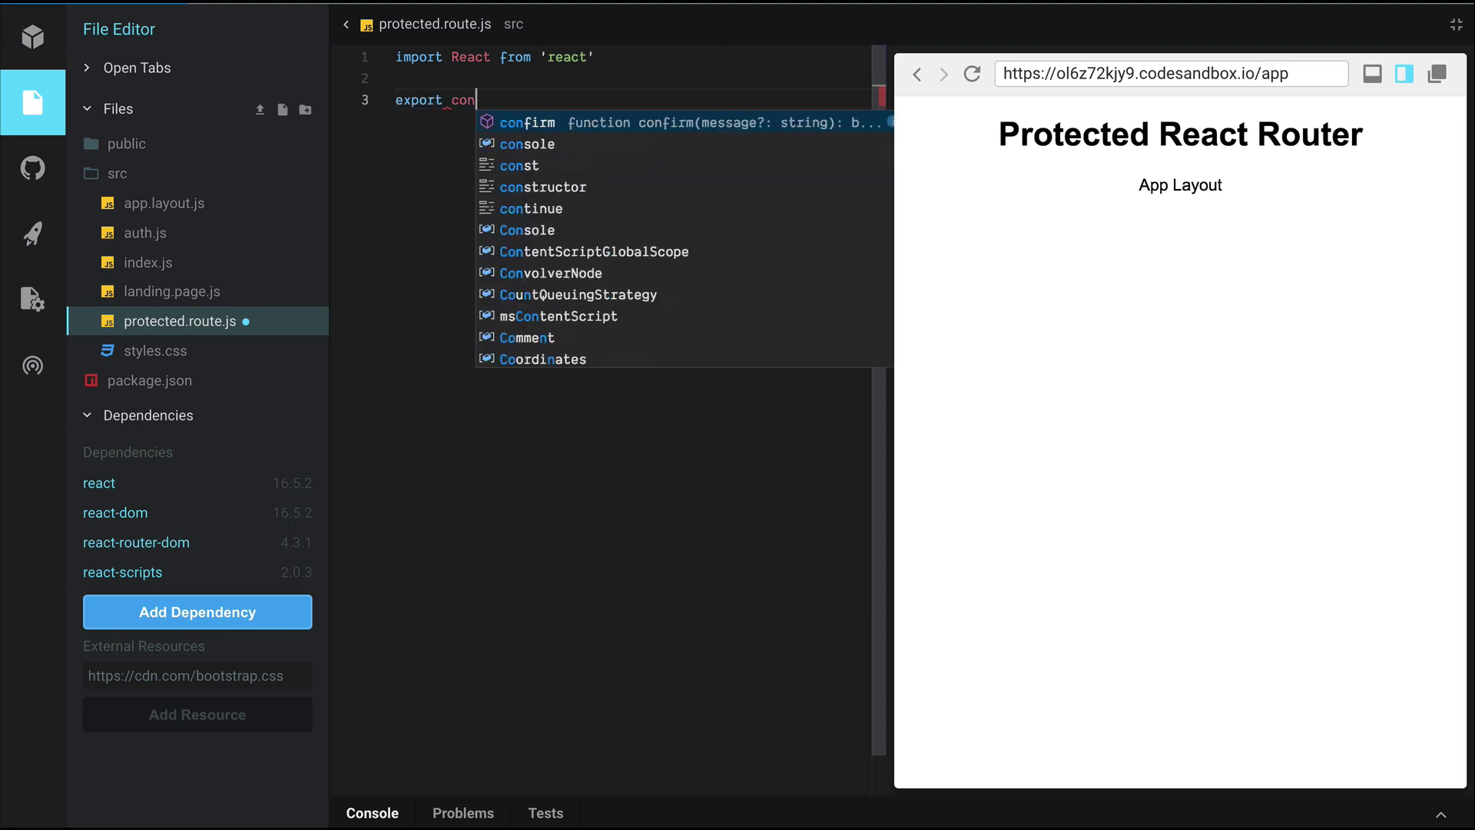
text(stt Protected)
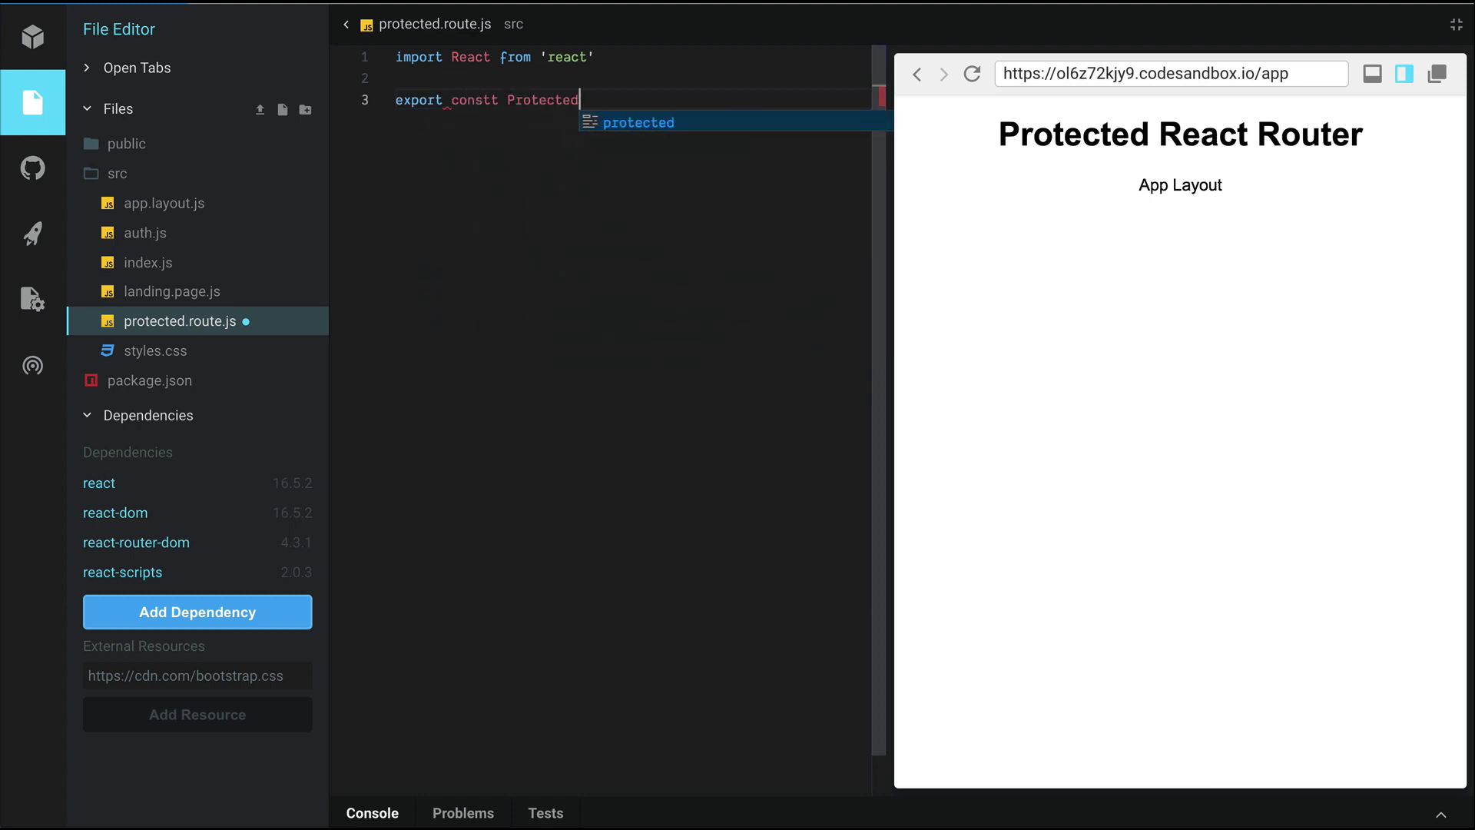
text(Routtet)
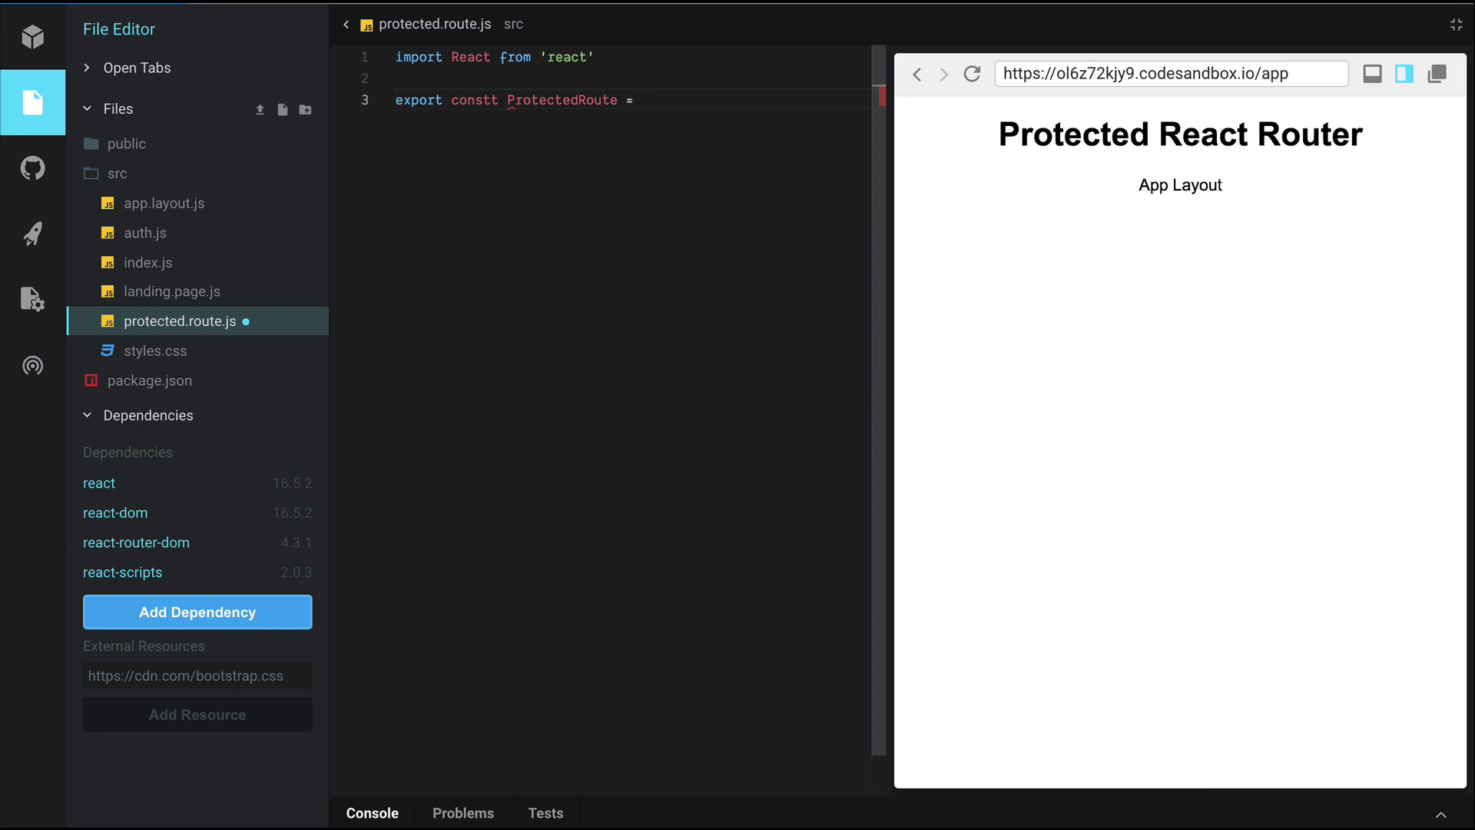
Write export const ProtectedRoute = () => { return (<Route/>) }, fixing the constt typo.
click(501, 101)
key(BackSpace)
text(() => )
text({)
key(Return)
text(ret)
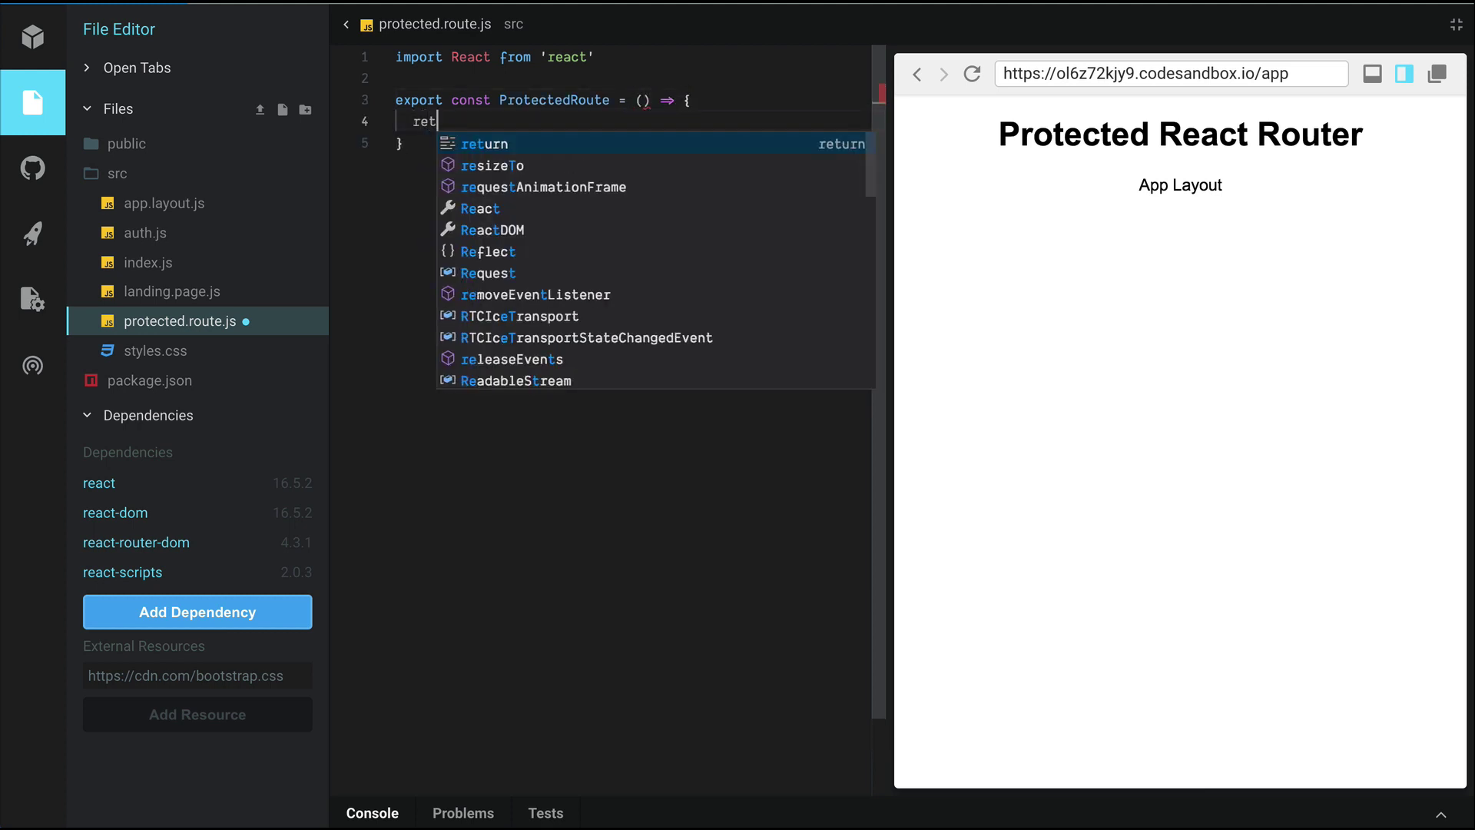
text(urn ()
key(Return)
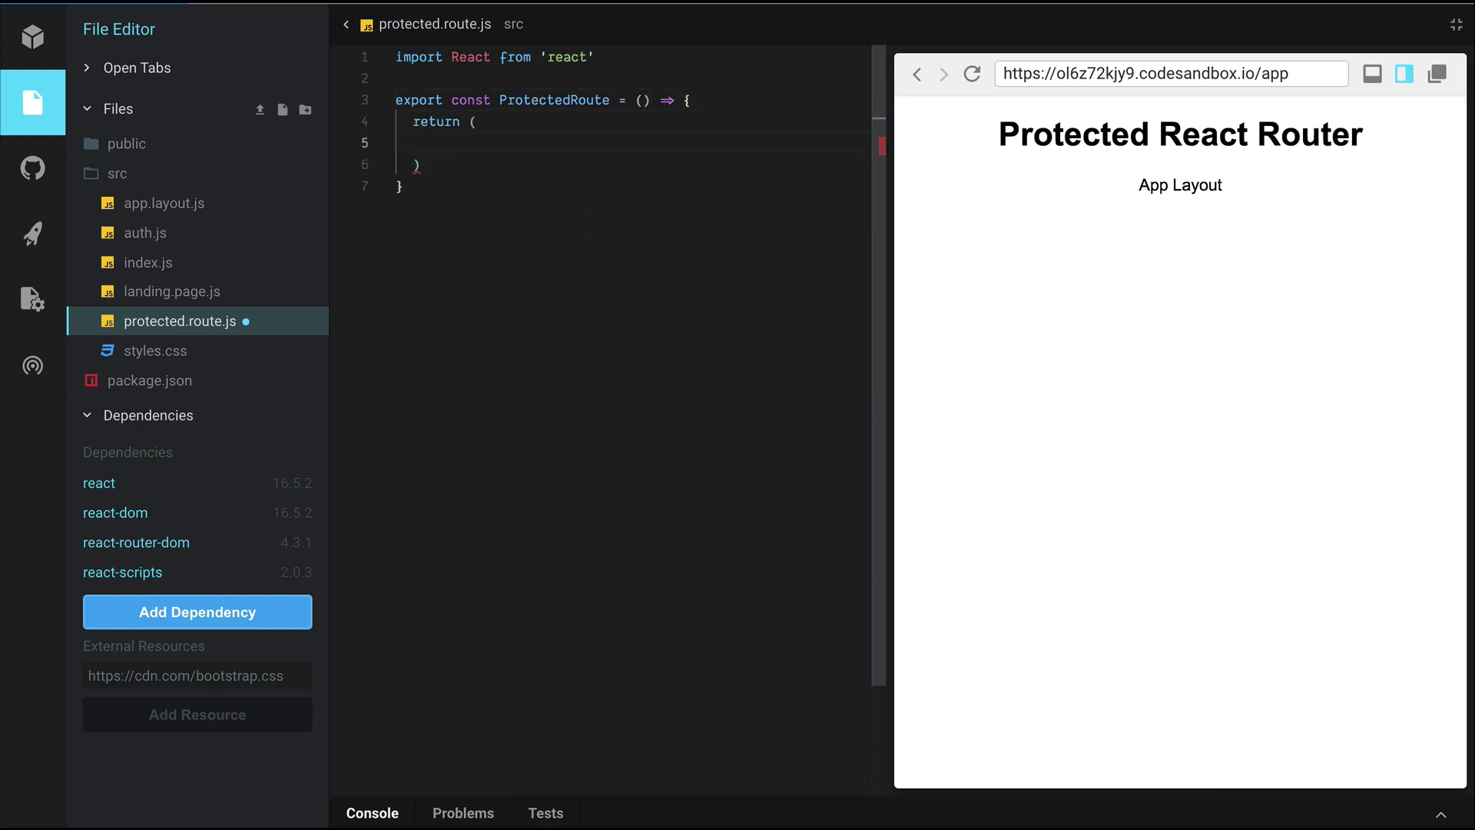
text(<Routte)
text(e/>)
key(Up)
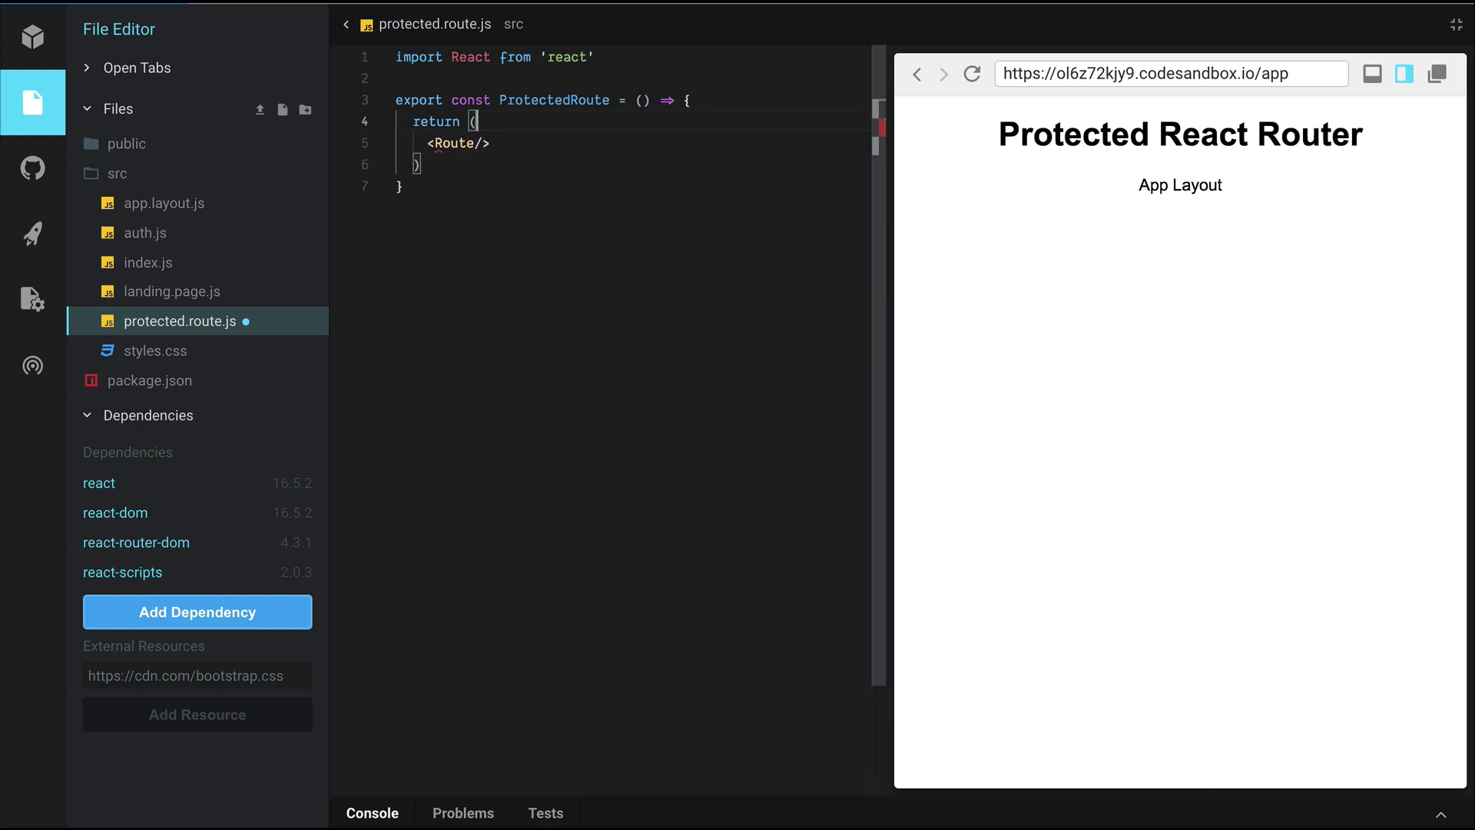
Import {Route} from 'react-router-dom' and destructure ({component: Component, ...rest}) in ProtectedRoute.
key(Up)
key(Up)
text(import {)
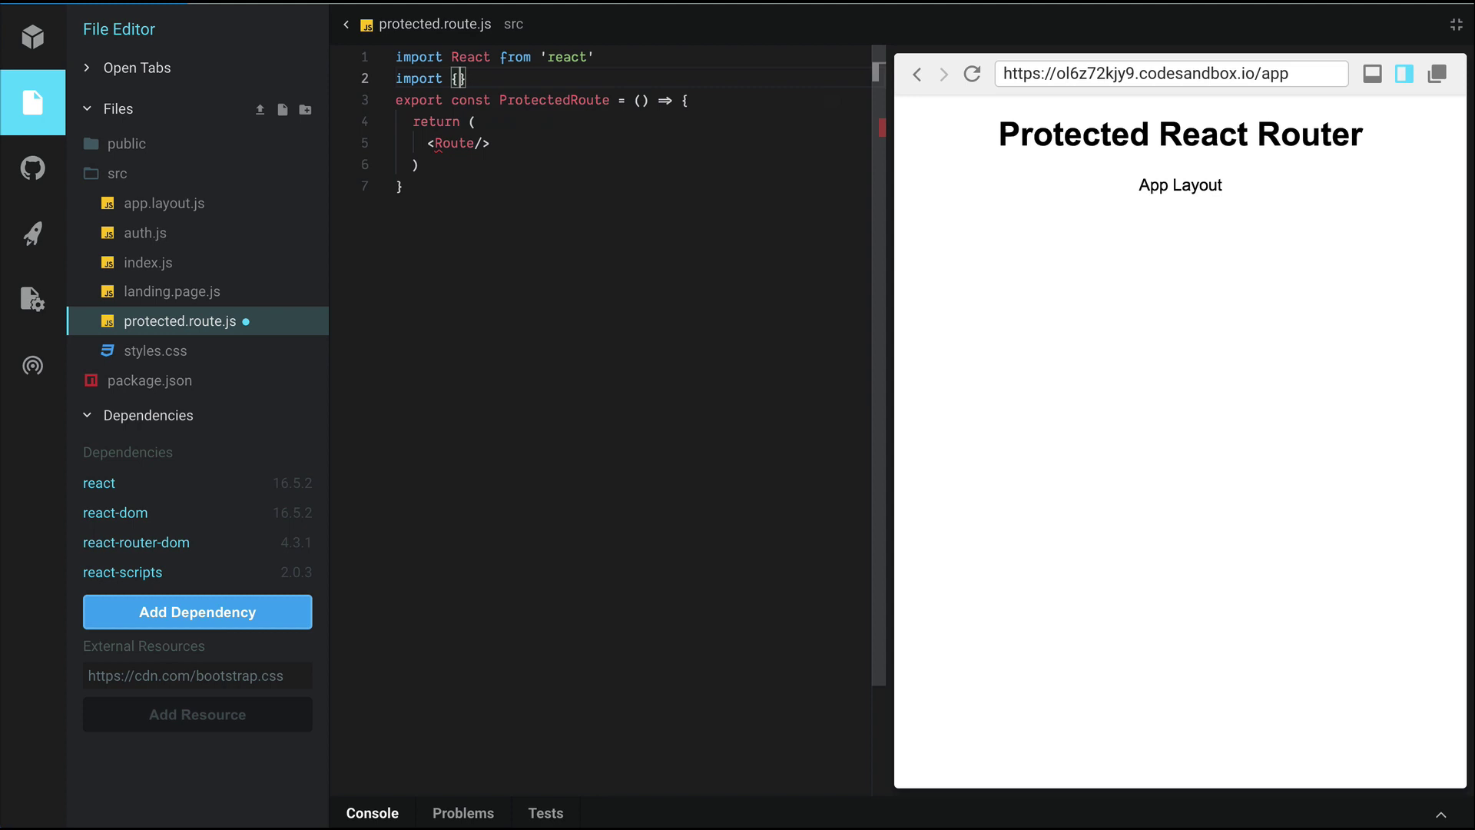
text(Route} from 'rea)
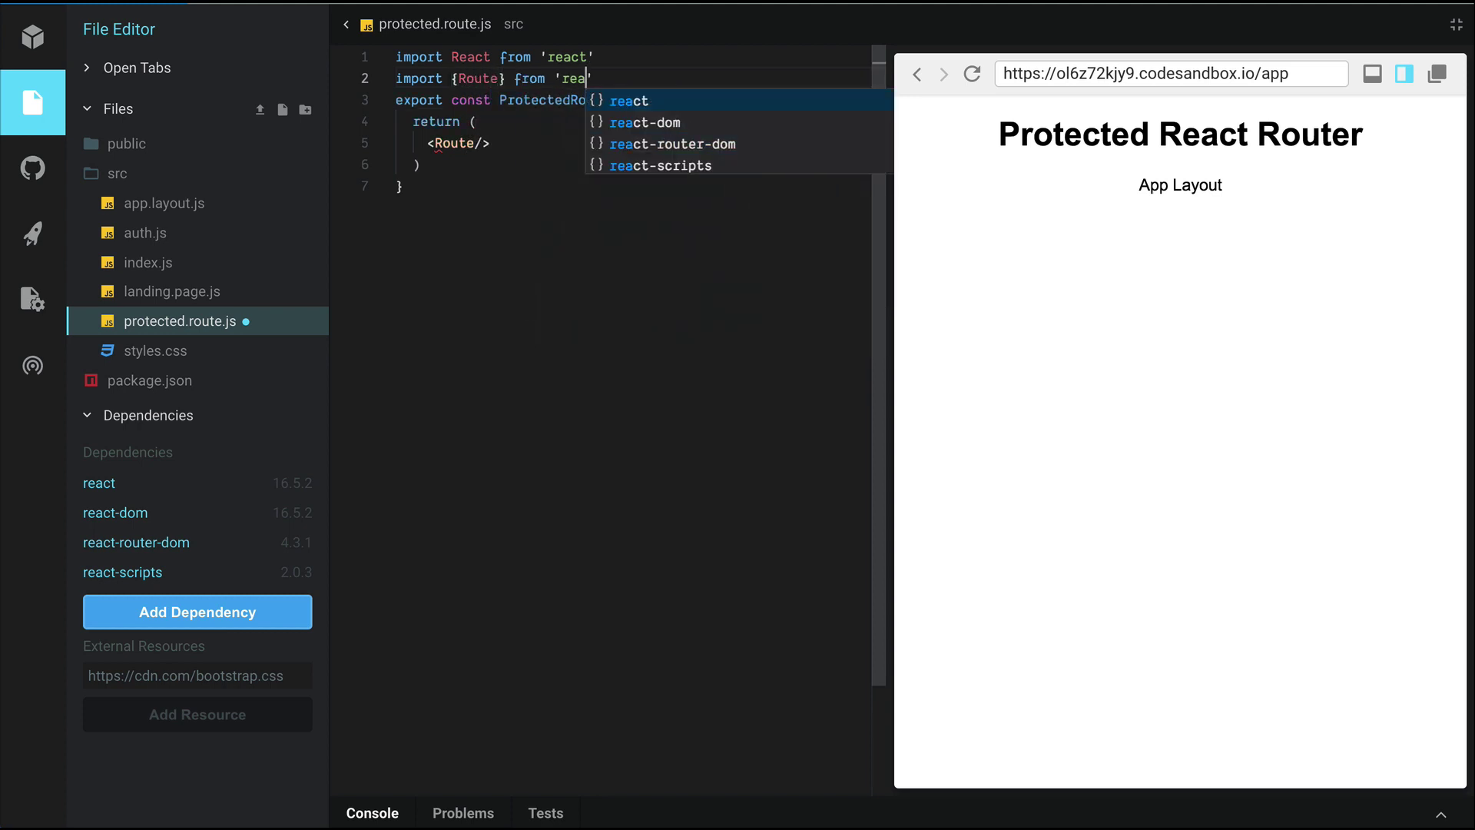
key(Down)
key(Return)
key(Return)
key(Down)
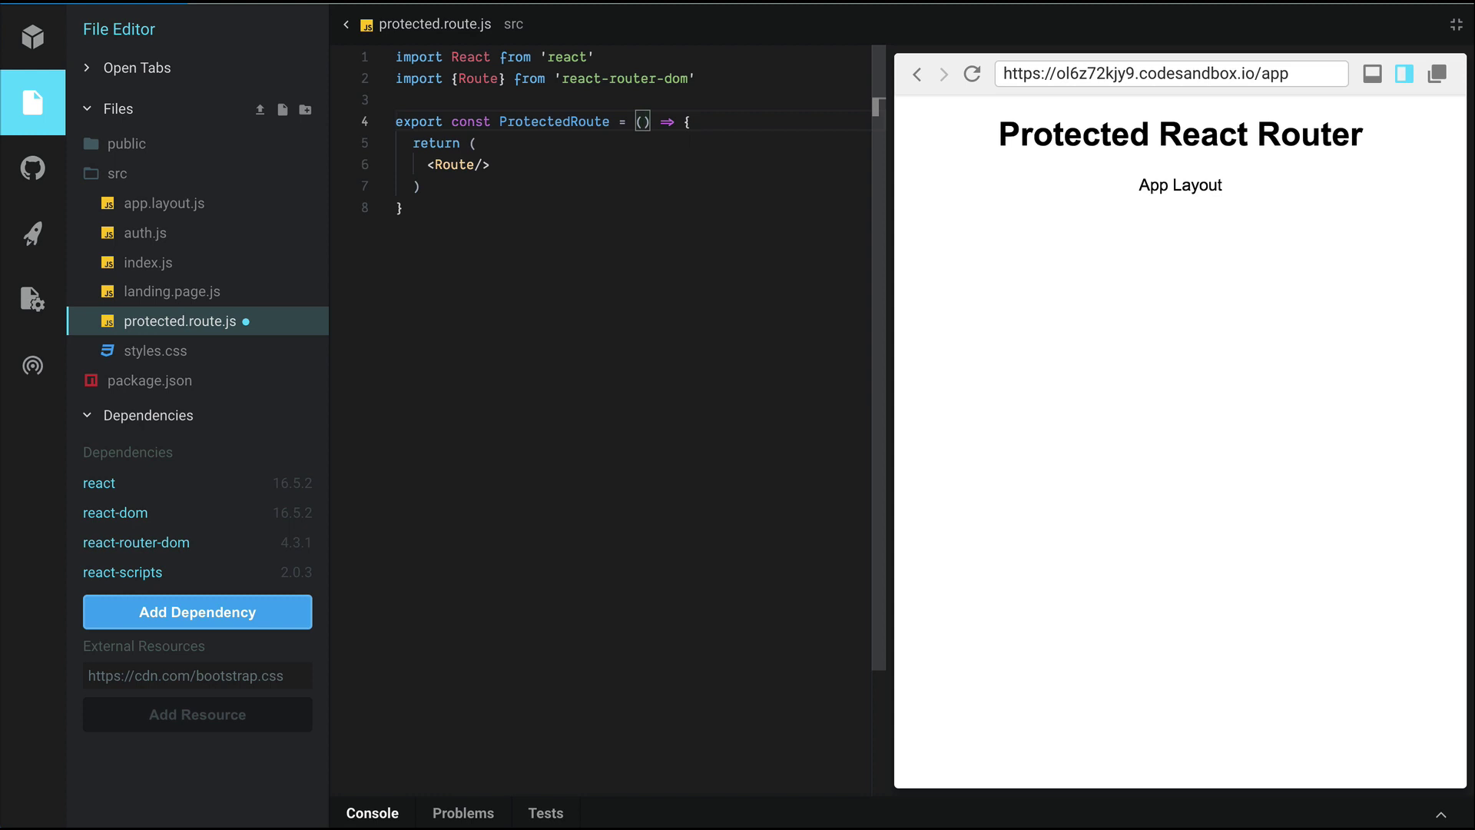
text({compon)
text(ent: Componen)
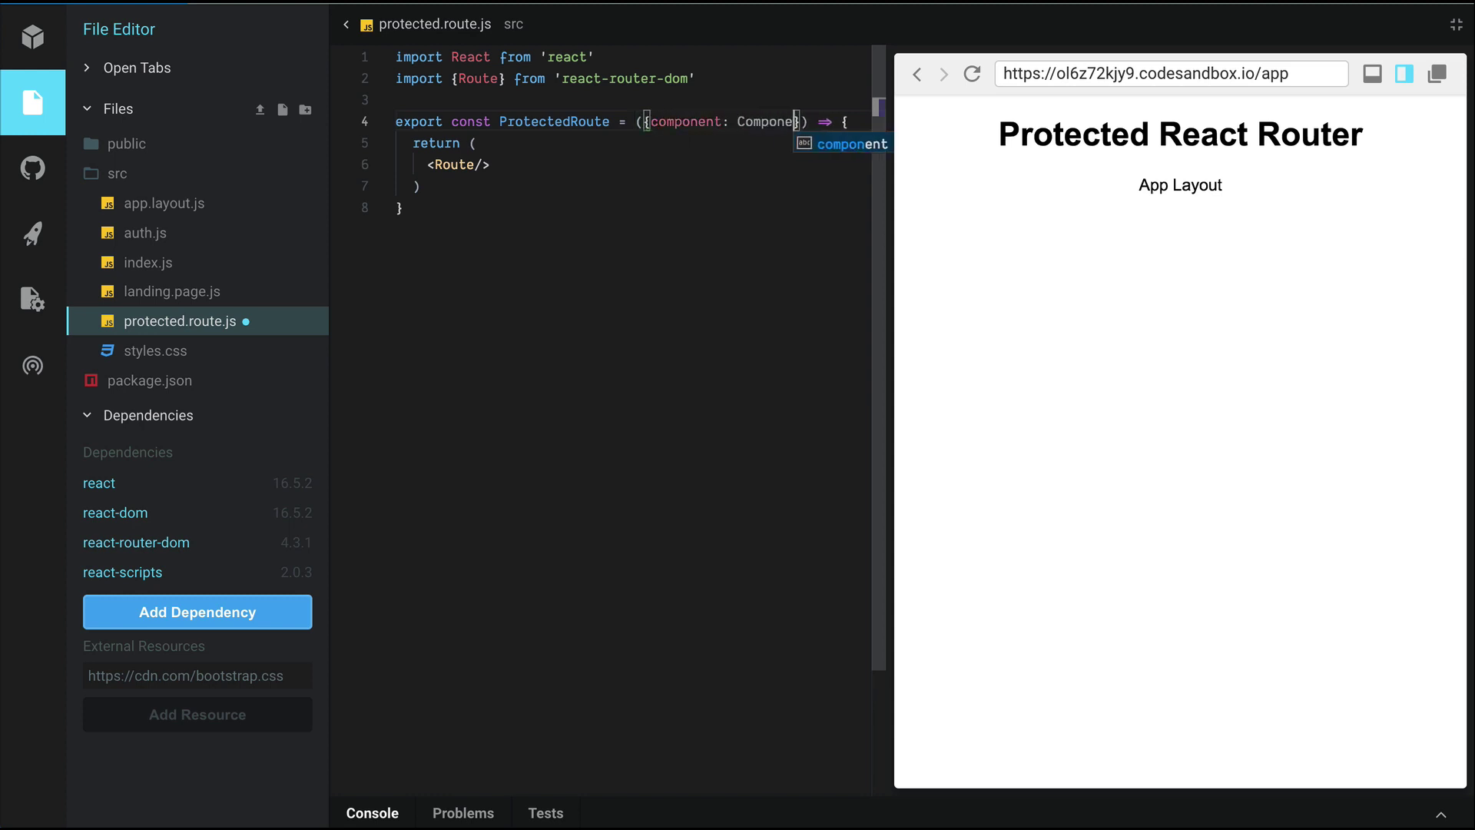
text(t, )
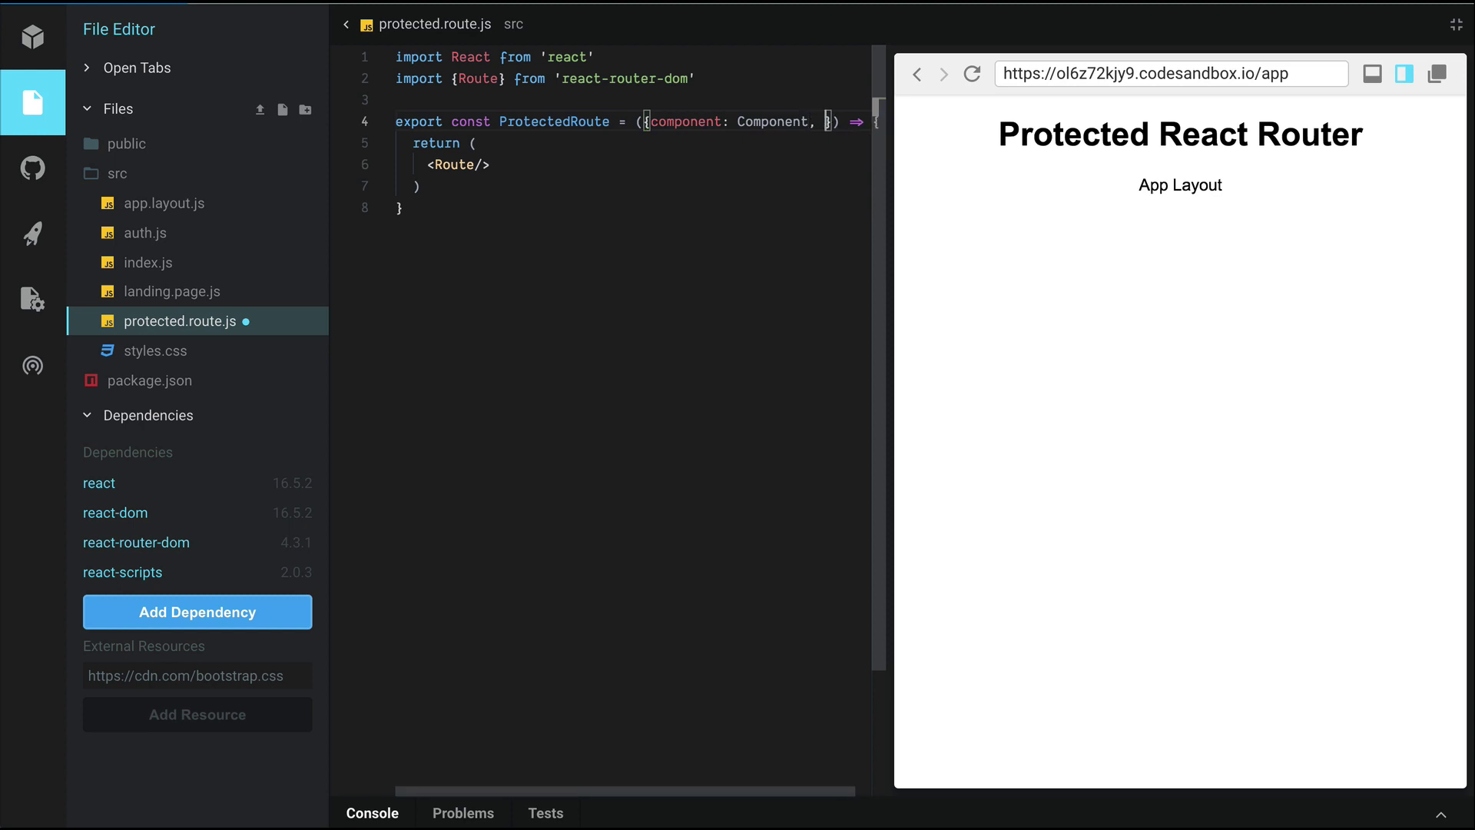
text(...r)
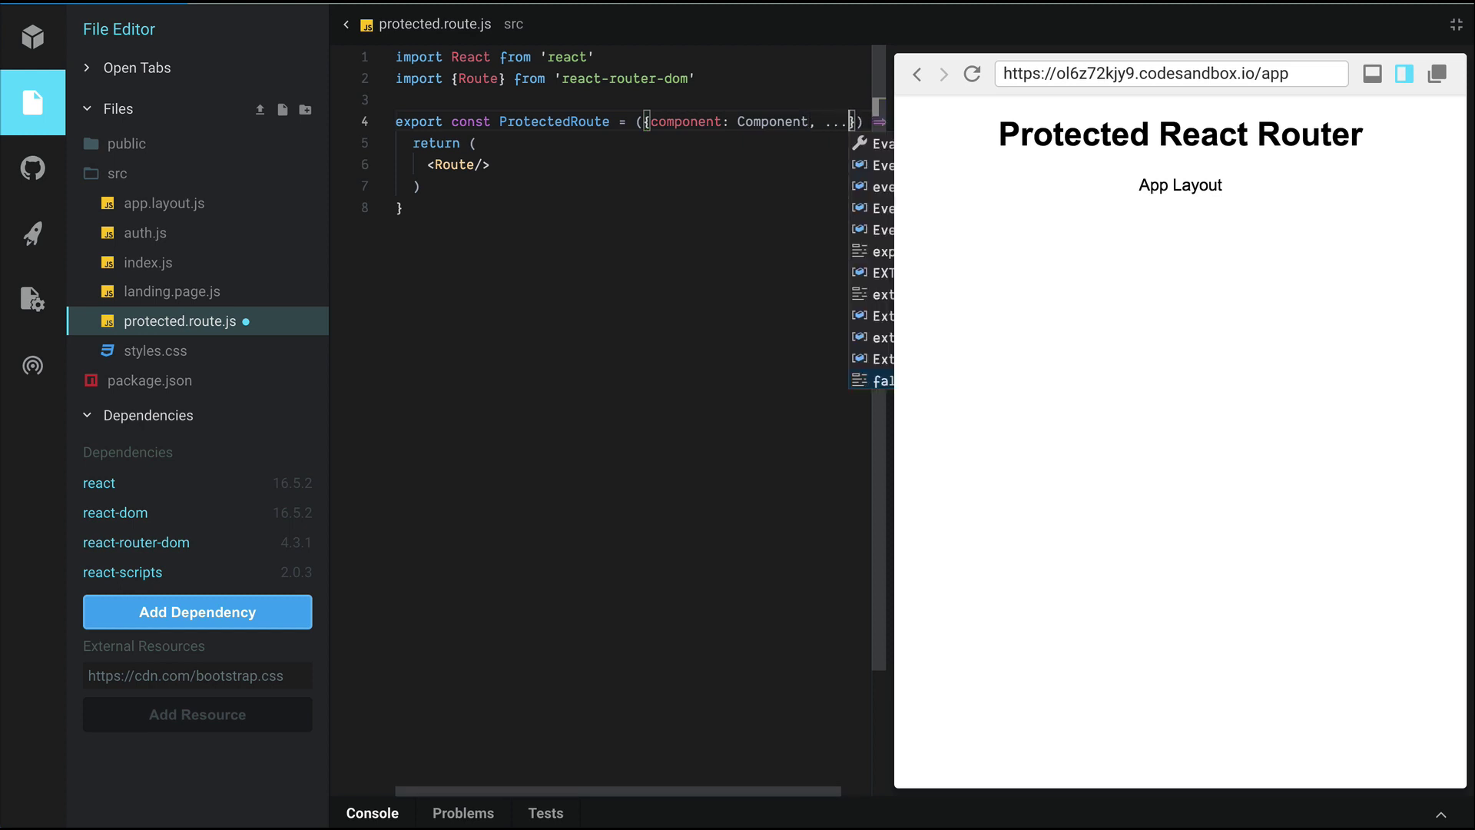
text(ees)
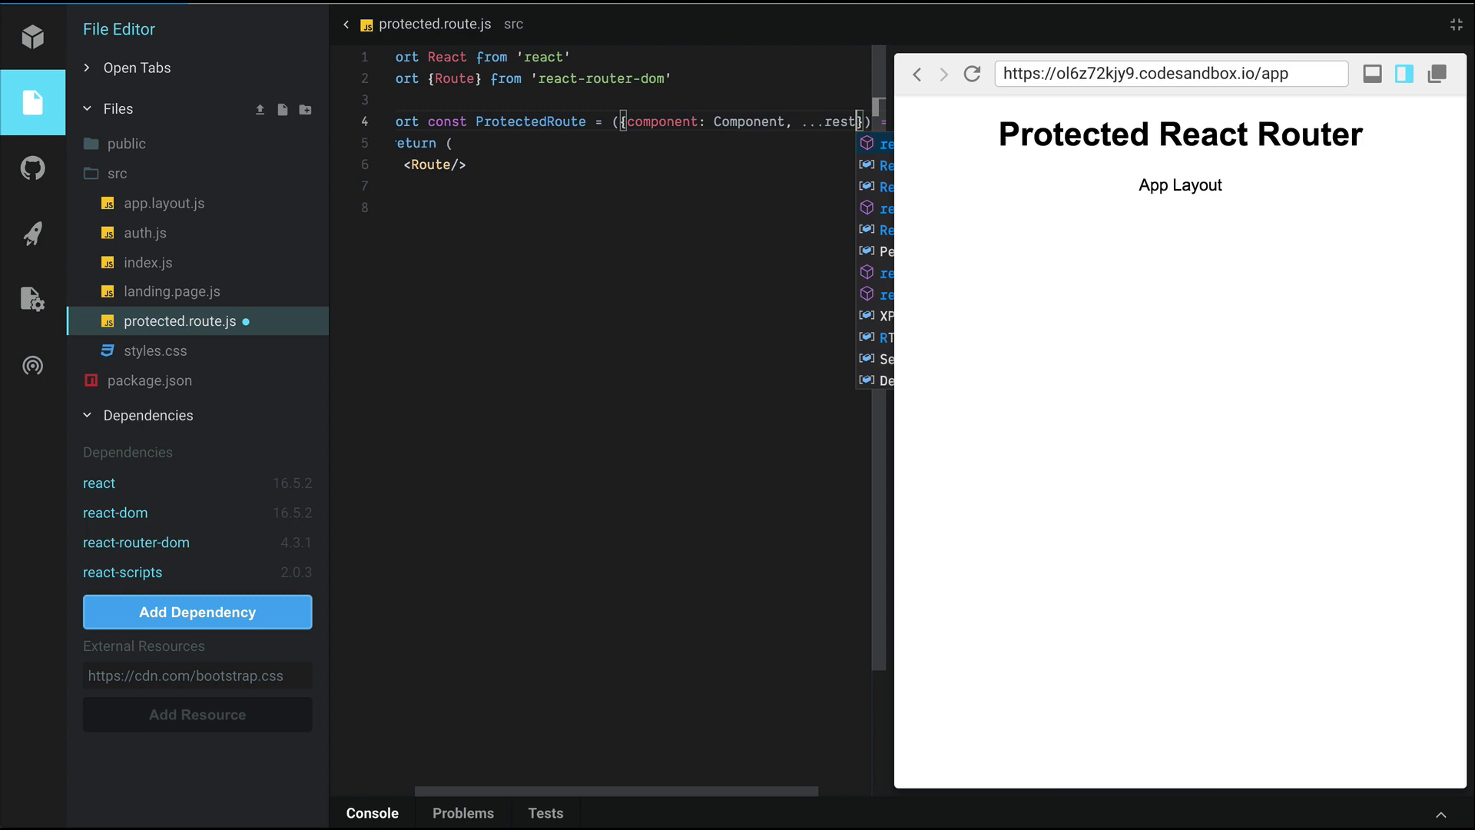
text(..)
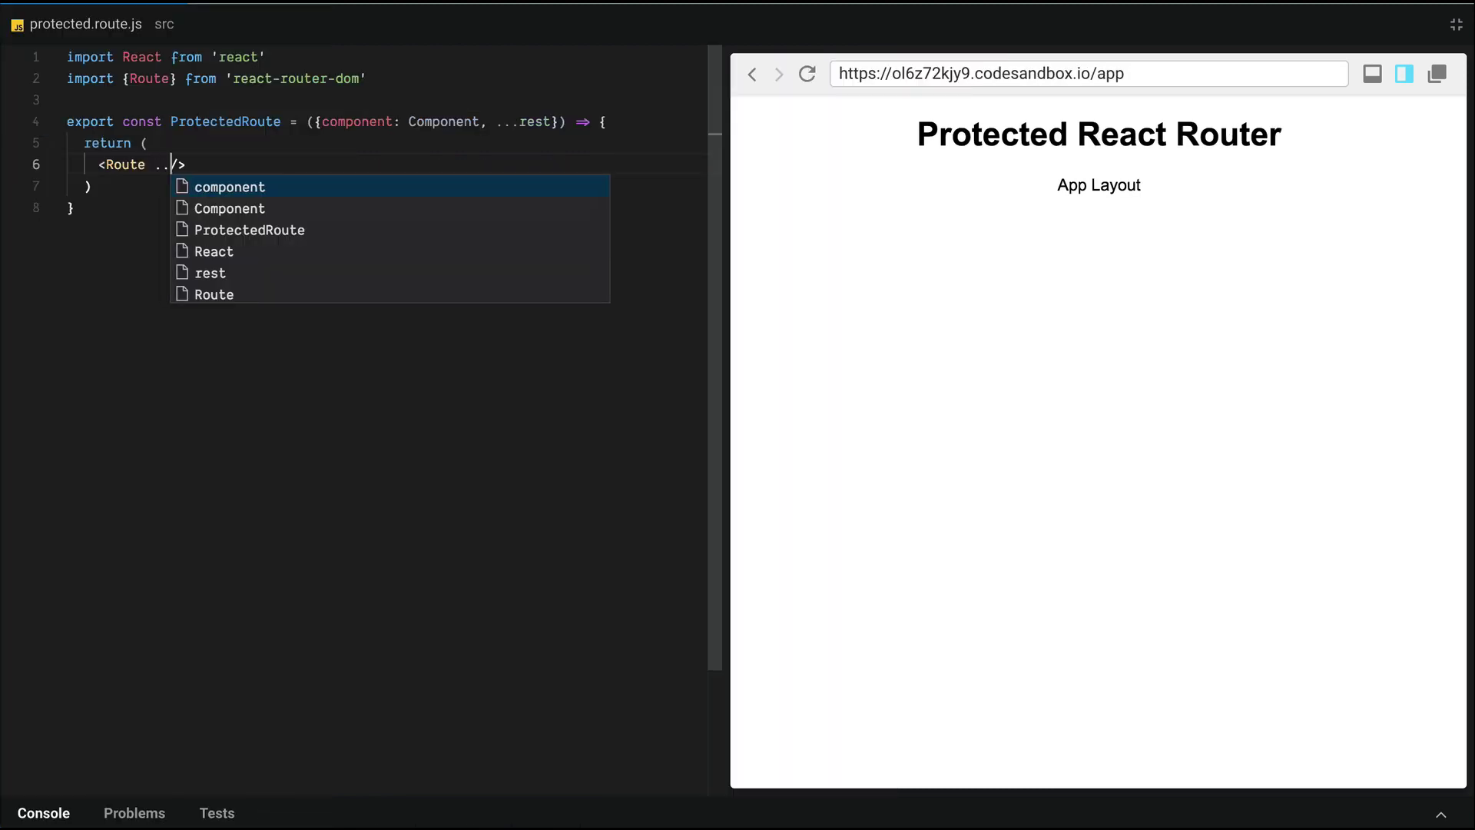
text(.rest)
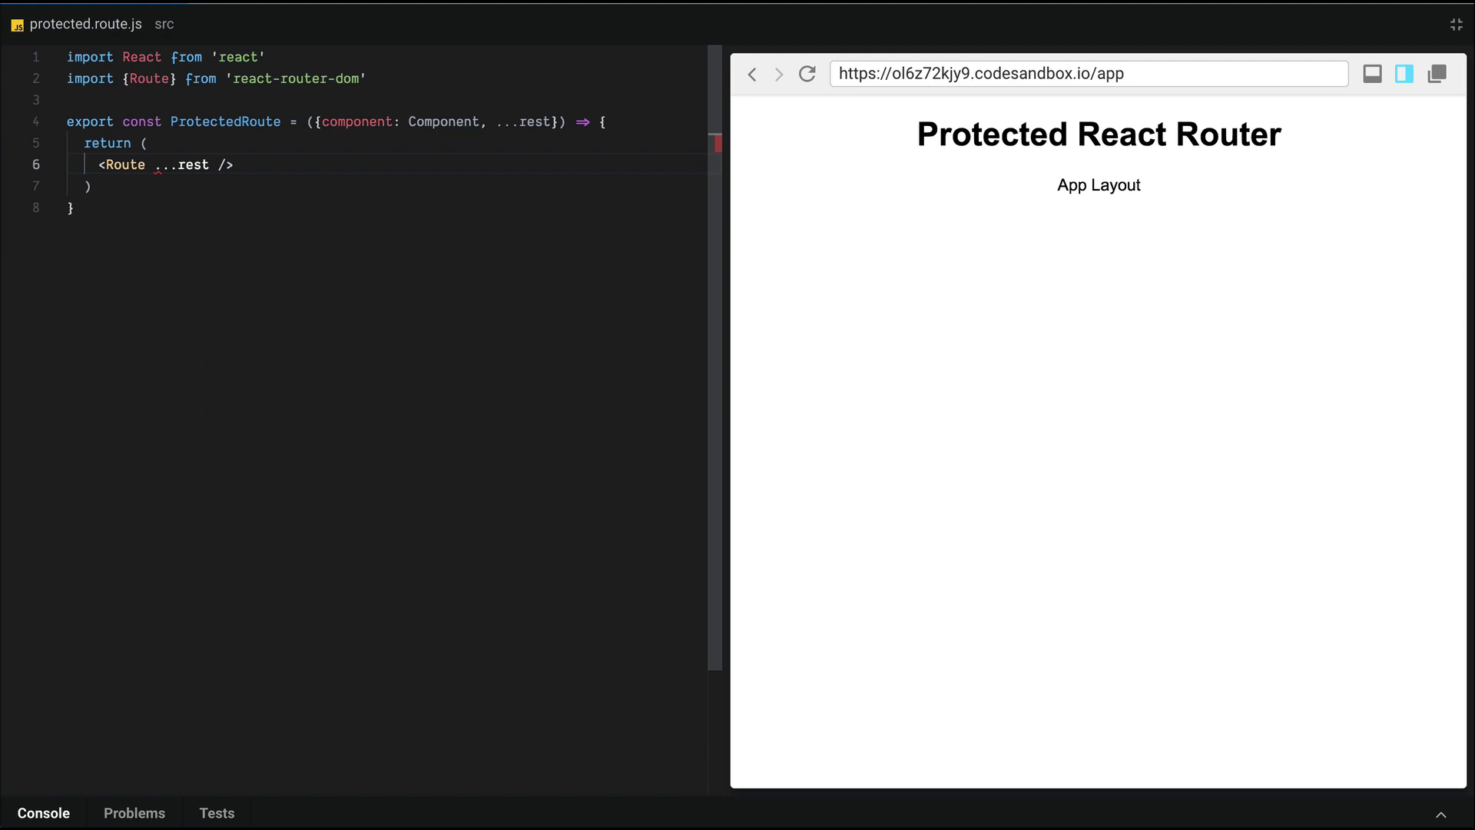
text( render)
text(=)
text({)
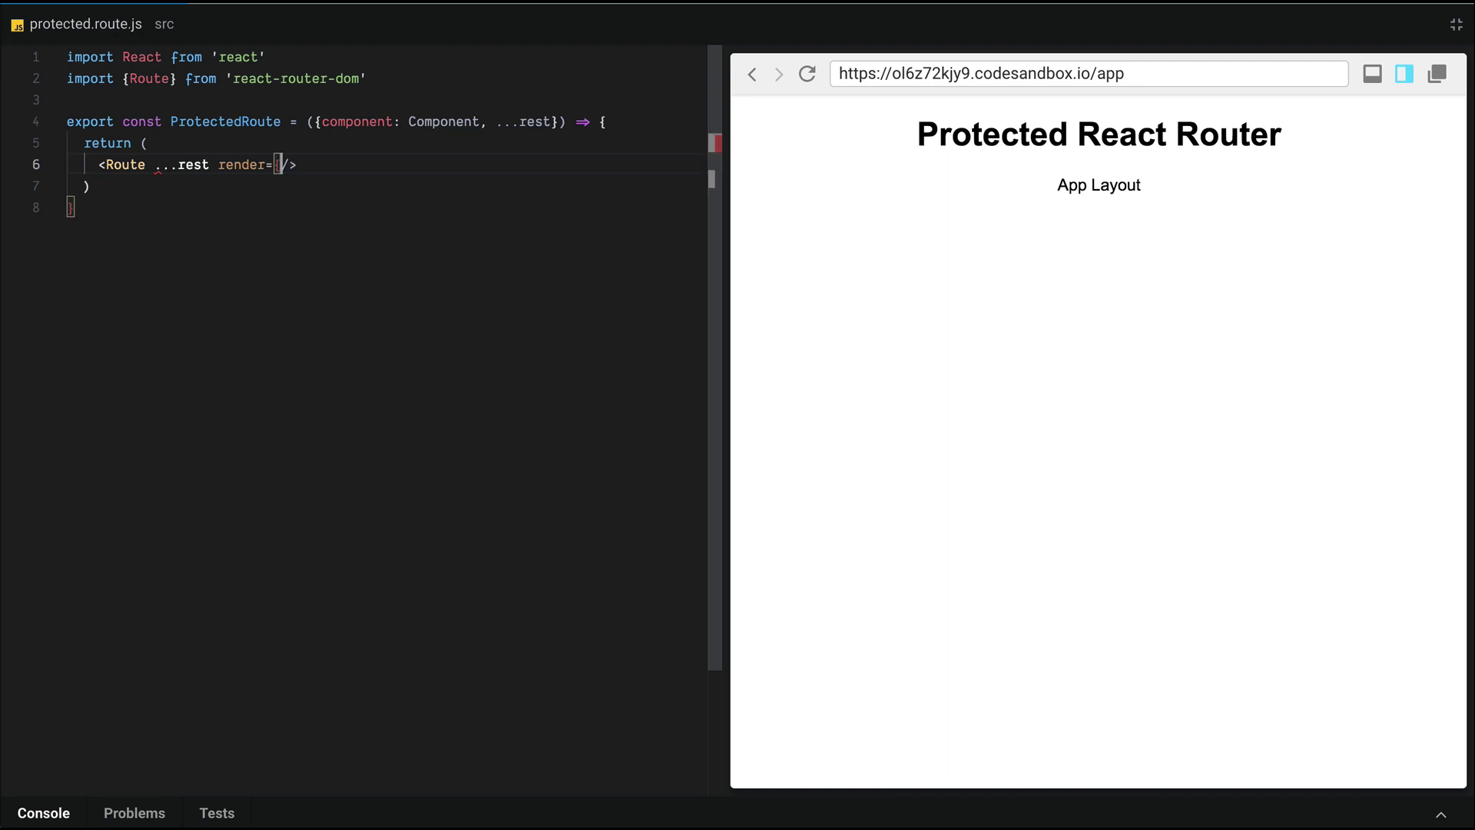
text(})
Give Route a render={props => { return <Component {...props} />; }} function.
key(Left)
key(Return)
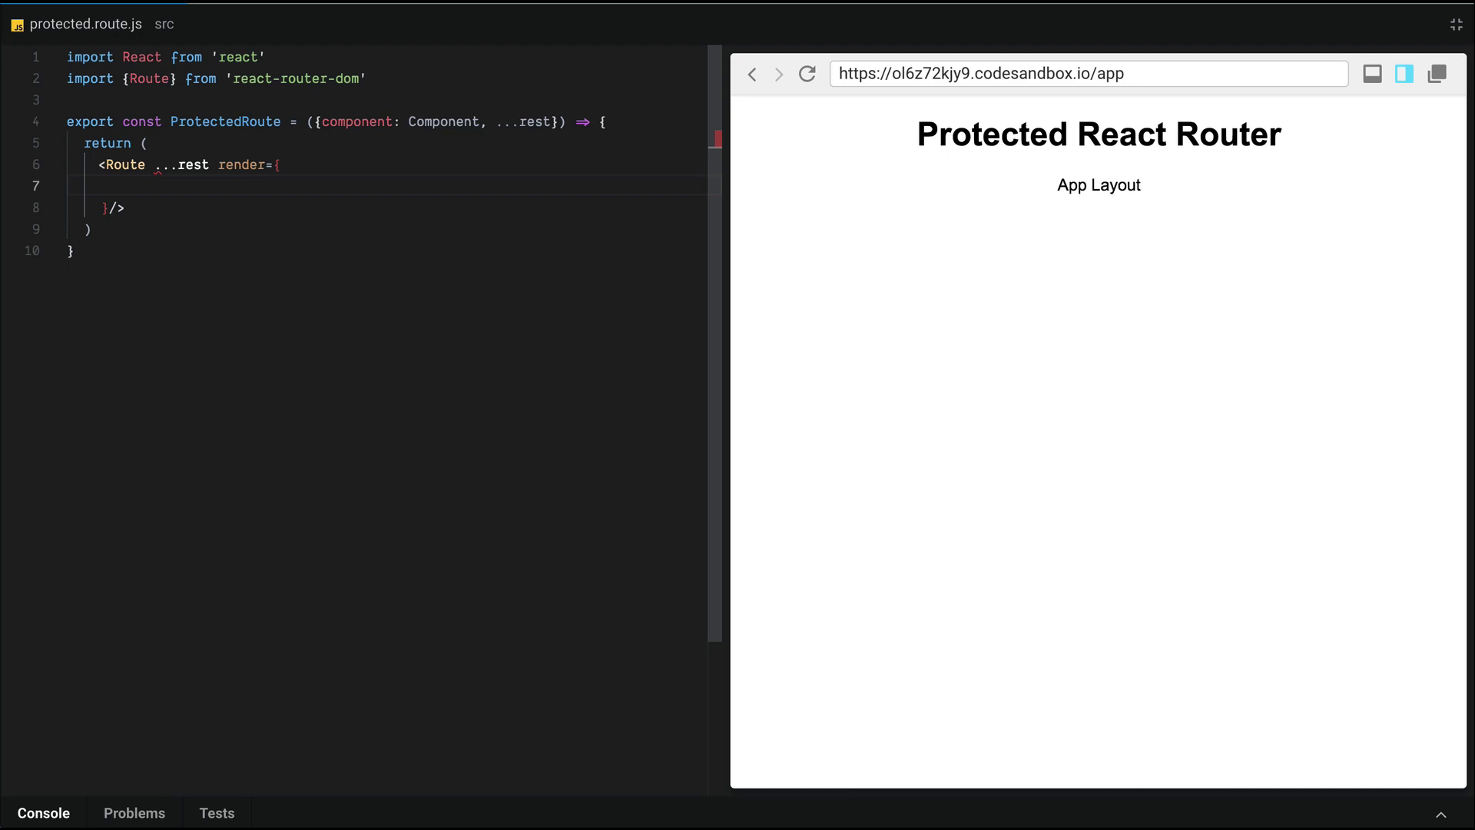
text(() => )
text({)
key(Return)
text(retur)
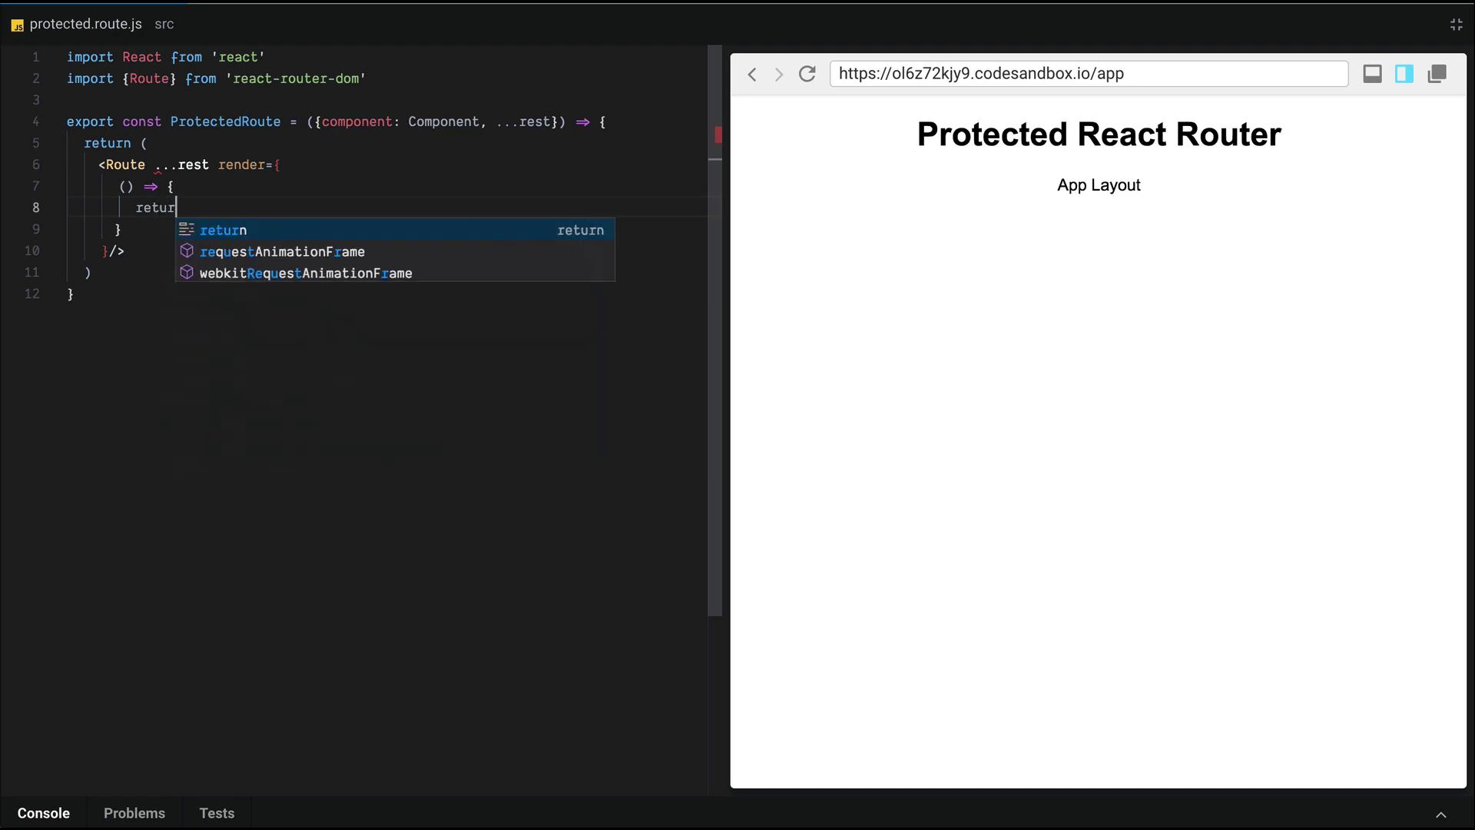
text(n <Component />)
click(126, 186)
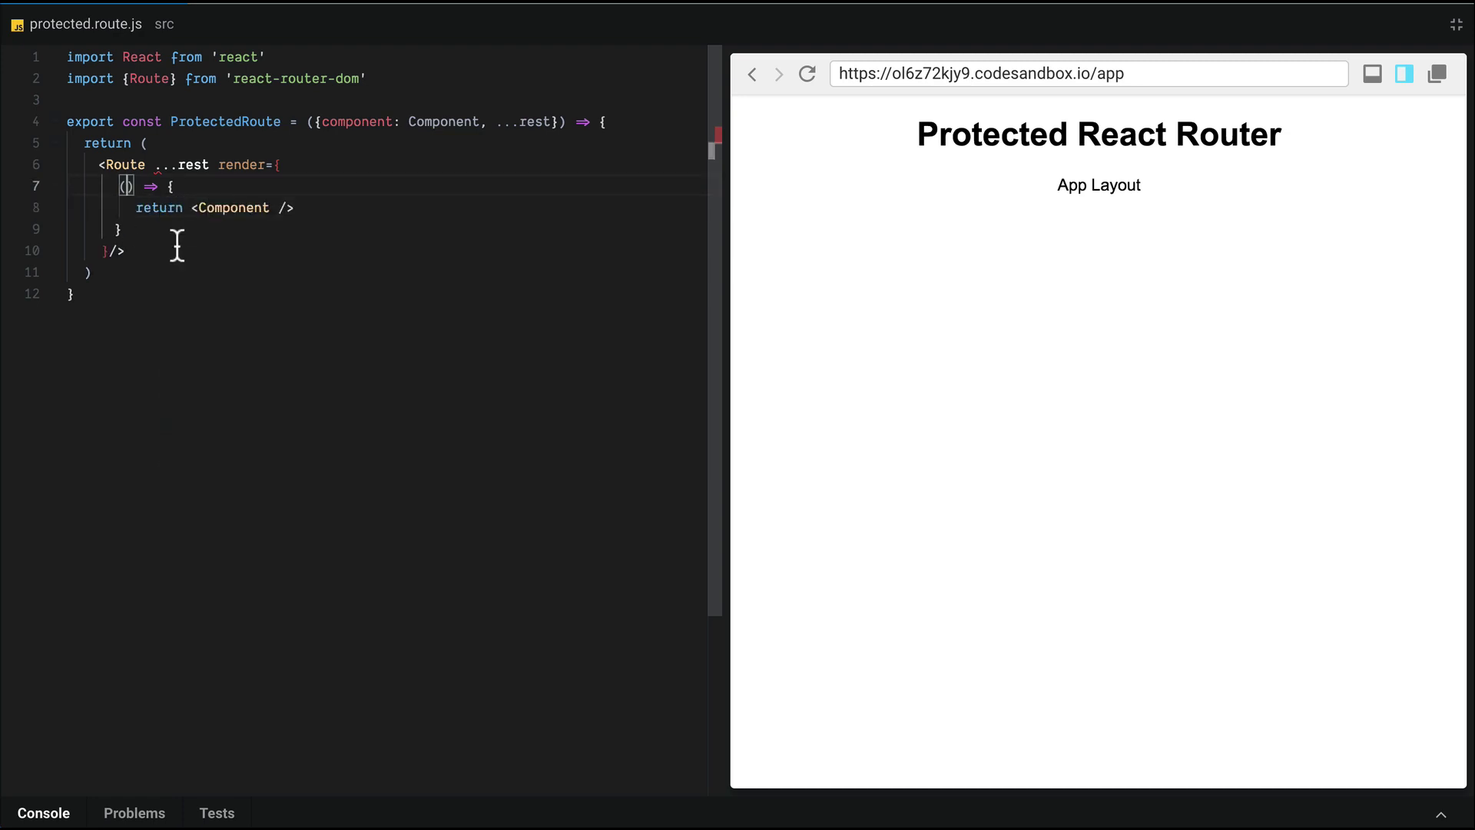
text(props)
click(278, 210)
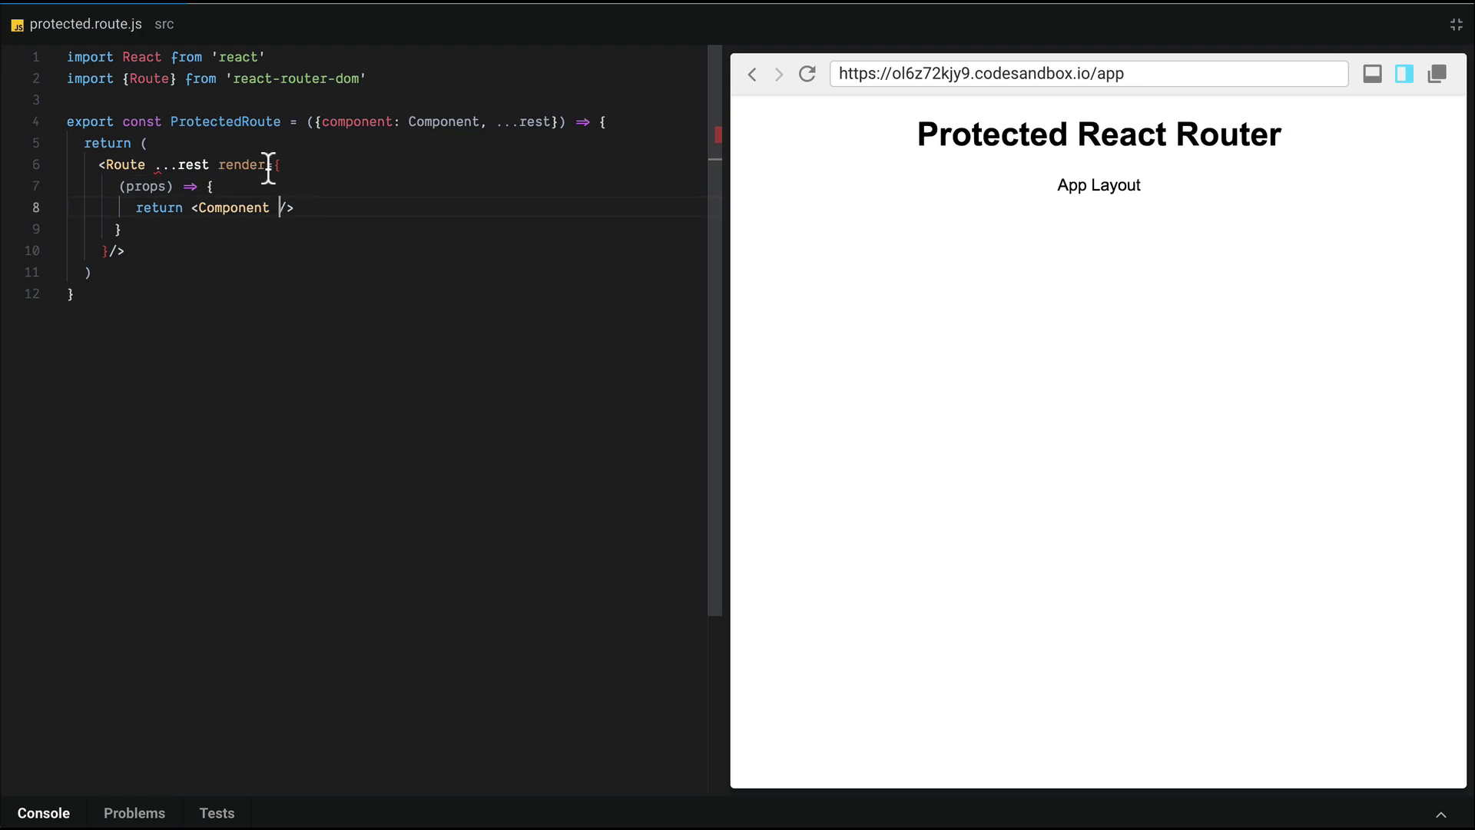
double_click(231, 211)
click(284, 213)
text({.)
text(..props})
Wrap ...rest in braces so it spreads onto Route, then run Prettier on the file.
click(156, 165)
text({)
key(Right)
key(Right)
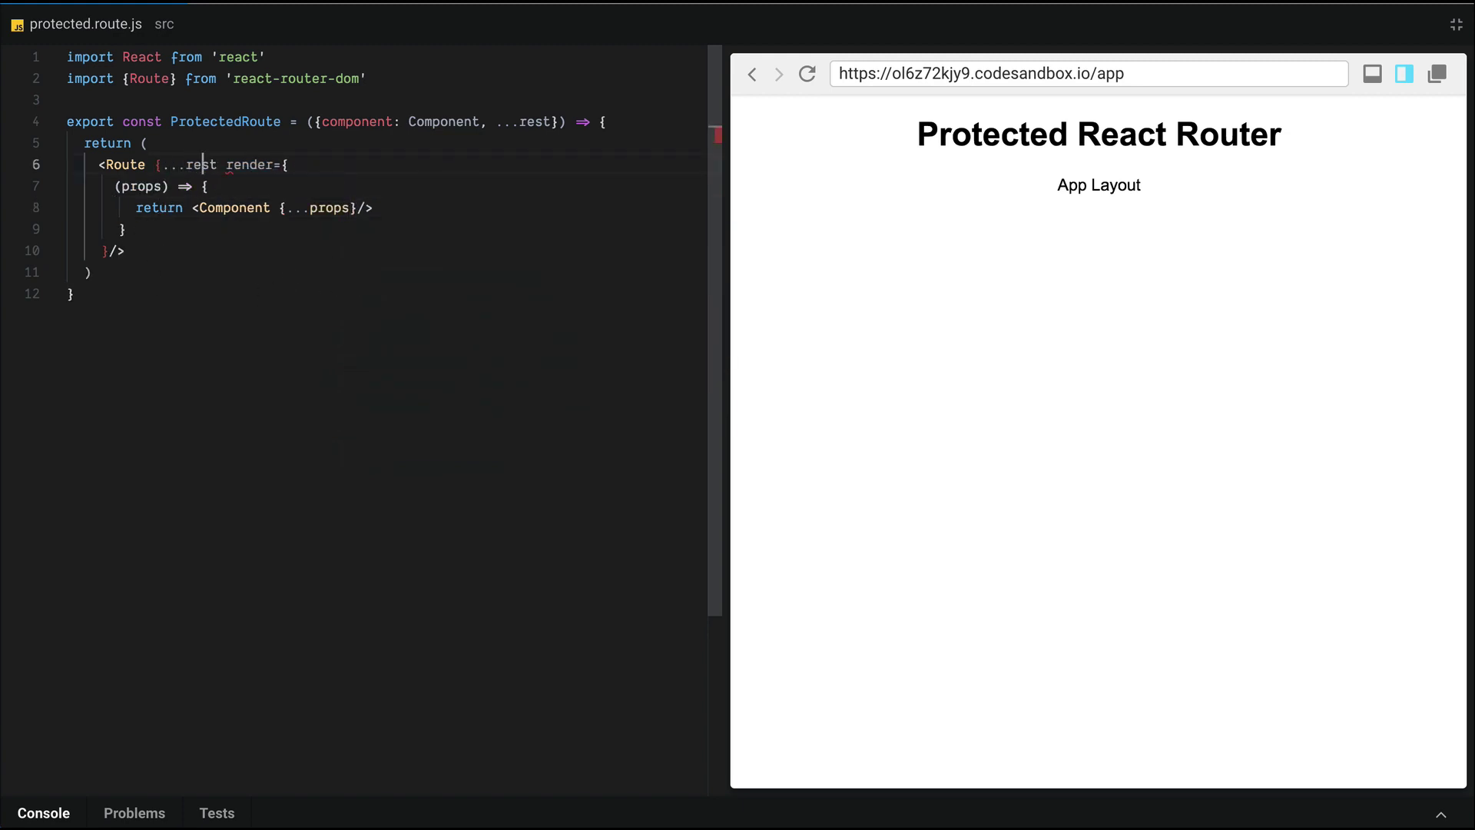
key(Right)
text(})
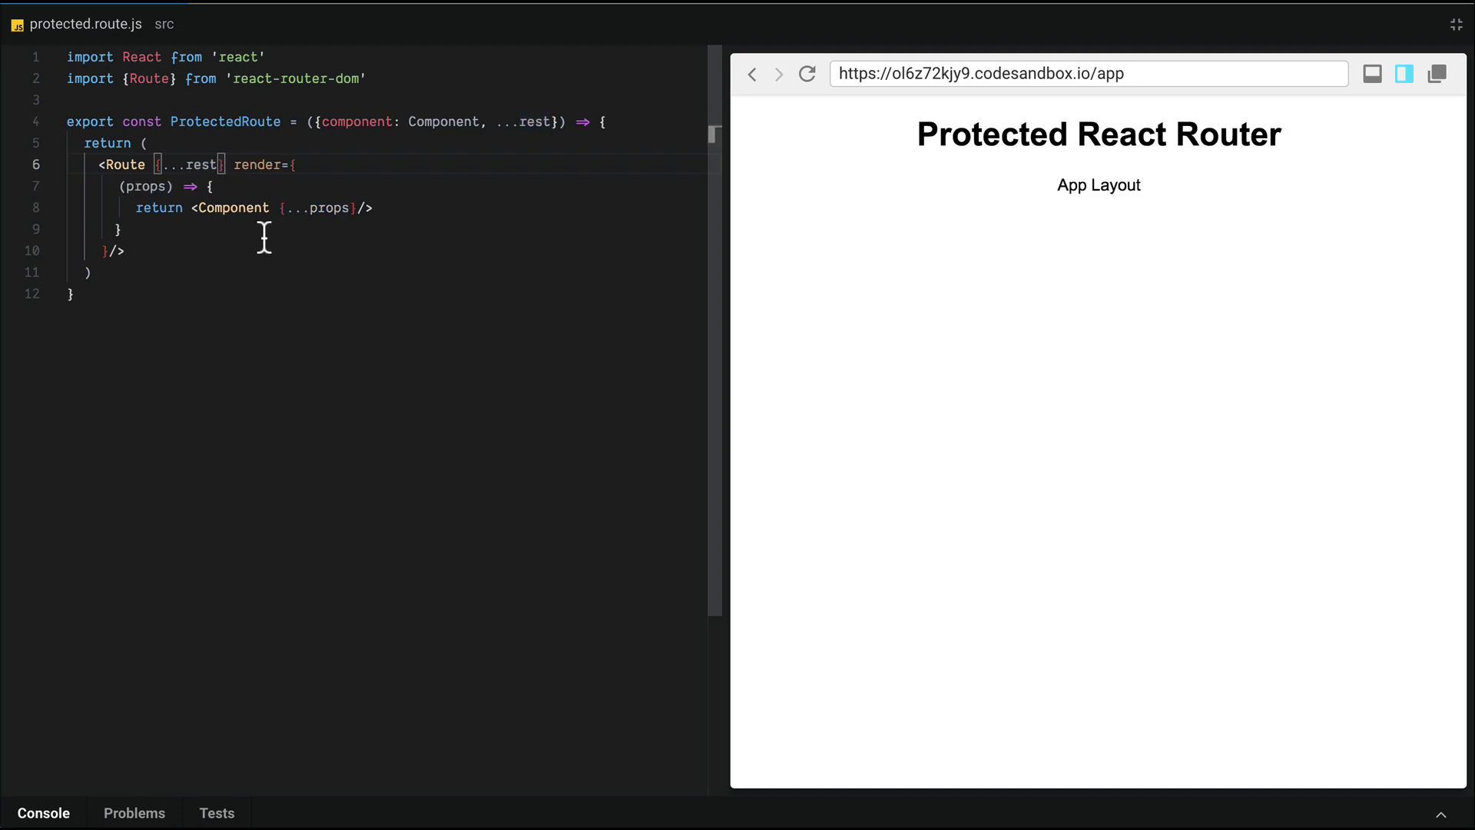
click(242, 228)
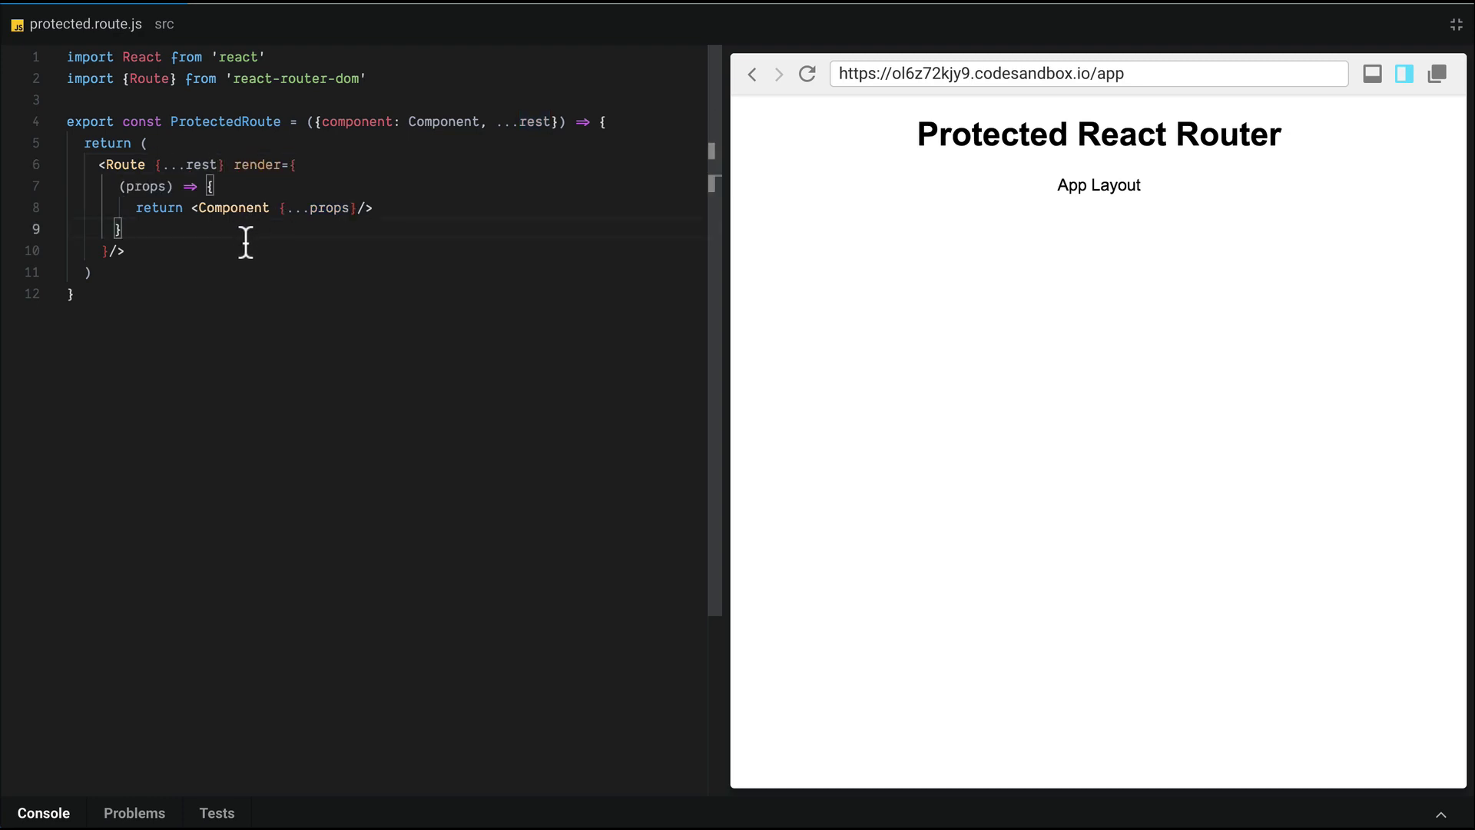
key(ctrl+s)
In index.js, add import { ProtectedRoute } from './protected.route'.
click(288, 311)
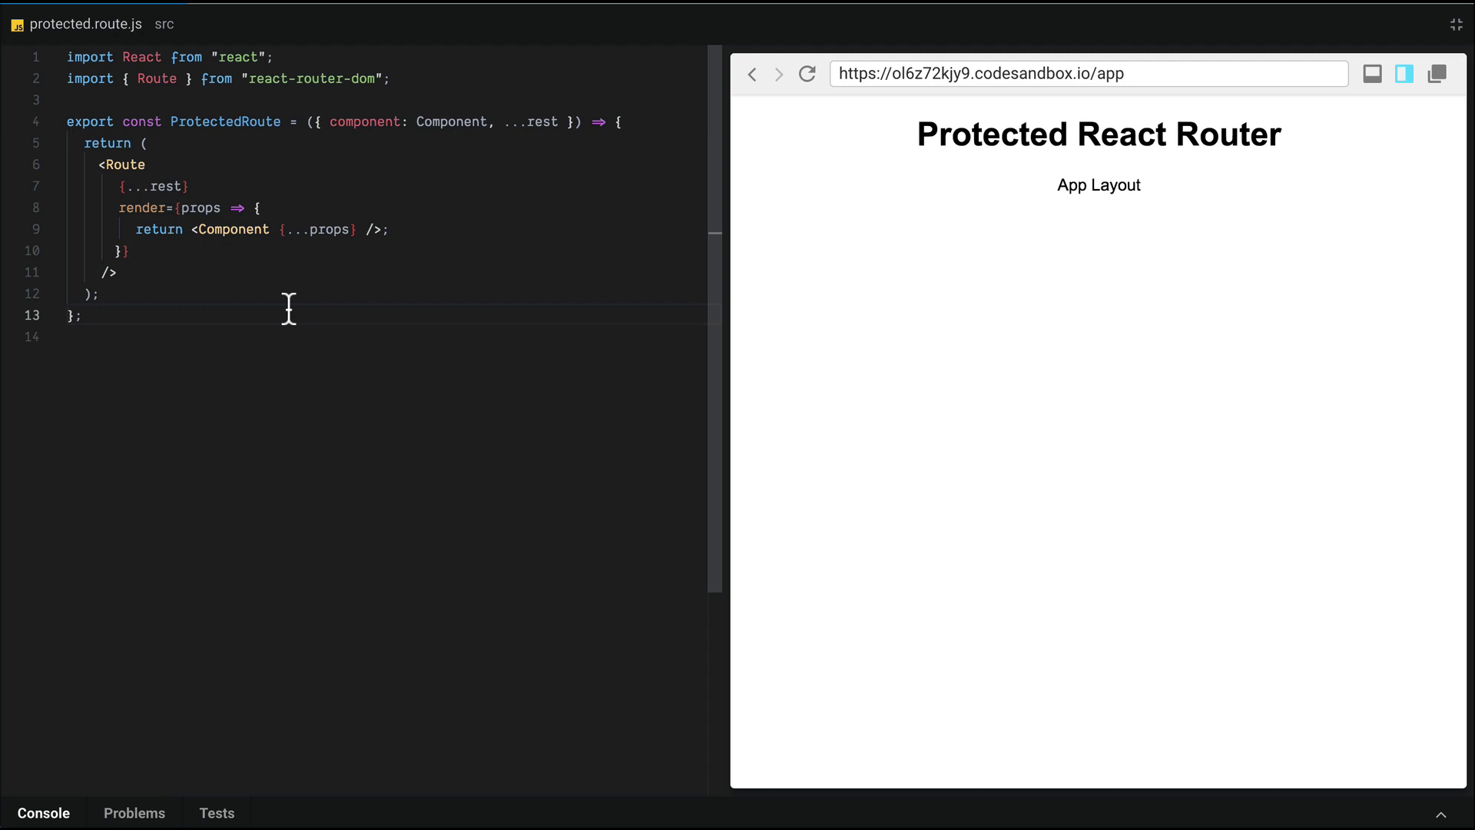
click(18, 35)
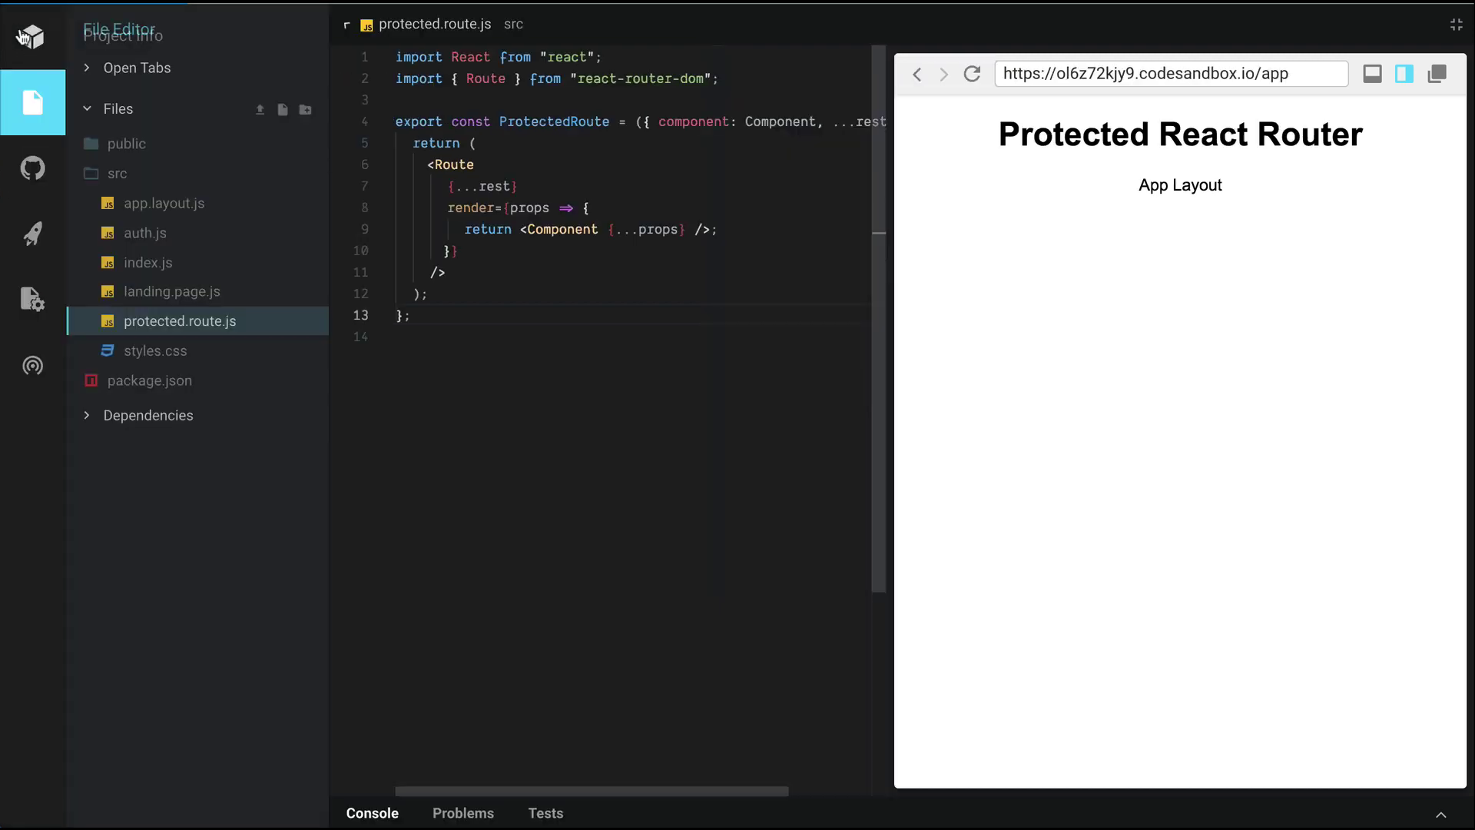
click(179, 264)
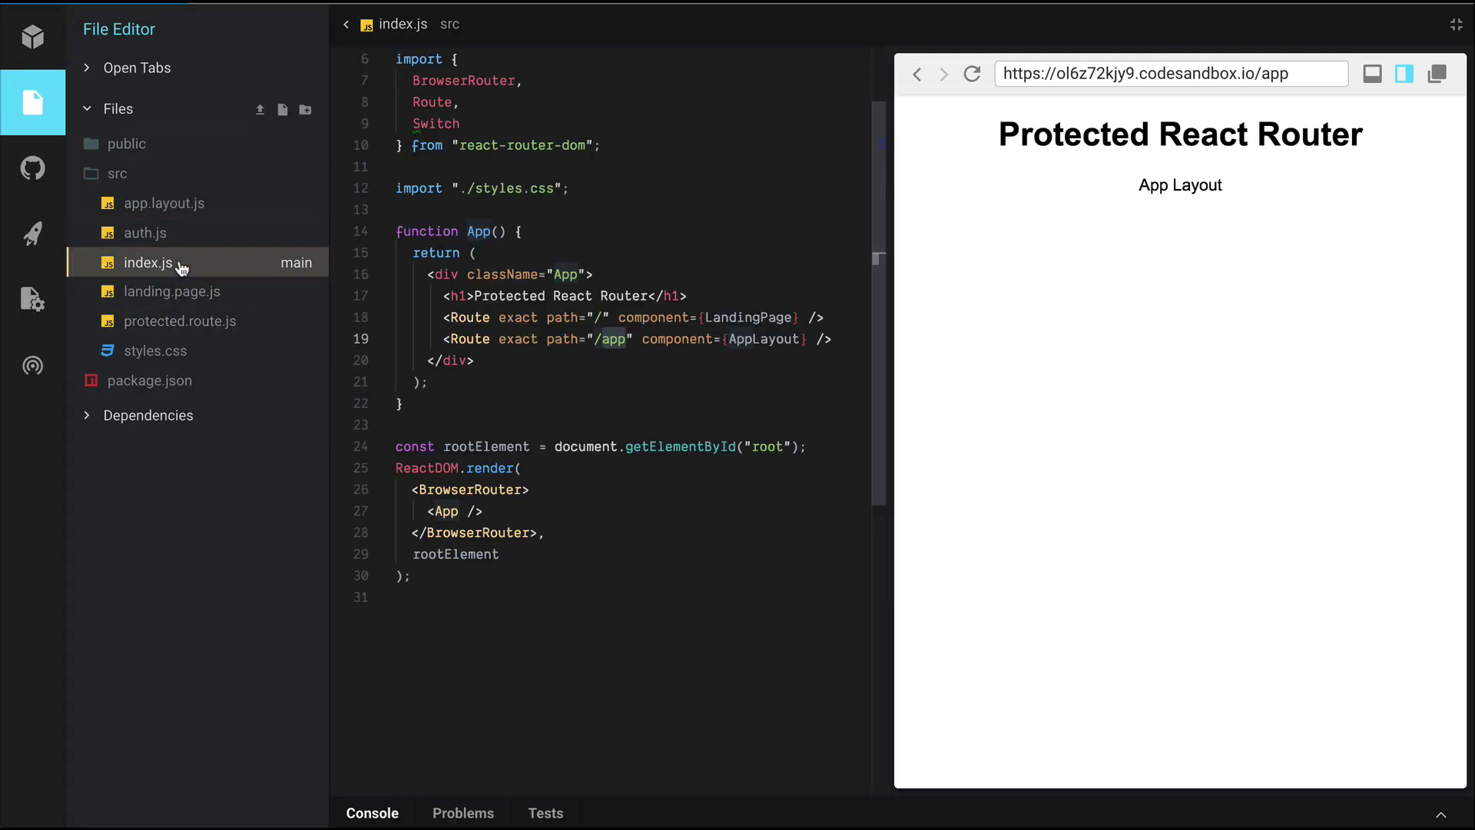
click(554, 170)
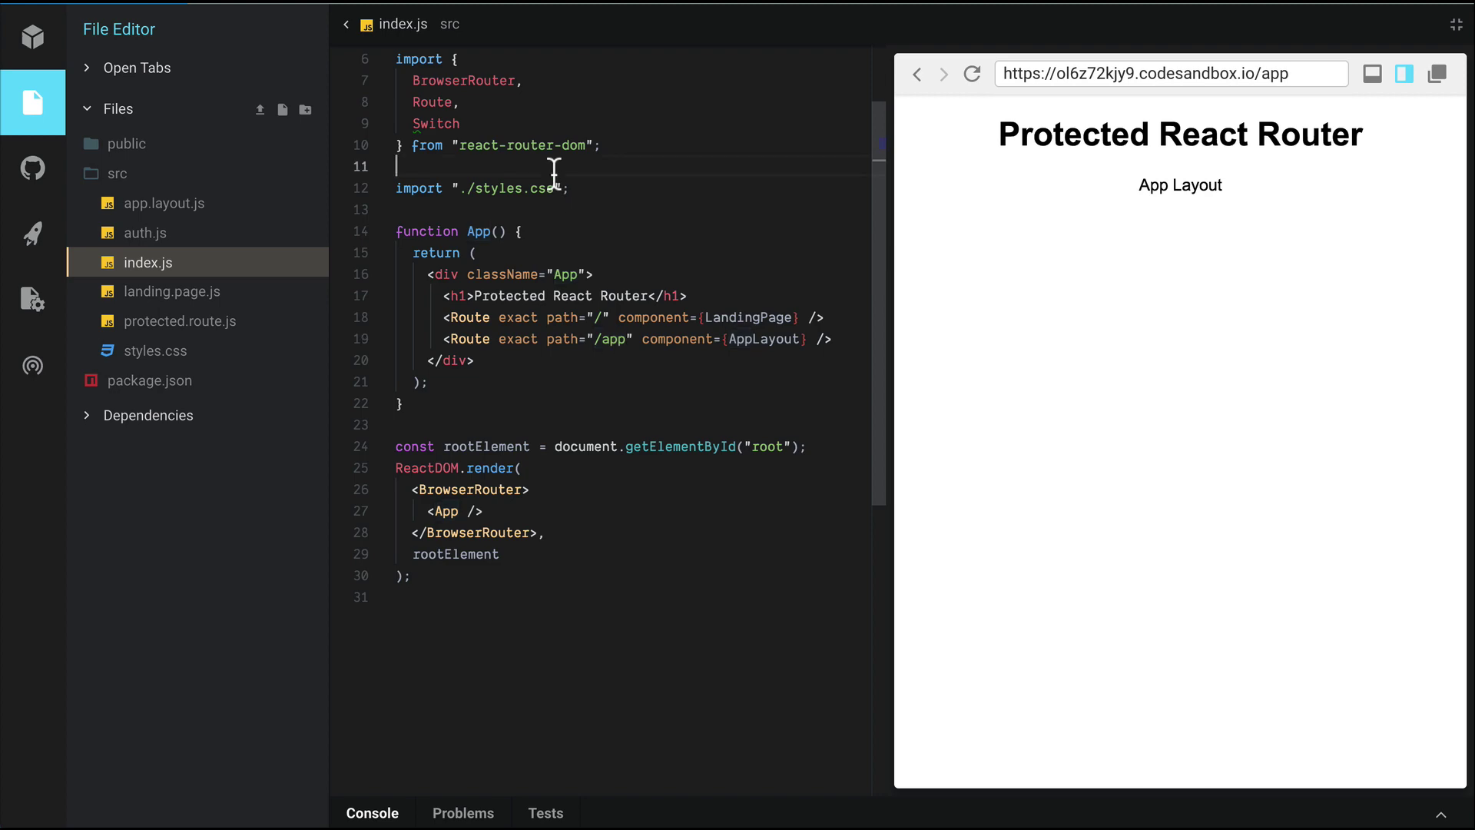
scroll(555, 171, up, 2)
click(520, 142)
text(import {Pro)
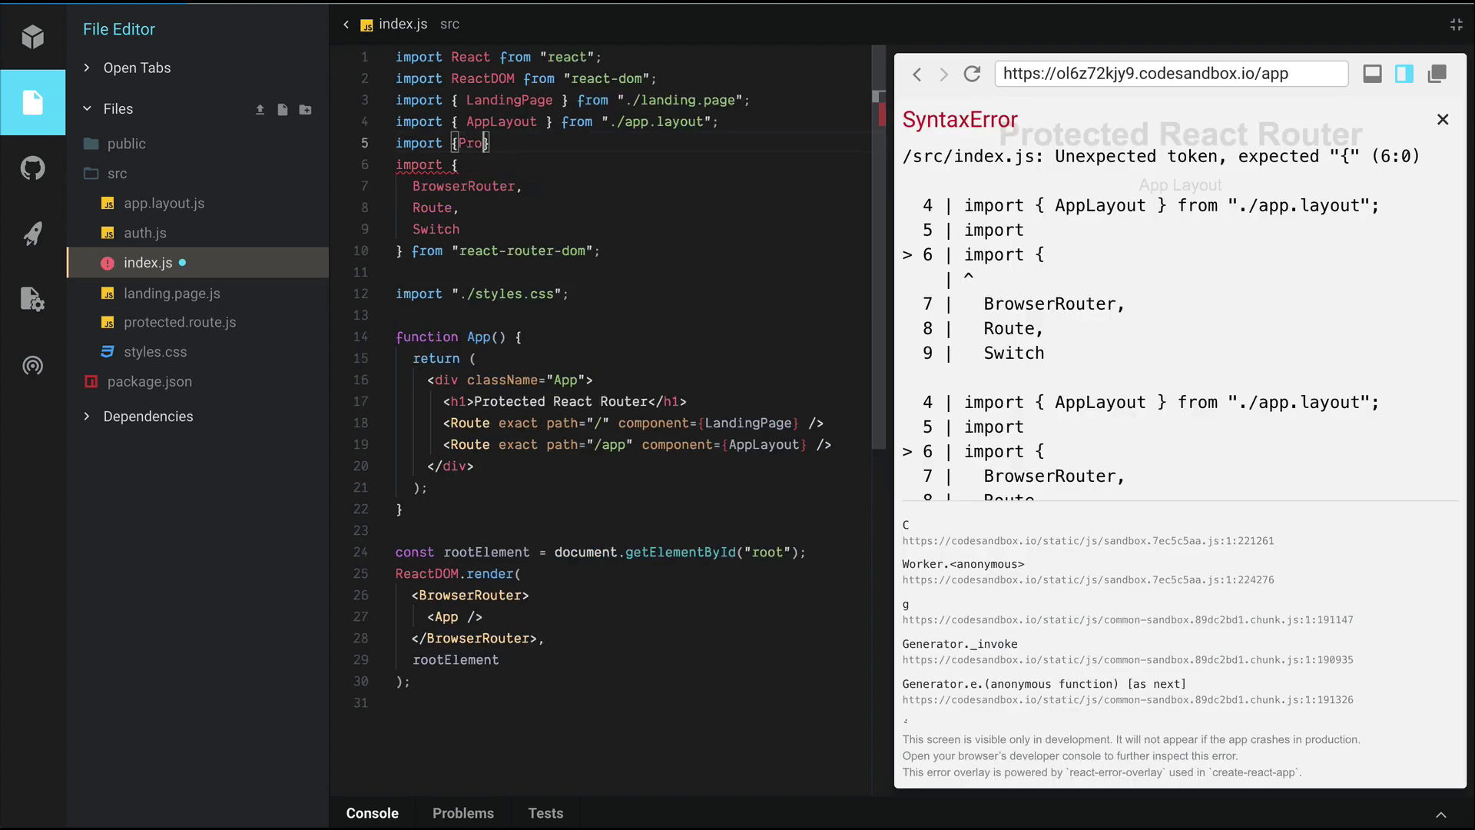
text(tectedRoute} from ')
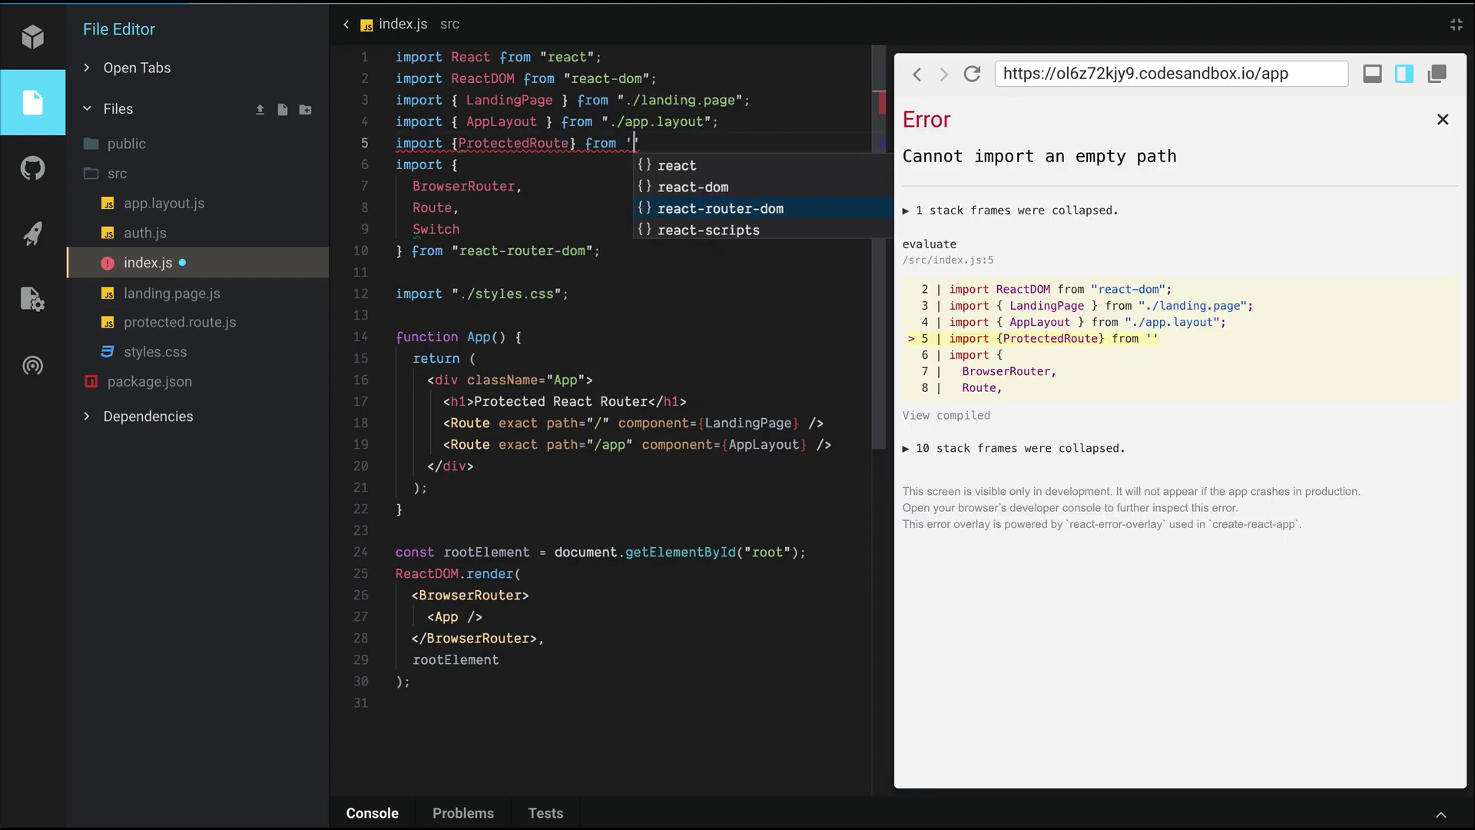
text(./protected.route')
key(Return)
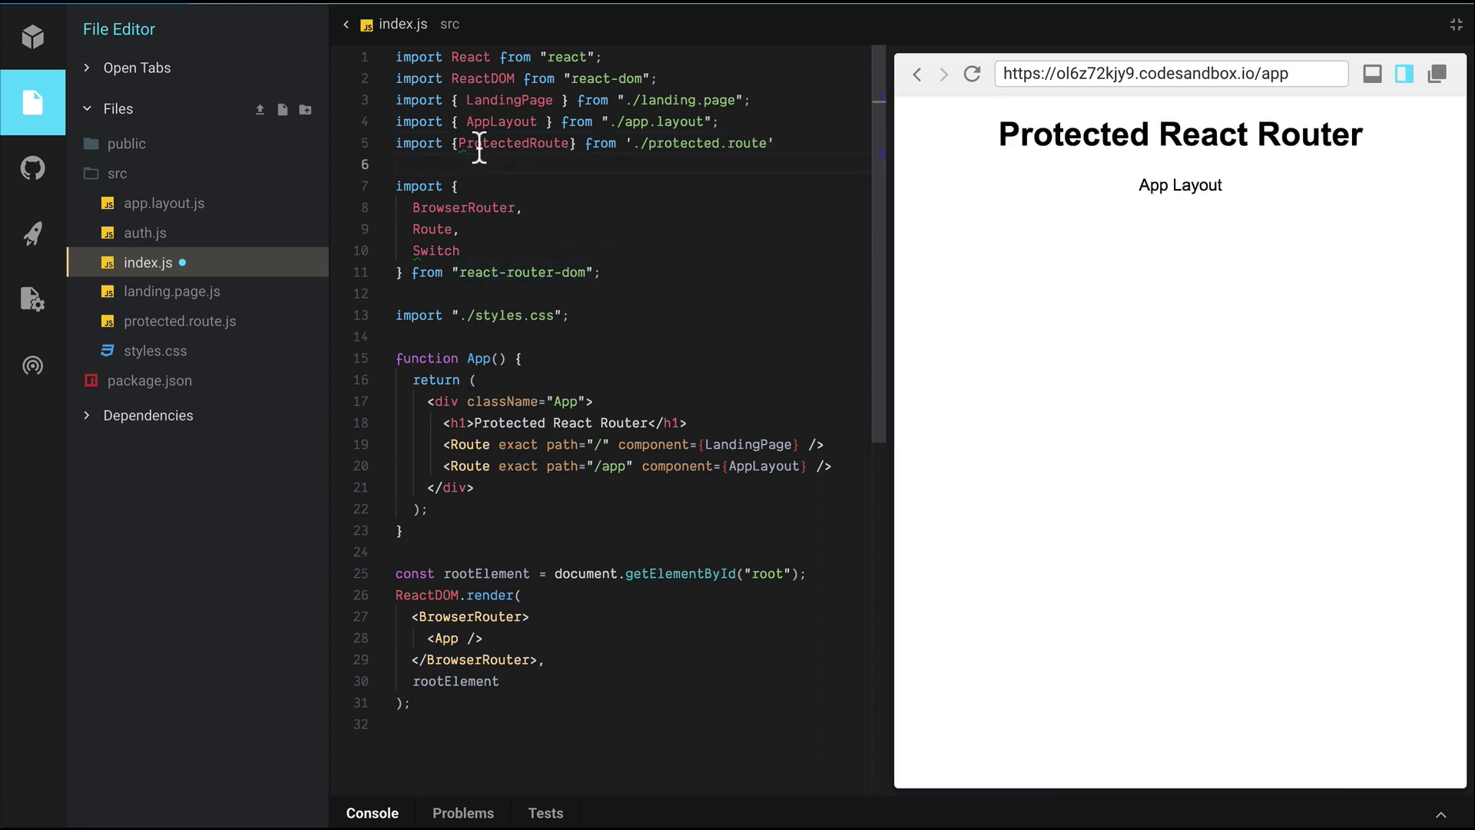
Change the exact /app Route rendering AppLayout into a ProtectedRoute and reformat the file.
double_click(480, 146)
click(467, 465)
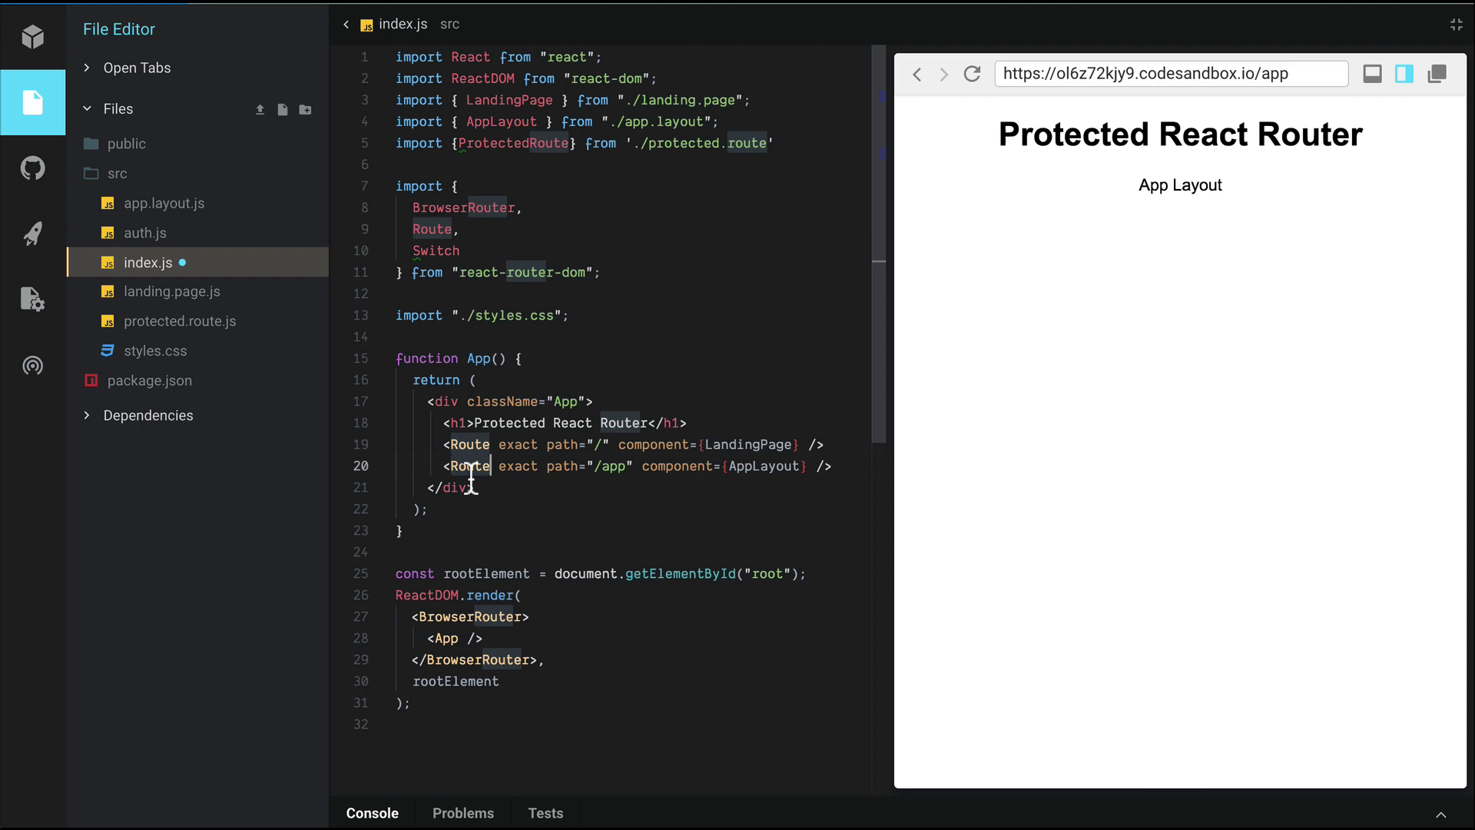
text(Protected)
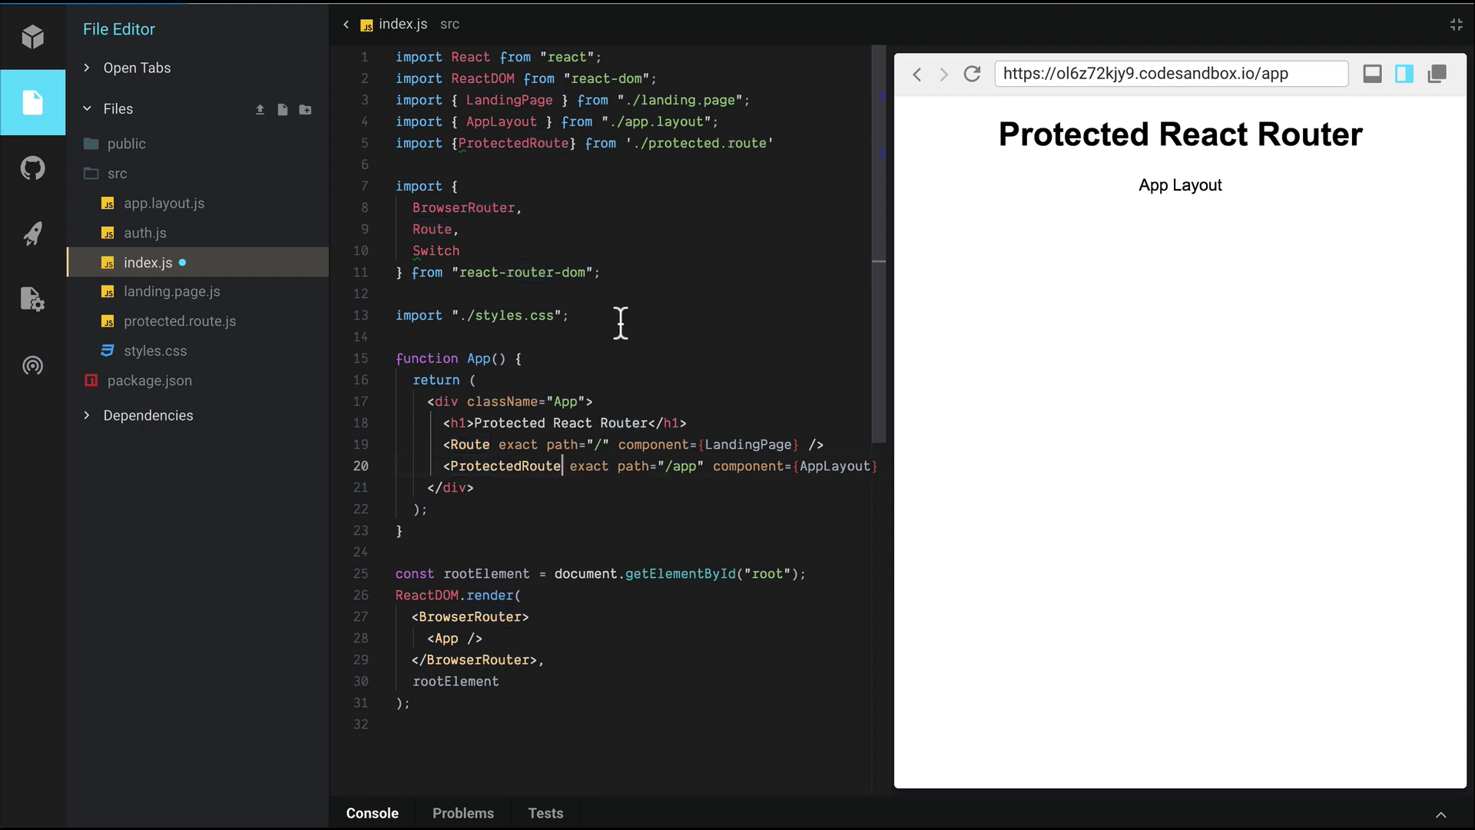
key(ctrl+s)
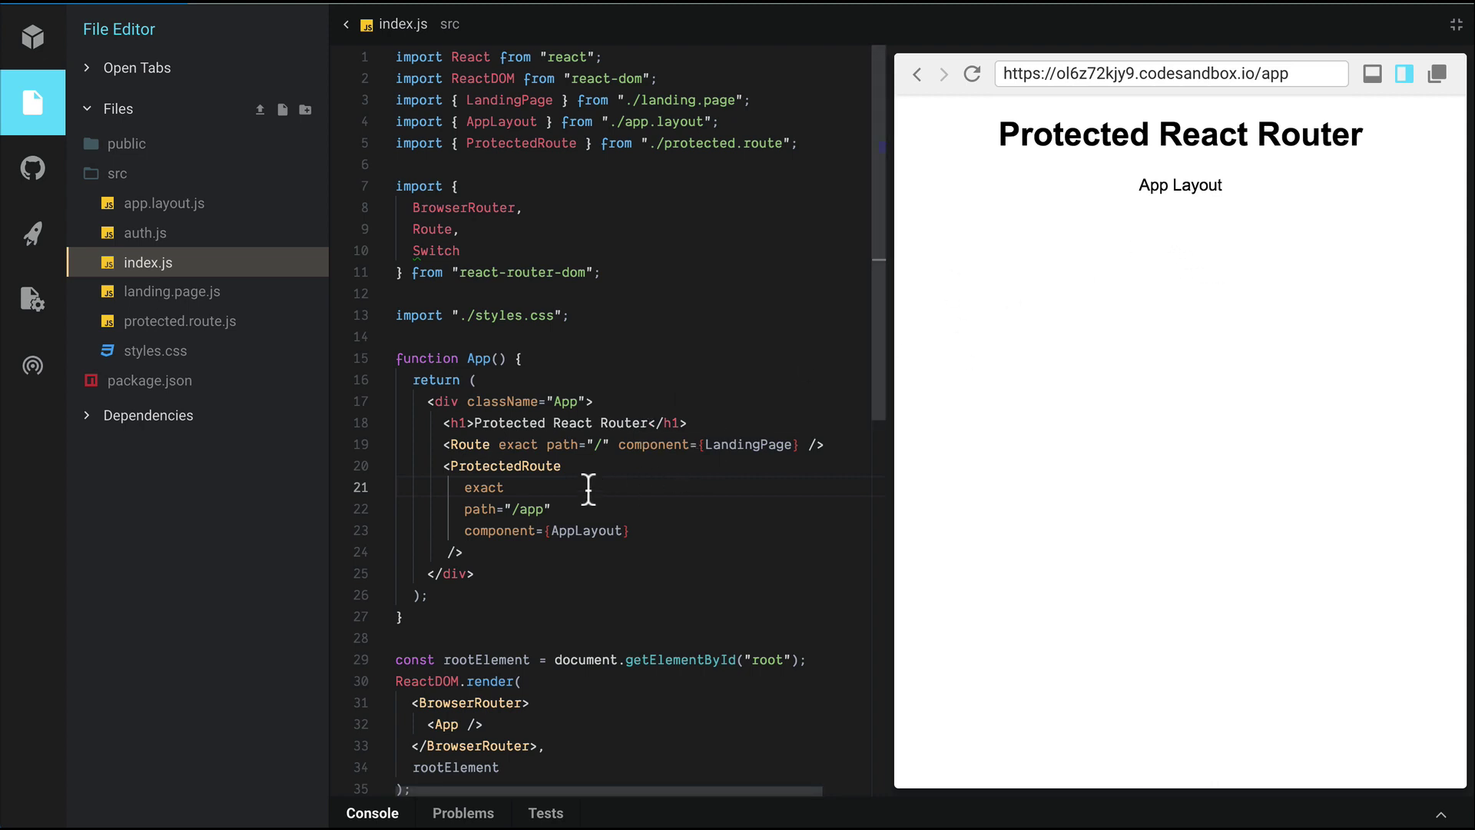
click(513, 465)
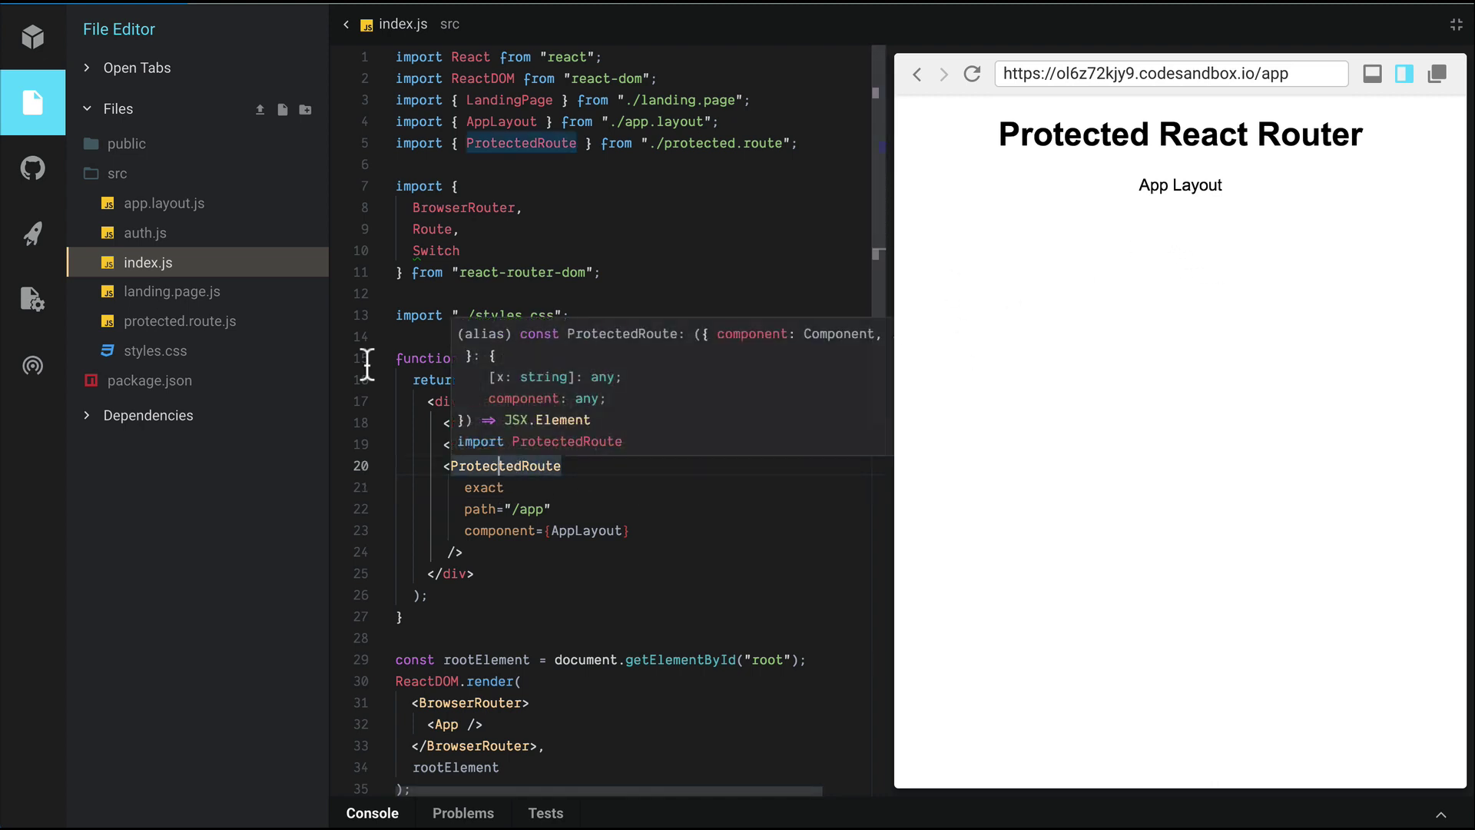
Reopen protected.route.js full width and review the Component parameter and the render function.
click(212, 327)
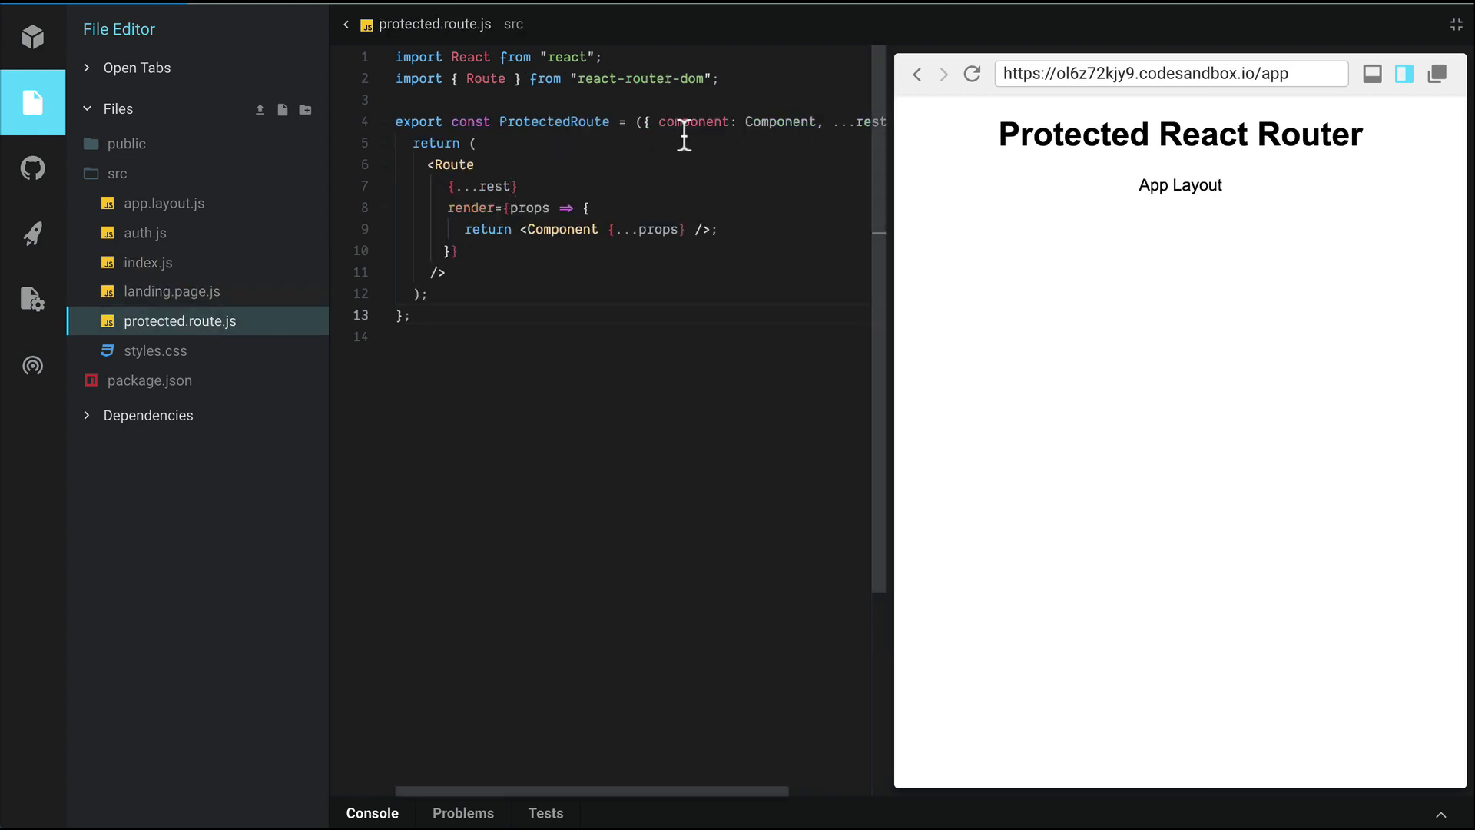
click(347, 29)
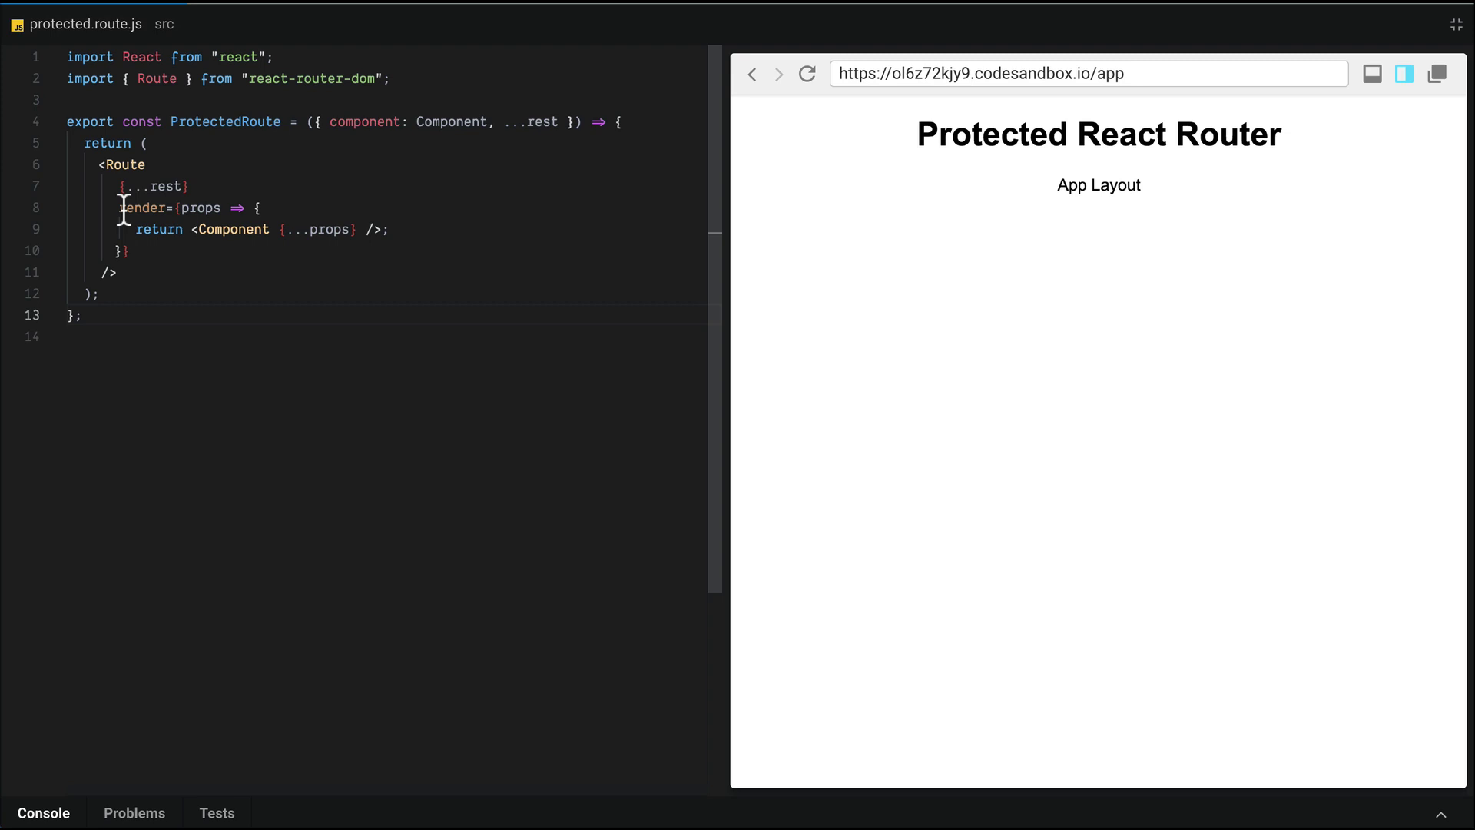
drag(99, 164, 178, 280)
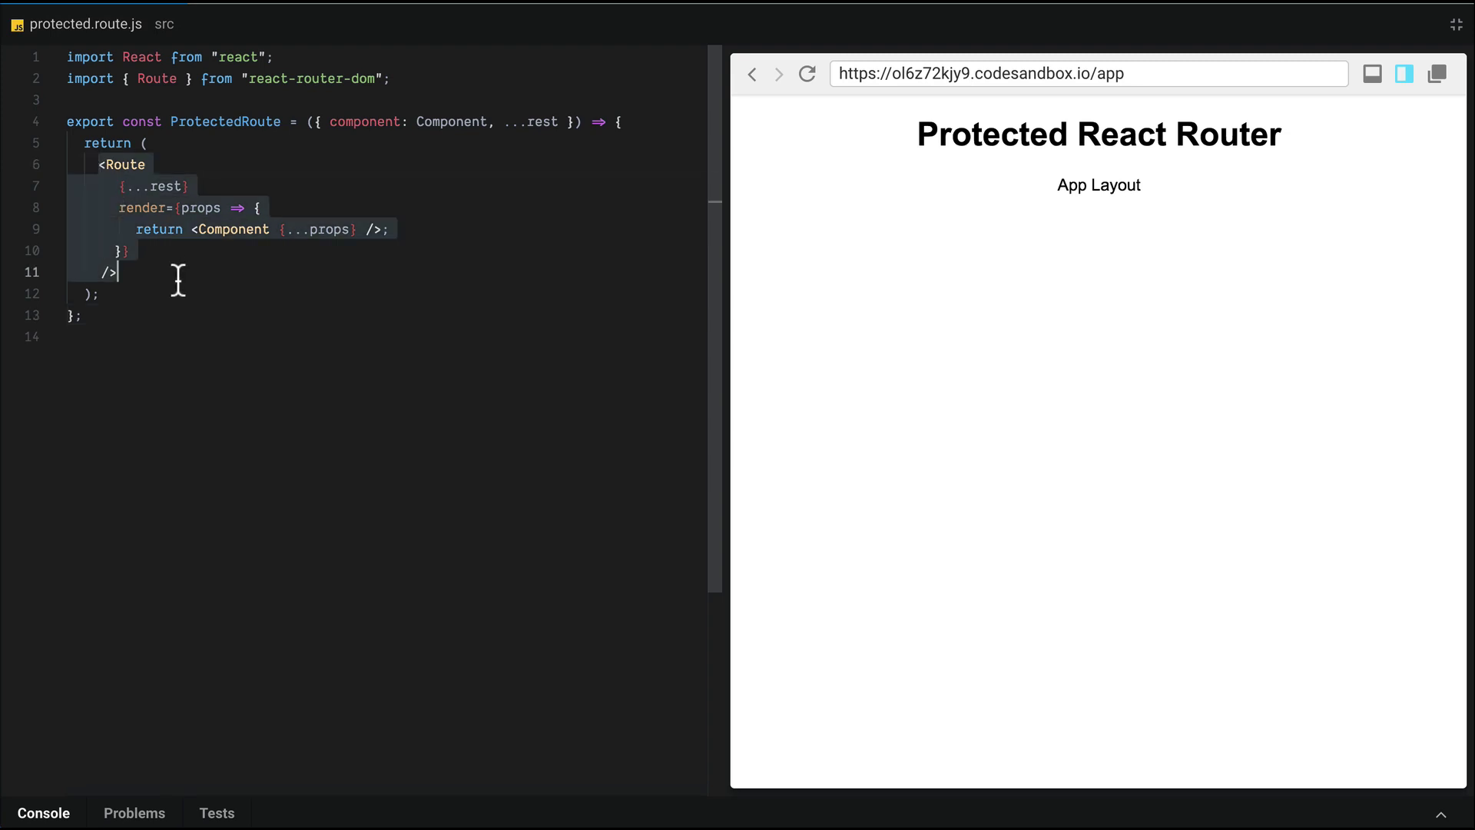
click(373, 130)
double_click(455, 129)
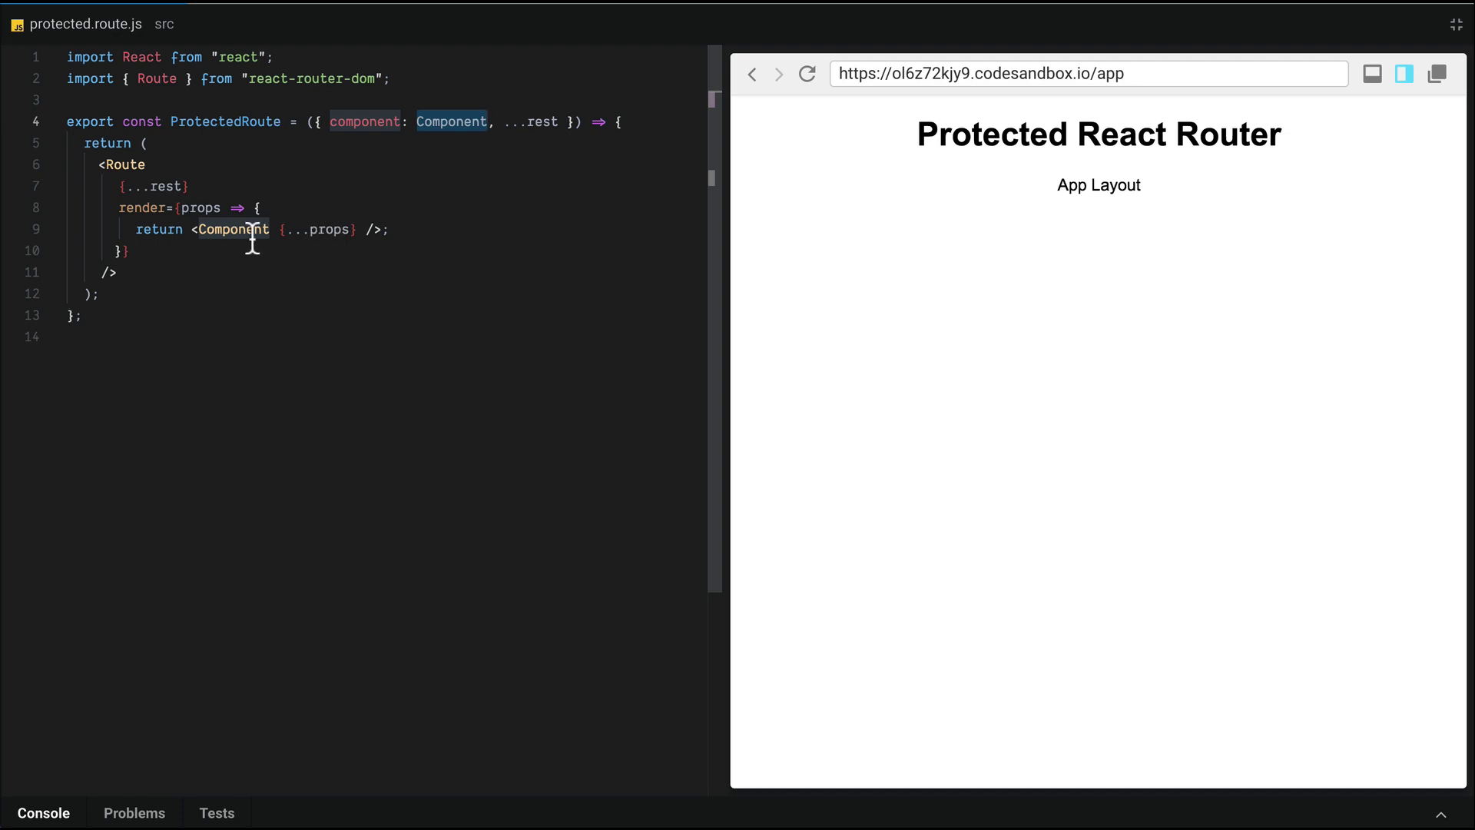
click(198, 230)
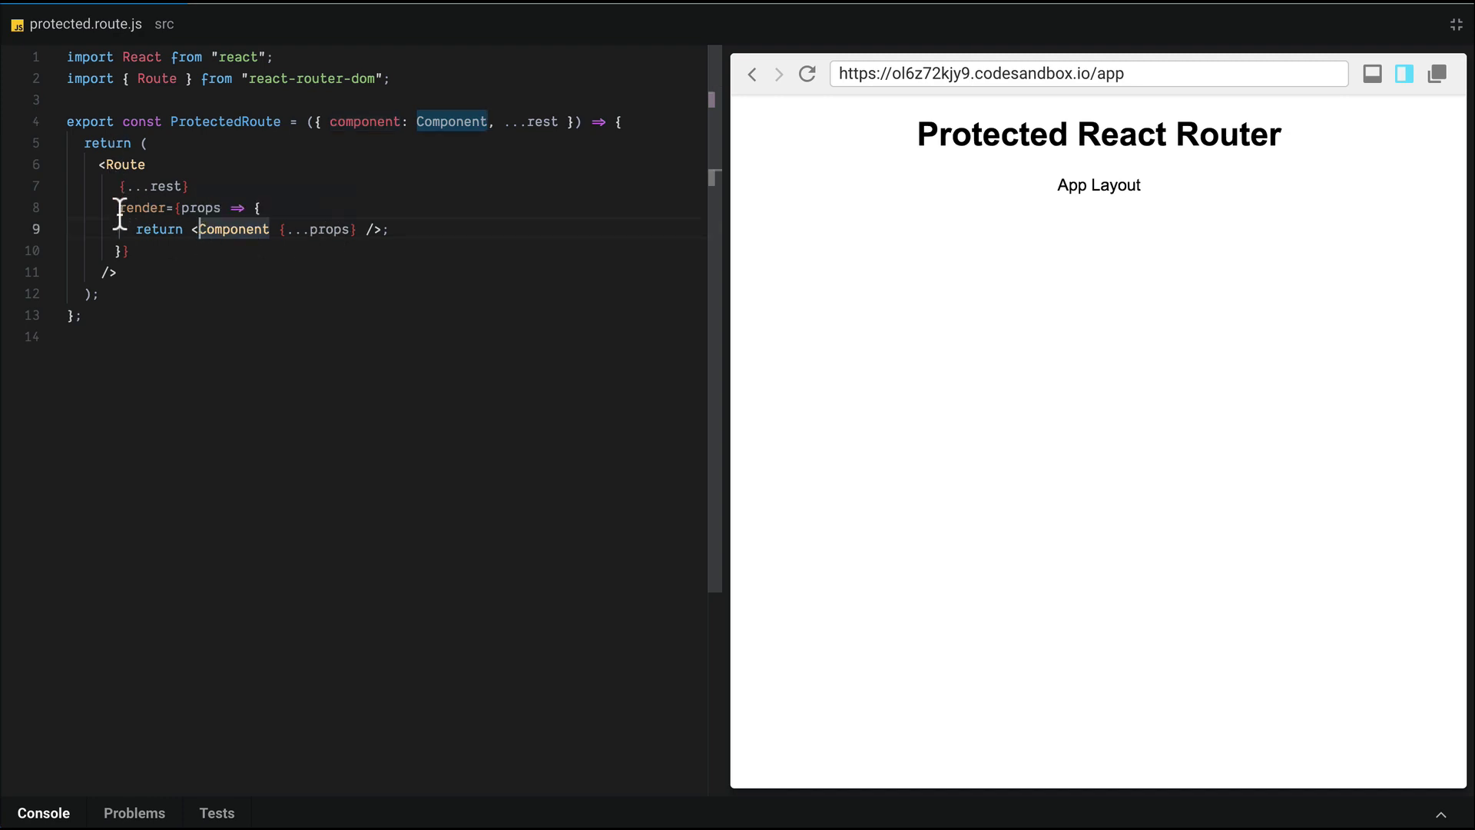
drag(119, 209, 142, 261)
key(Escape)
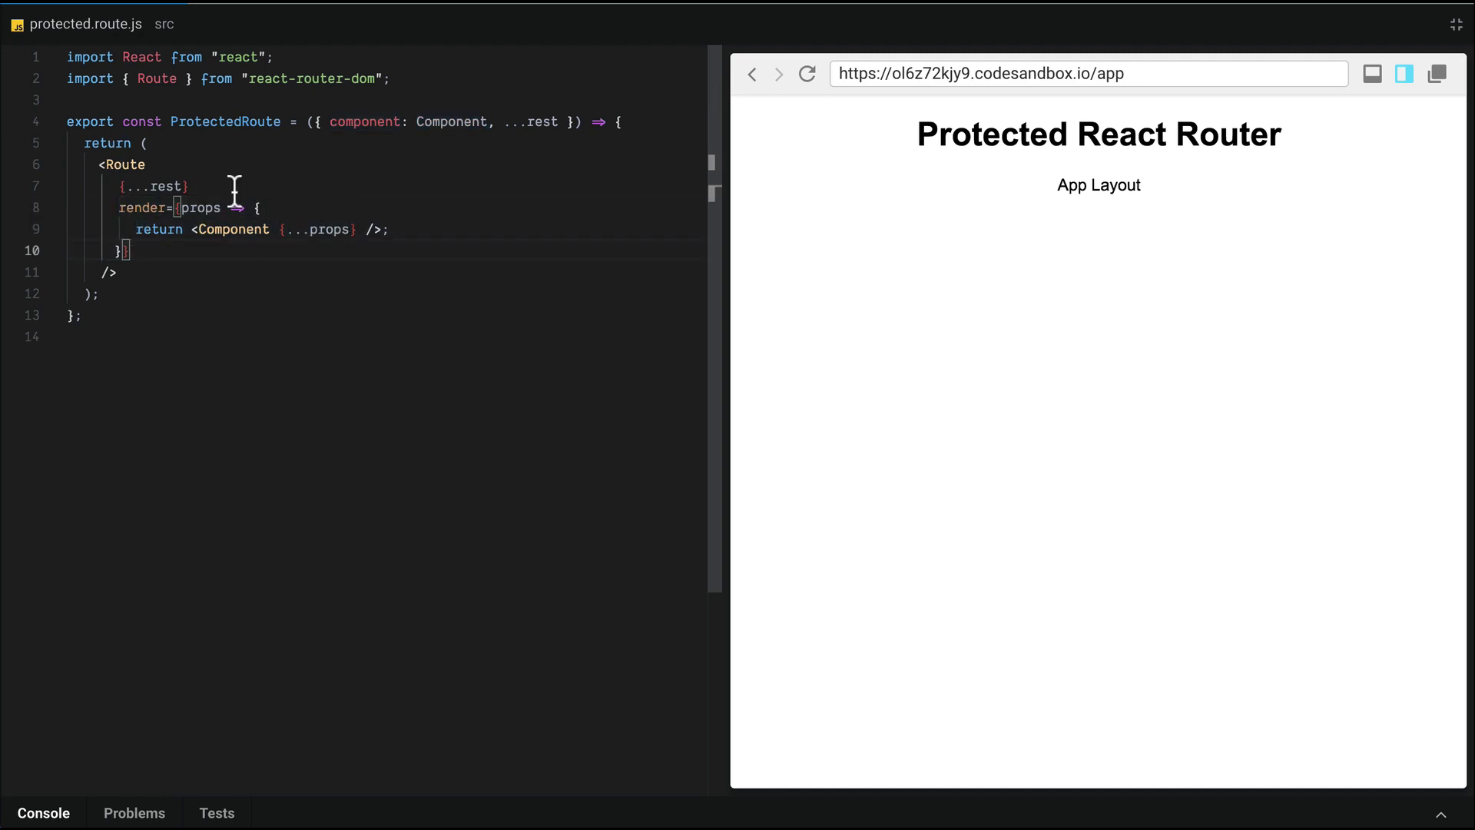
Import auth from "./auth" at the top of protected.route.js.
click(137, 102)
text(i)
key(Escape)
text(mpor)
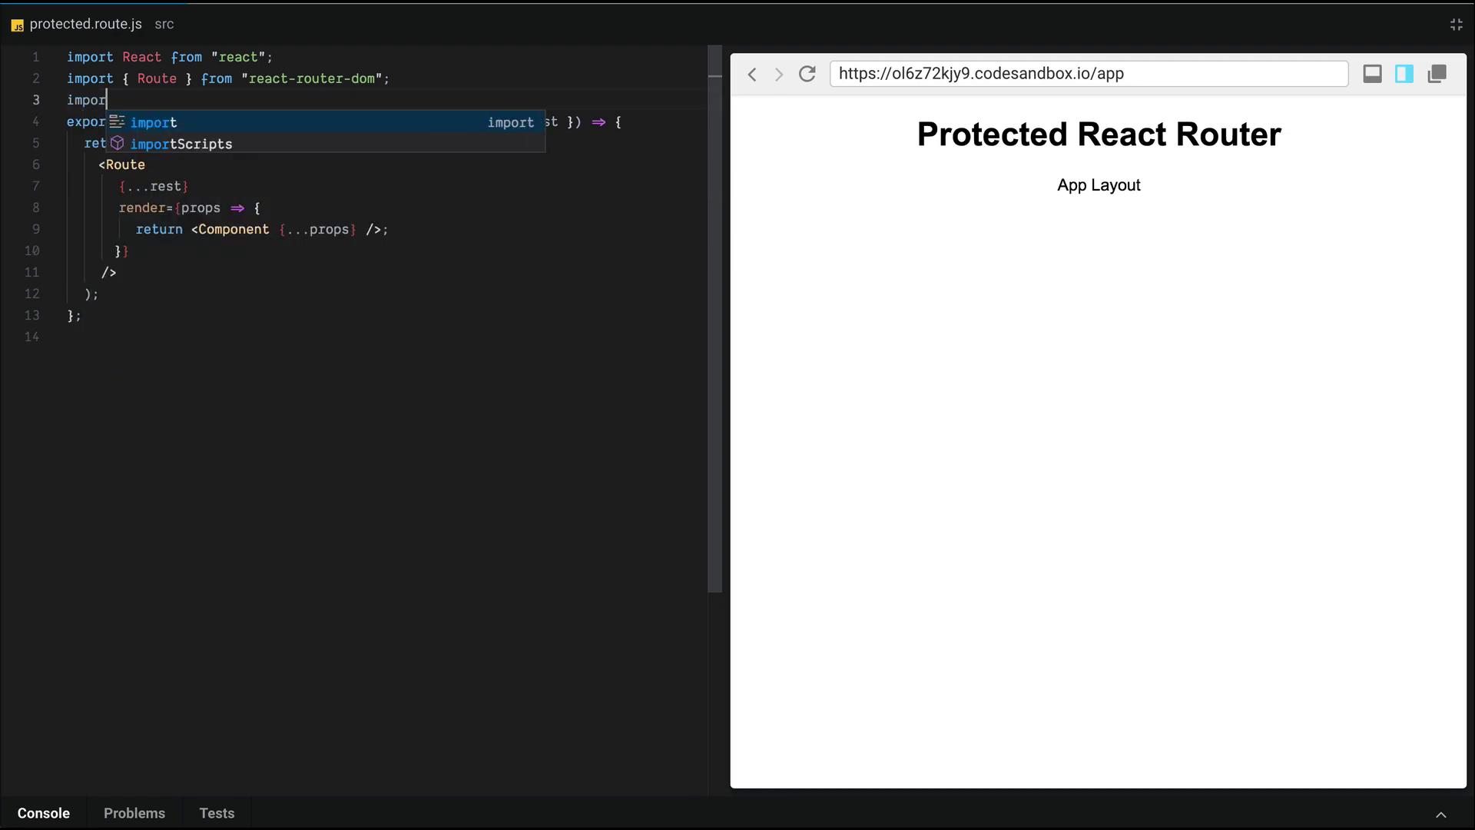
text(t tauth fro)
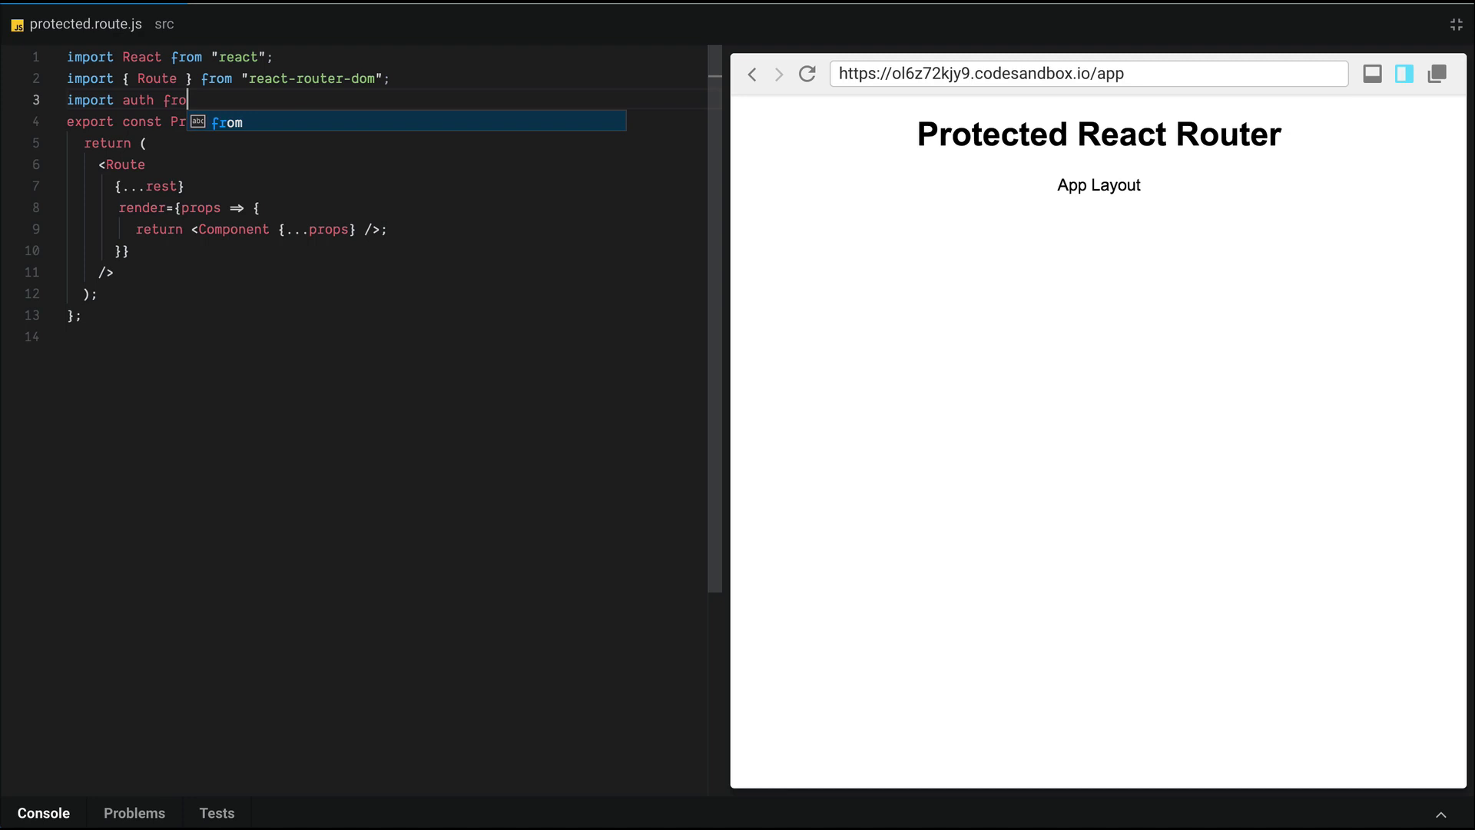
text(m '../a)
key(Return)
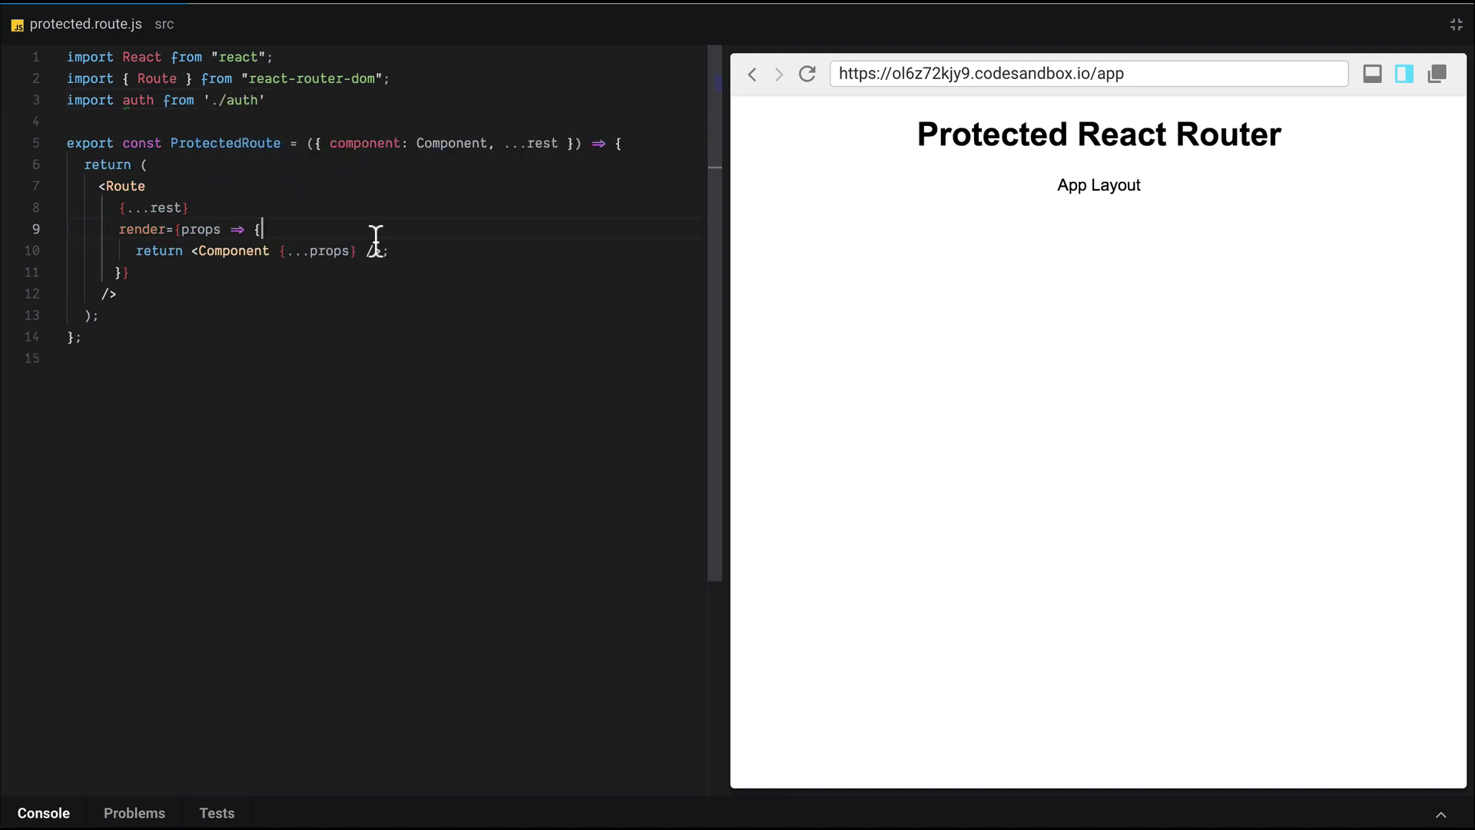
key(Return)
text(i)
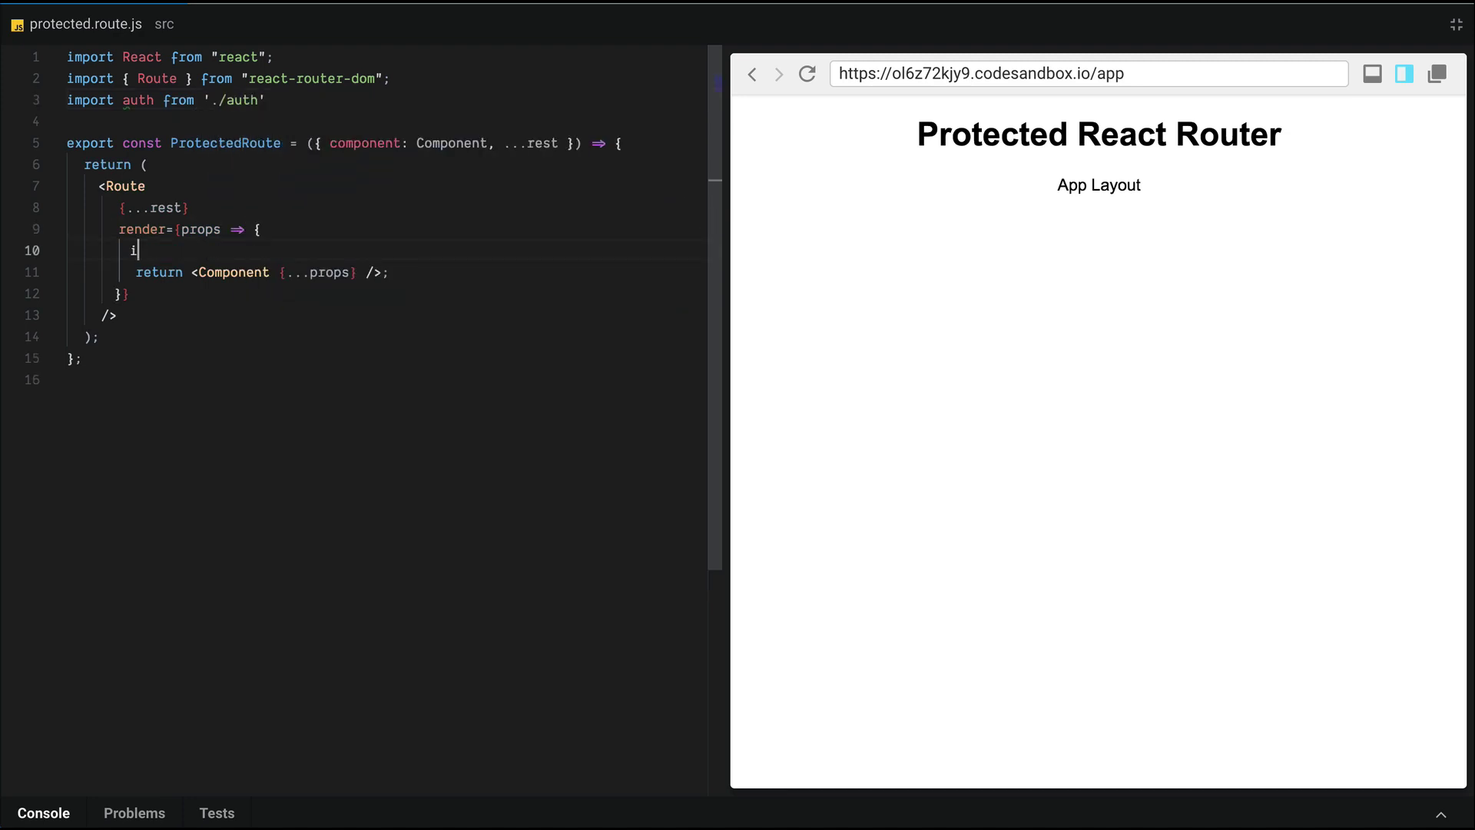
text(f(auth)
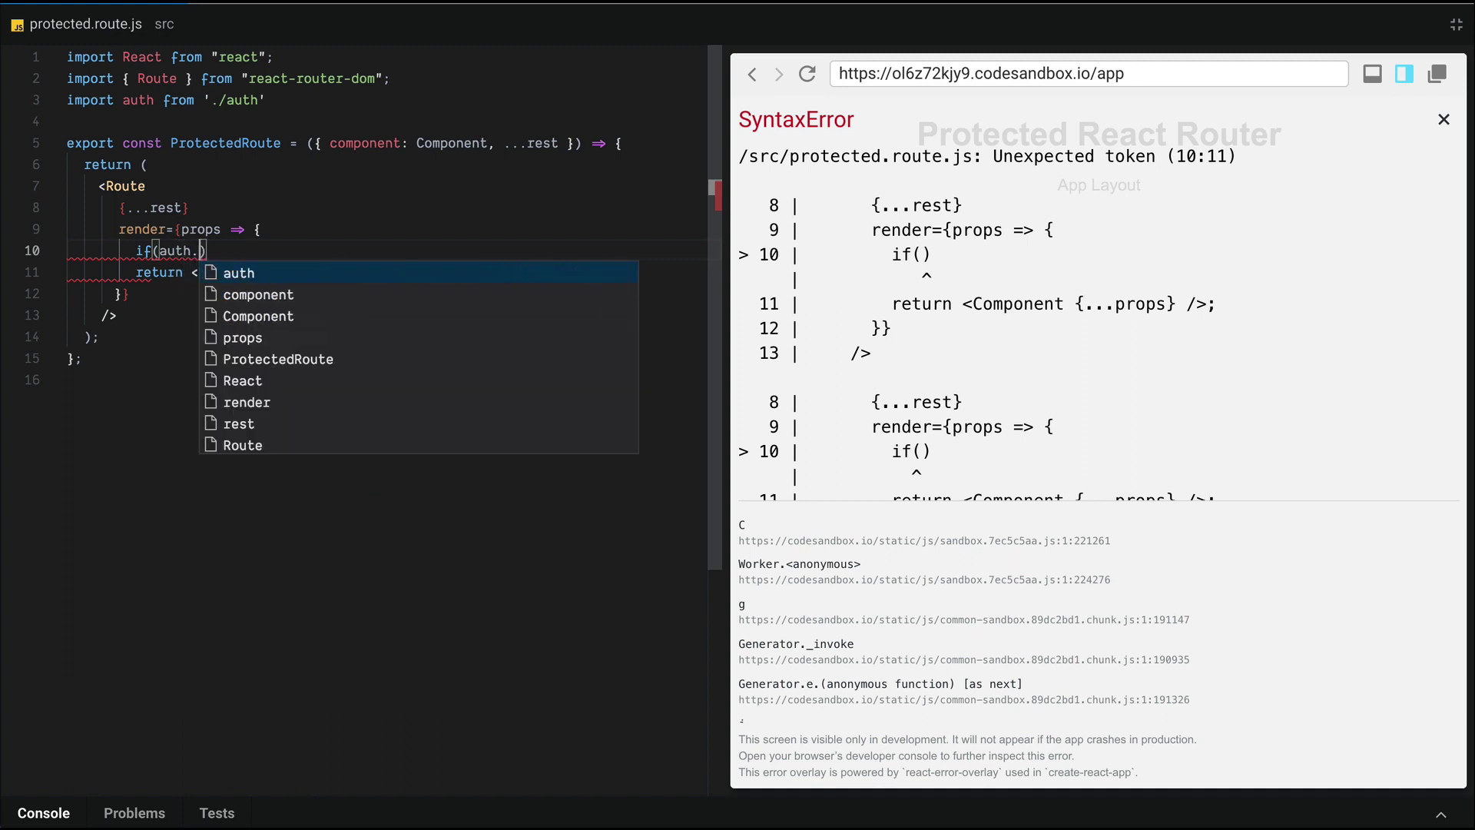
text(.isAuthentica)
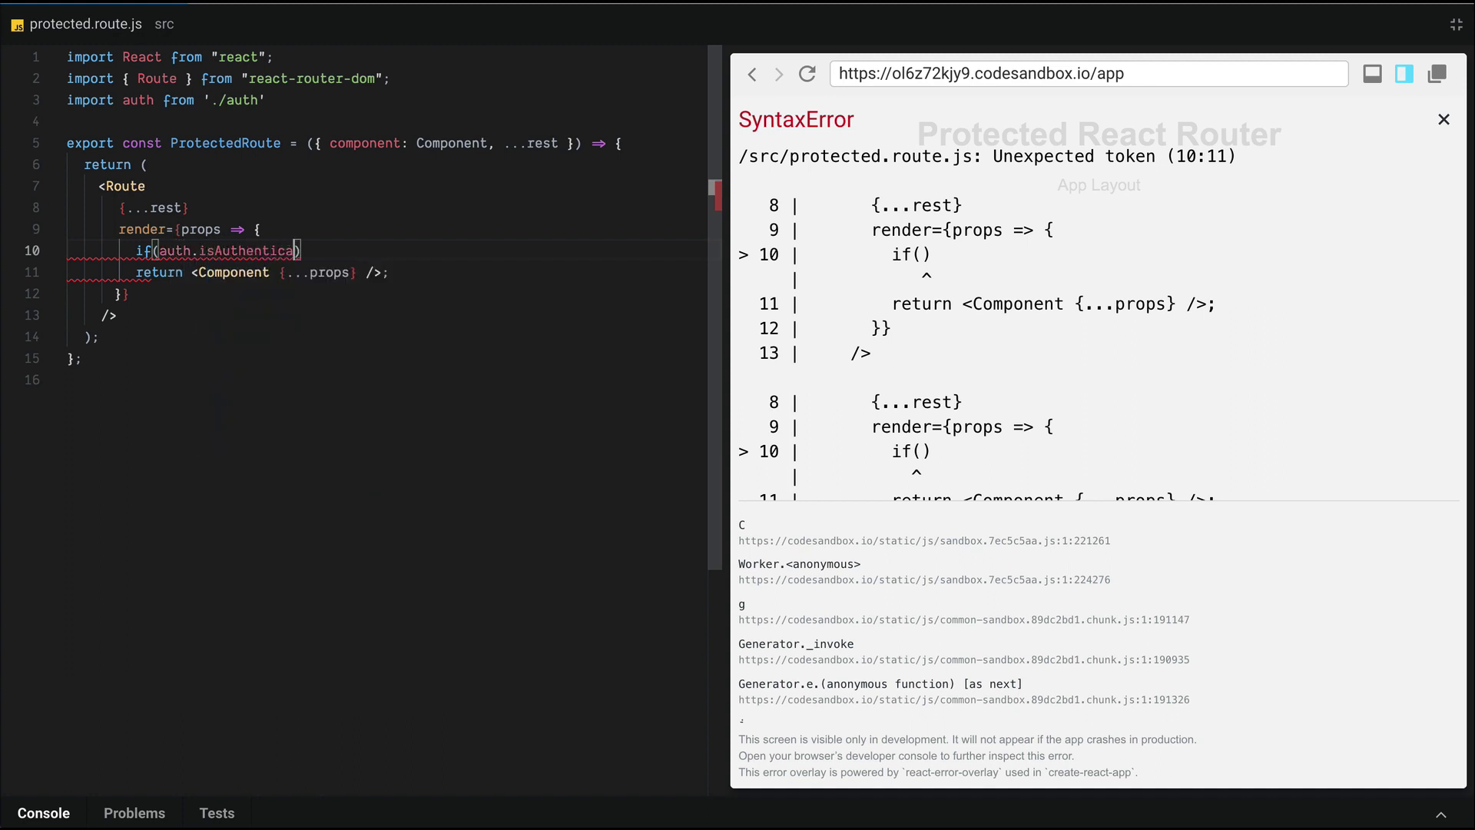
text(ted())
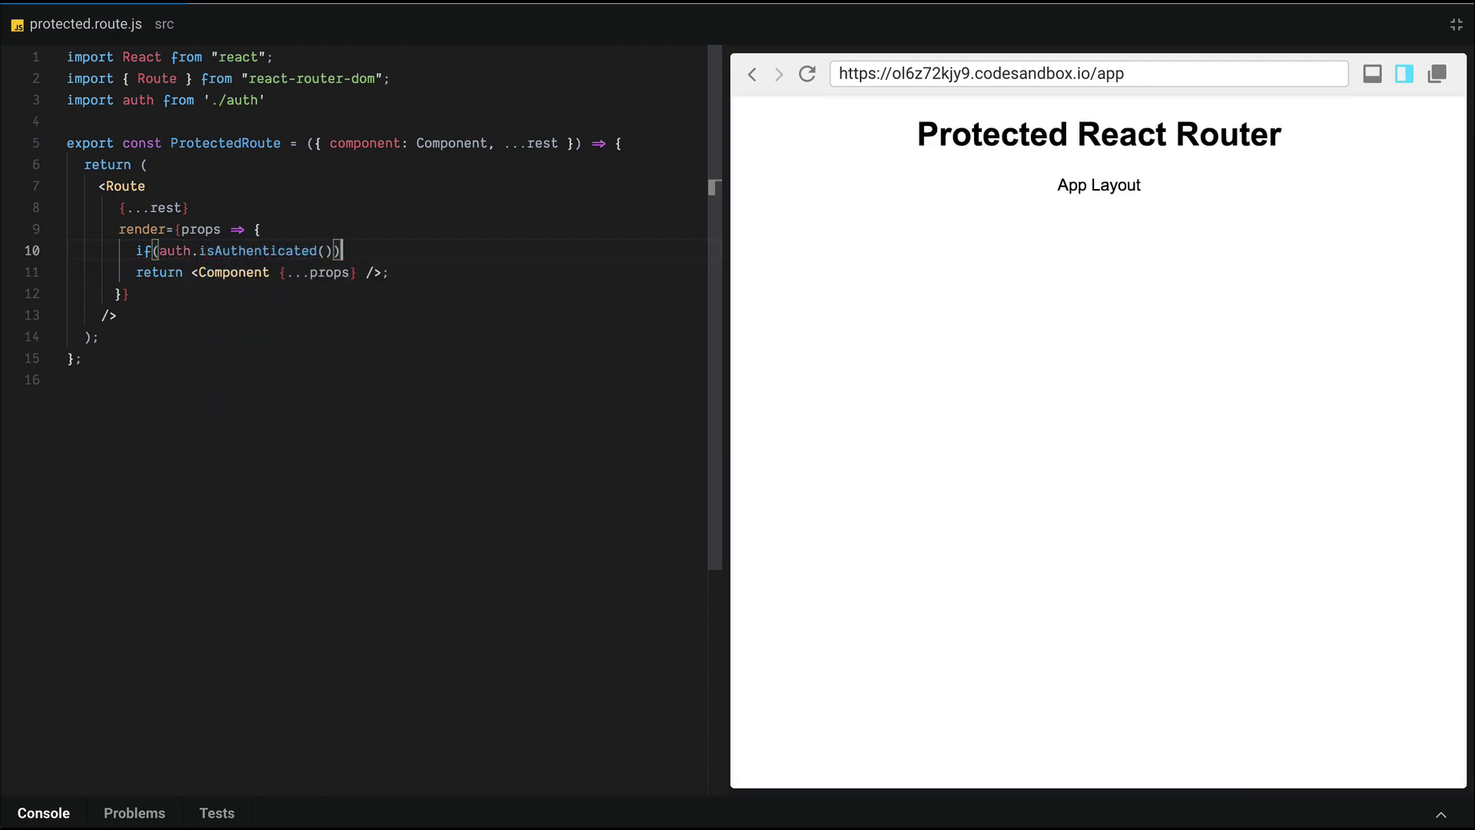
Wrap the Component return in if (auth.isAuthenticated()) and add an else block with an unfinished return.
click(184, 272)
text({)
key(Return)
key(End)
key(Return)
text(})
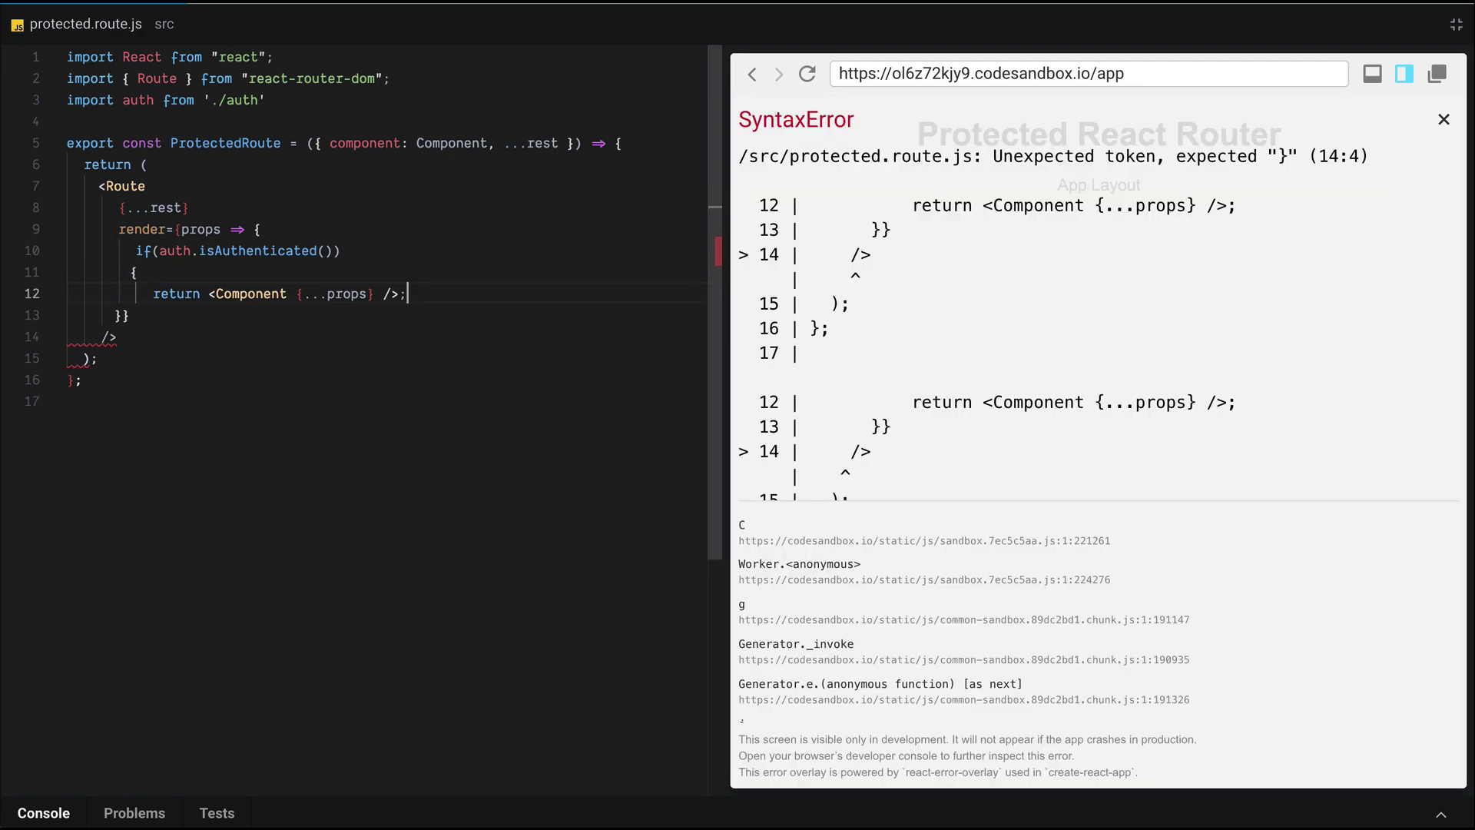
key(ctrl+s)
key(Return)
text(else {)
key(Return)
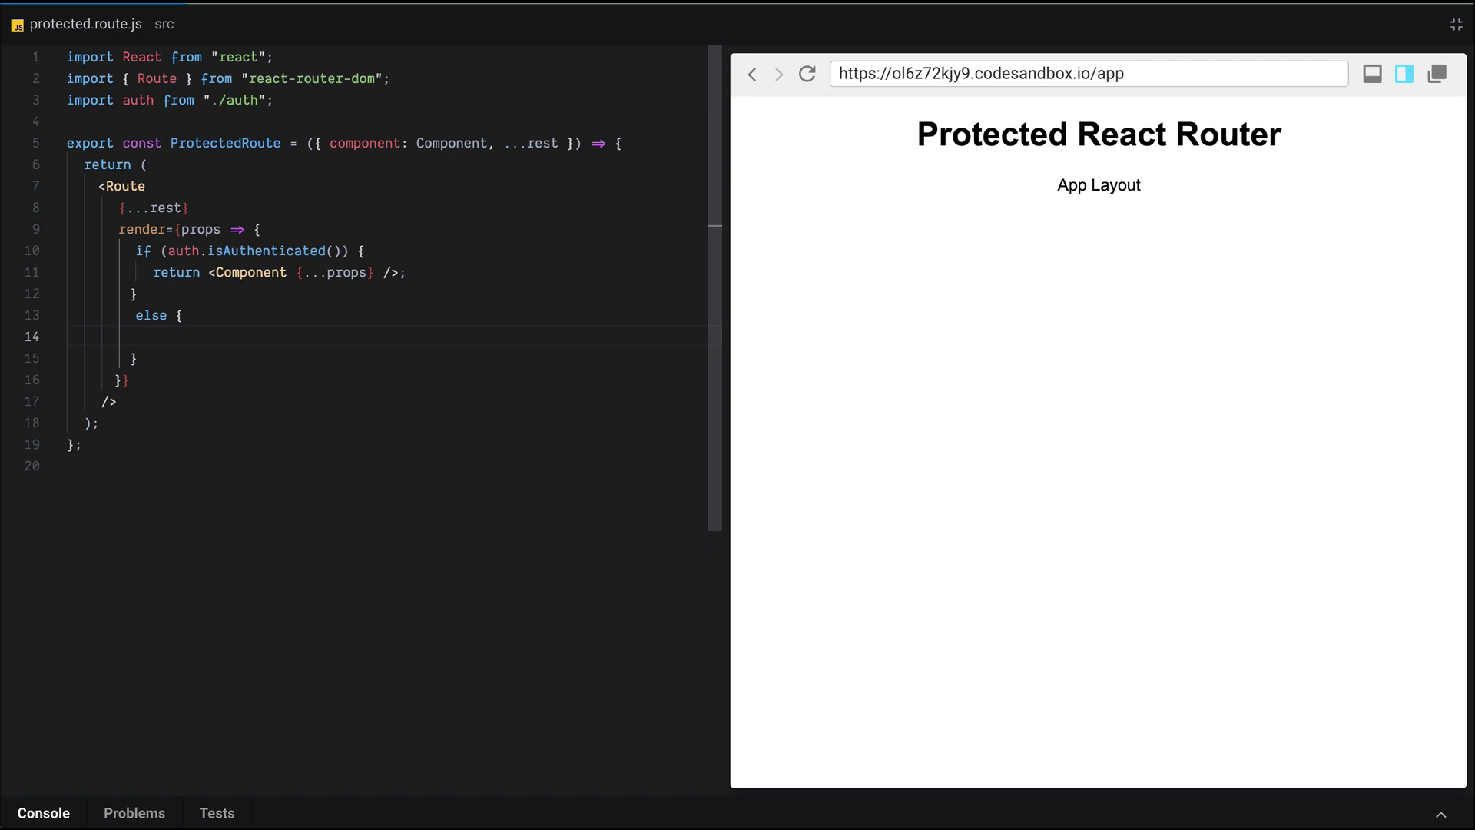
text(return)
Add Redirect to the react-router-dom import and return a self-closing <Redirect /> in the else branch.
click(179, 78)
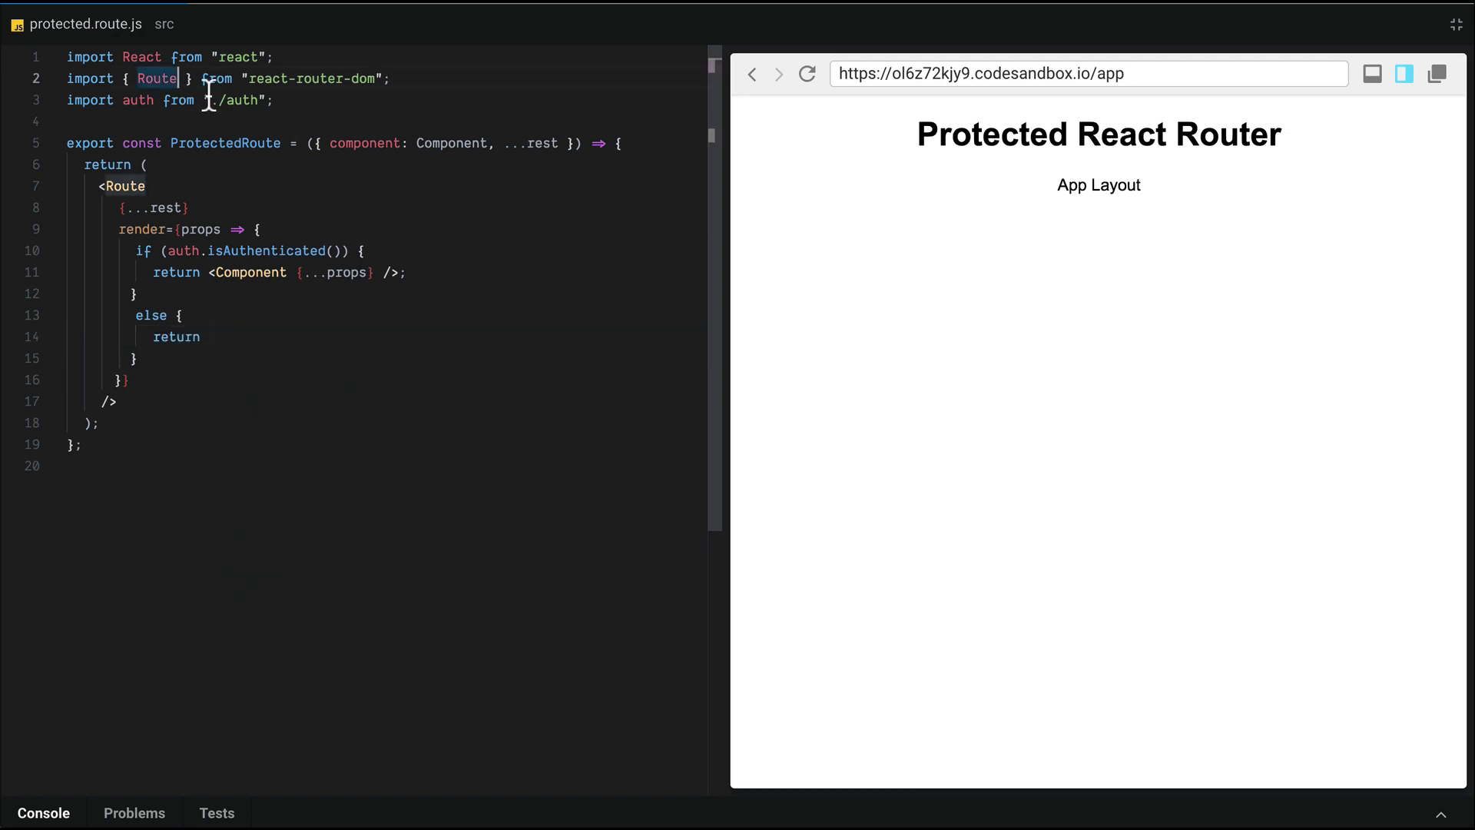
text(, Redirect)
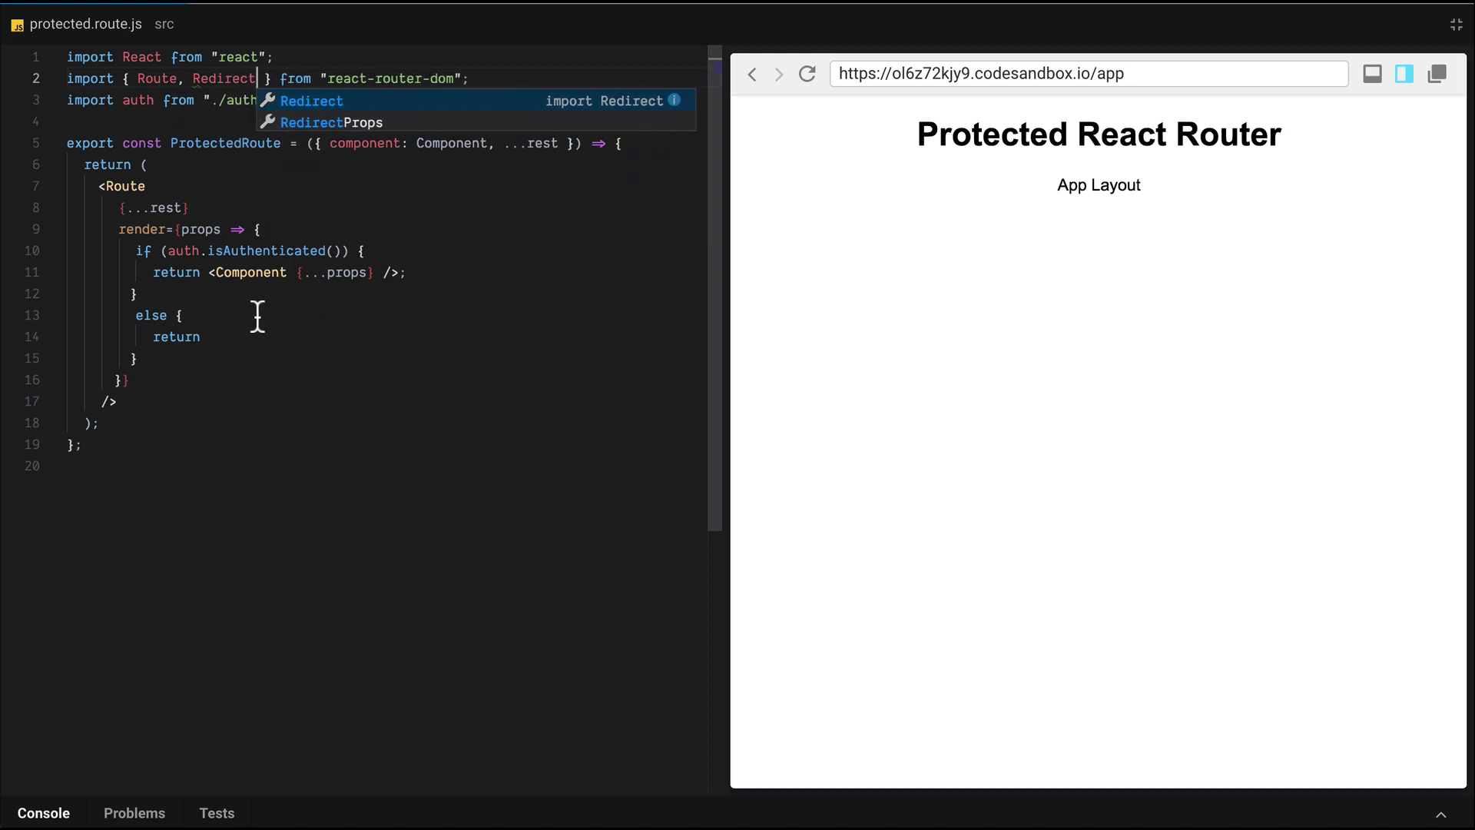
click(233, 338)
text(<)
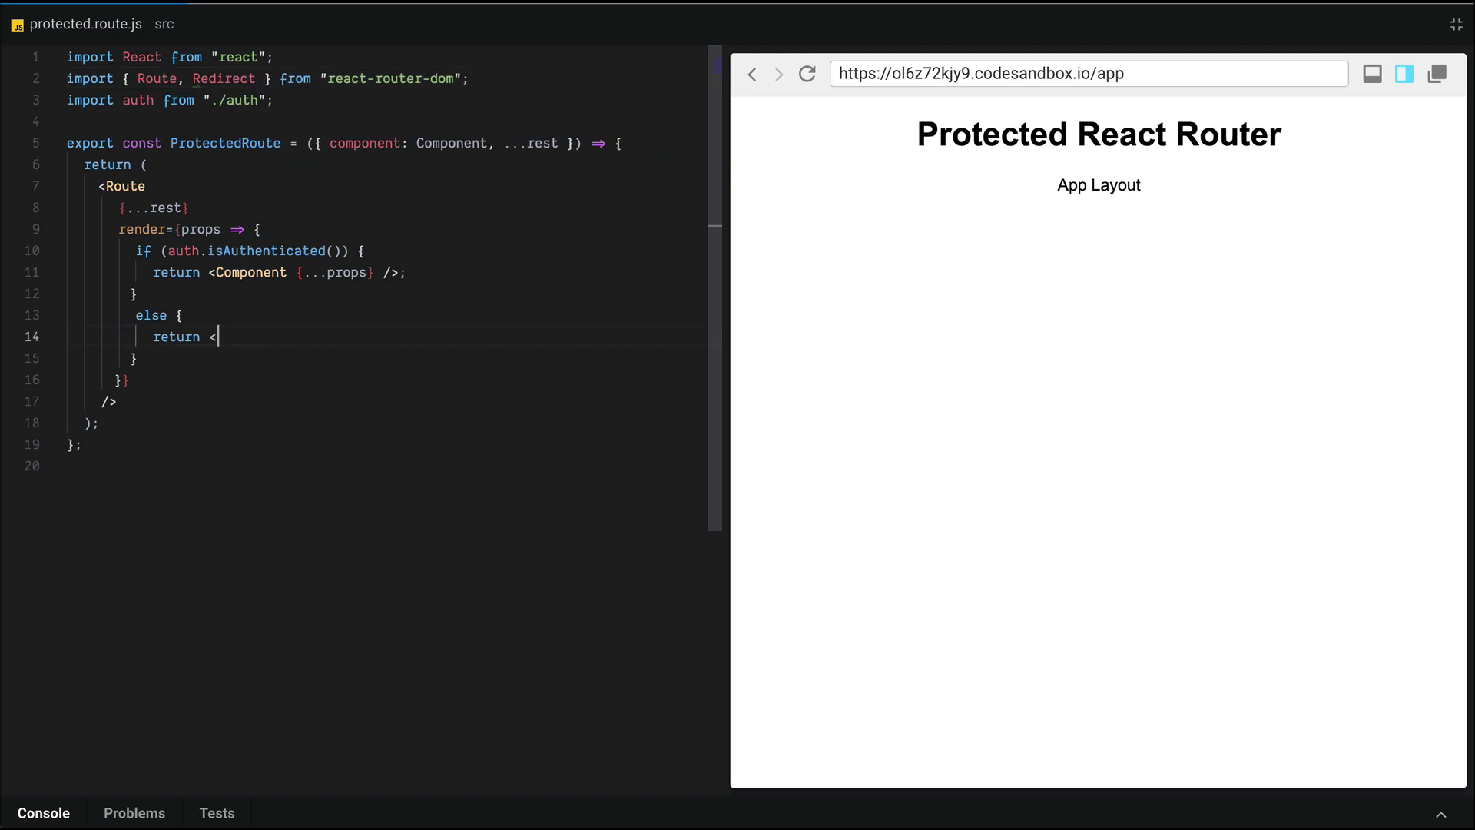
text(Ren)
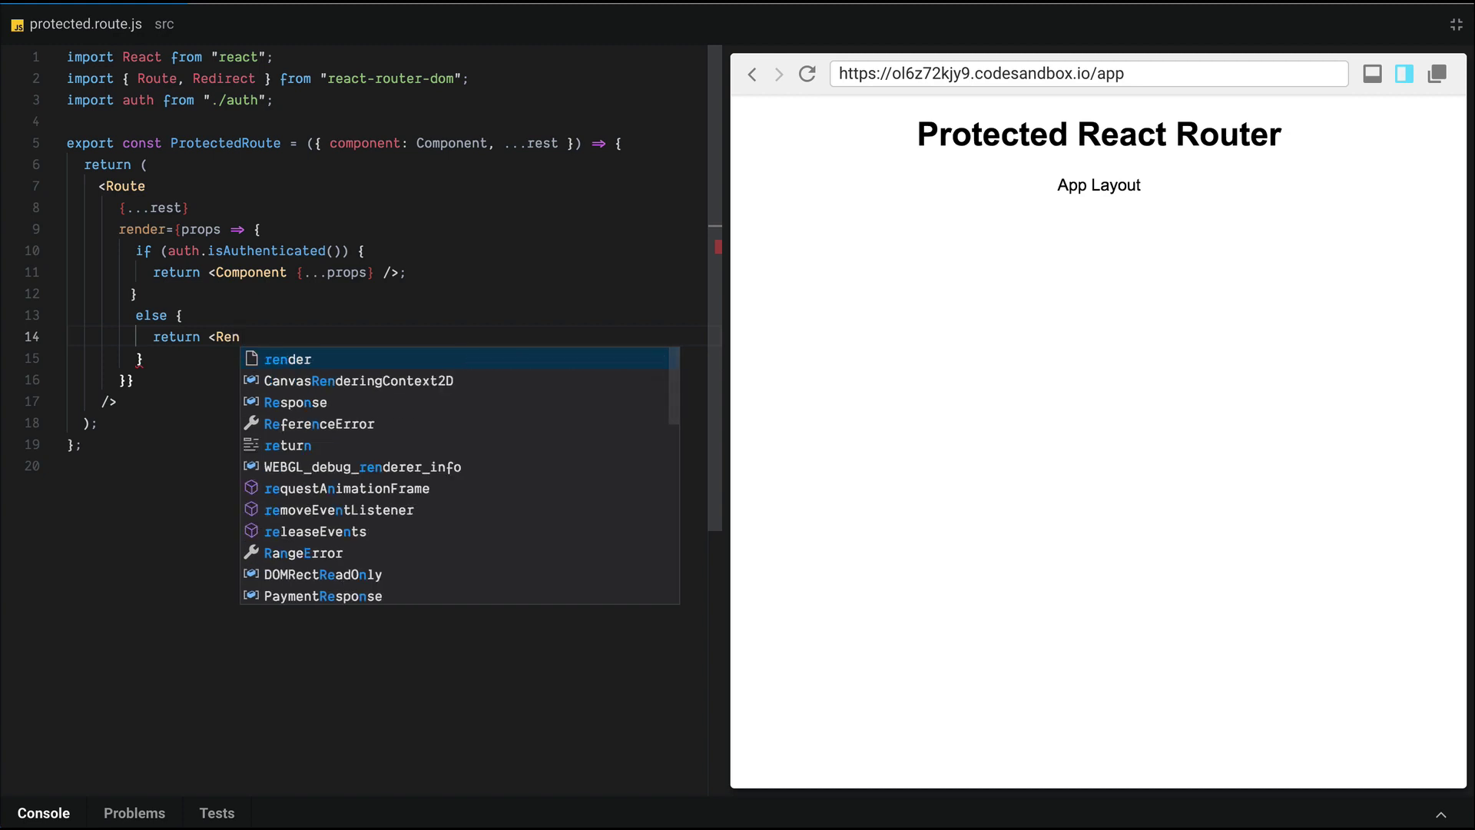
key(BackSpace)
text(direct)
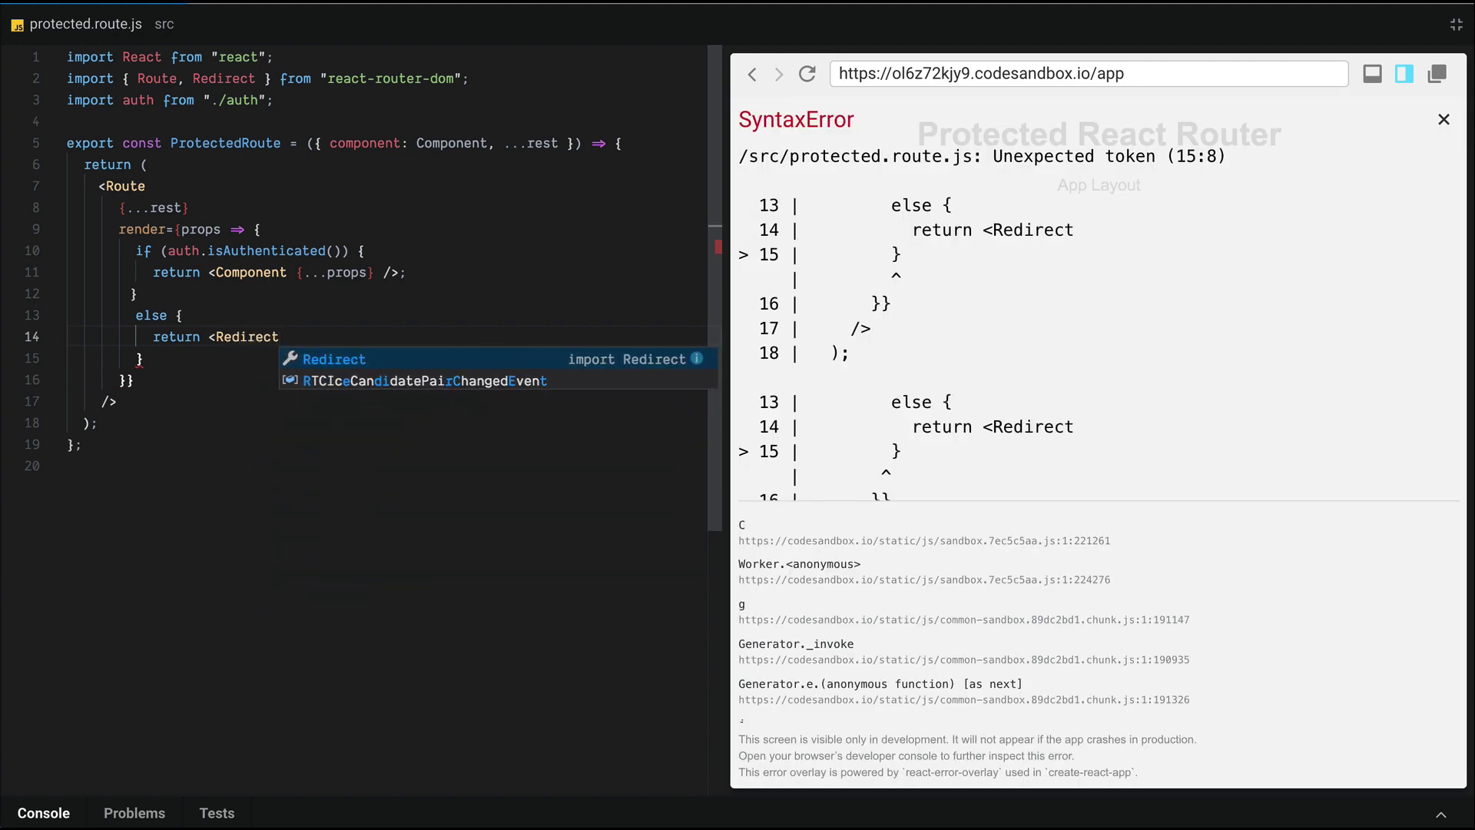
text( />)
key(Left)
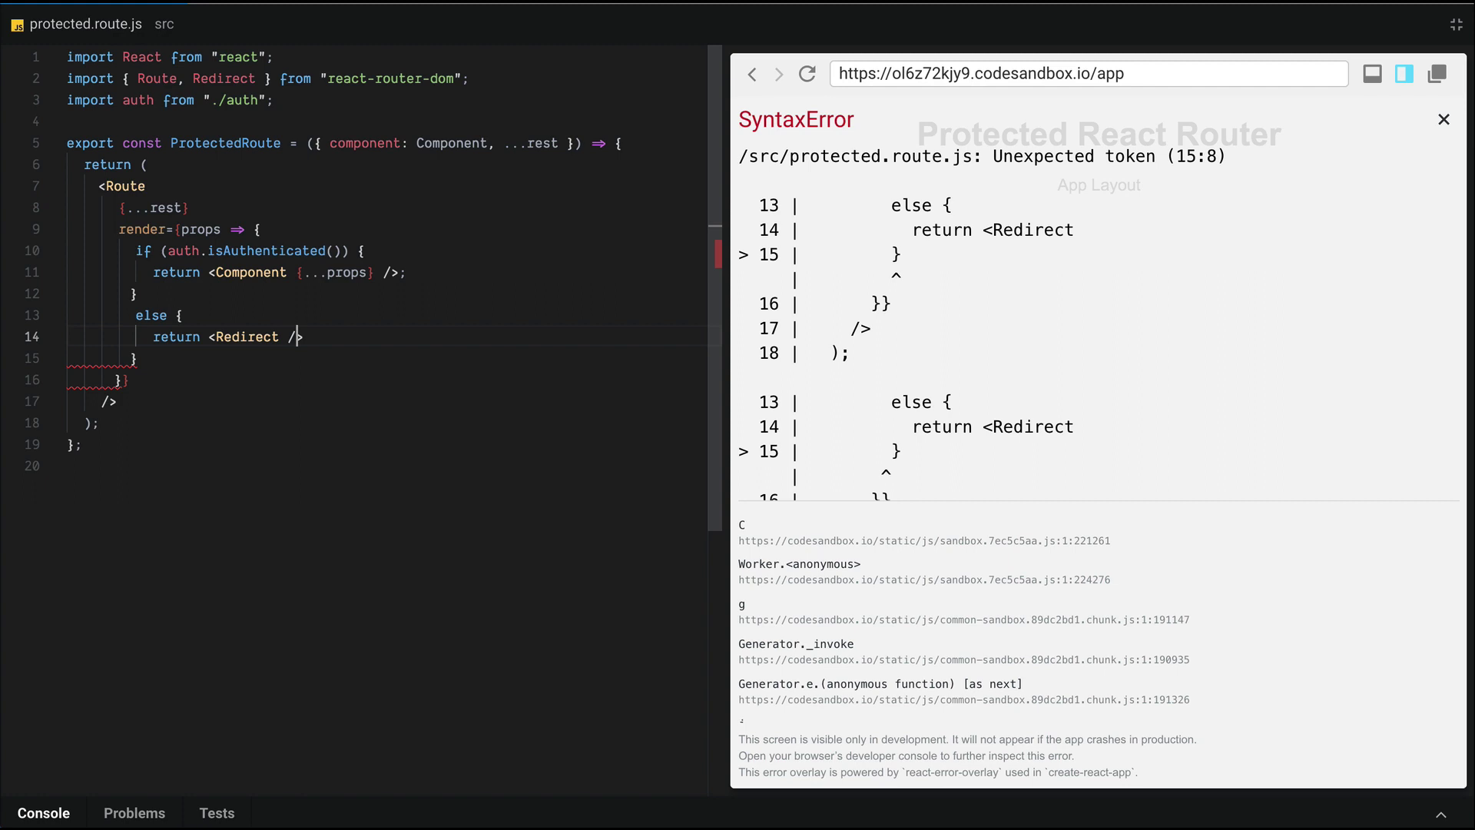
key(Left)
key(Left)
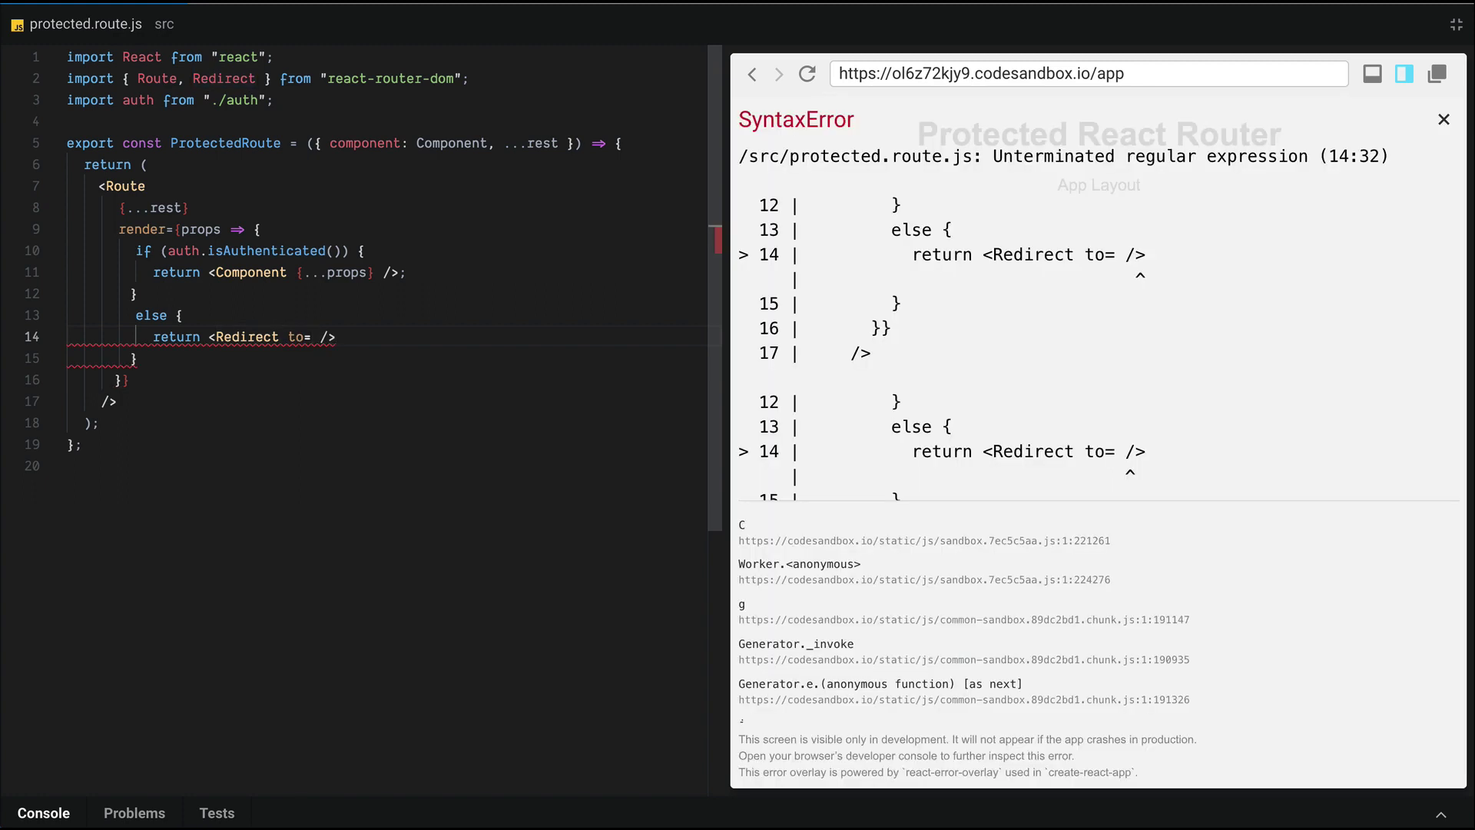
text({)
Give the Redirect to={{ pathname: "/", state: { from: props.location } }} and auto-format the file.
key(Return)
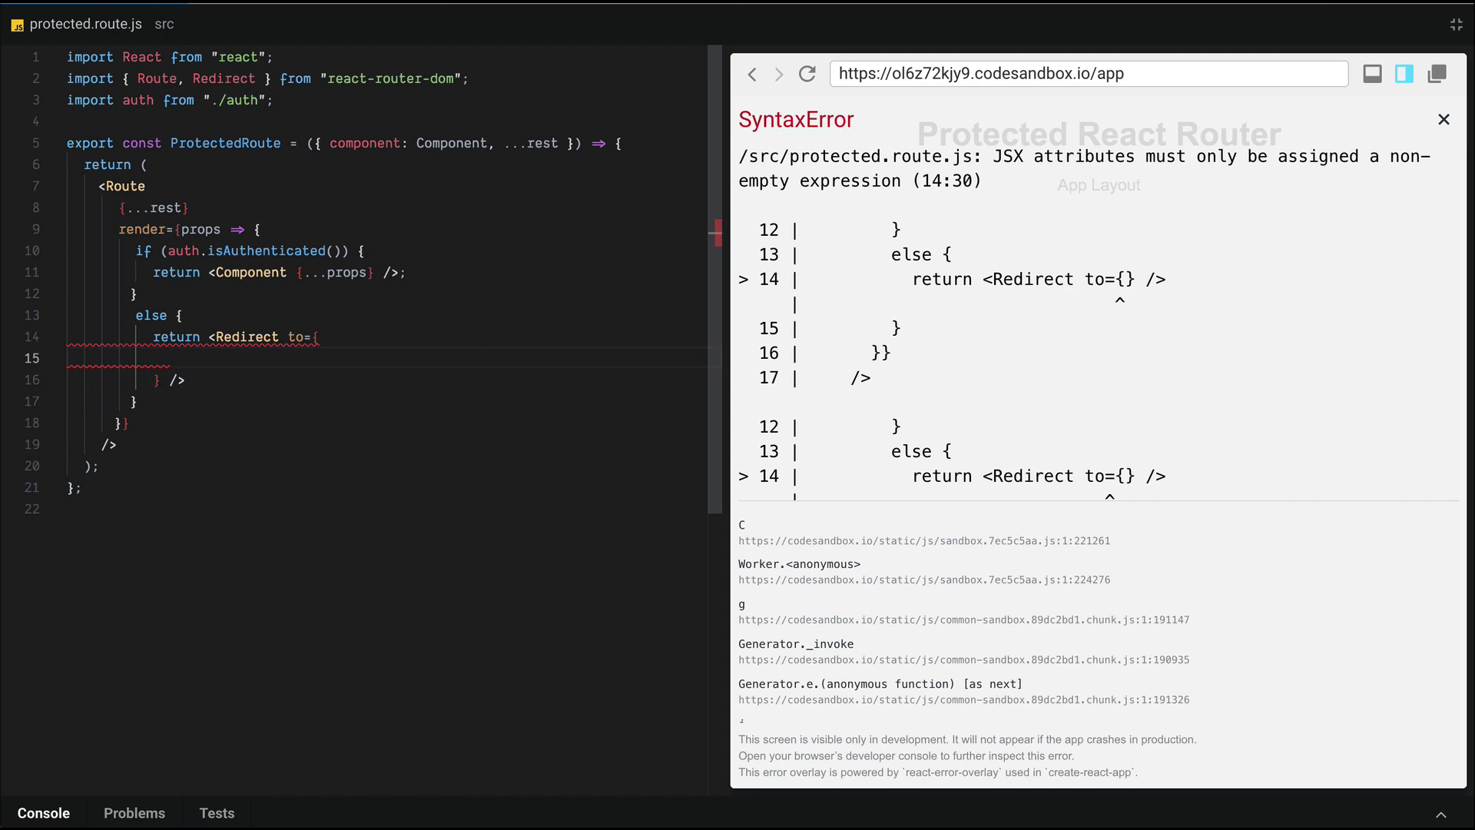
key(Return)
text({)
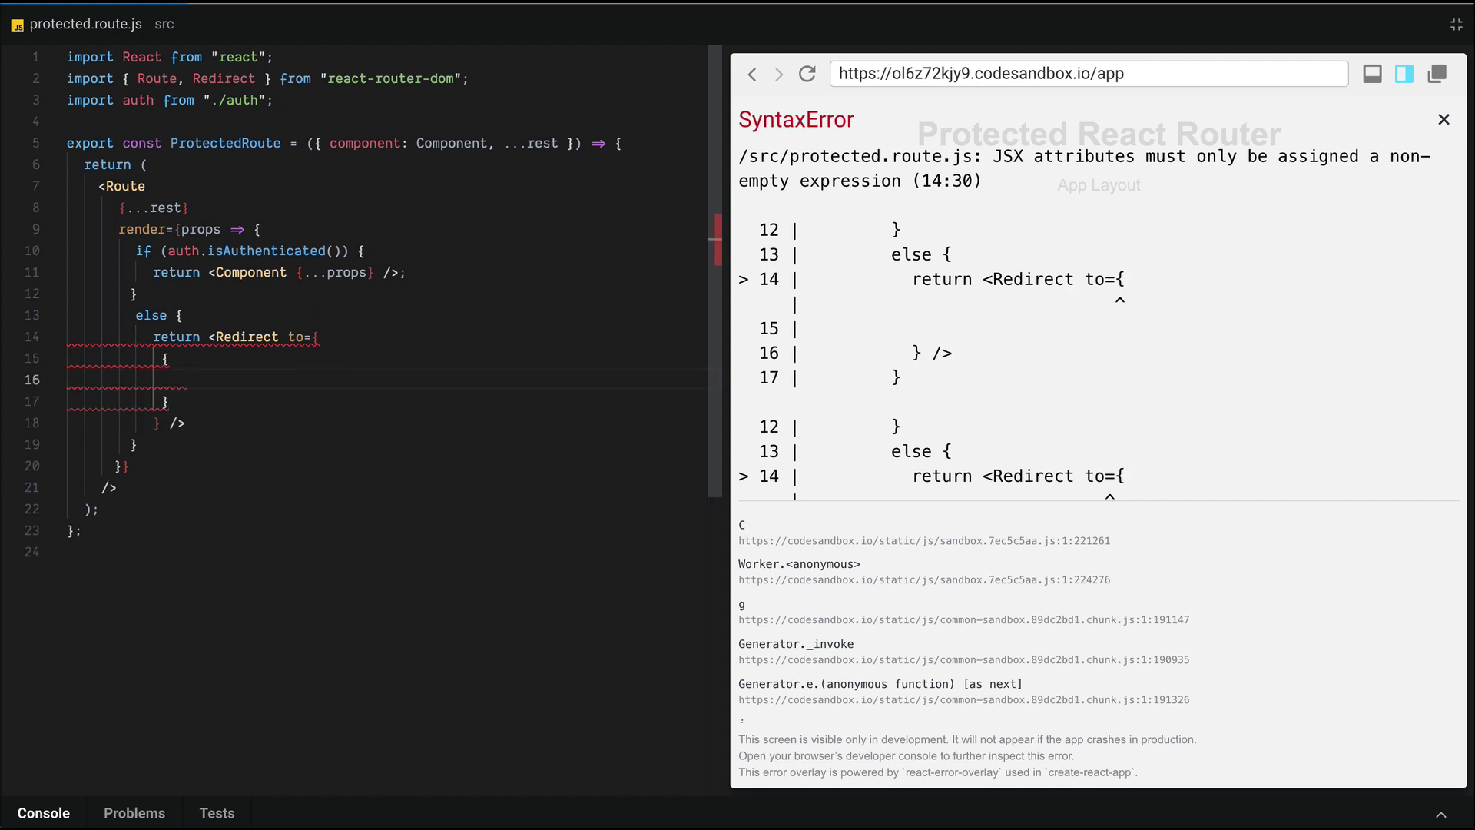
text(pathna)
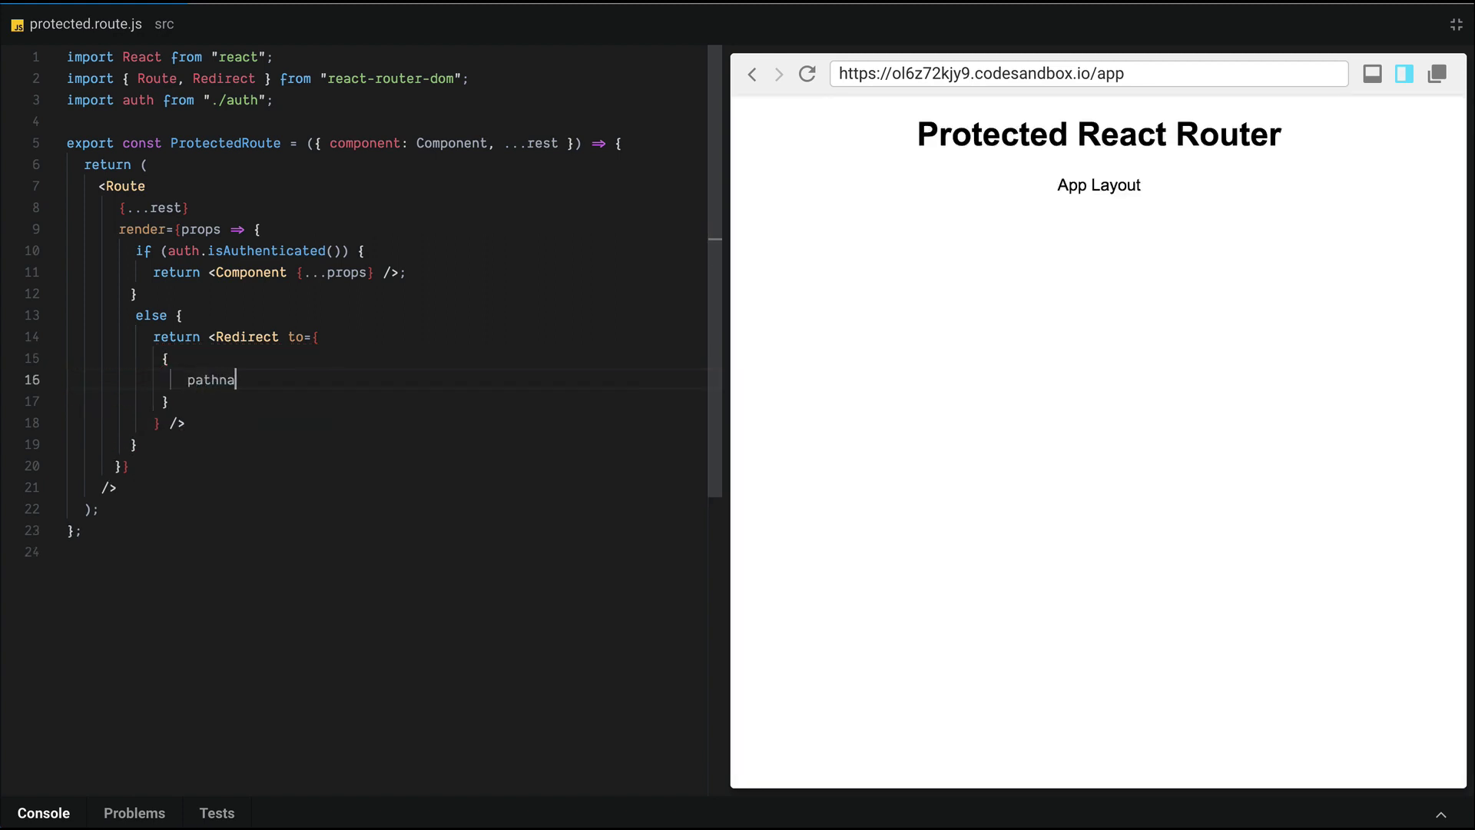
text(:)
text( "/",)
key(Return)
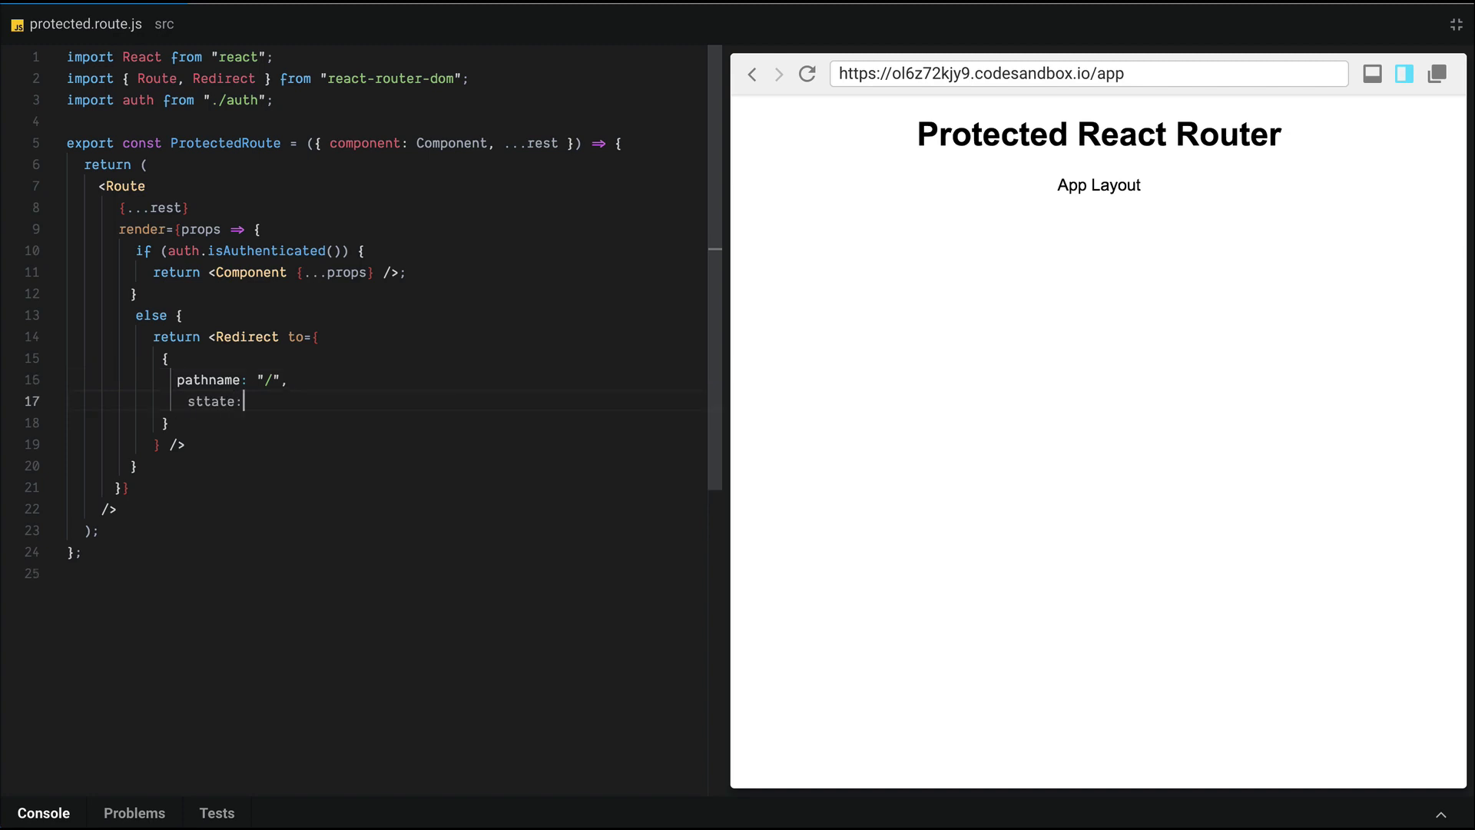
key(BackSpace)
key(BackSpace)
key(BackSpace)
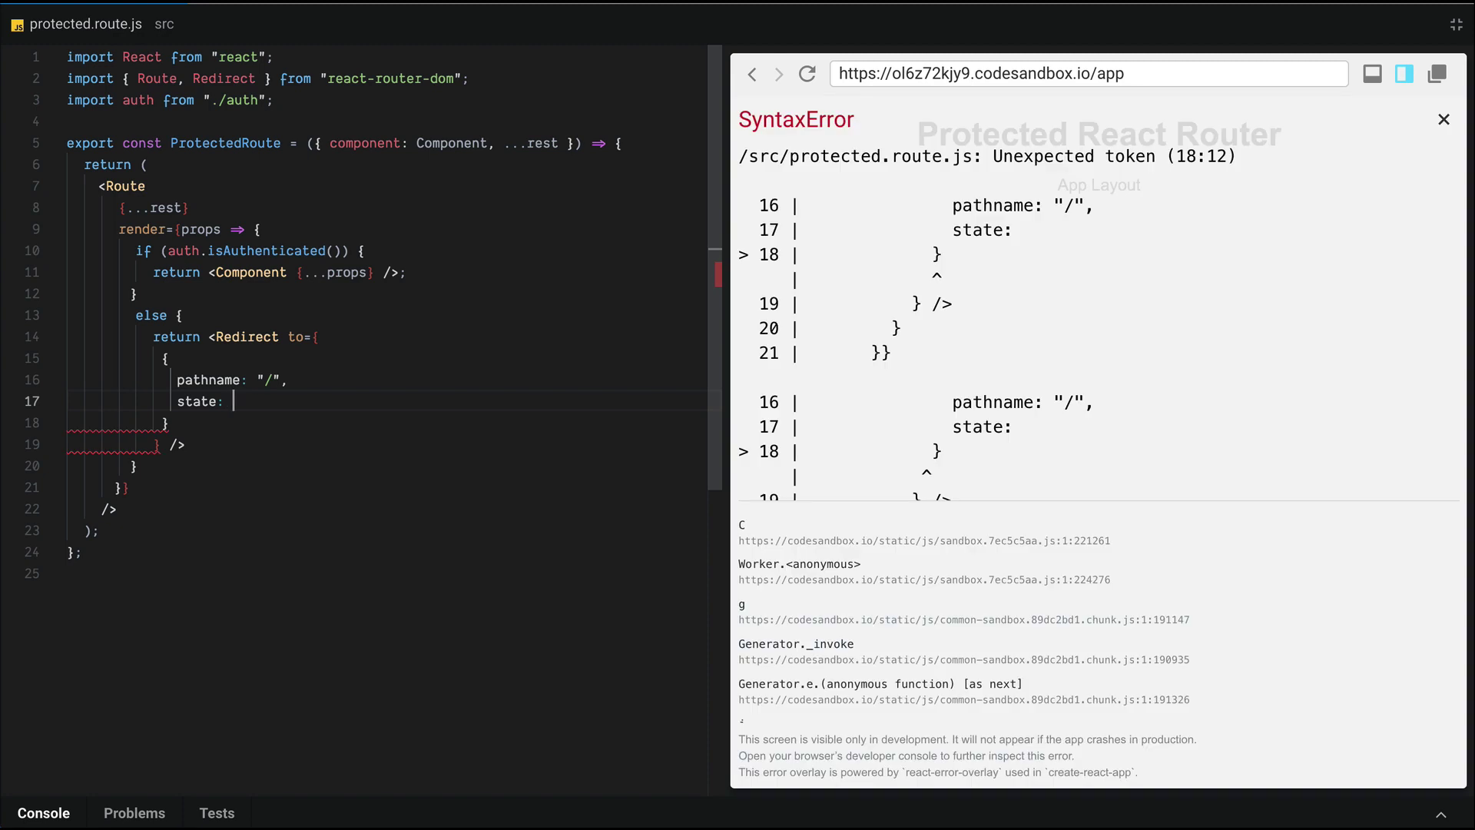
text({)
key(Return)
text(from:)
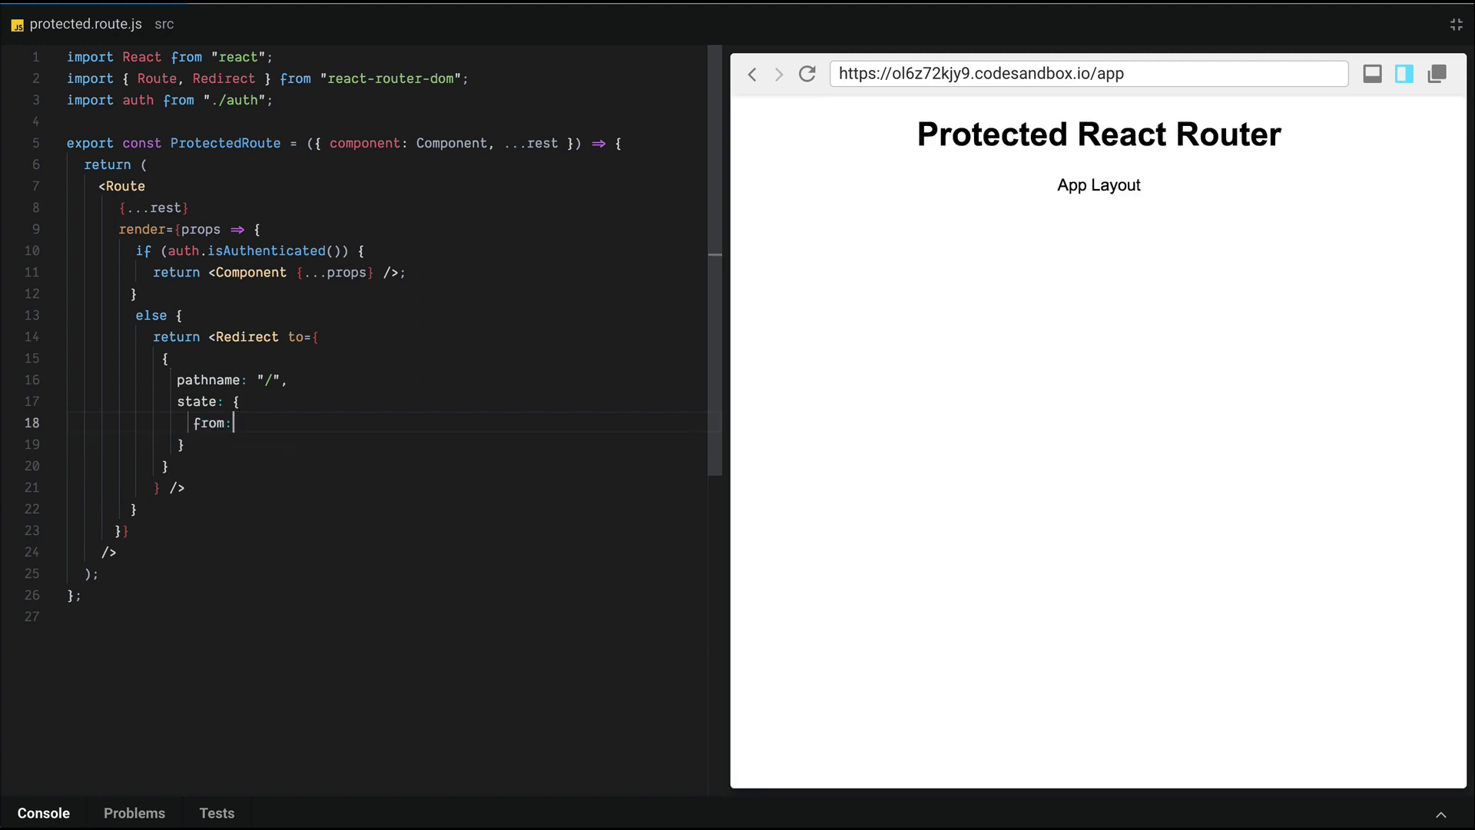
text( props.loca)
text(tion)
click(198, 236)
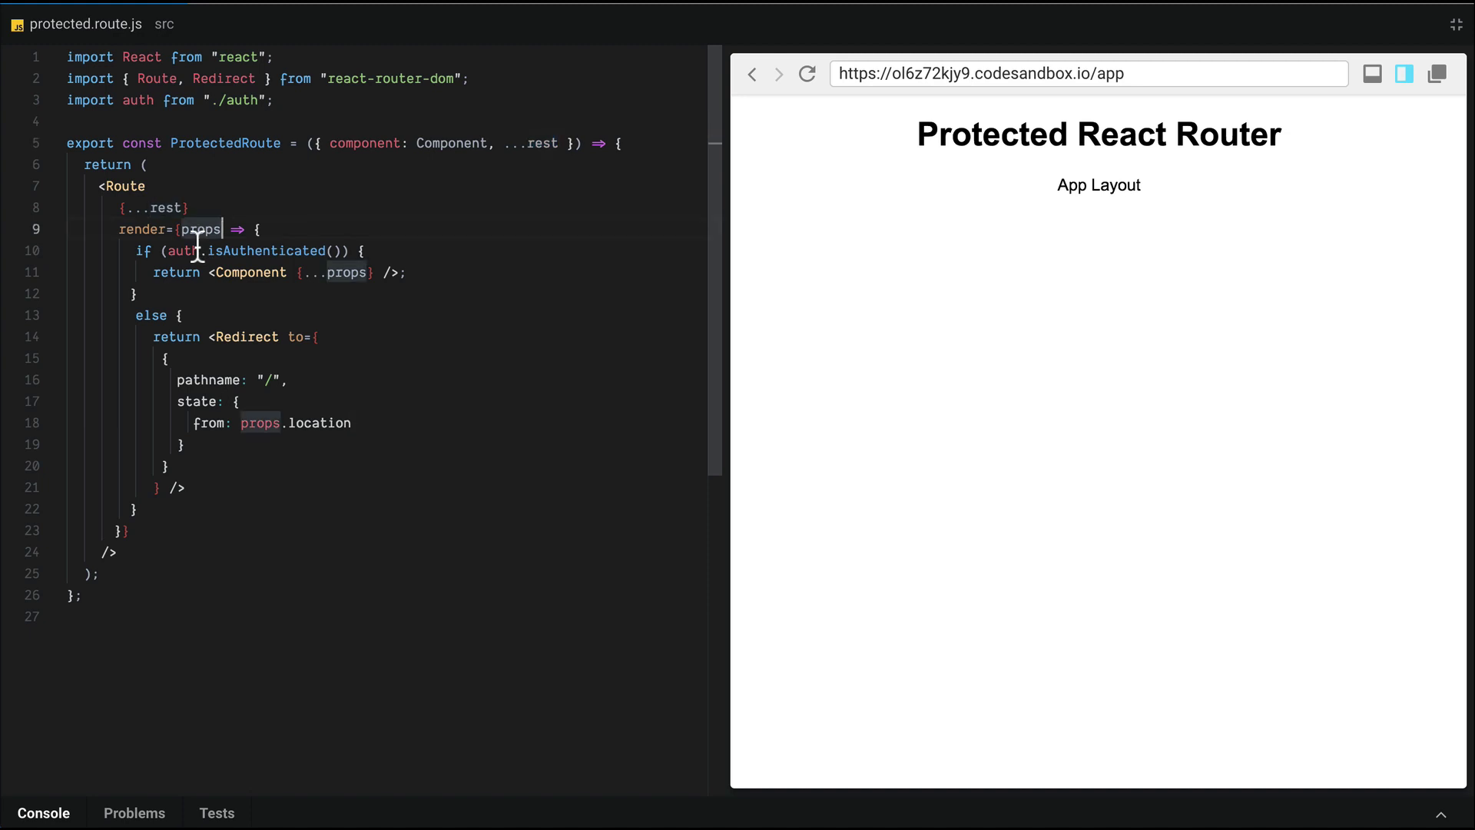
click(349, 424)
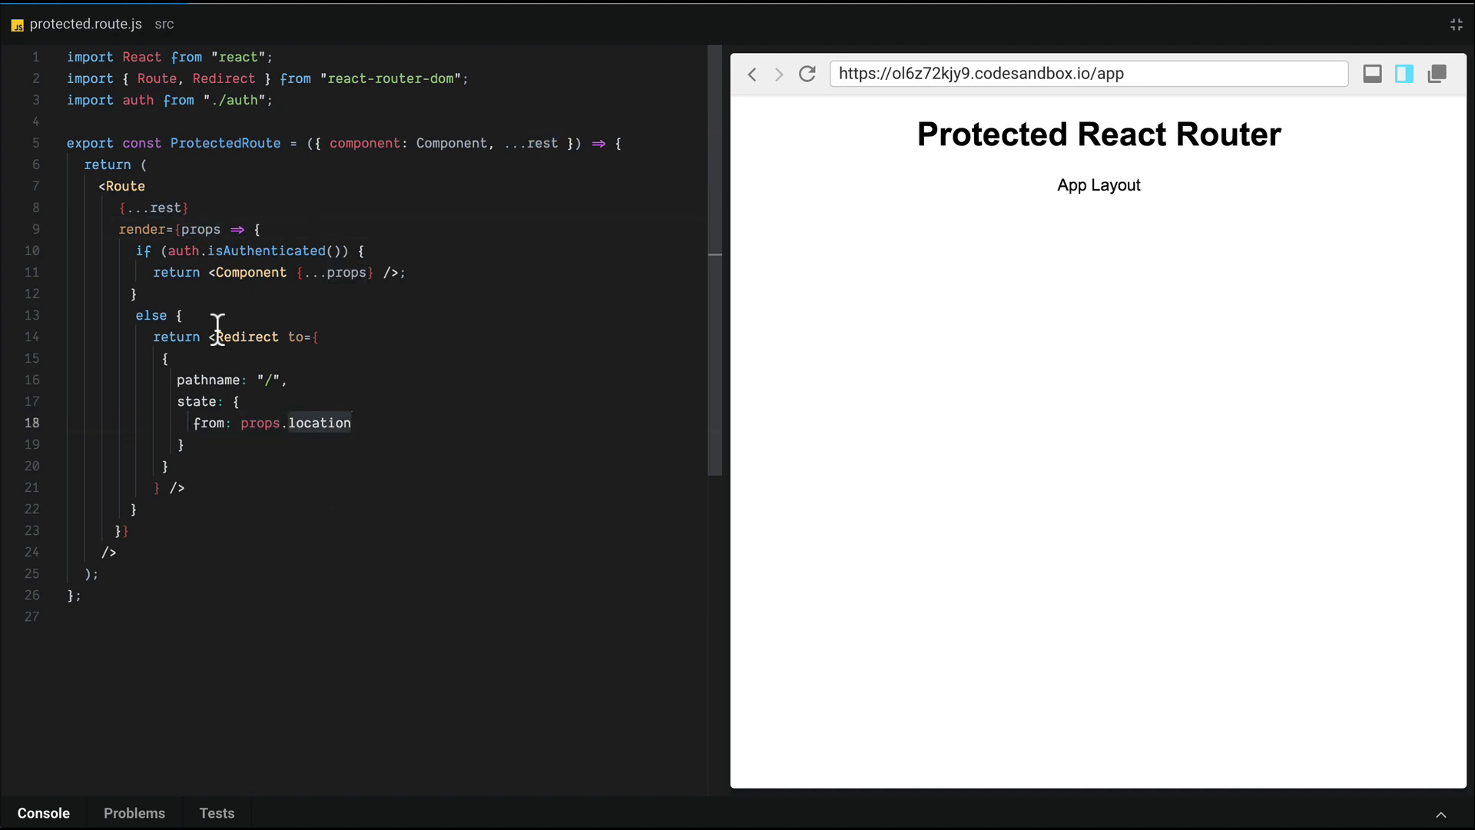
key(ctrl+s)
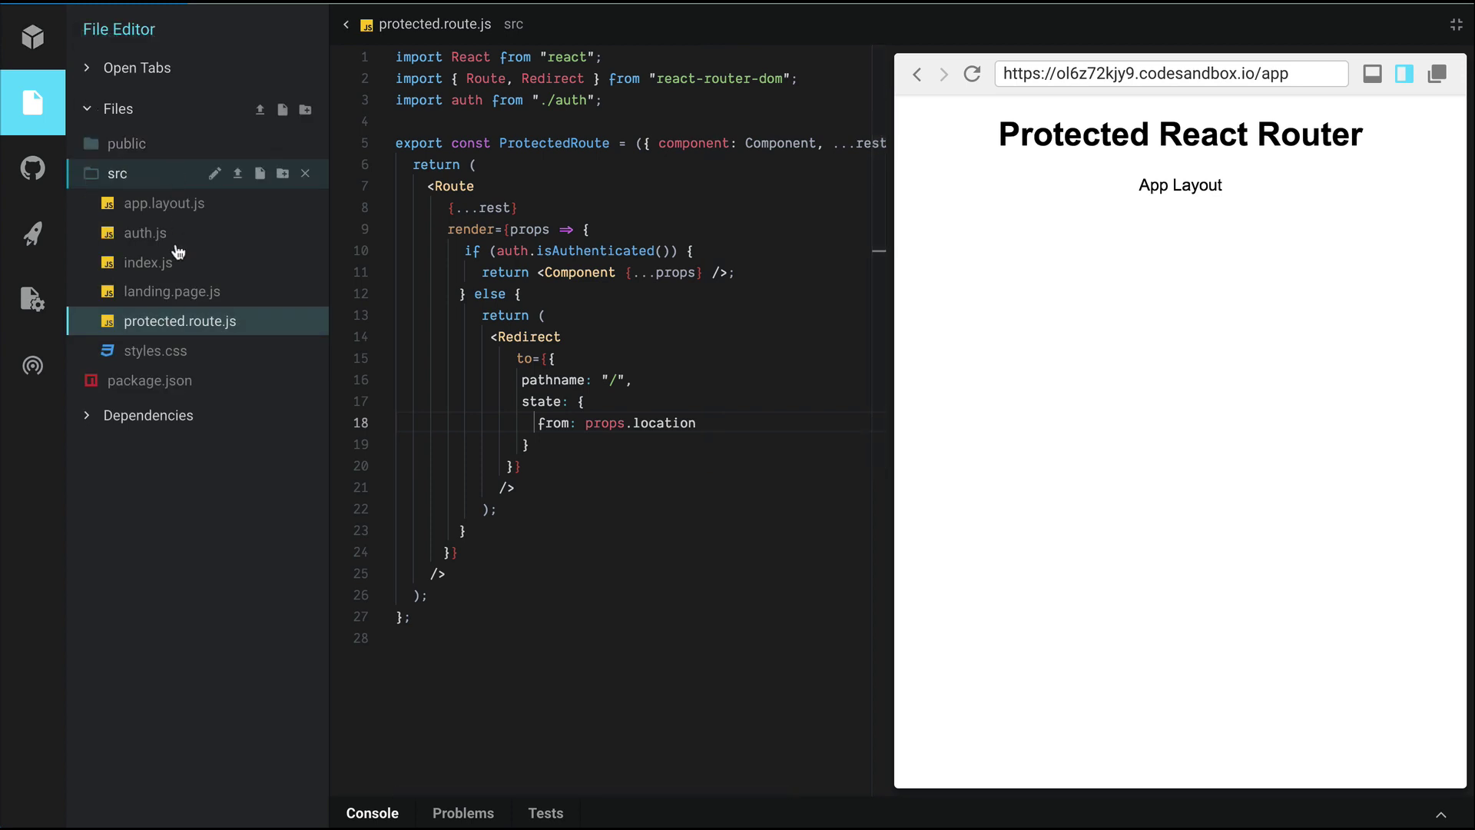
In app.layout.js wrap App Layout in <h1> and add a Logout button with an empty onClick arrow function.
click(173, 203)
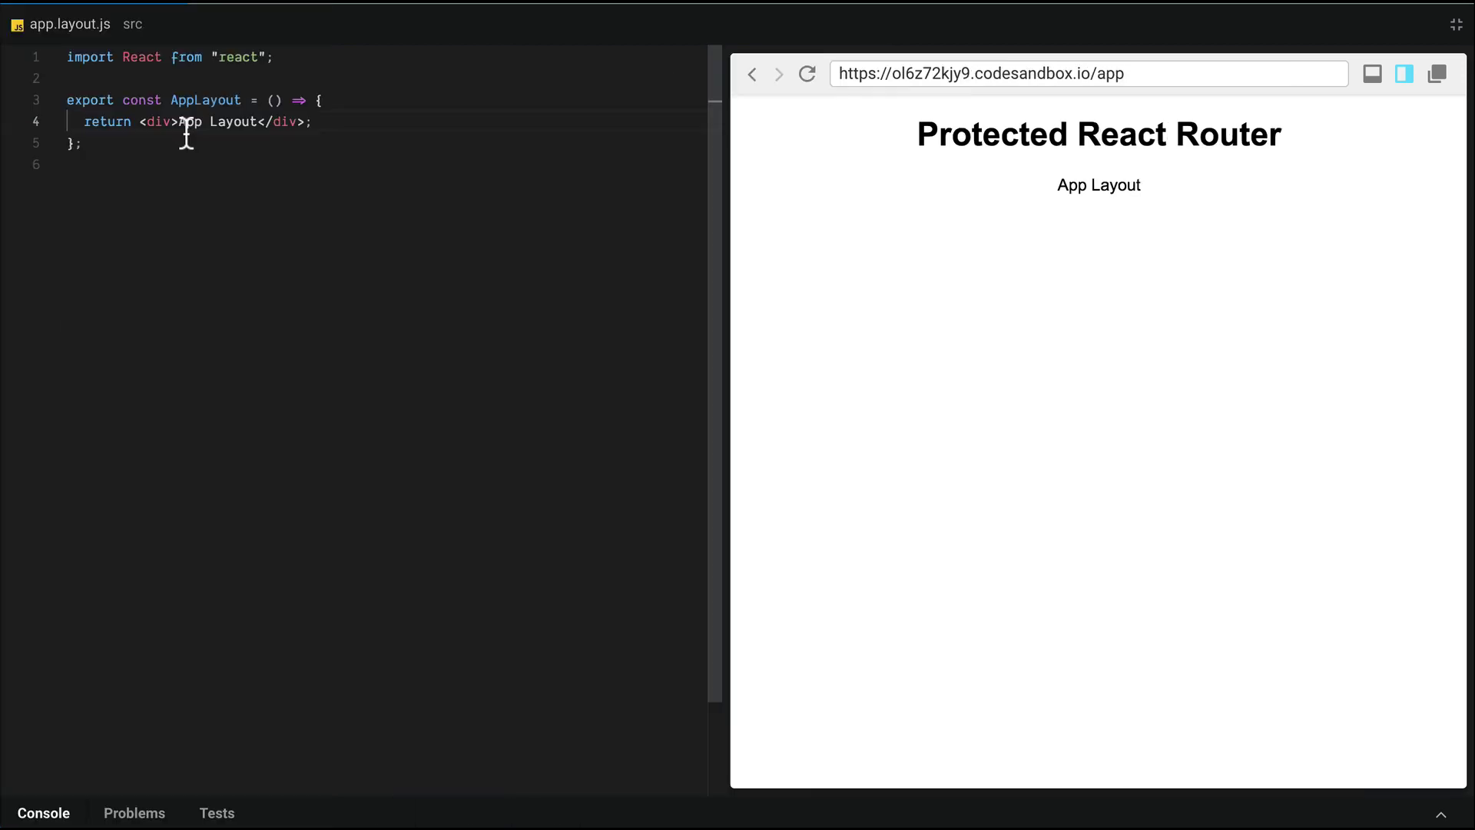
key(Return)
text(<h1>)
click(194, 143)
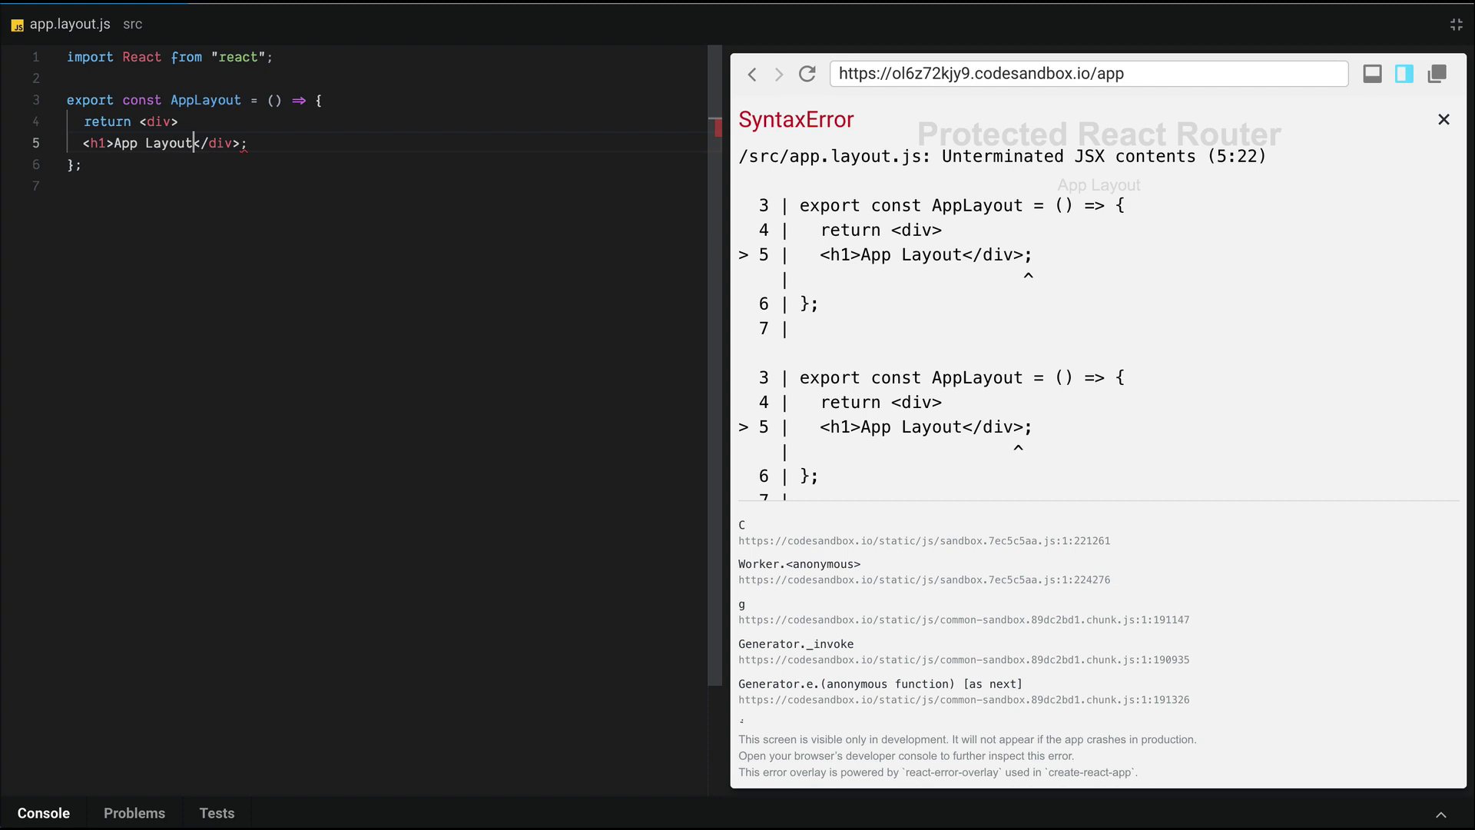
text(</h1>)
key(Return)
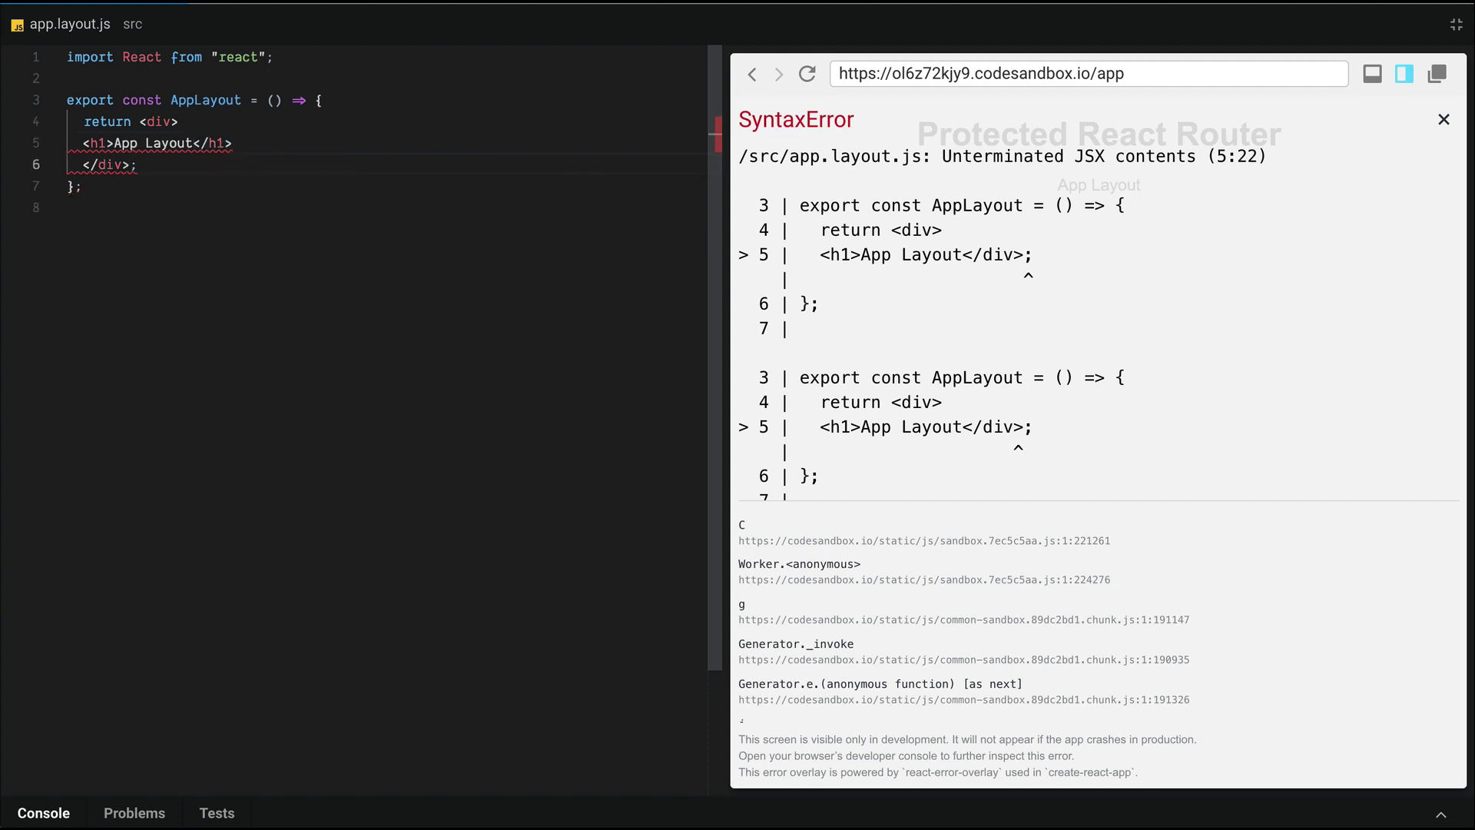
key(Return)
key(Up)
text(<butt)
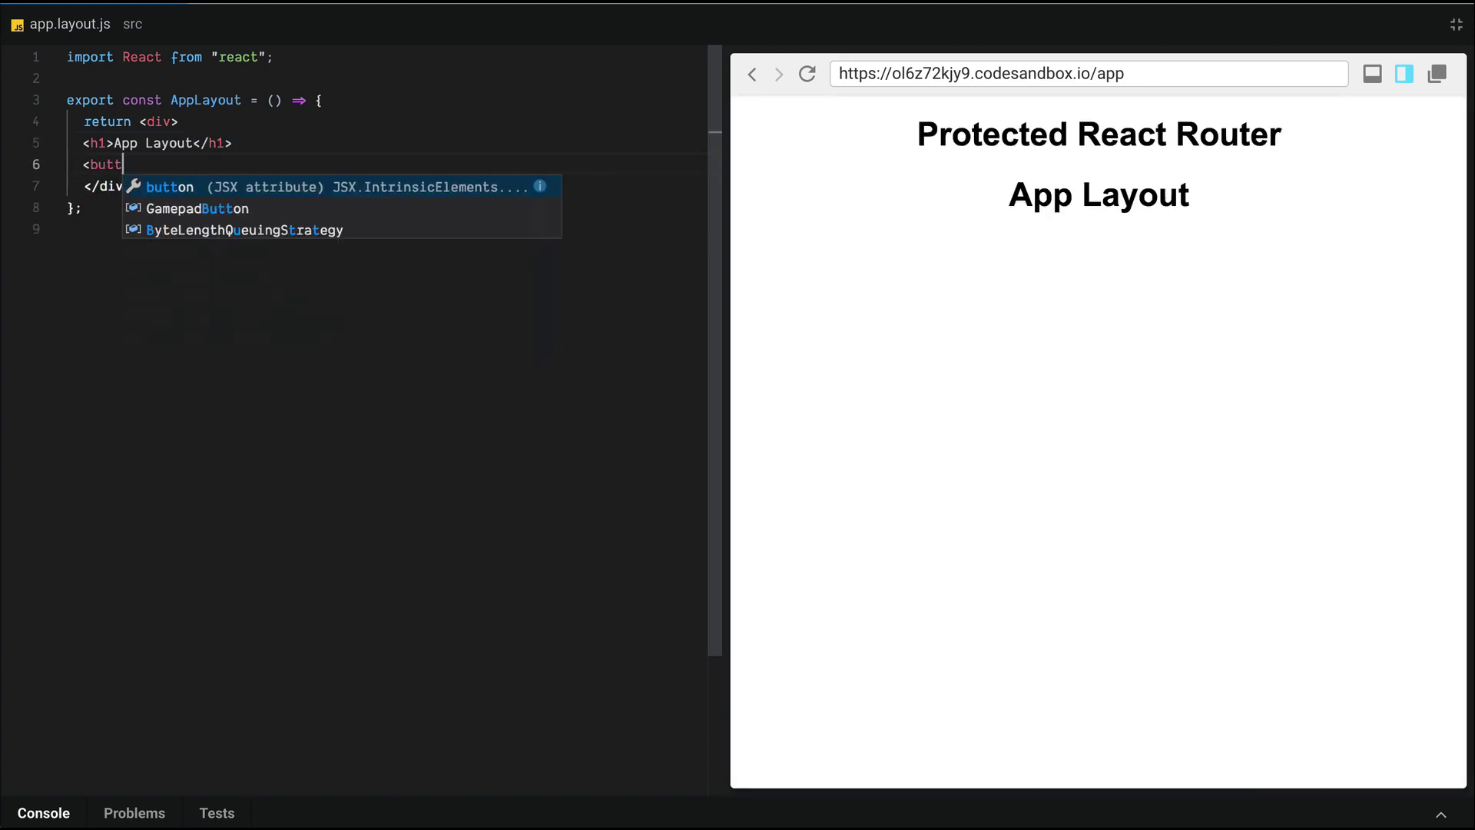
text(on>Logout</)
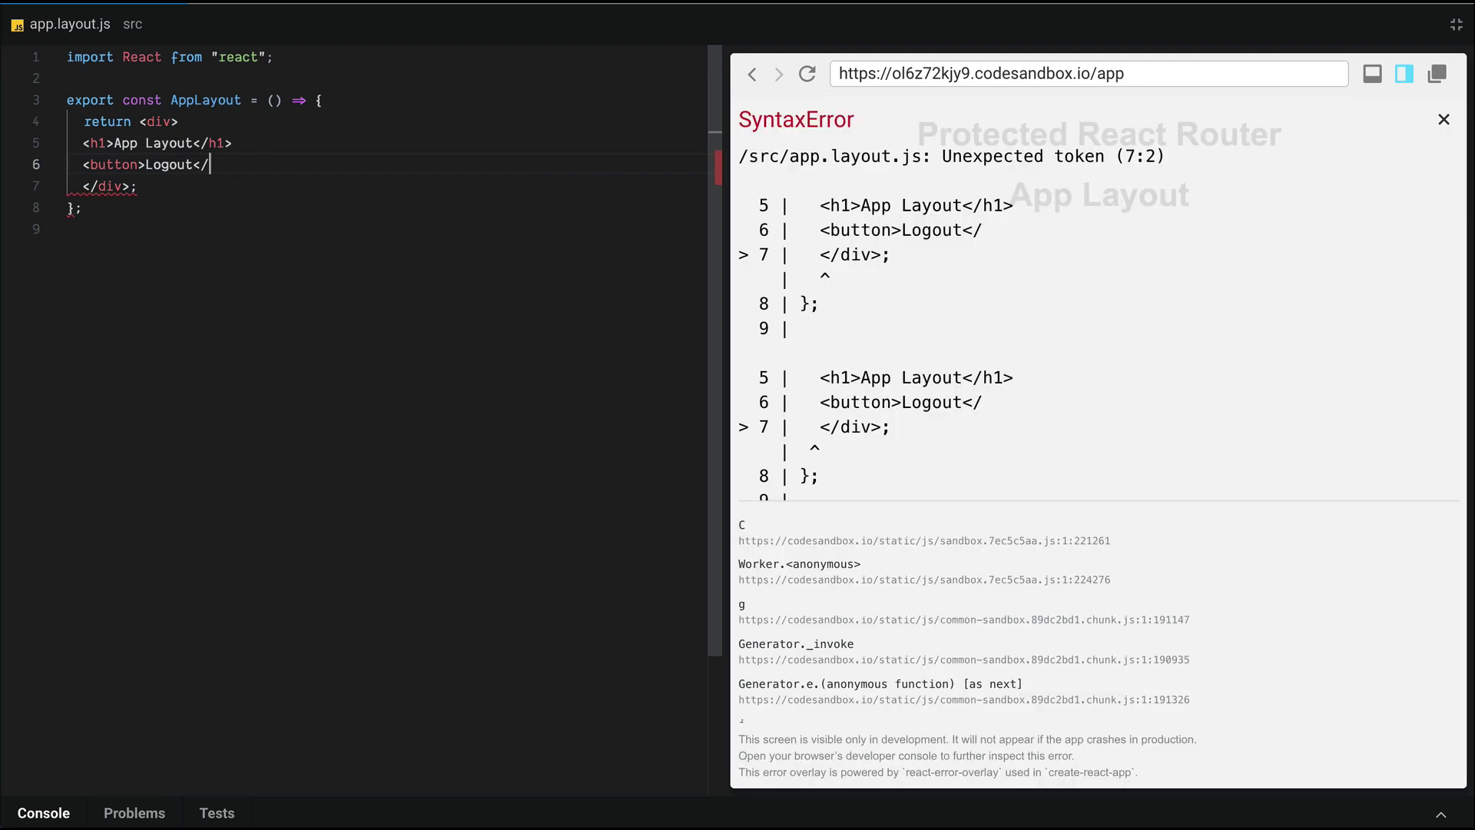
text(button>)
text( onClick={() => {)
key(Return)
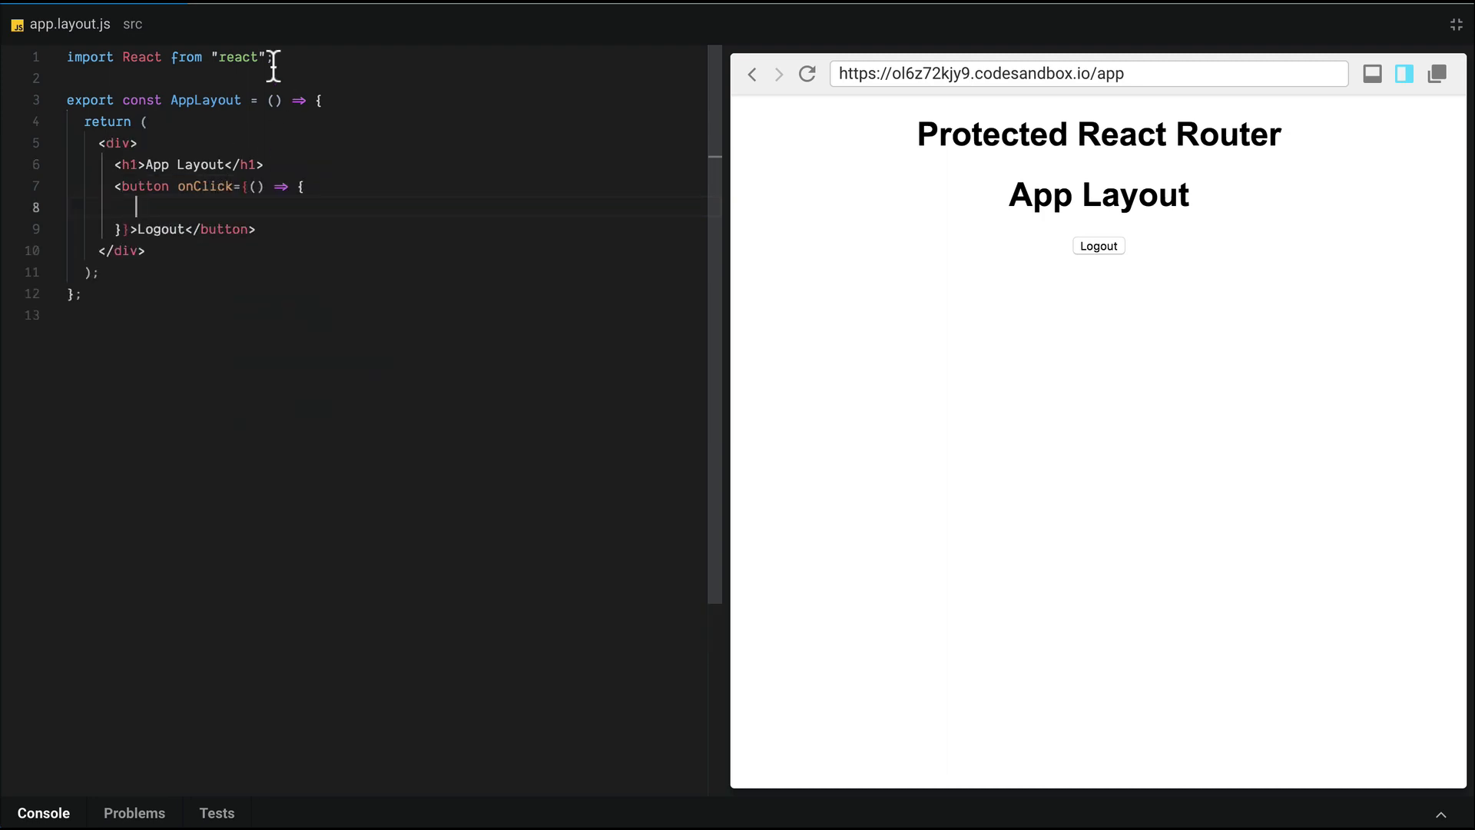
Import auth from './auth' in app.layout.js.
click(237, 81)
key(Return)
text(import )
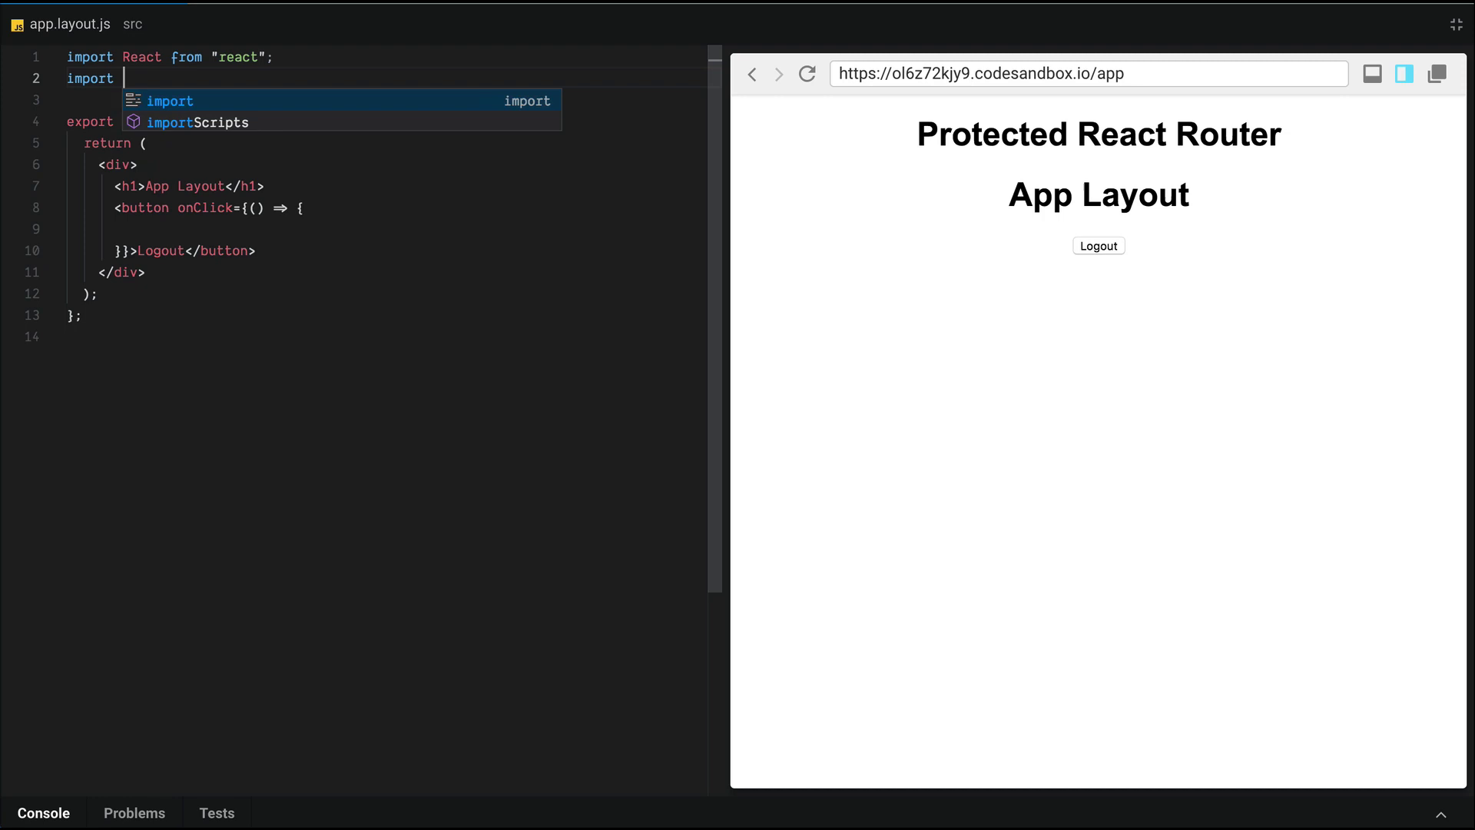
text(authh from)
key(ctrl+z)
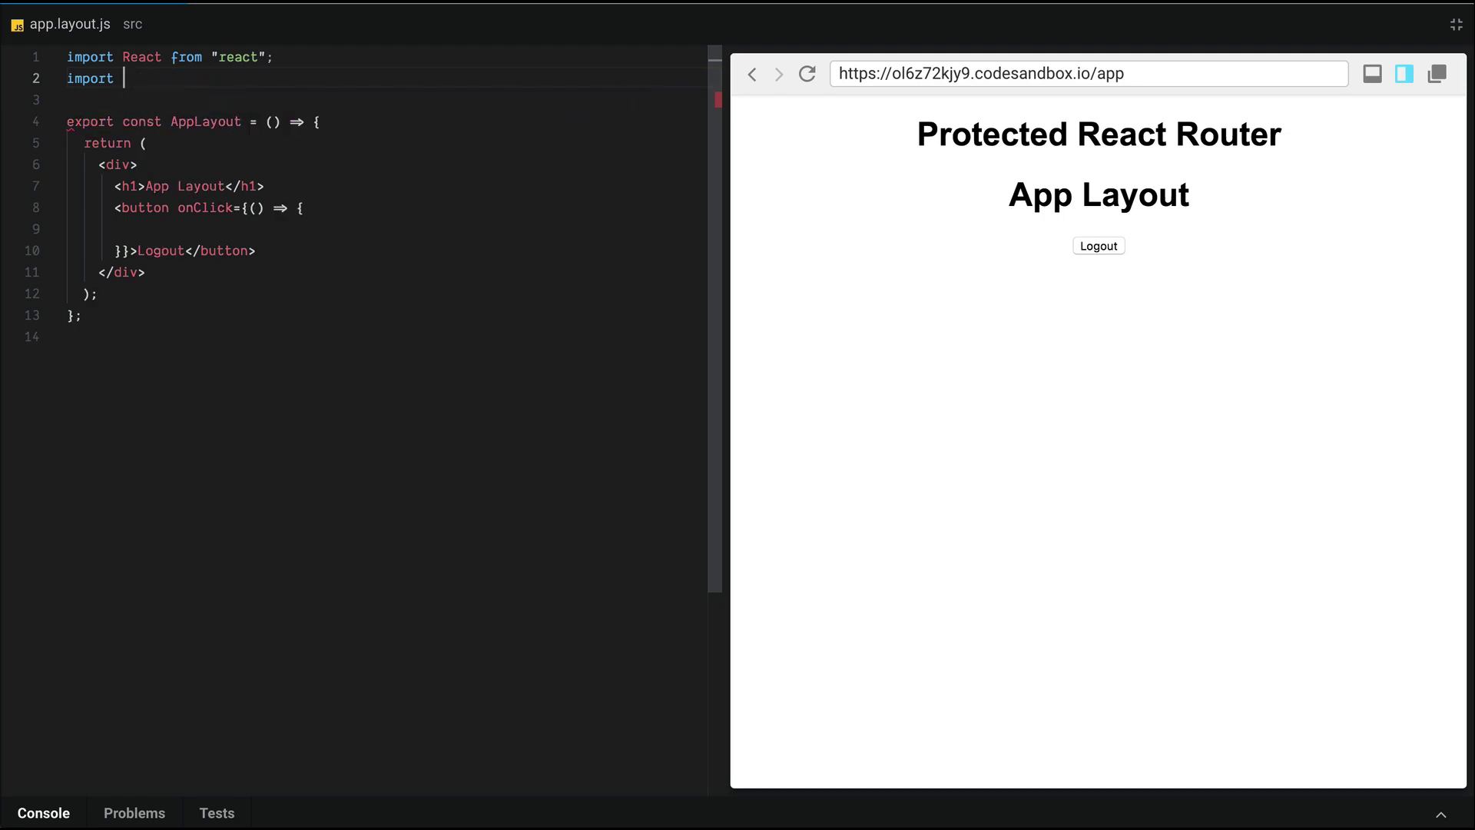
text(auth from './)
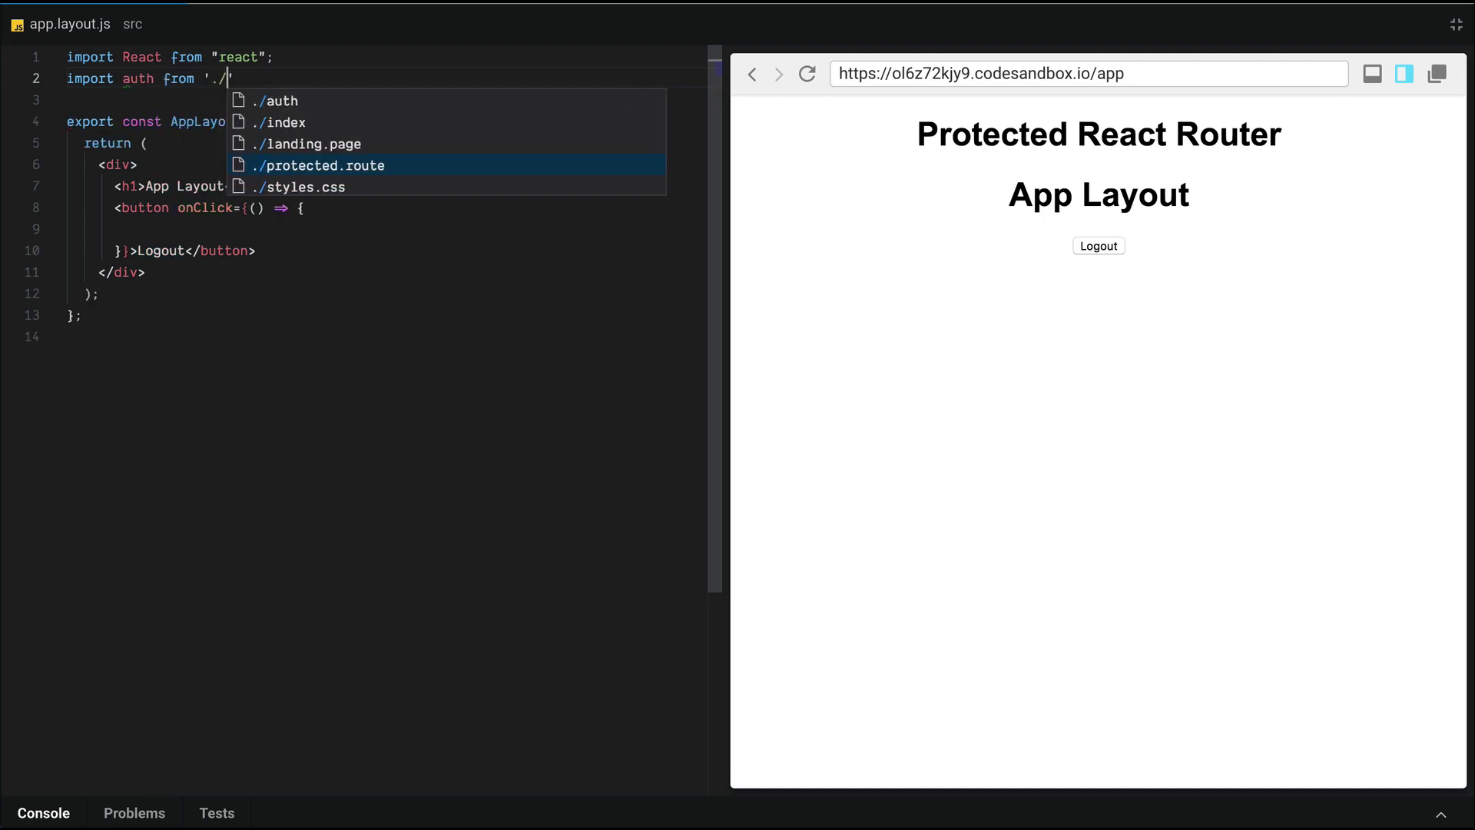
text(auth')
key(Return)
key(BackSpace)
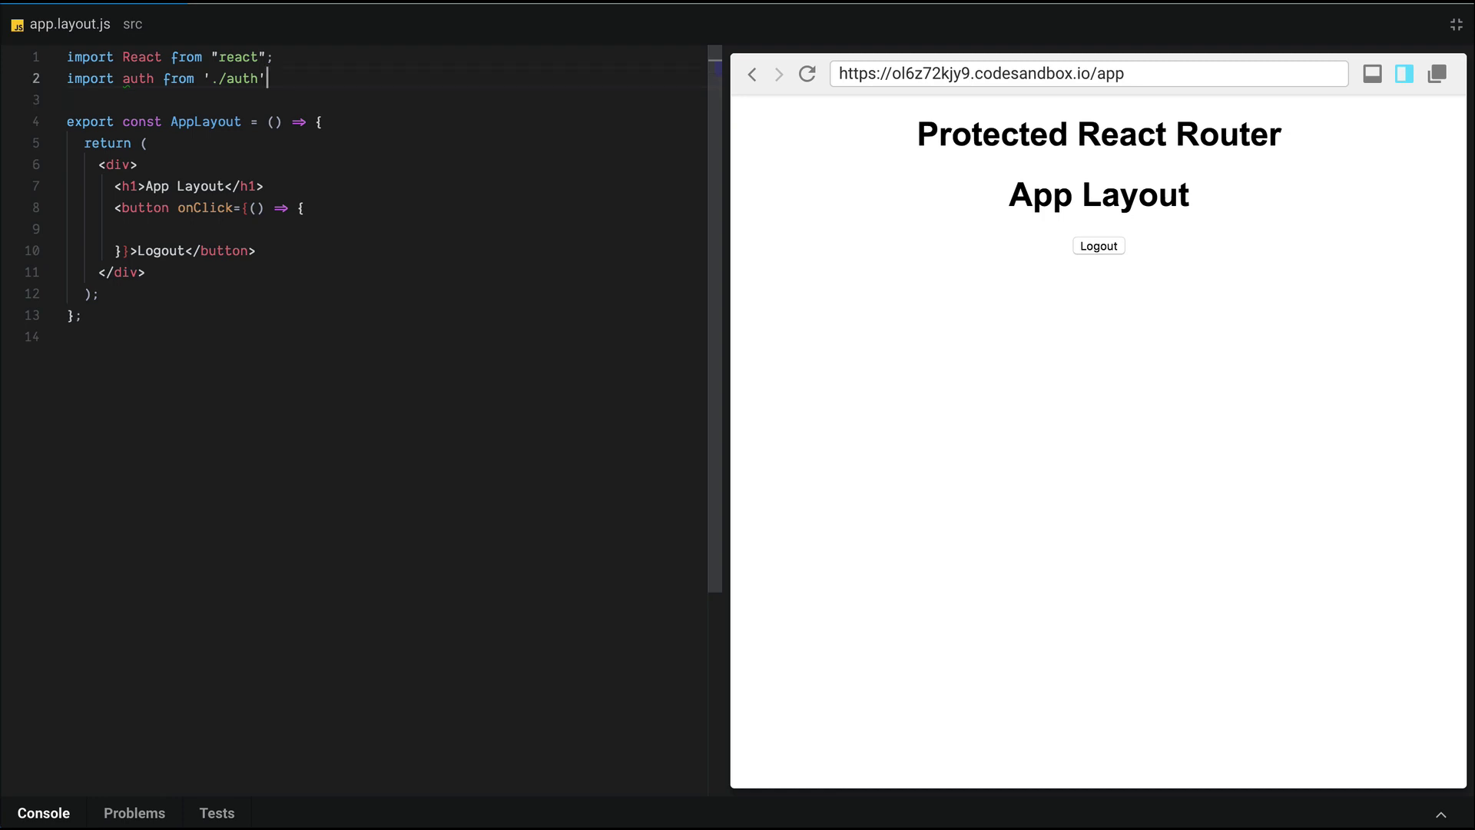
Make onClick call auth.logout(() => { this.props.history.push('/') }), auto-format, and show the file list.
click(204, 230)
text(auth.logout(() => )
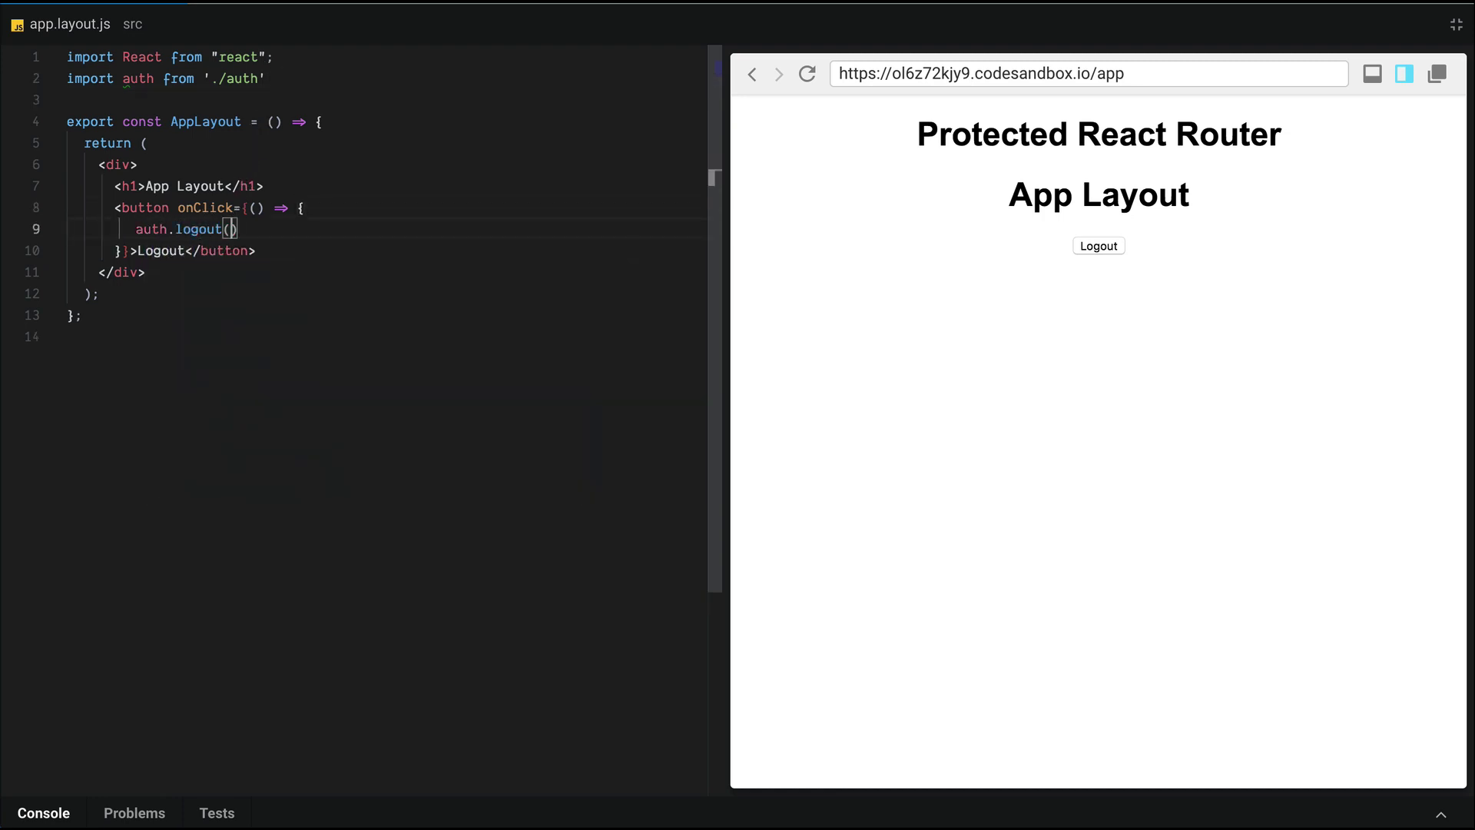
text({)
key(Return)
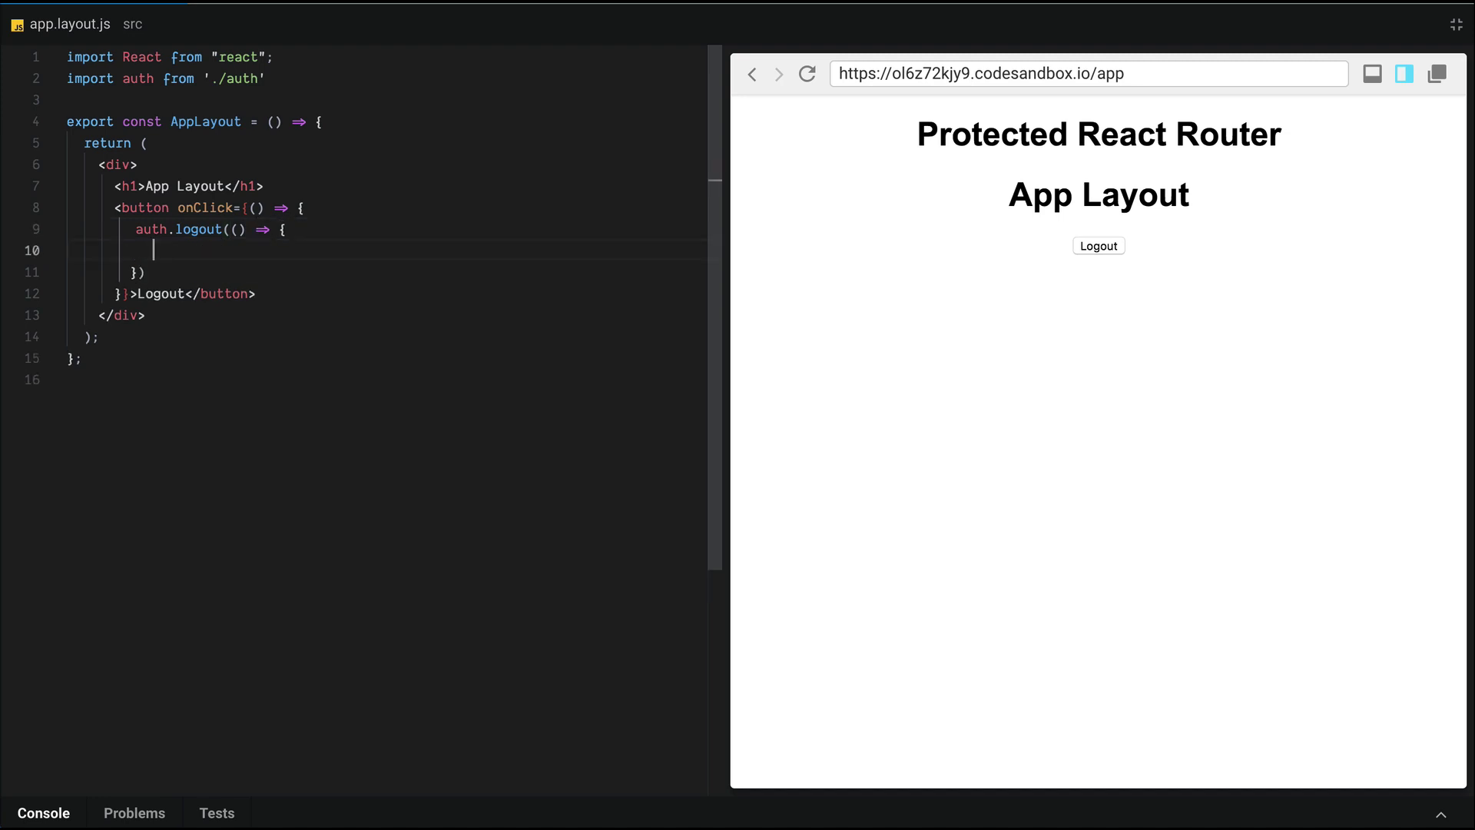
text(this)
text(.)
key(BackSpace)
key(BackSpace)
text(s.props)
text(.histor)
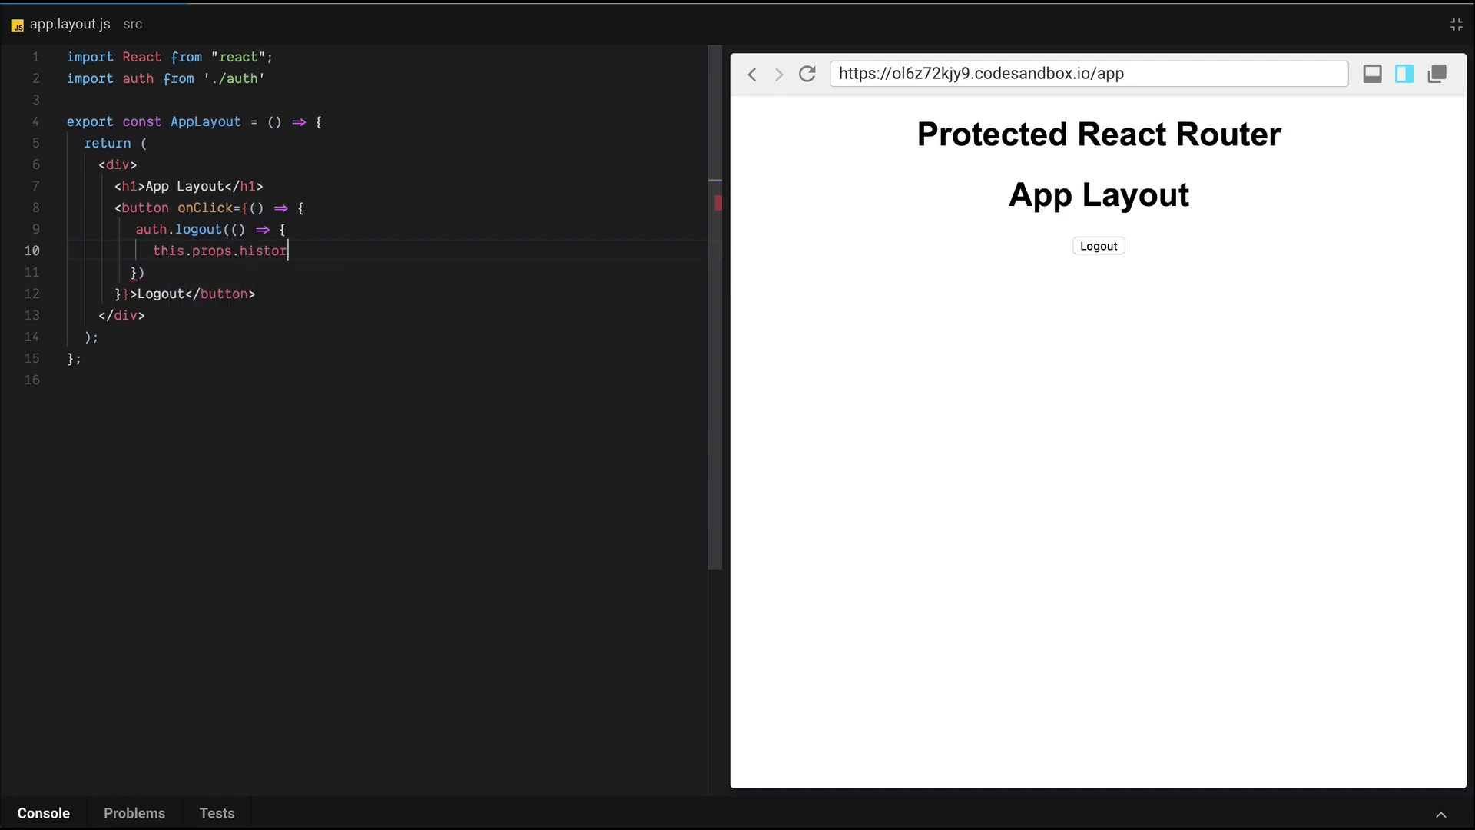
text(y.push(')
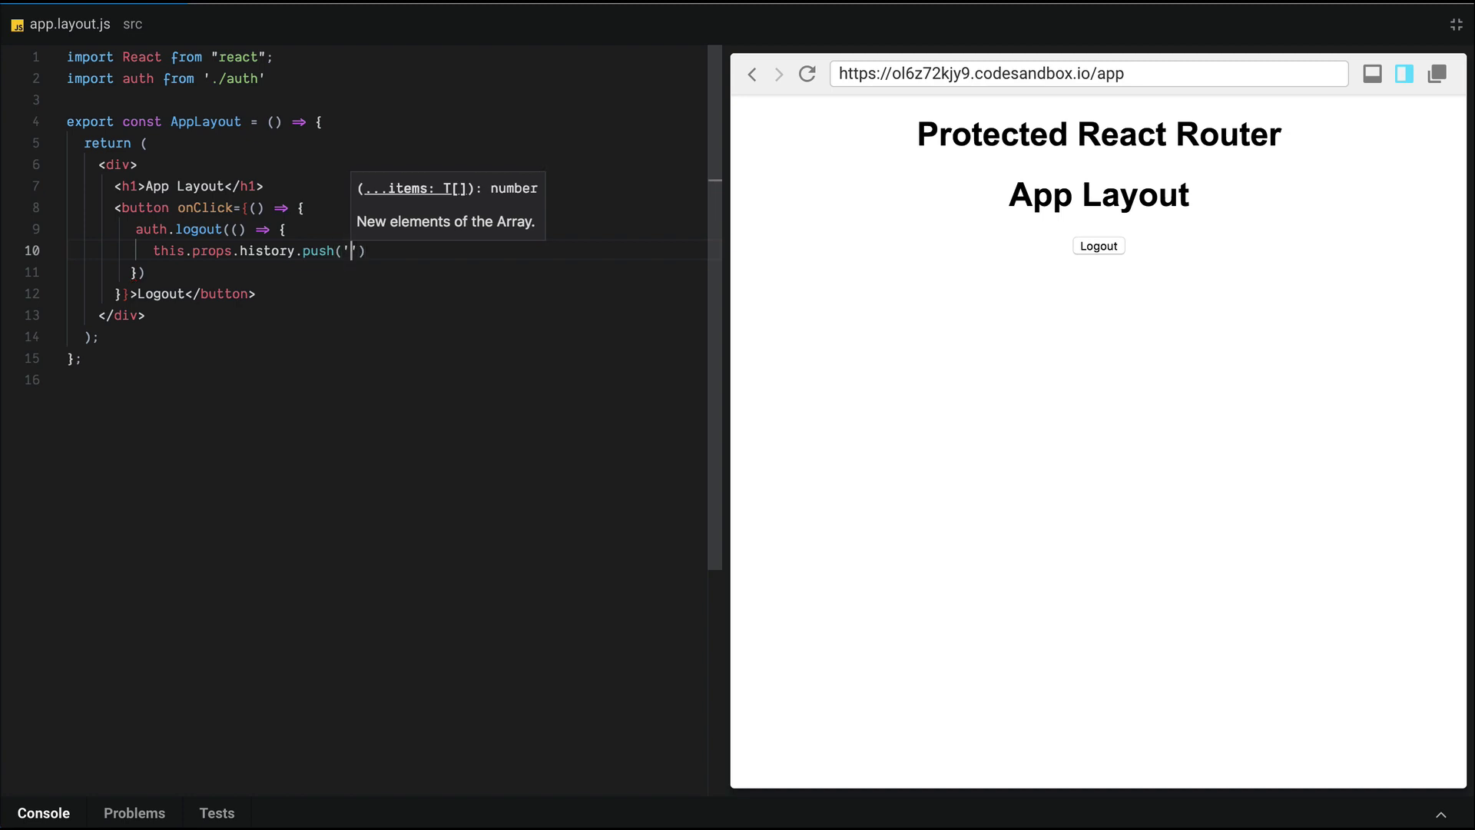
text(/)
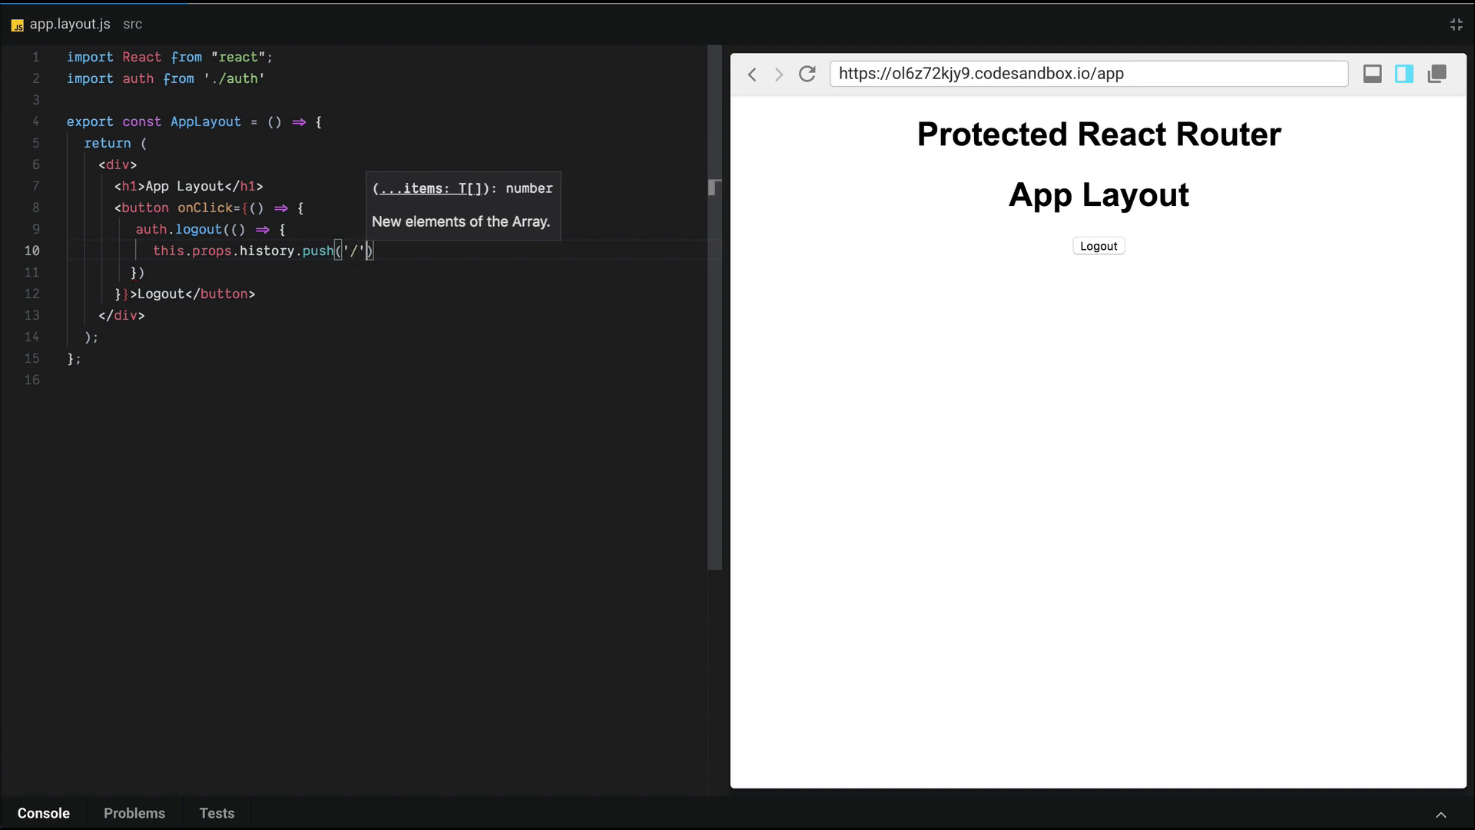
key(ctrl+s)
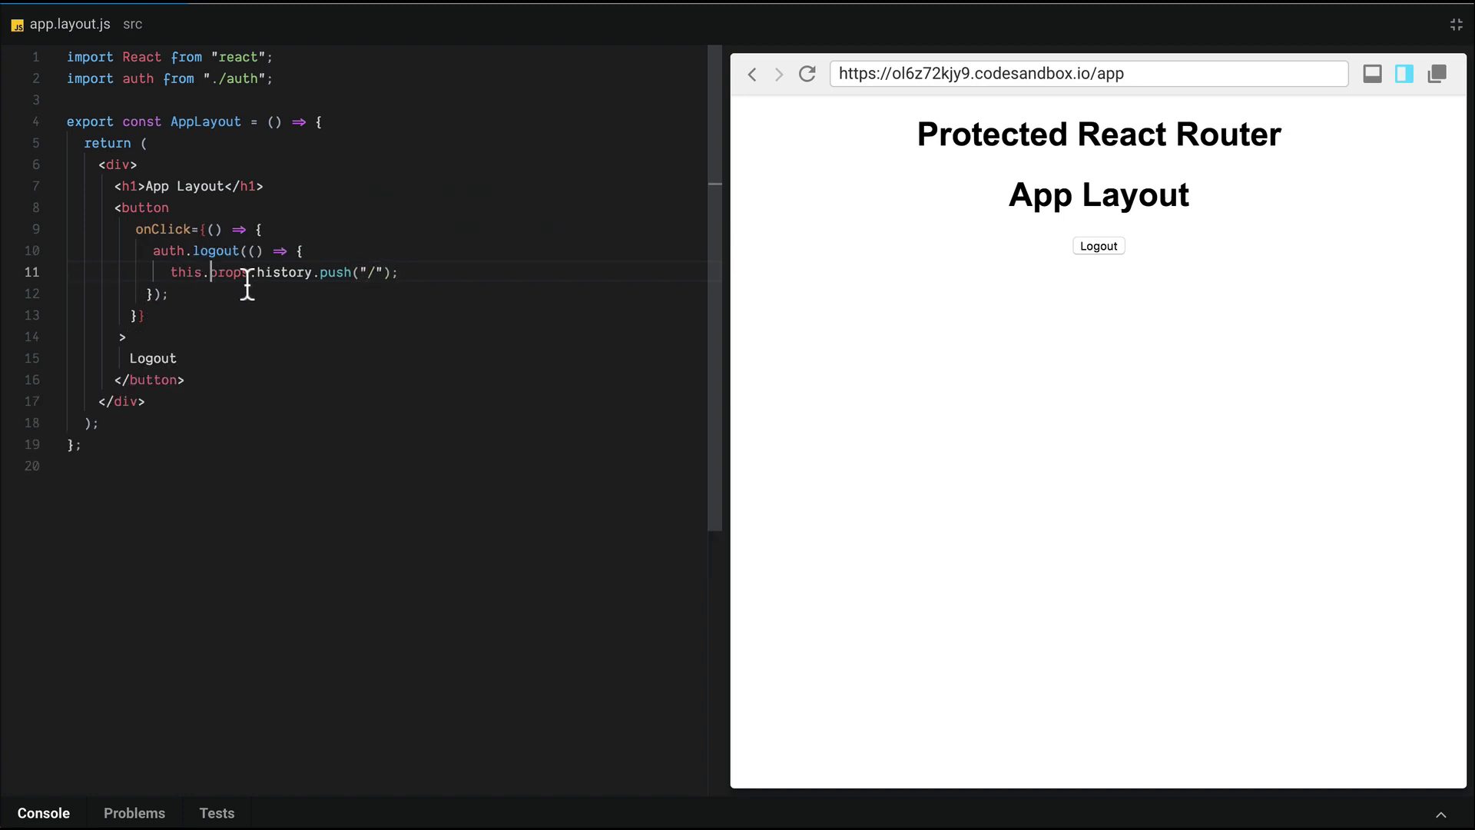
double_click(297, 275)
click(234, 272)
click(15, 29)
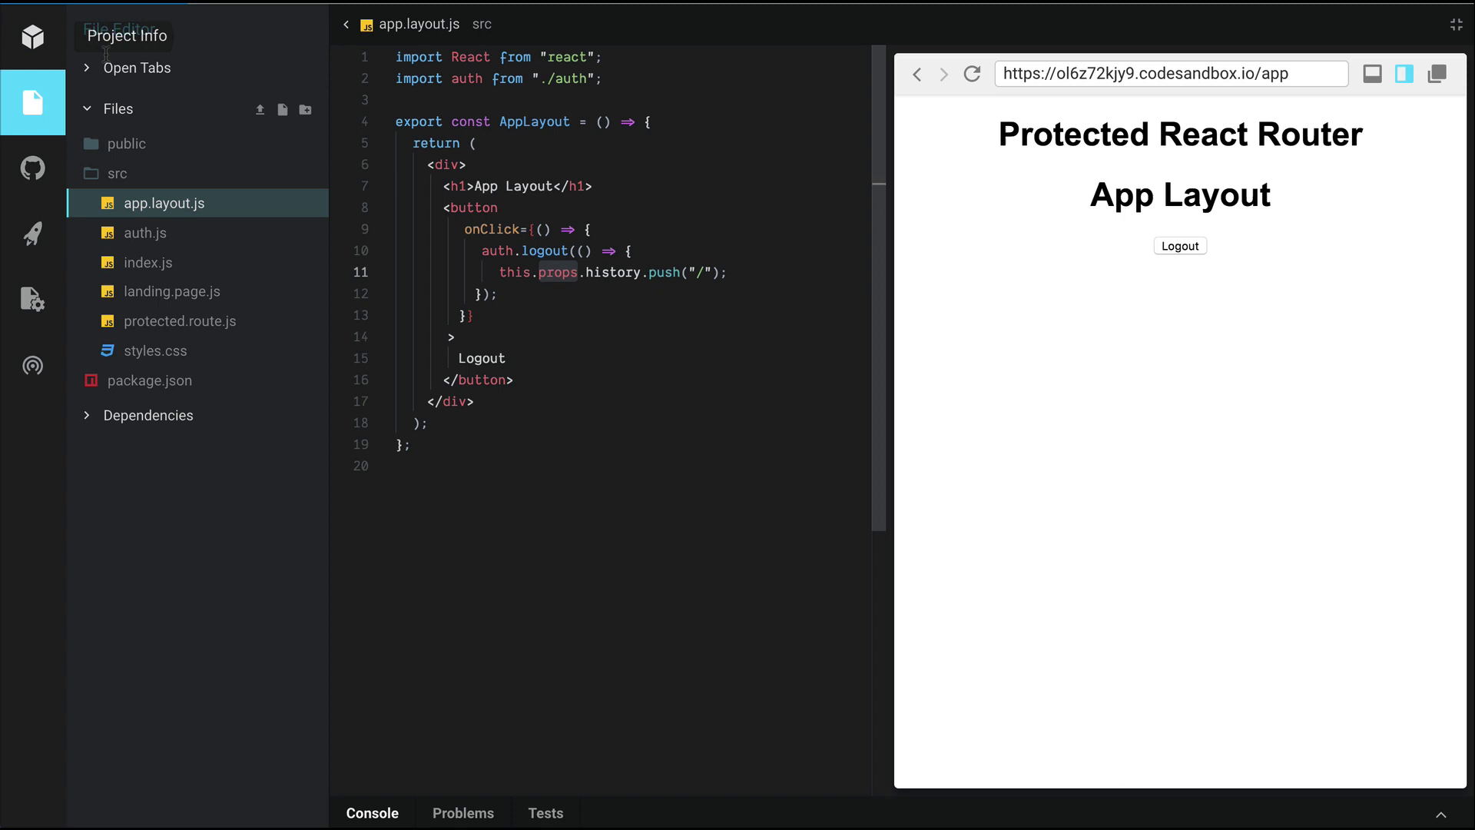
click(174, 264)
click(471, 446)
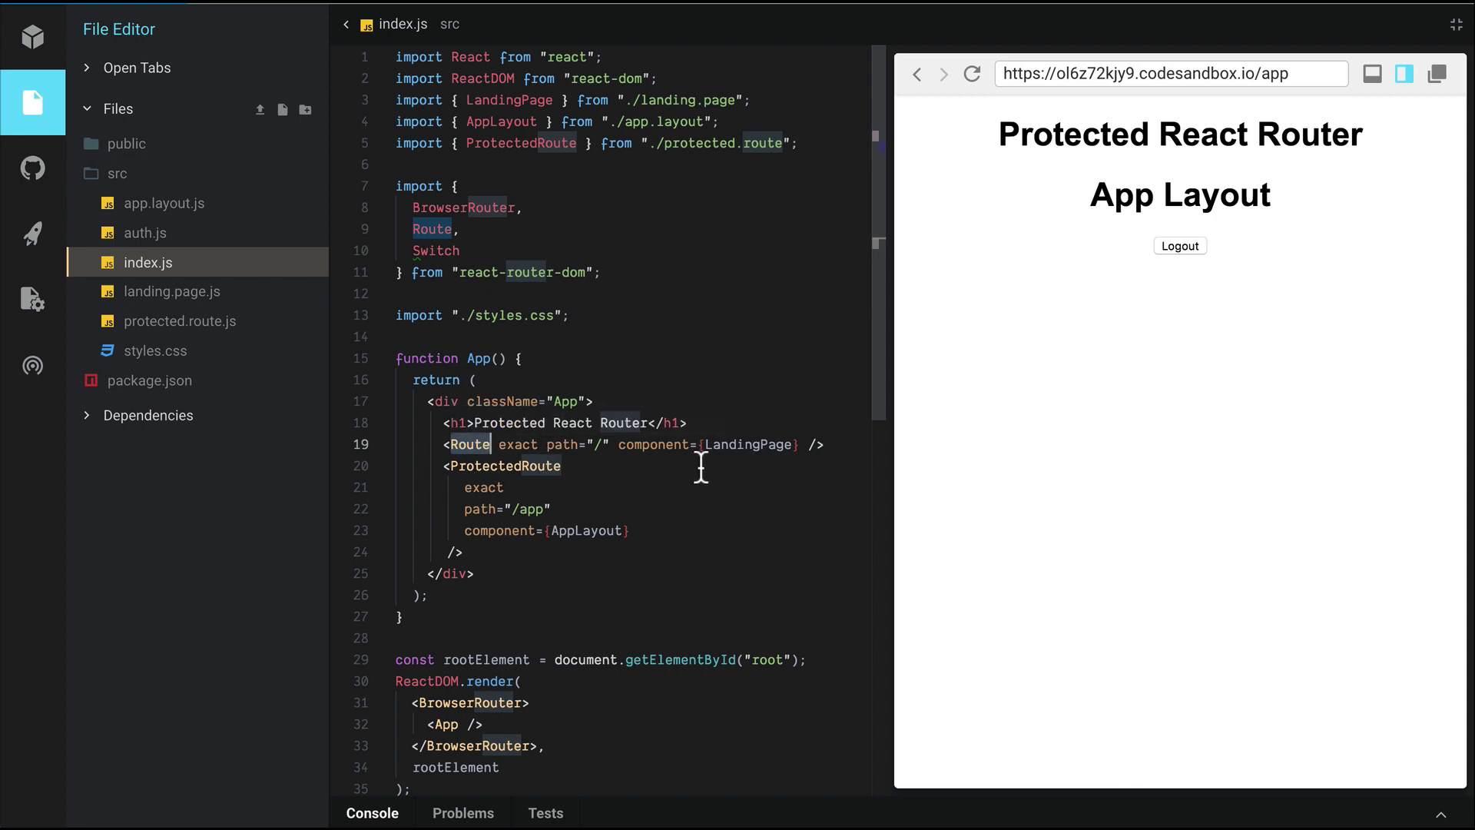
double_click(751, 449)
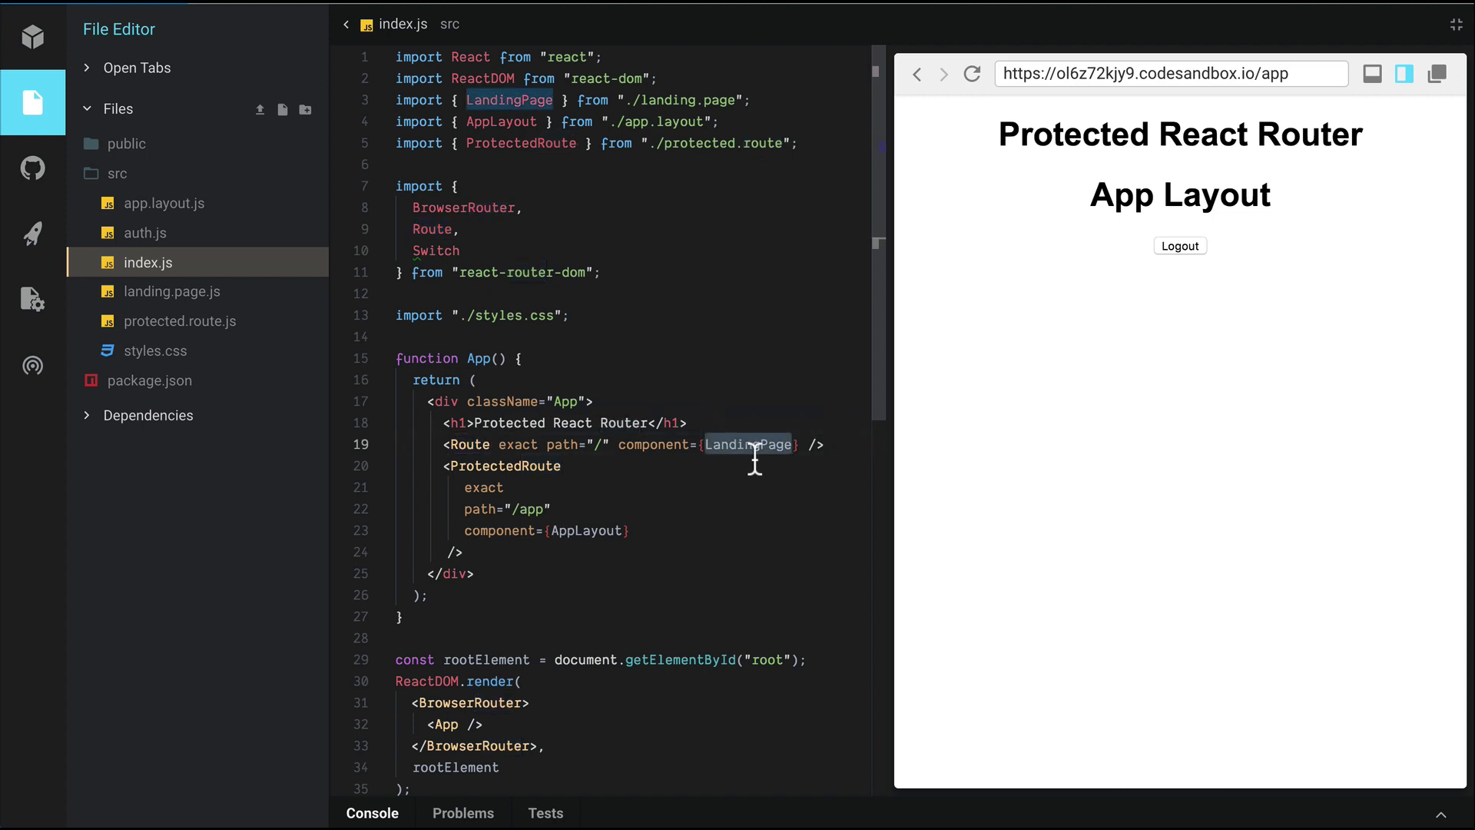
double_click(574, 533)
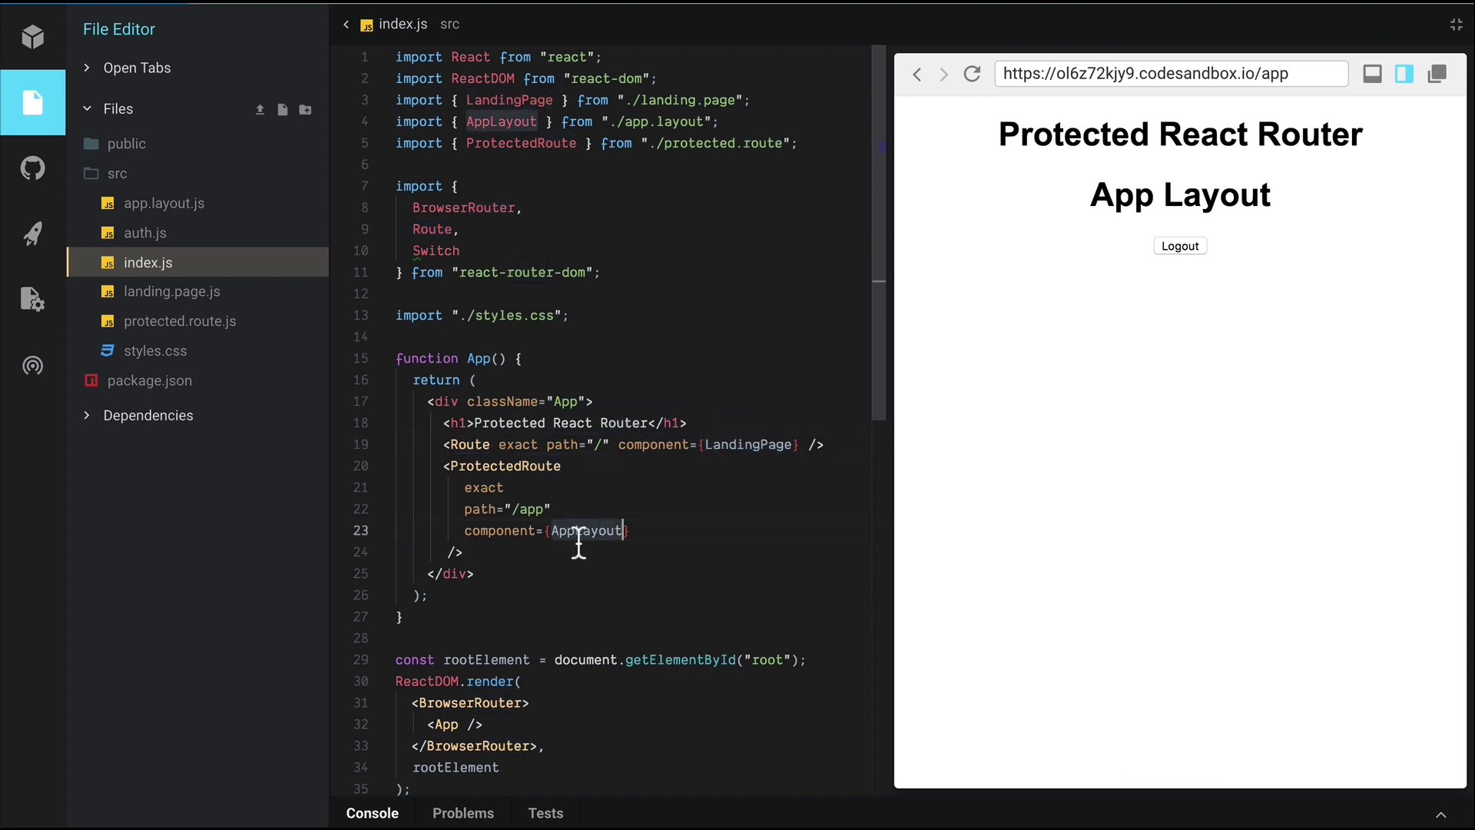
double_click(478, 463)
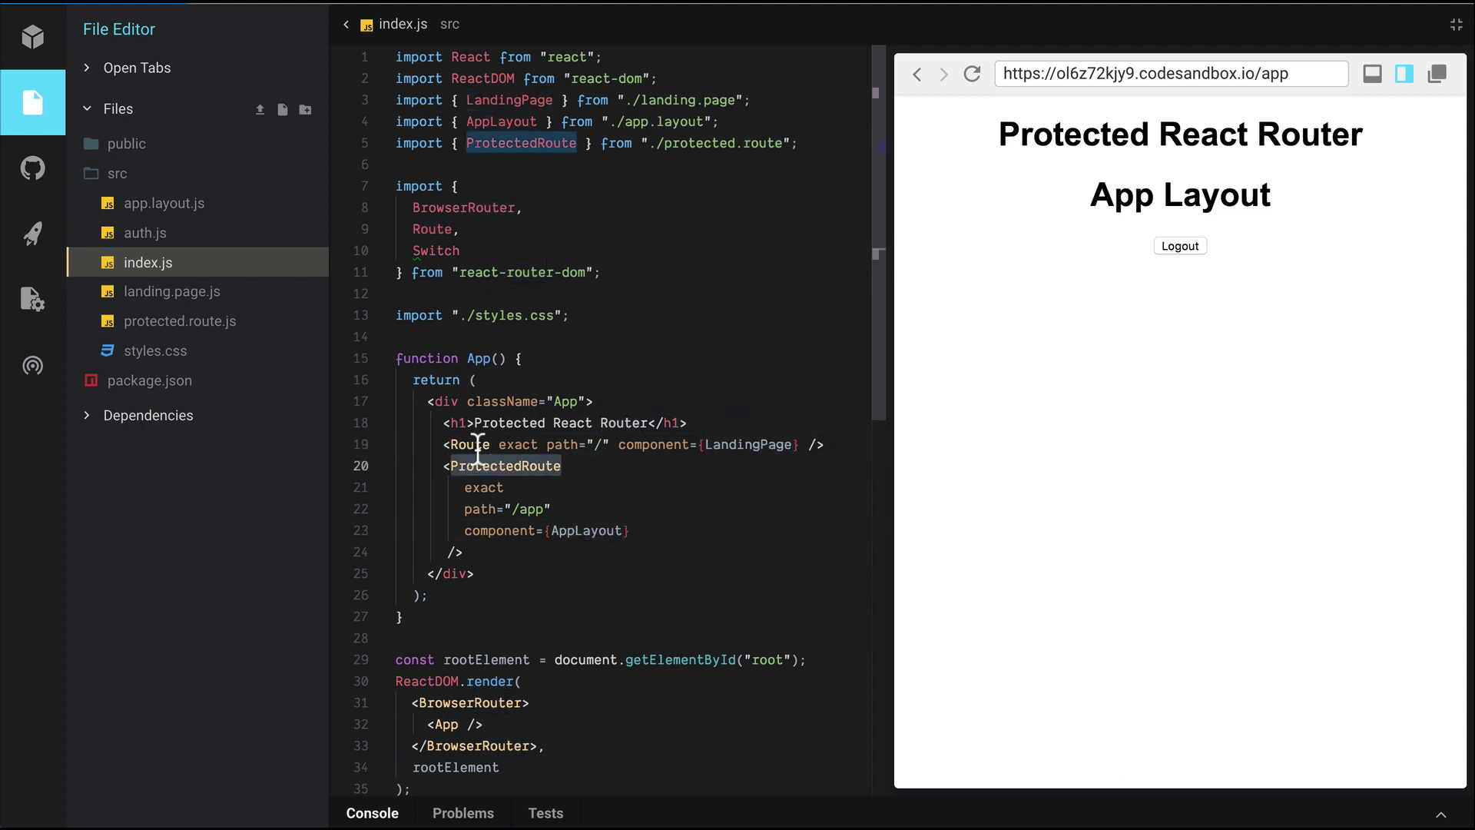
double_click(589, 533)
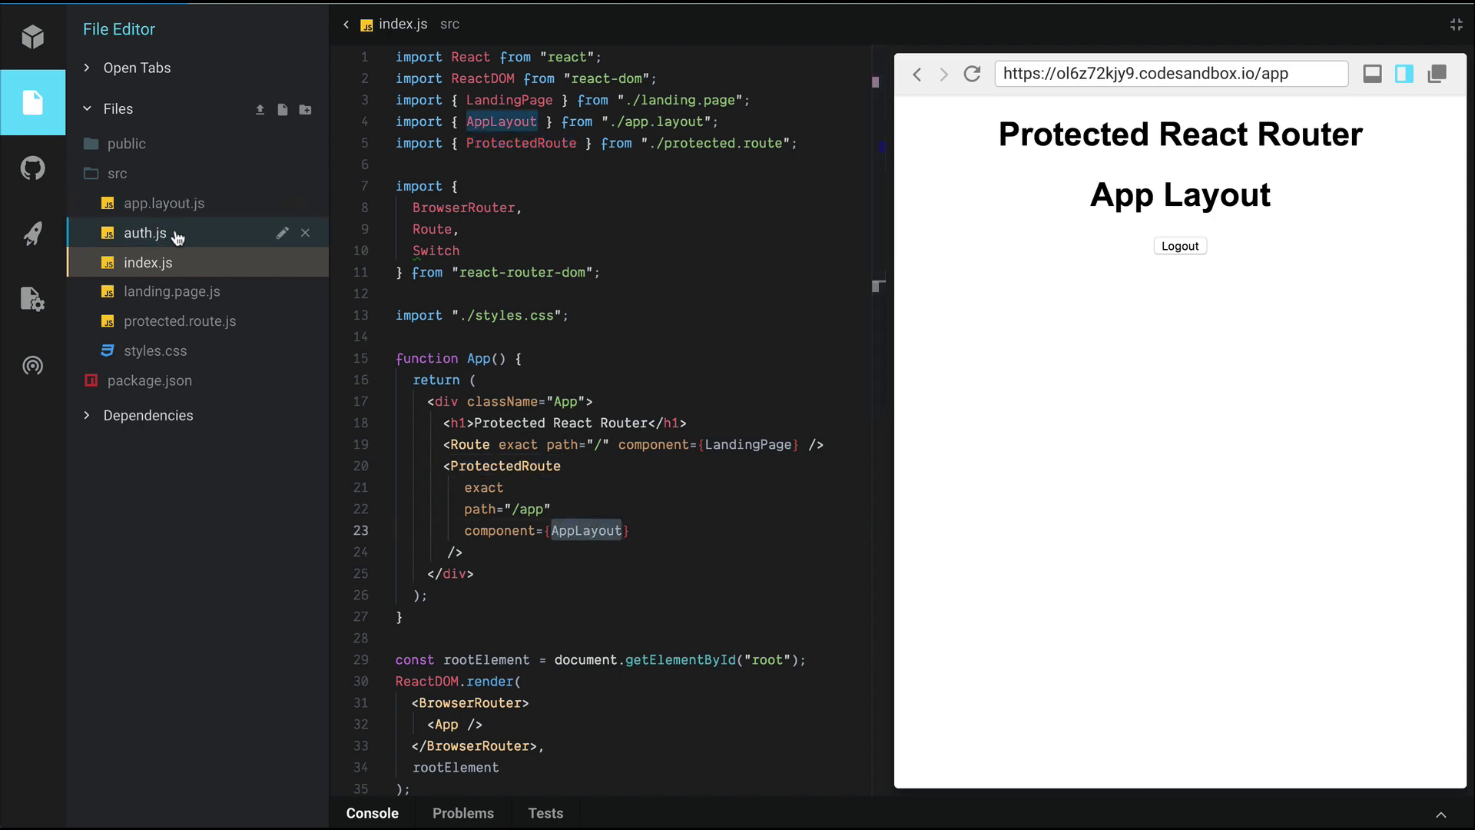
mouse_move(162, 232)
click(187, 217)
double_click(609, 275)
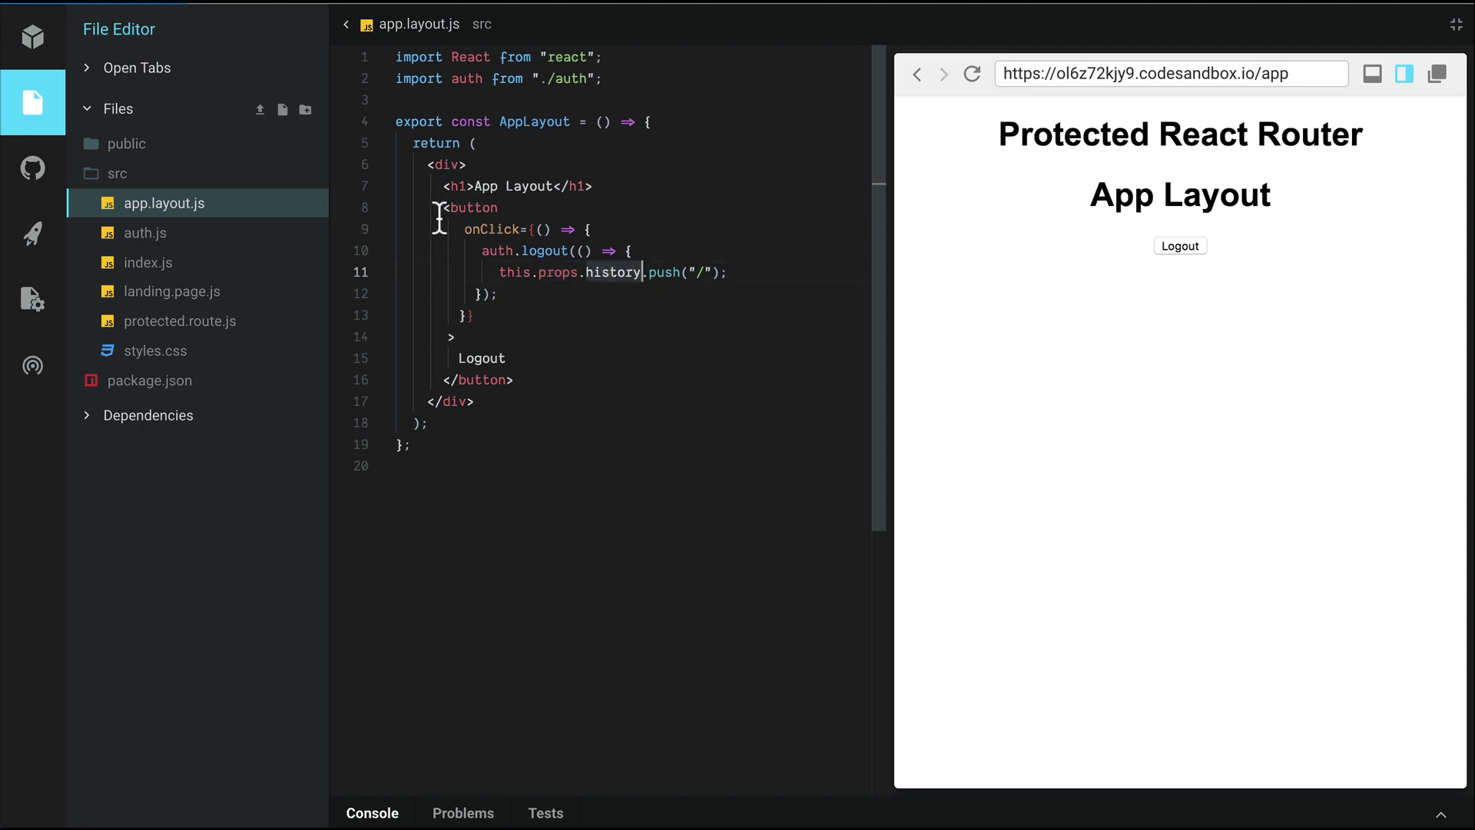
Add import {withRouter} from 'react-router-dom' on line 3 of app.layout.js.
drag(443, 208, 511, 326)
click(510, 326)
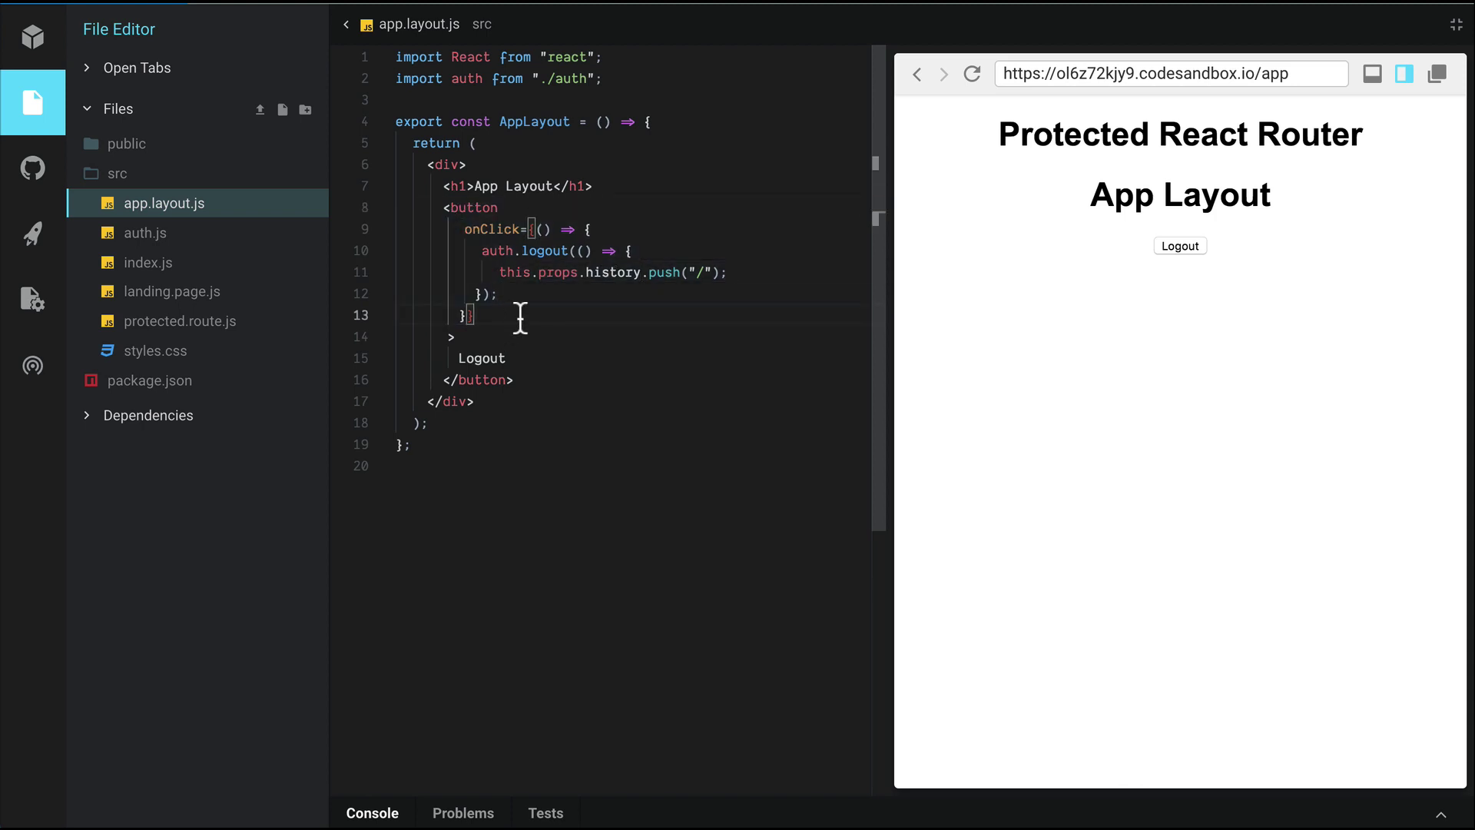
double_click(610, 277)
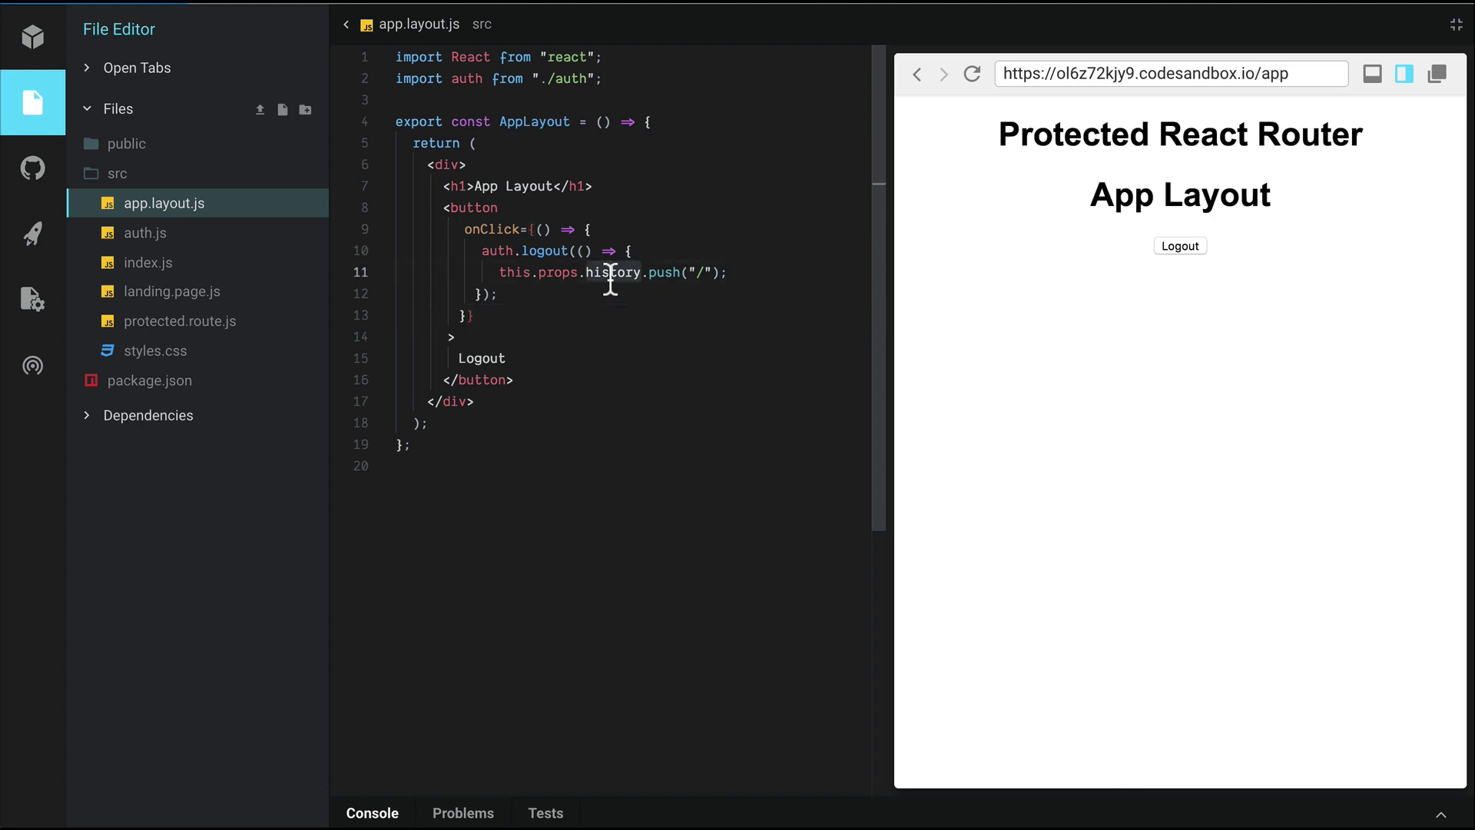
click(541, 104)
text(import)
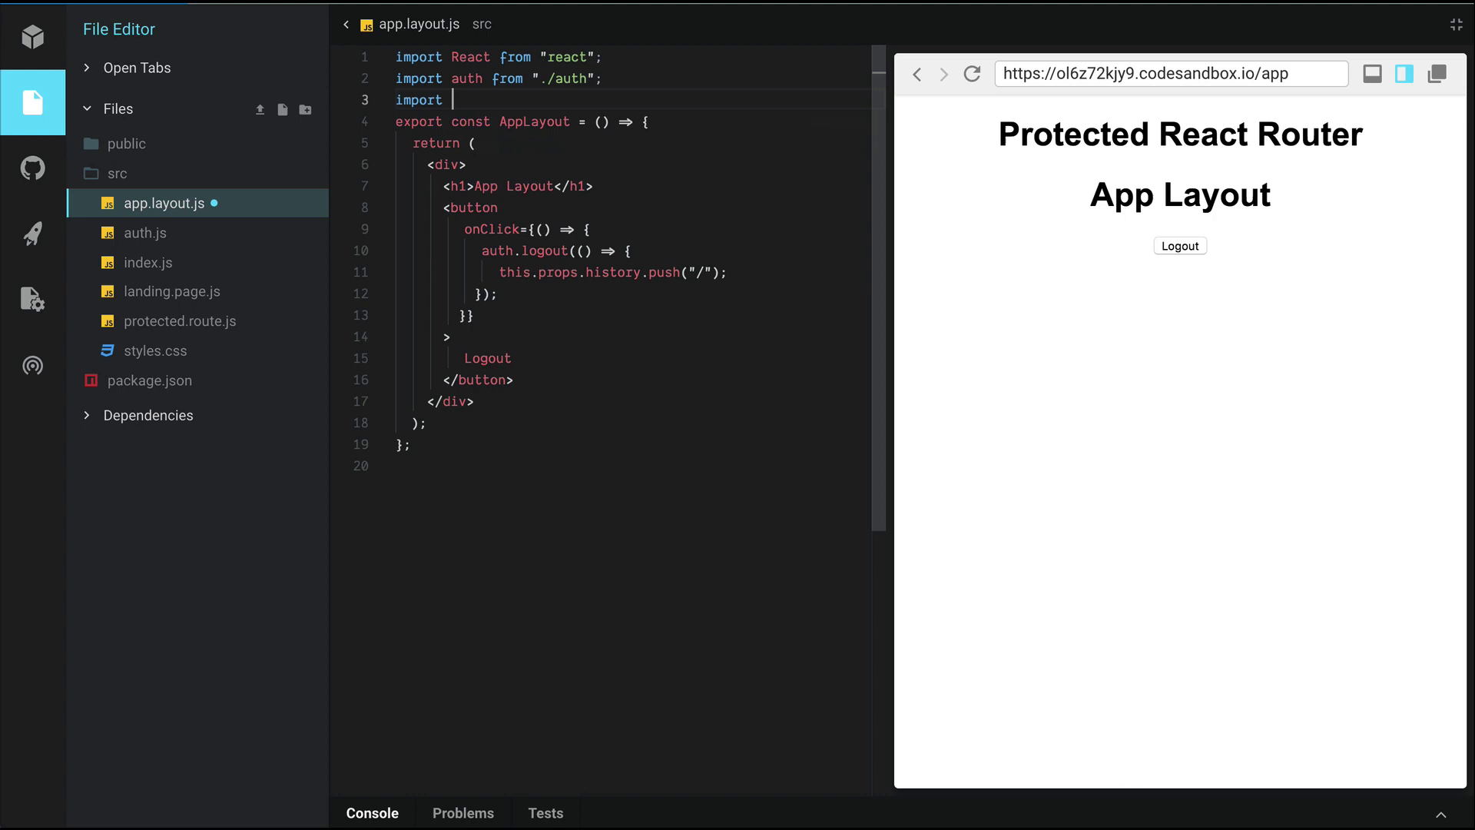
text({withRo)
text(uter} fro)
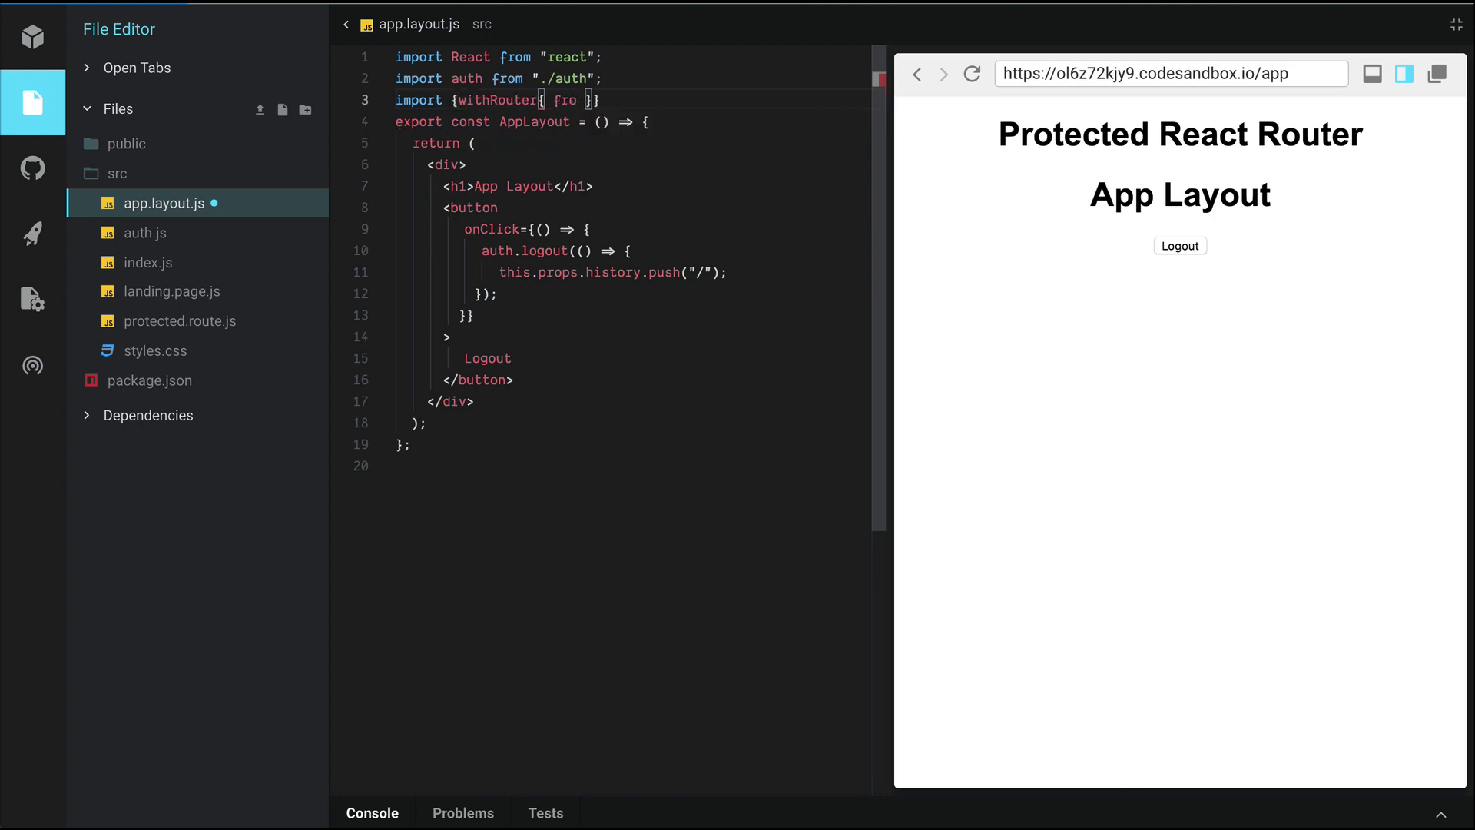
key(BackSpace)
key(BackSpace)
key(BackSpace)
key(BackSpace)
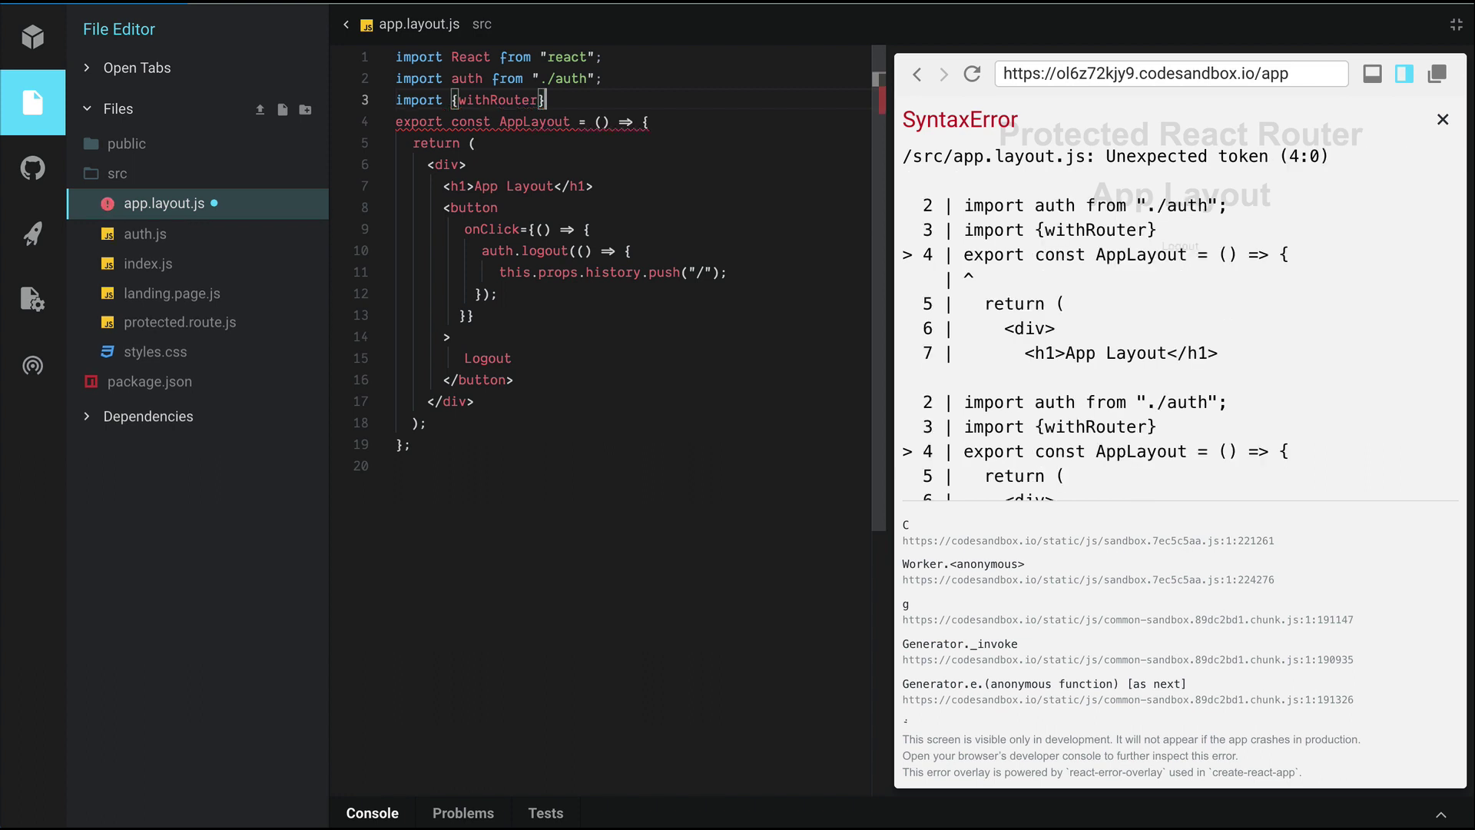
text( from 'reac)
key(Return)
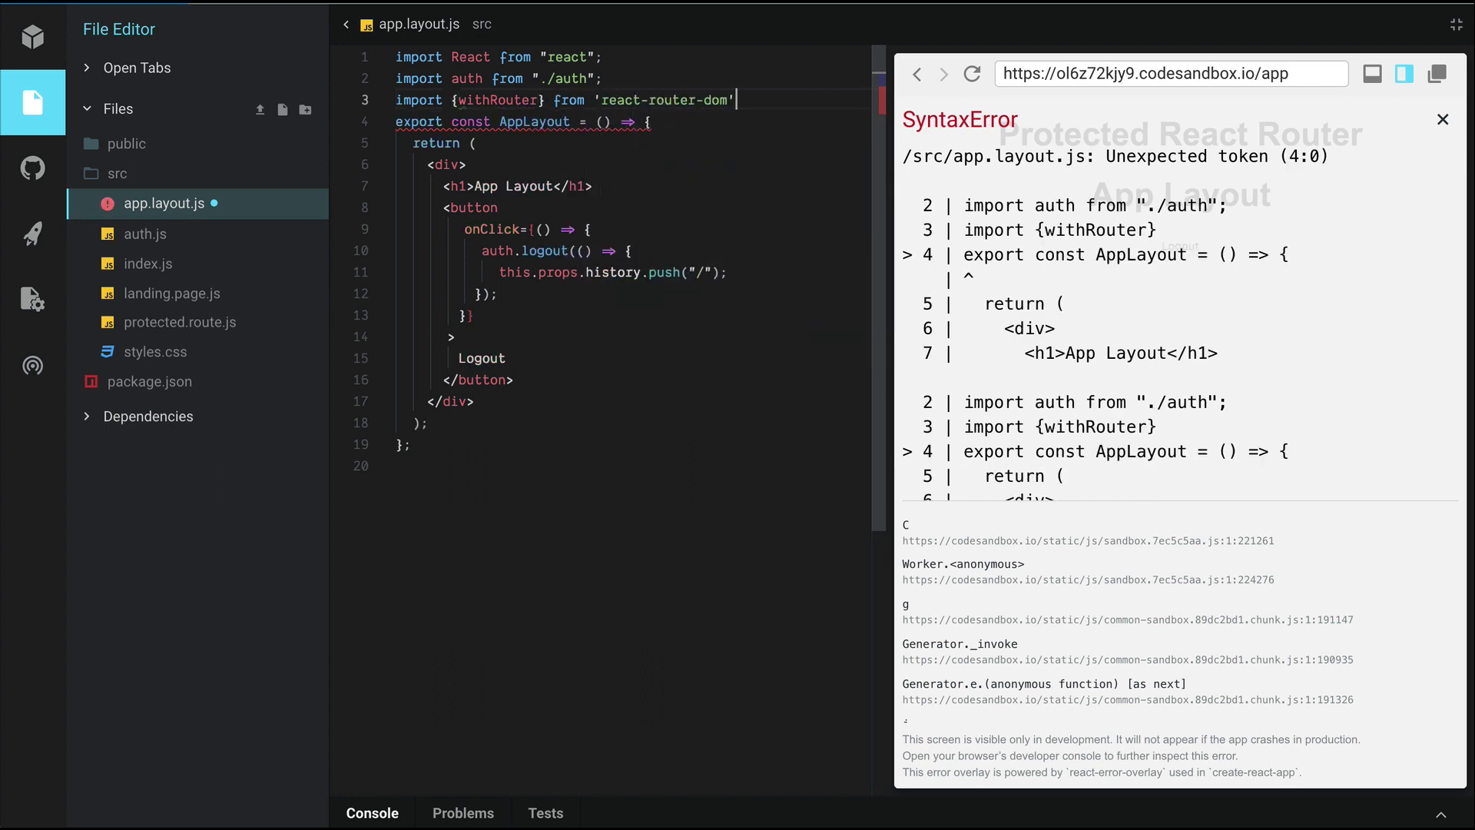
key(Return)
Delete the withRouter import line again and save the file.
double_click(507, 105)
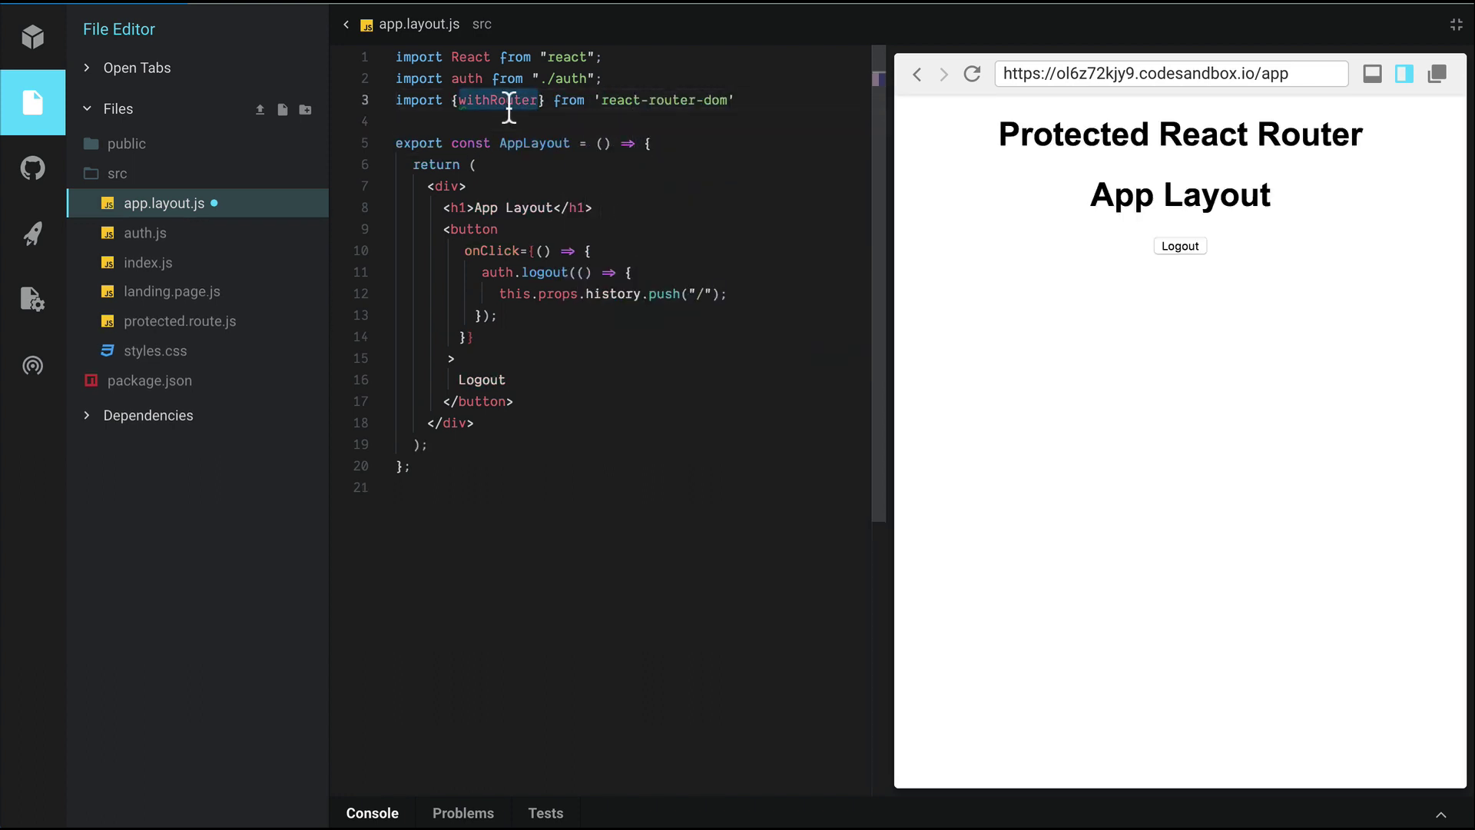
key(ctrl+shift+k)
key(ctrl+s)
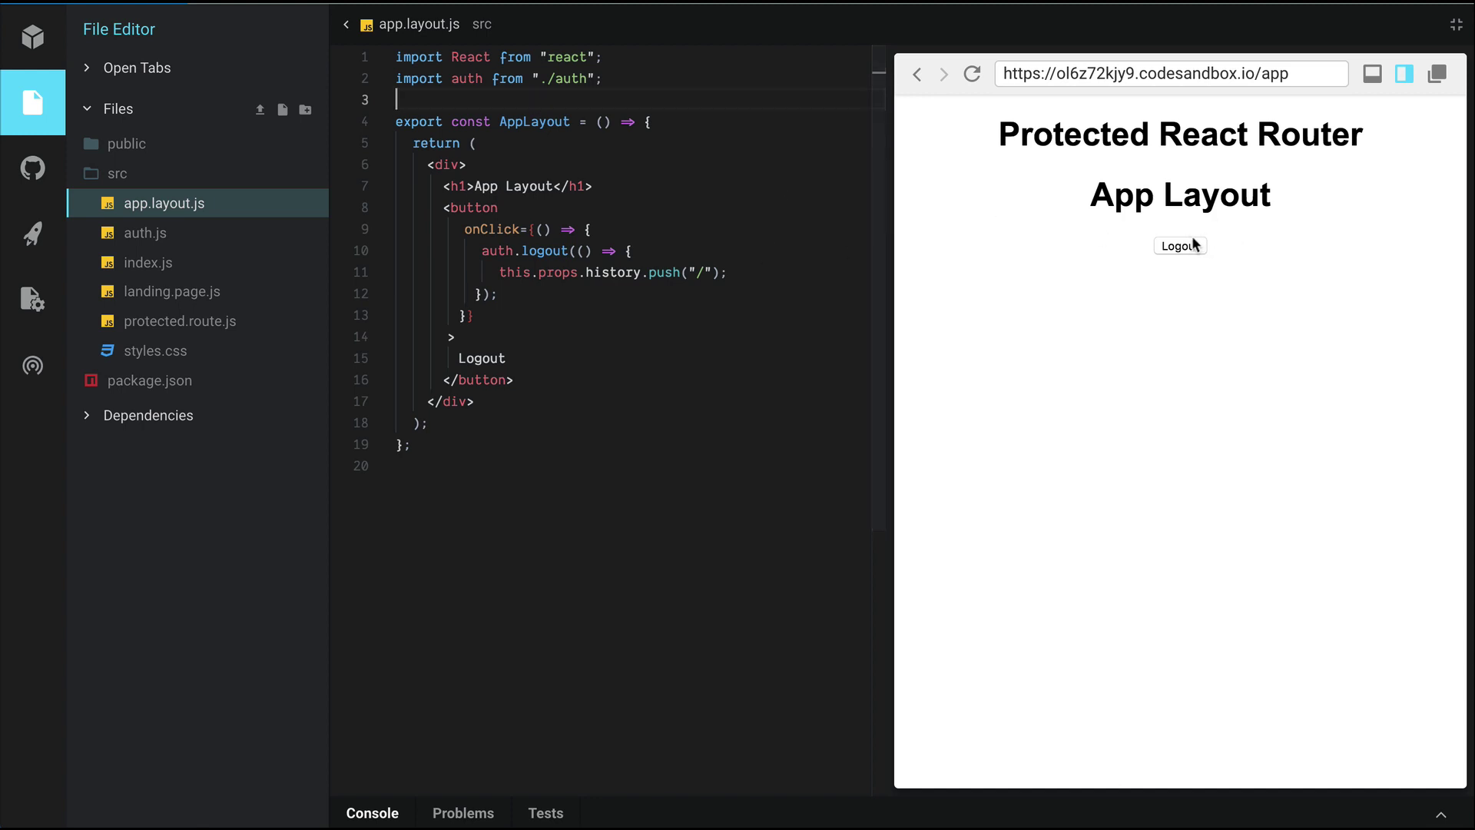
Change this.props to props in the Logout callback and take props as AppLayout's parameter, then save.
click(1192, 248)
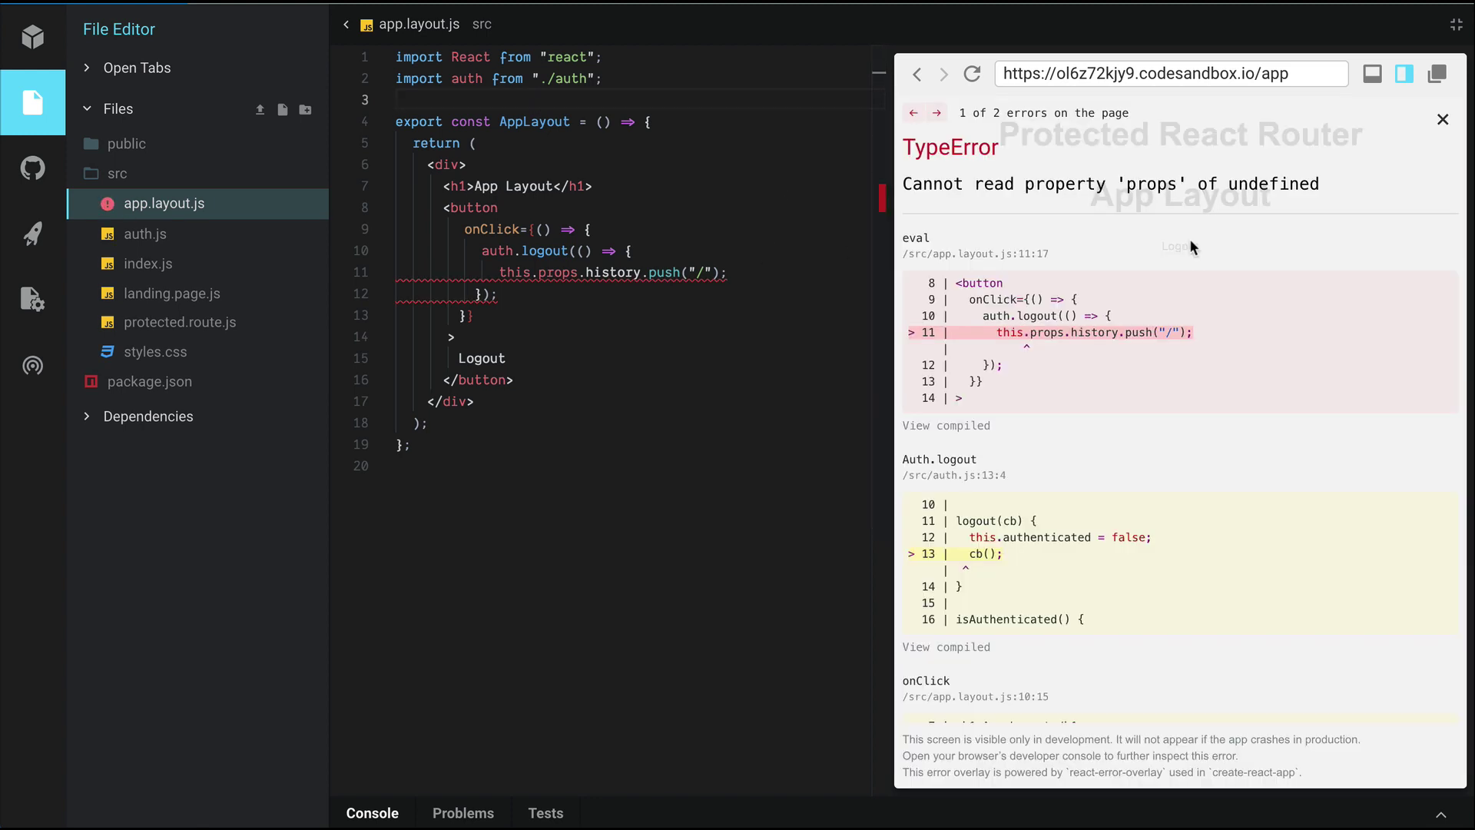
click(514, 273)
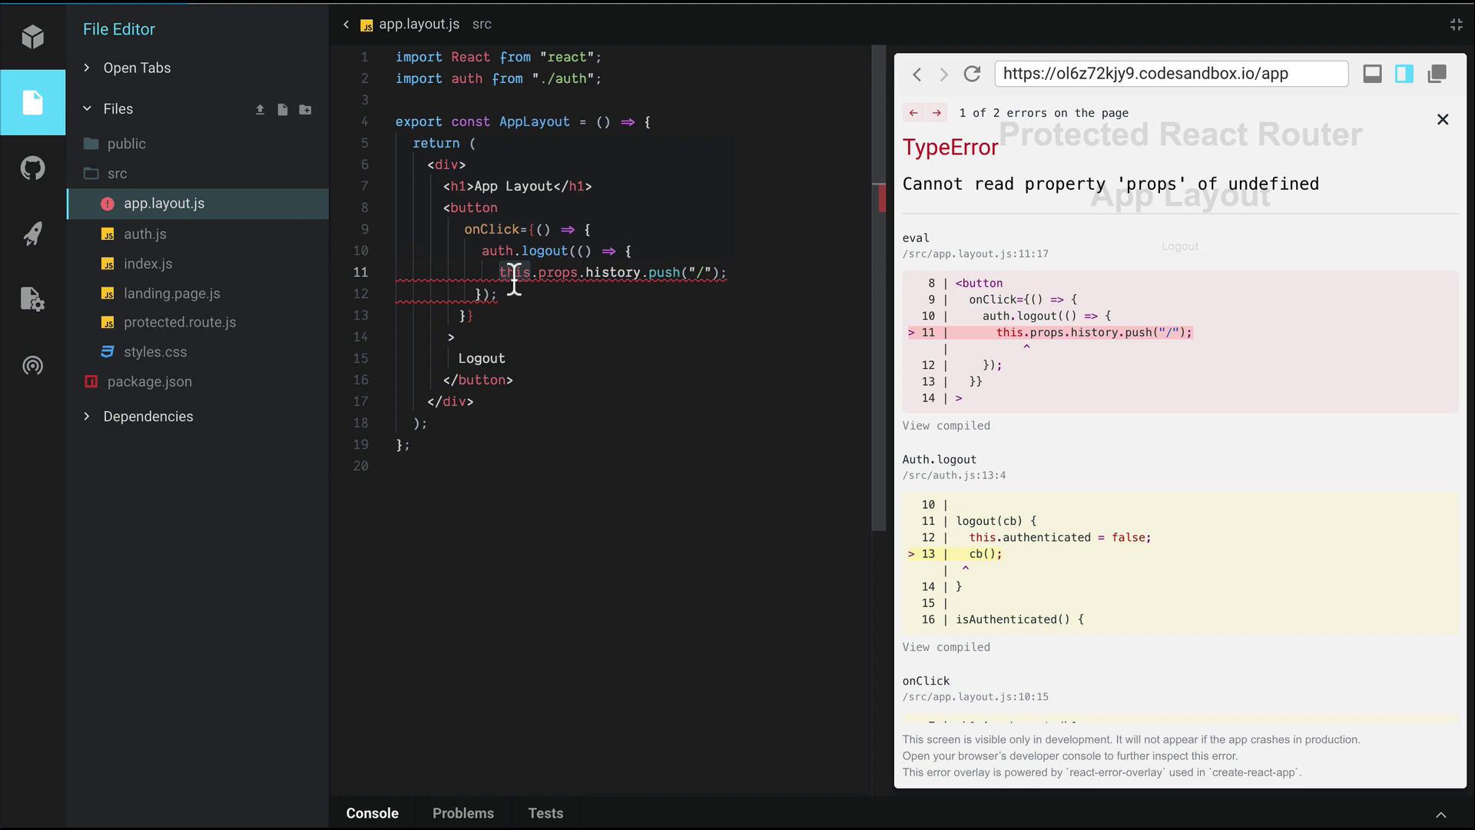
key(Right)
key(BackSpace)
key(BackSpace)
key(BackSpace)
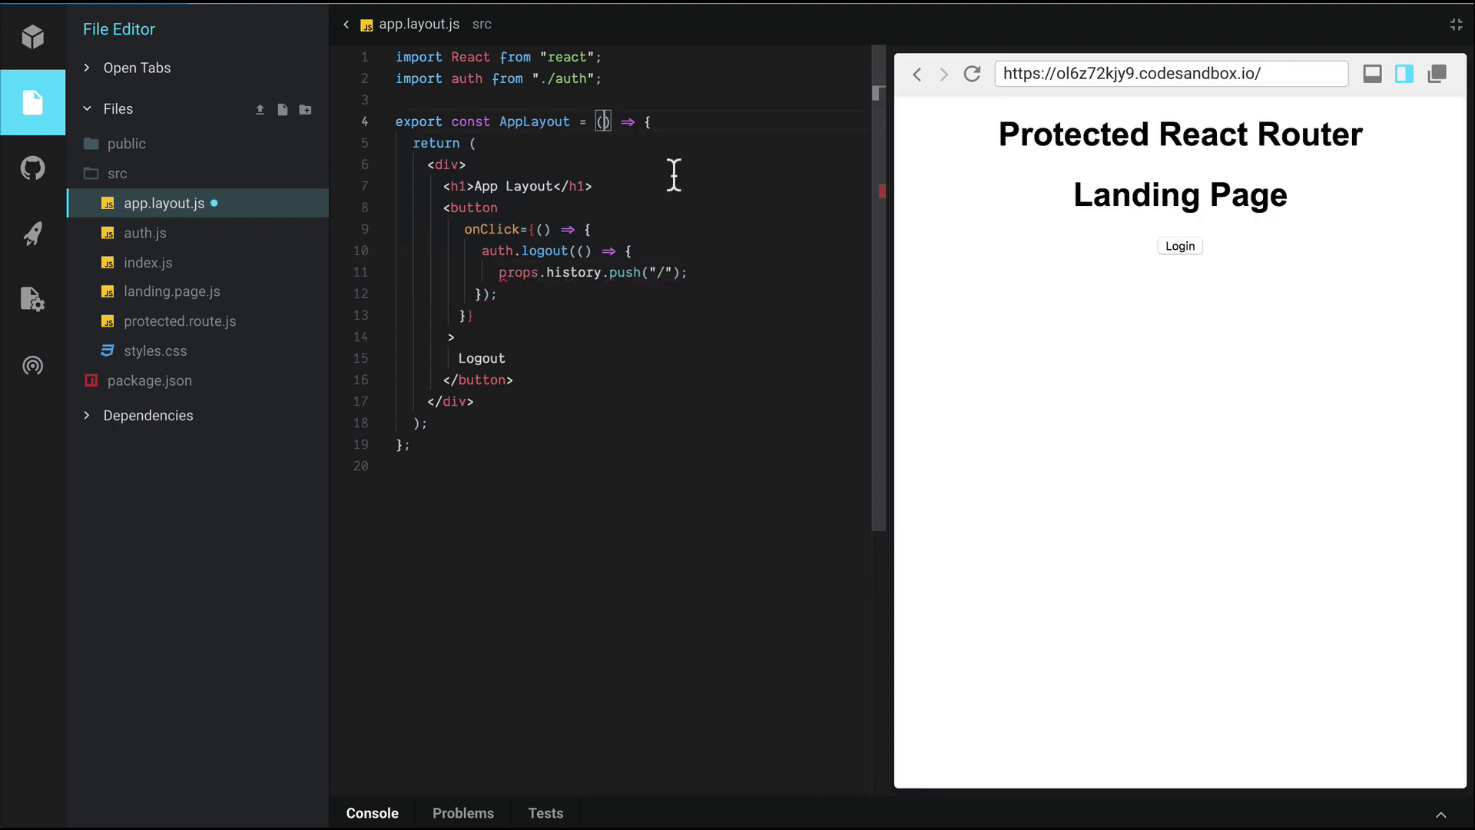
text(props)
click(613, 238)
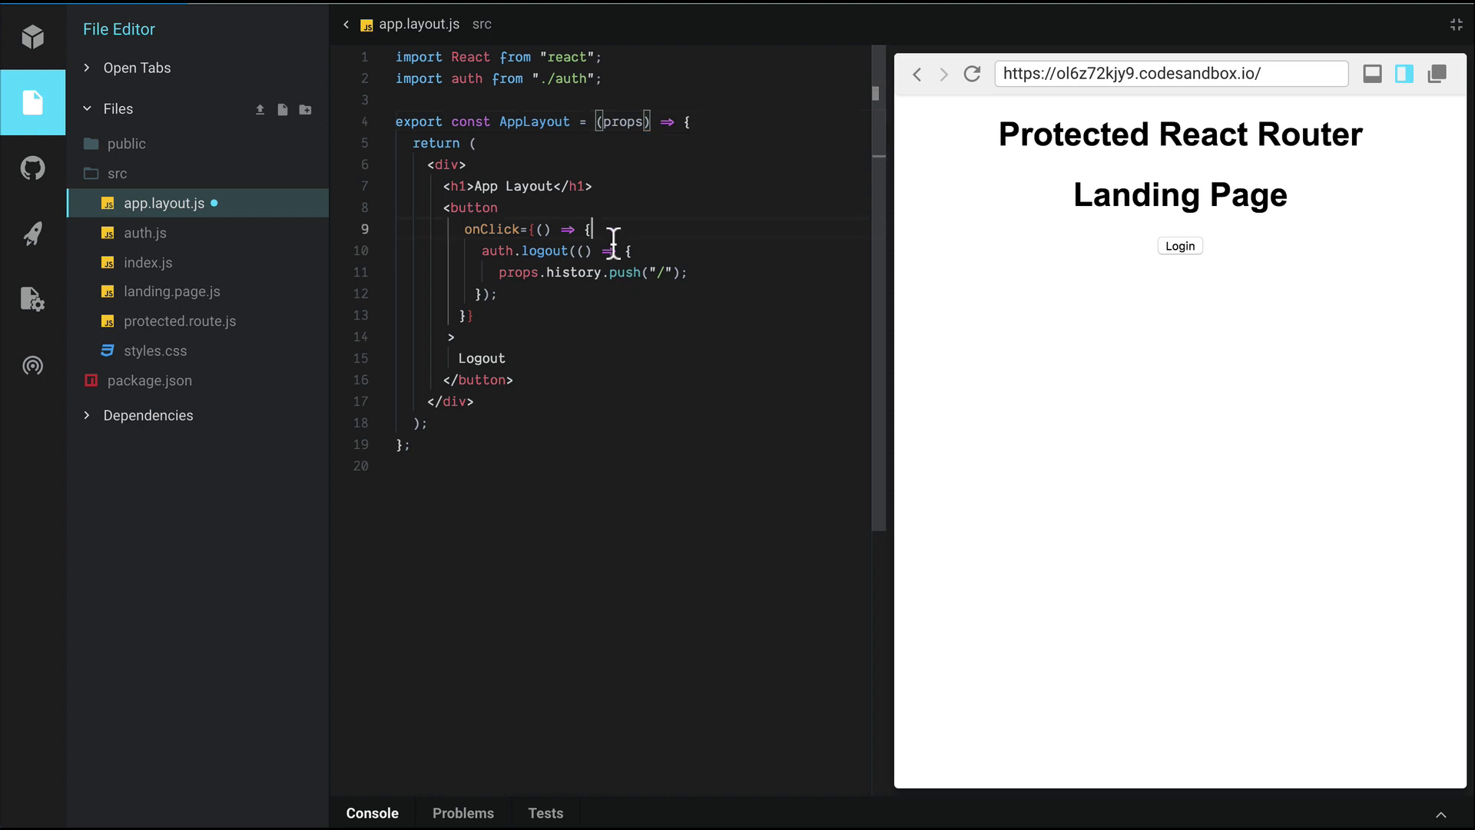
key(ctrl+s)
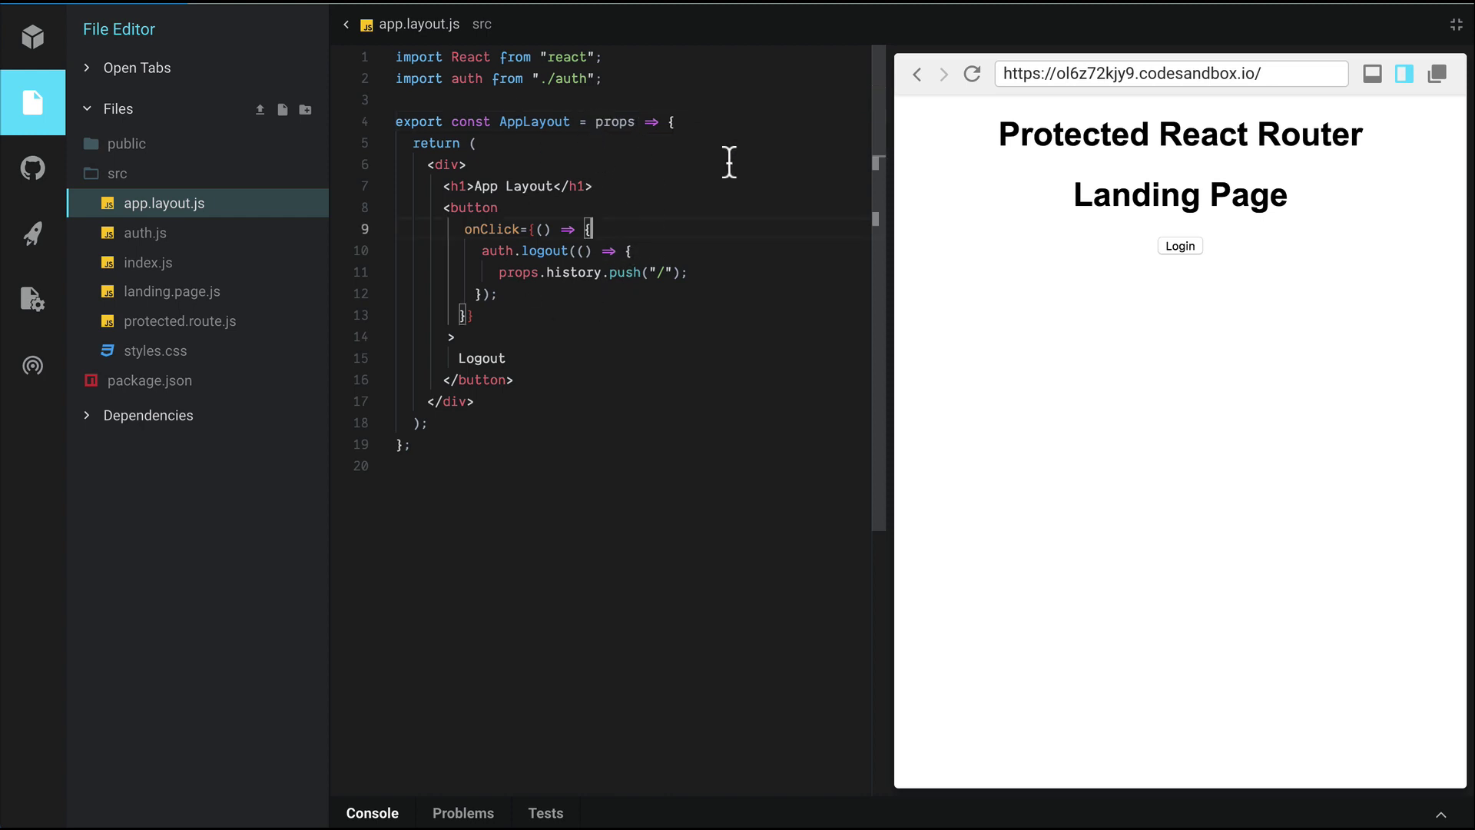
Test Login and Logout in the preview, confirming it returns to the Landing Page.
click(1180, 246)
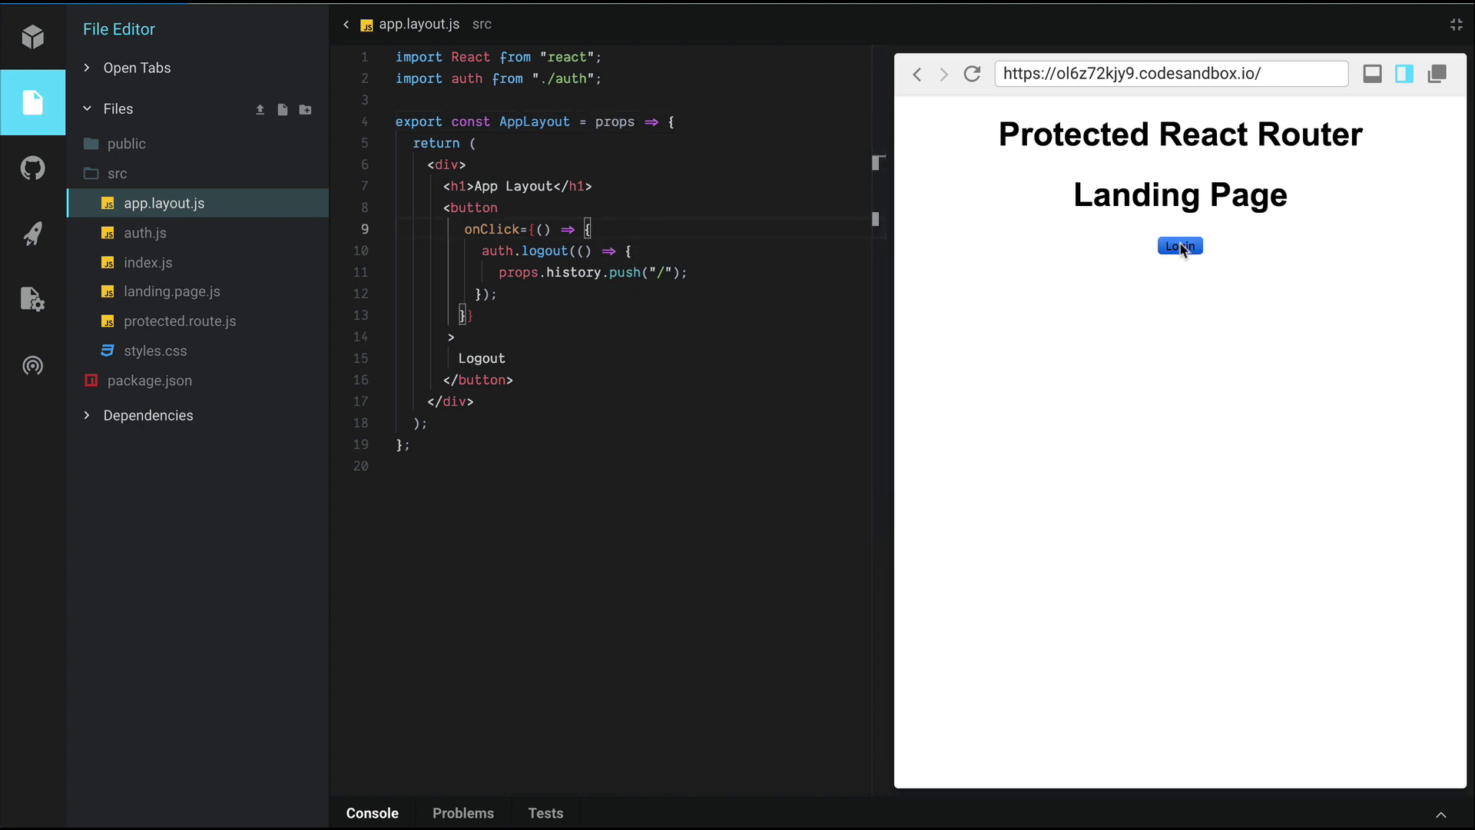
click(1194, 256)
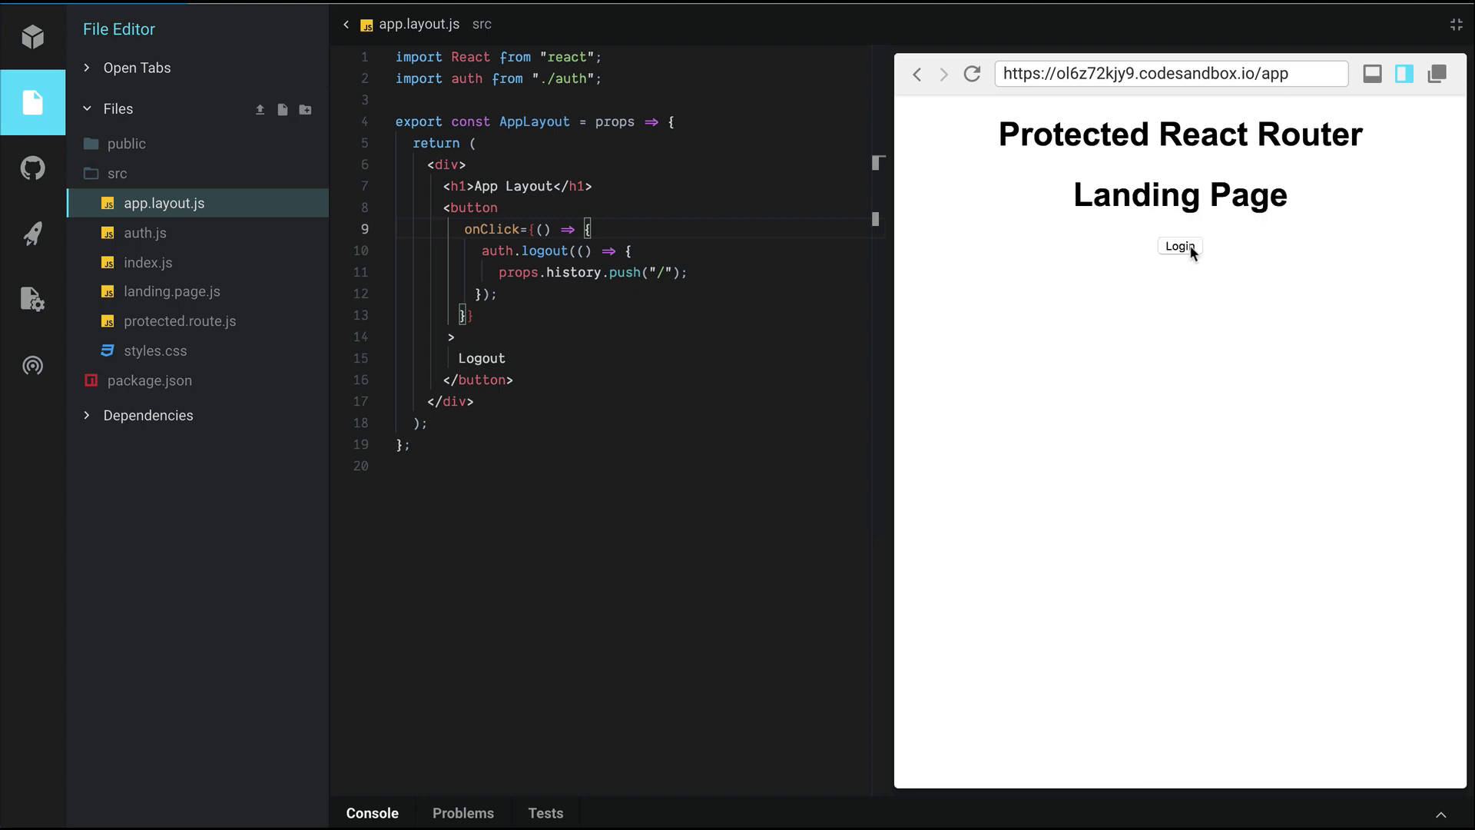
drag(1403, 210, 1026, 199)
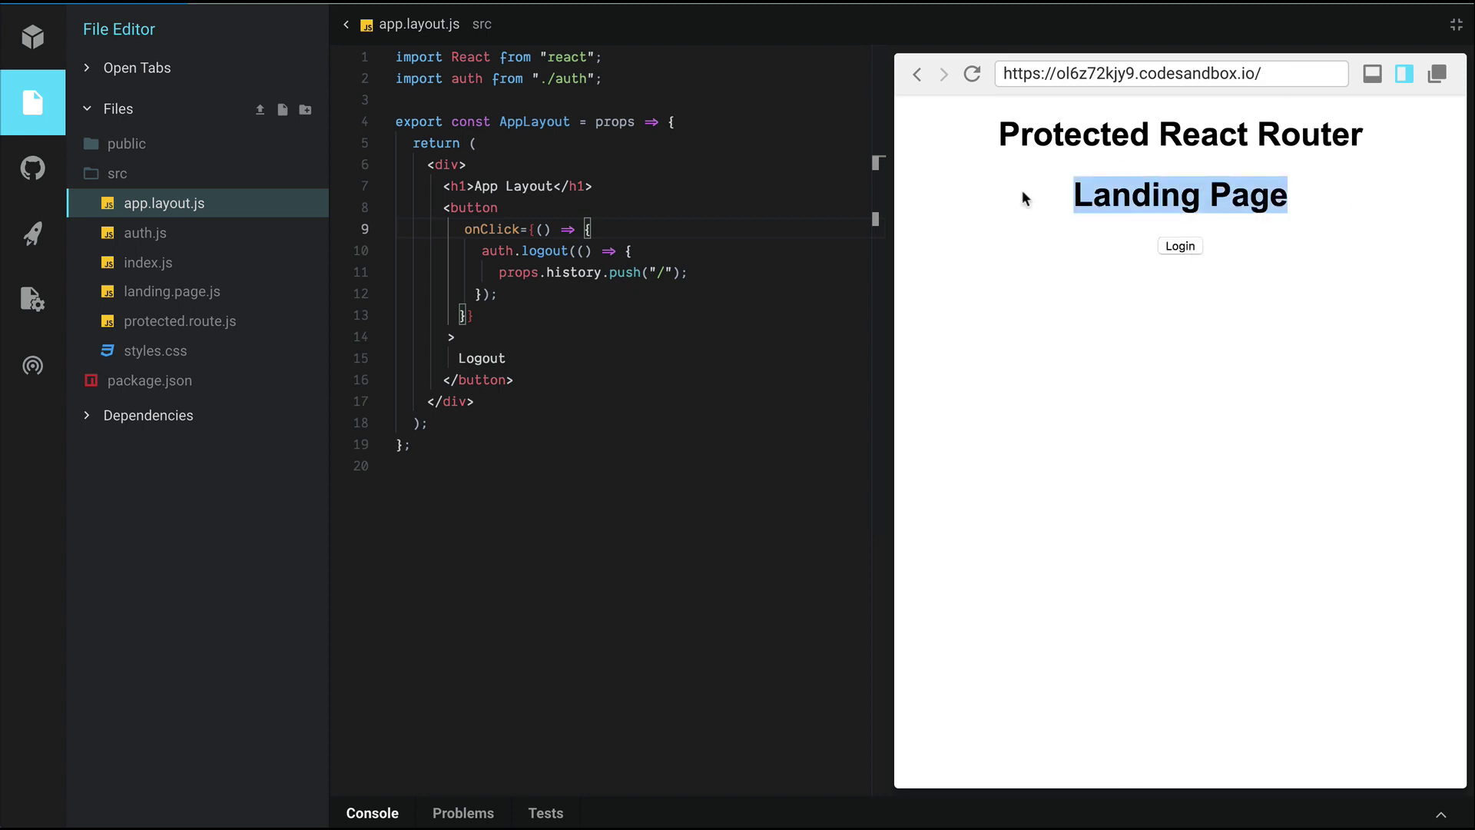
click(948, 145)
In index.js delete the <h1>Protected React Router</h1> line from the App component.
drag(961, 139, 1374, 136)
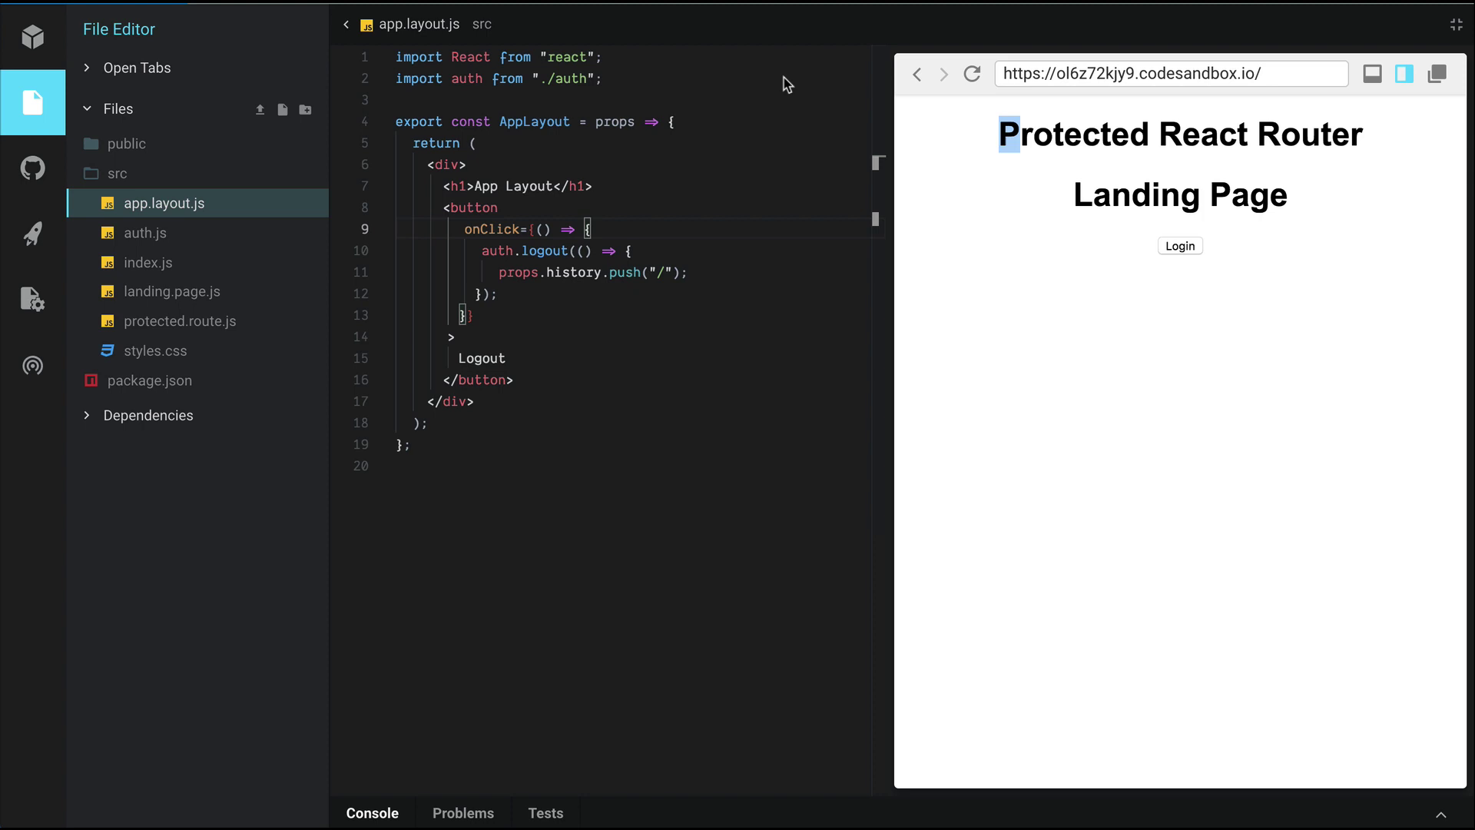
click(639, 208)
click(163, 271)
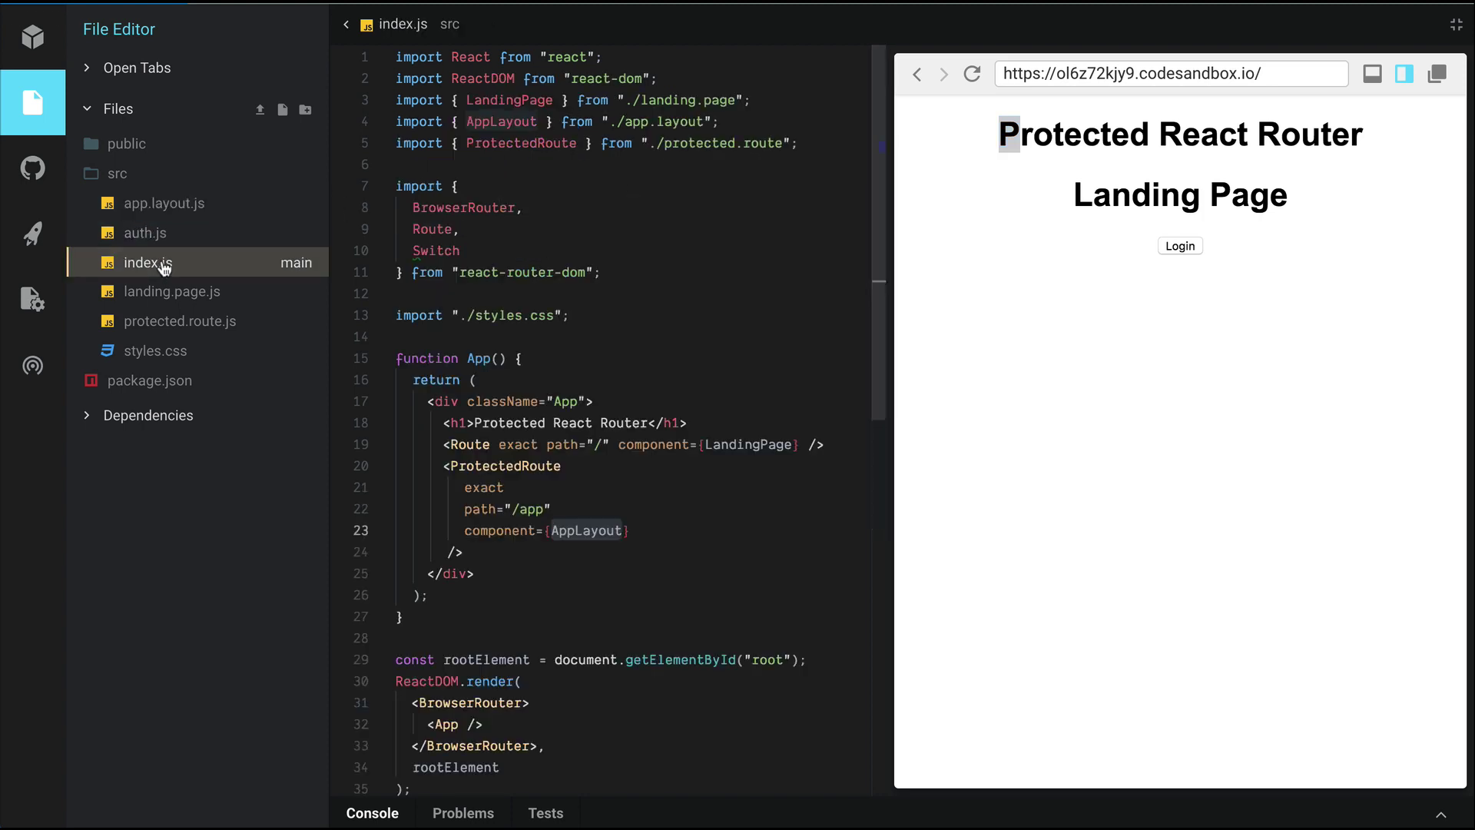
scroll(637, 412, down, 3)
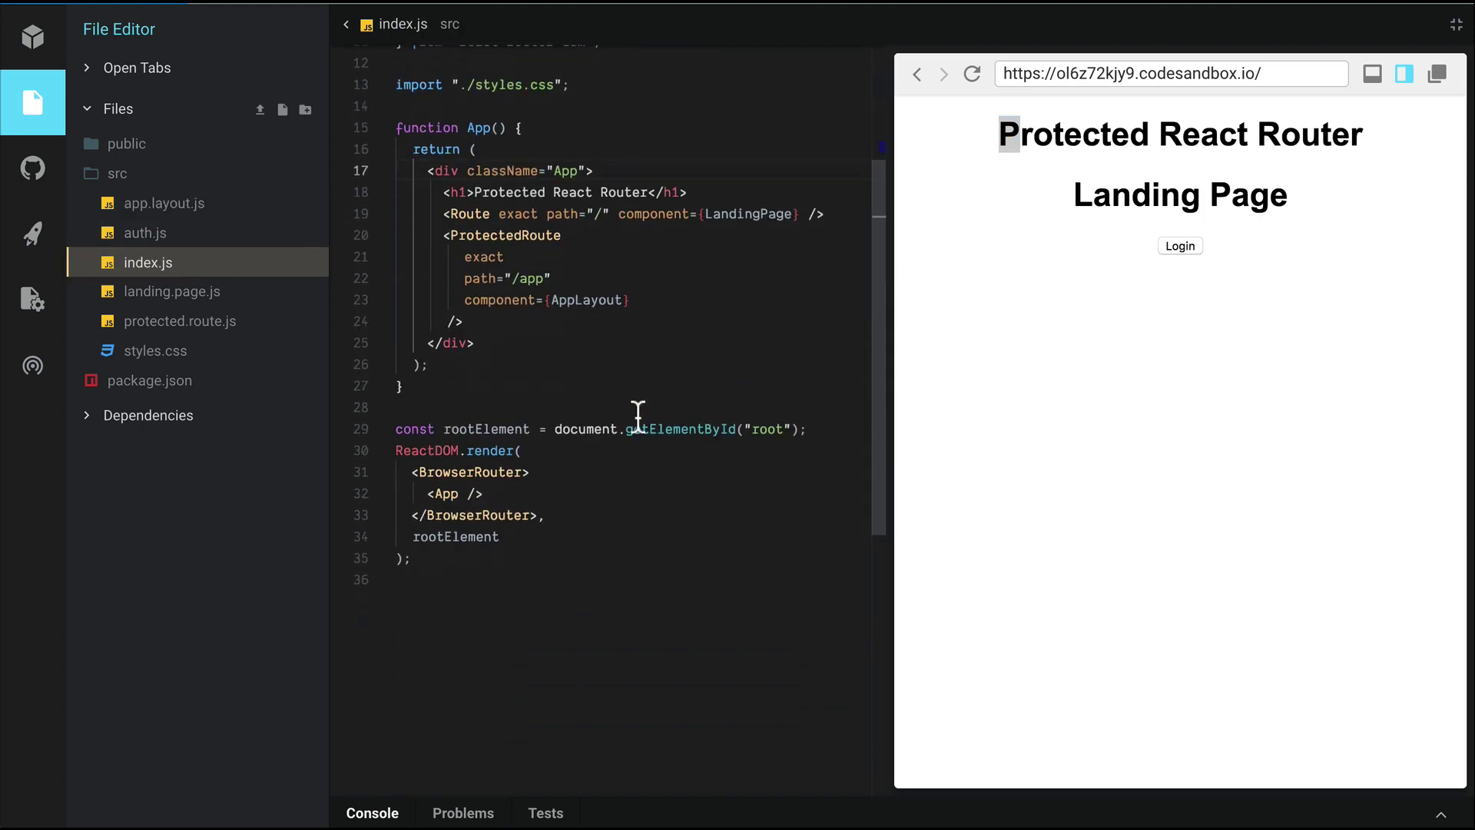
click(508, 193)
key(ctrl+x)
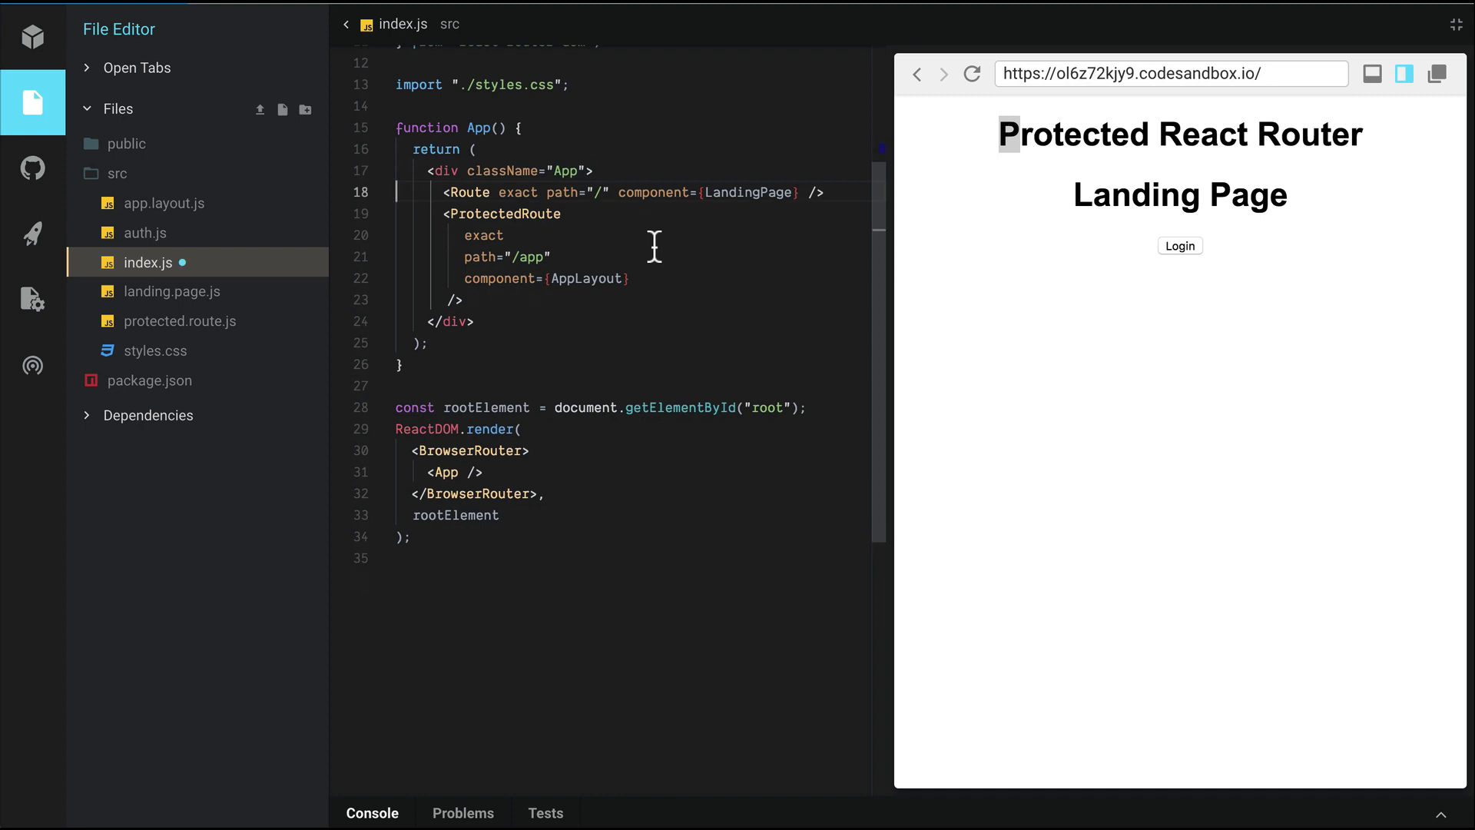
click(575, 303)
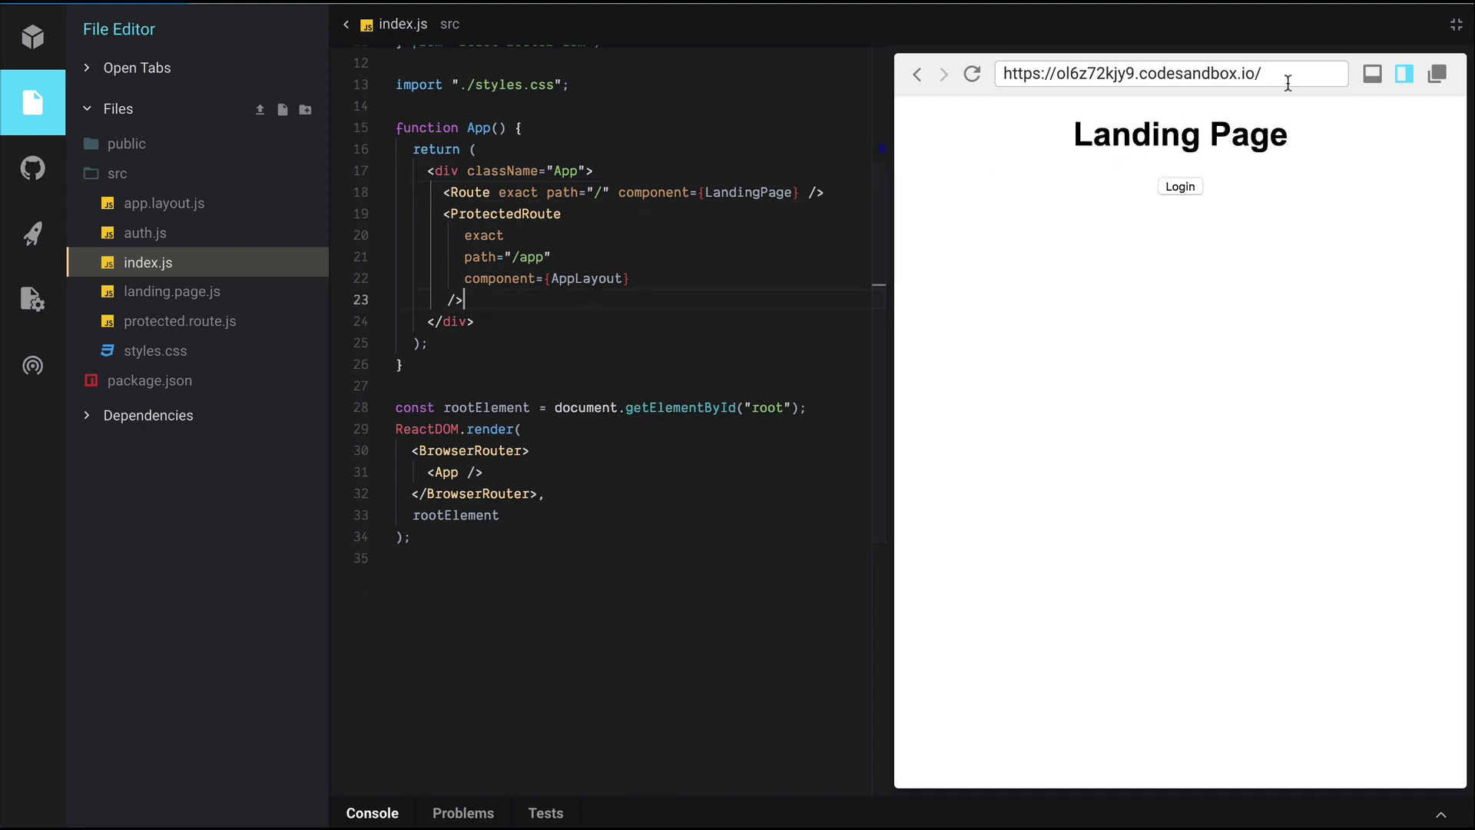
text(ran)
text(dom)
Load /random in the preview and add <Route path="*" component={() => "404 NOT FOUND"} /> after the ProtectedRoute.
key(Return)
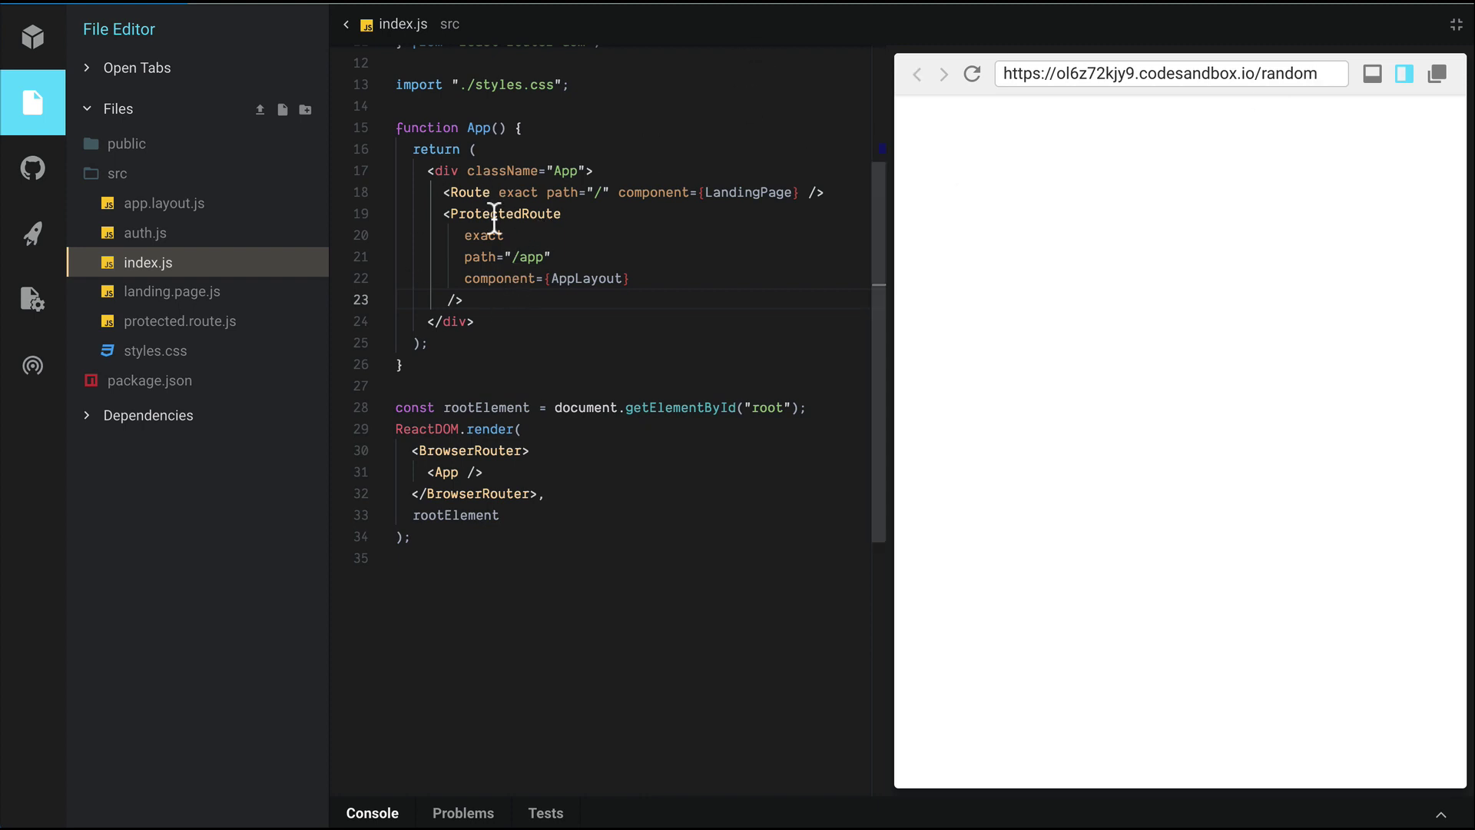
key(Return)
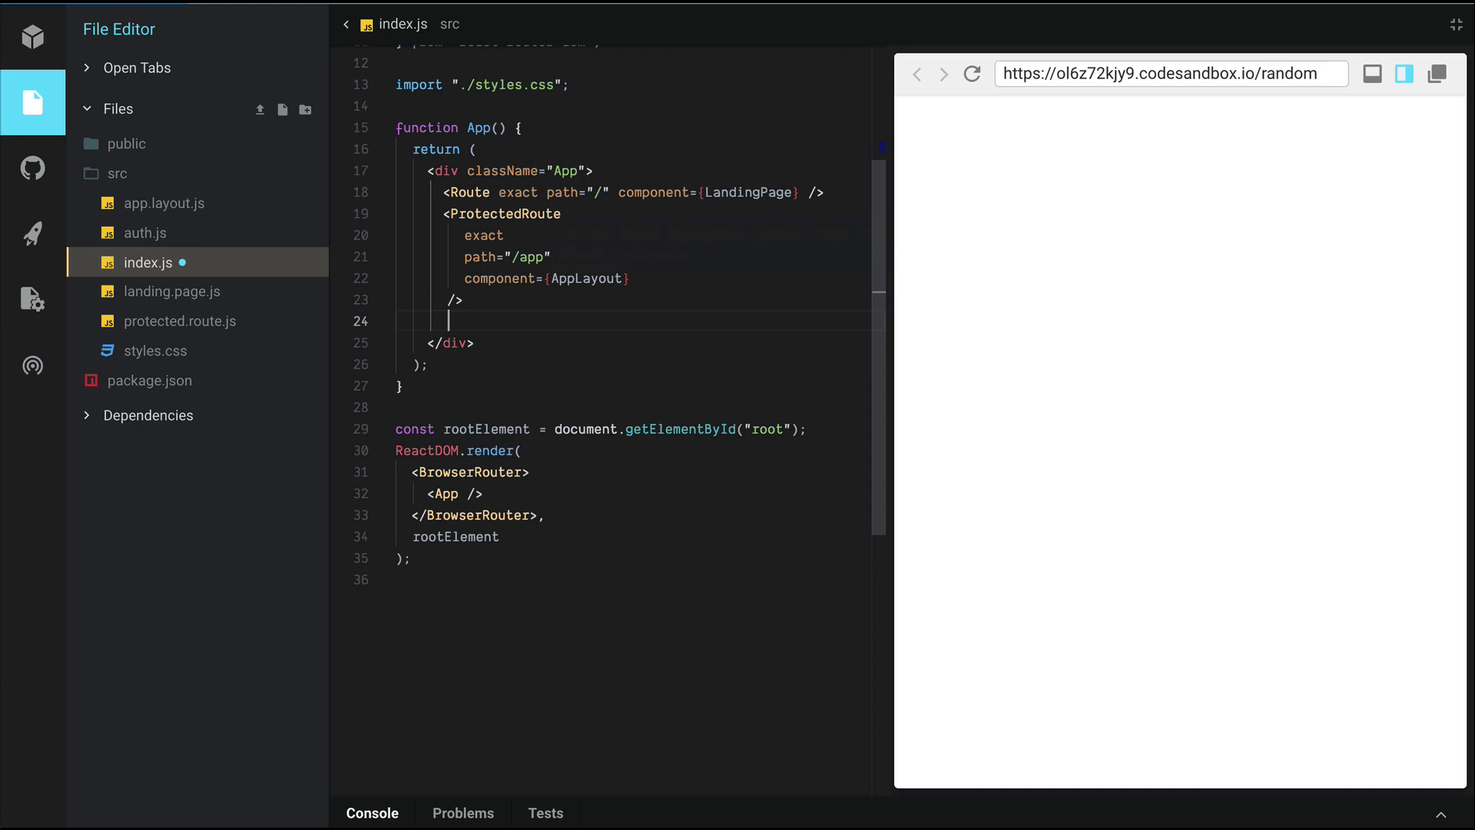
text(<Route)
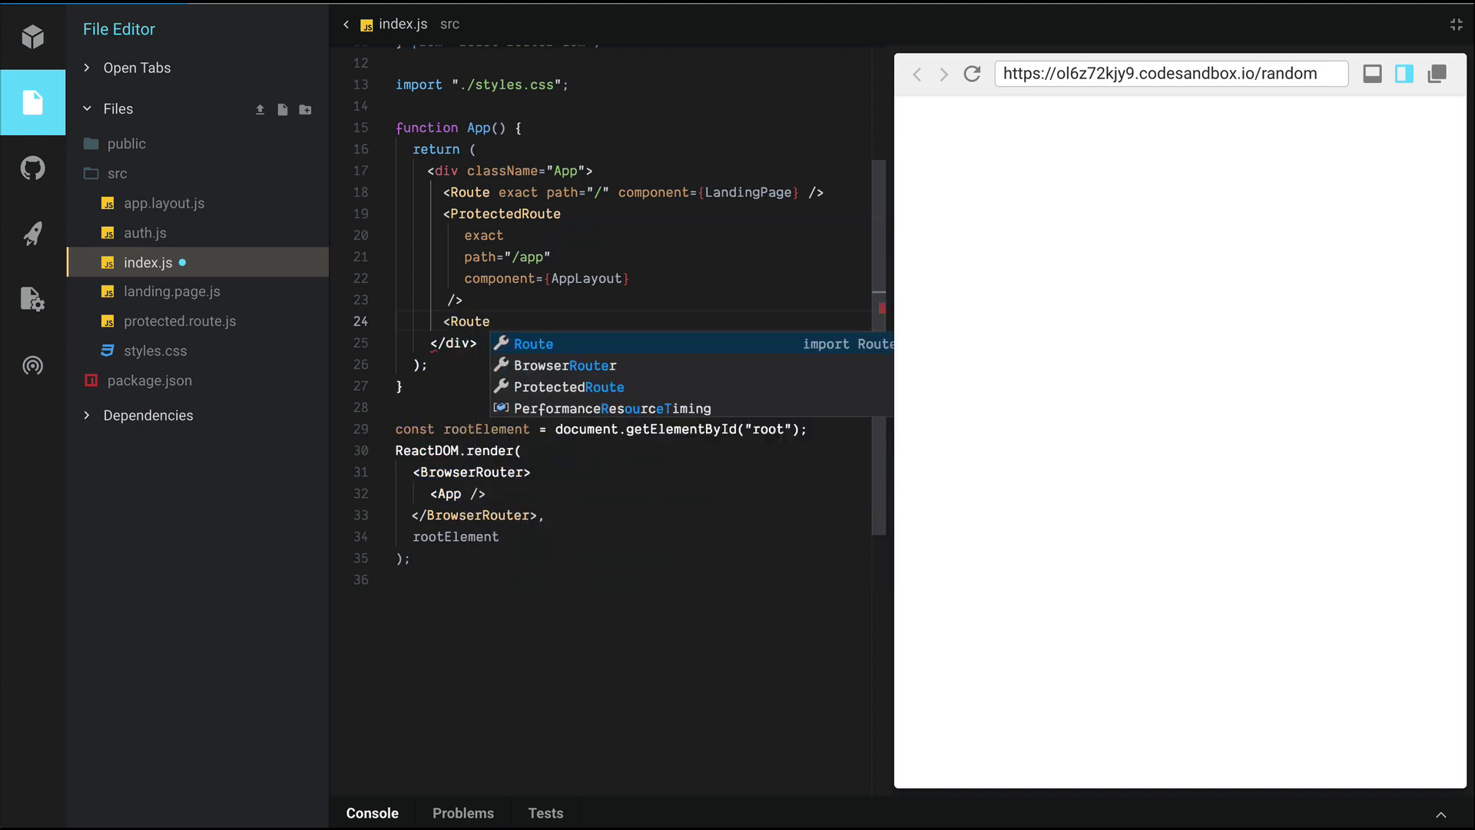
key(Escape)
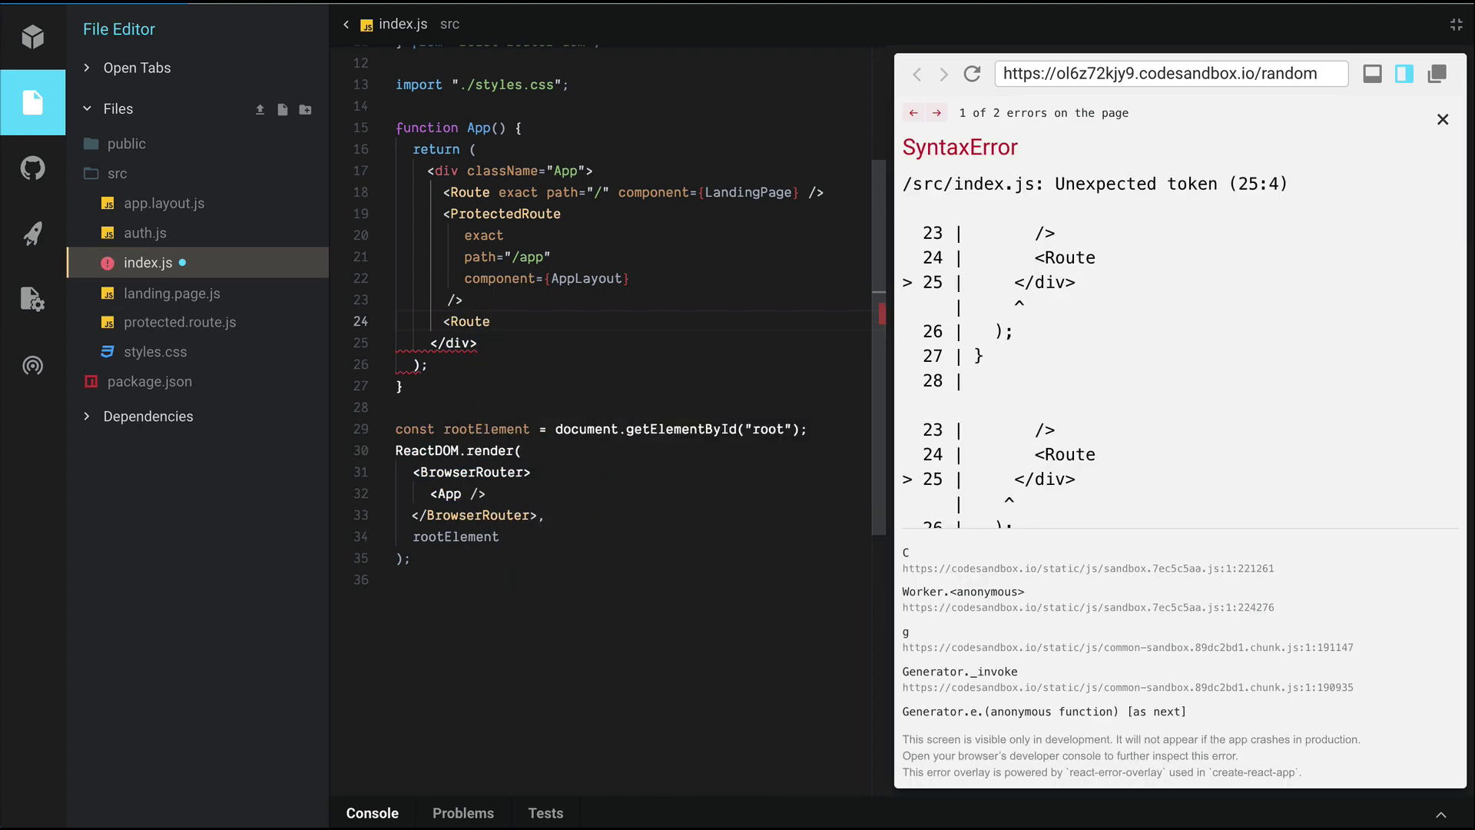
text(path=")
text(*")
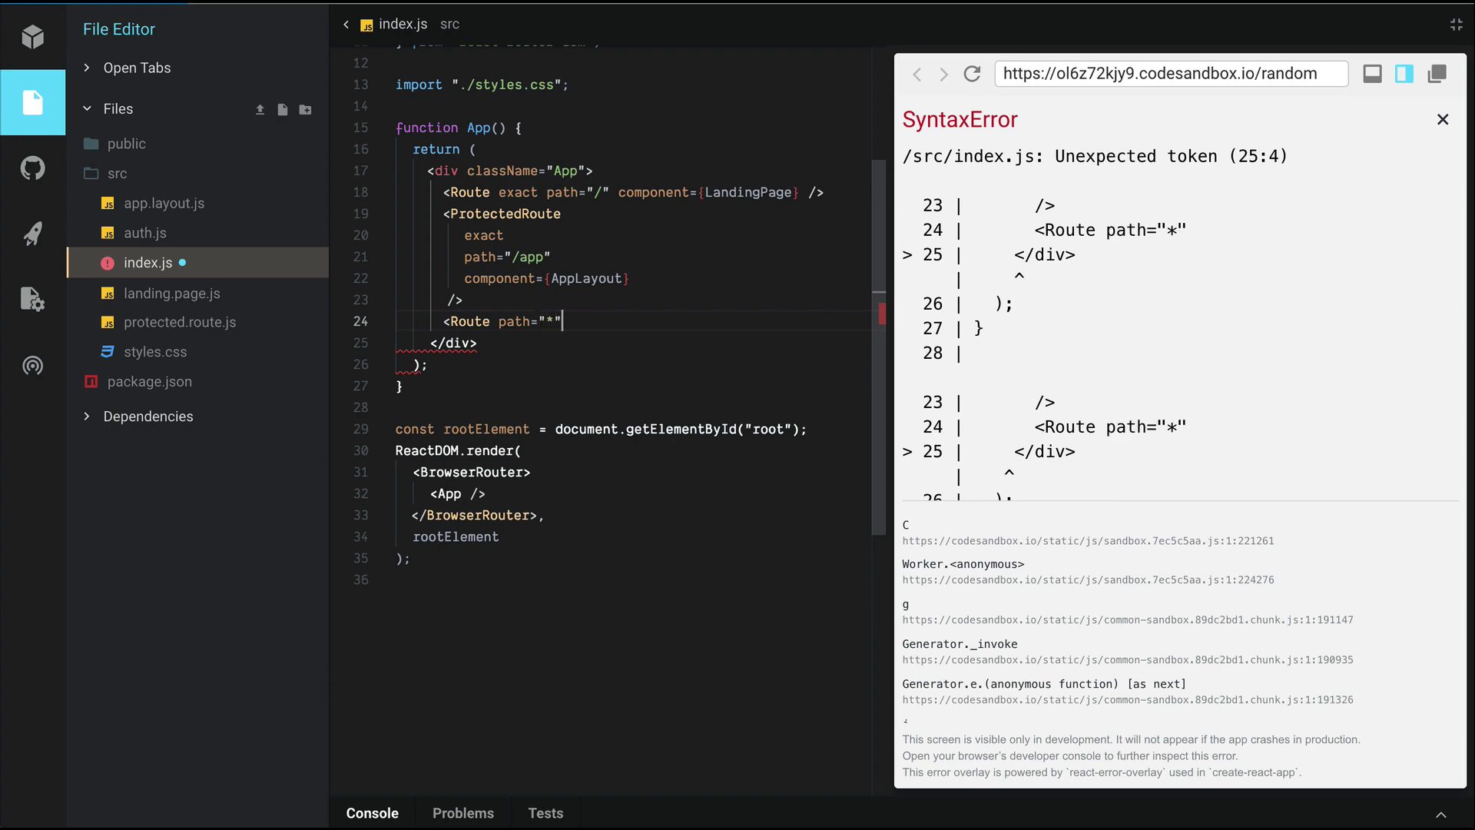
text( component)
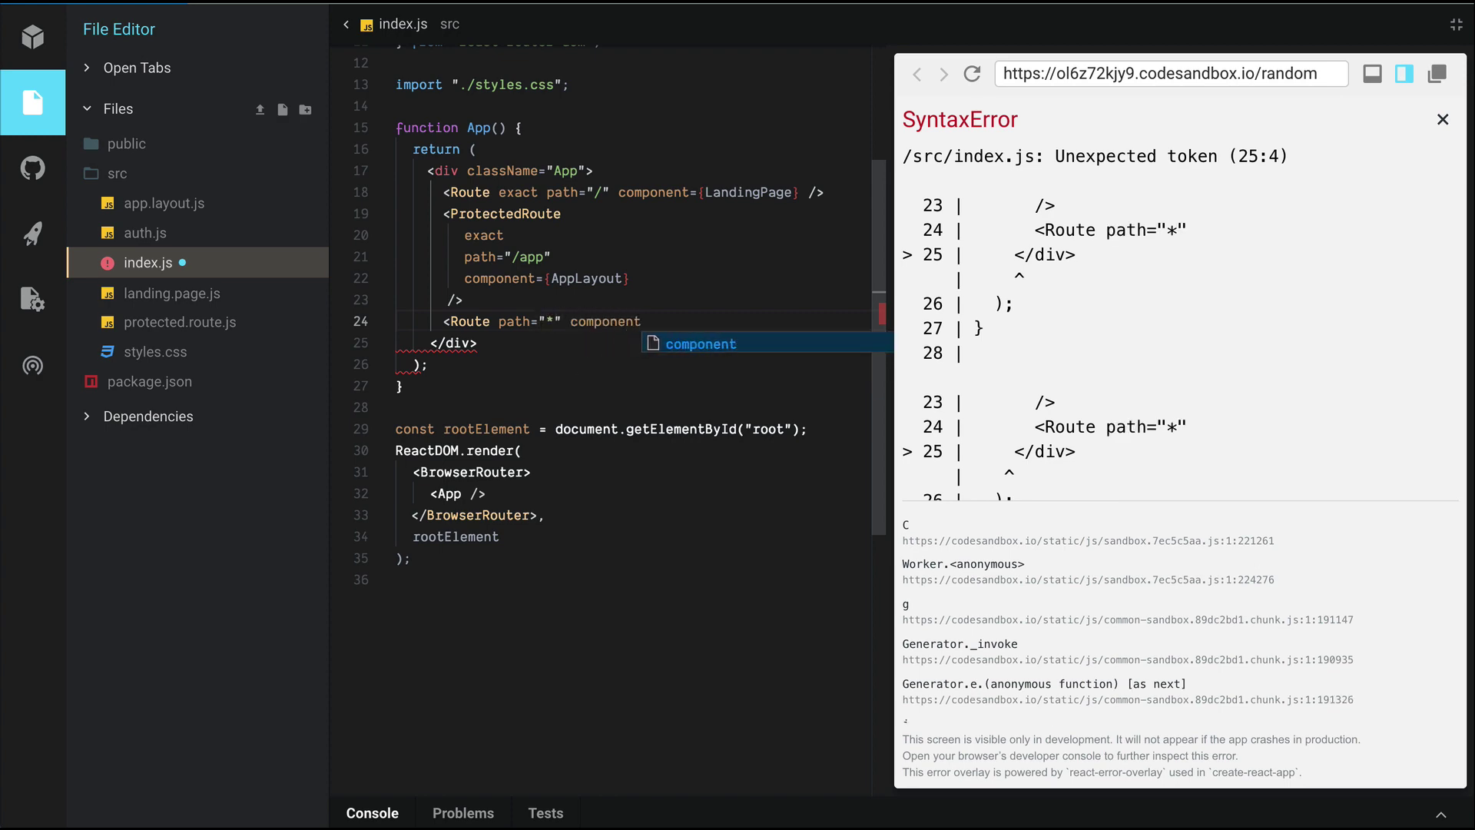
text(={() )
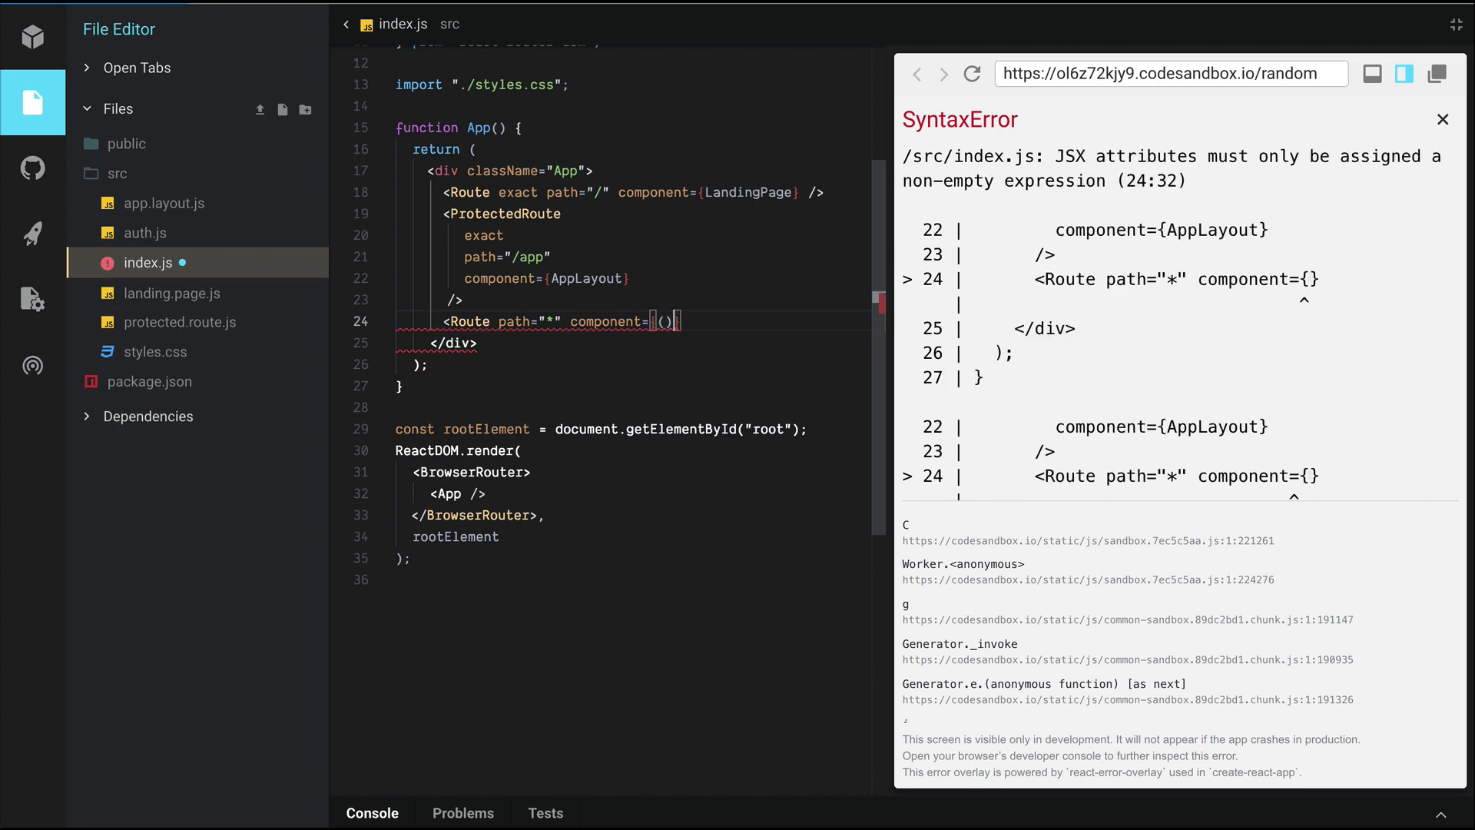
text(=>)
text( "404 NOT )
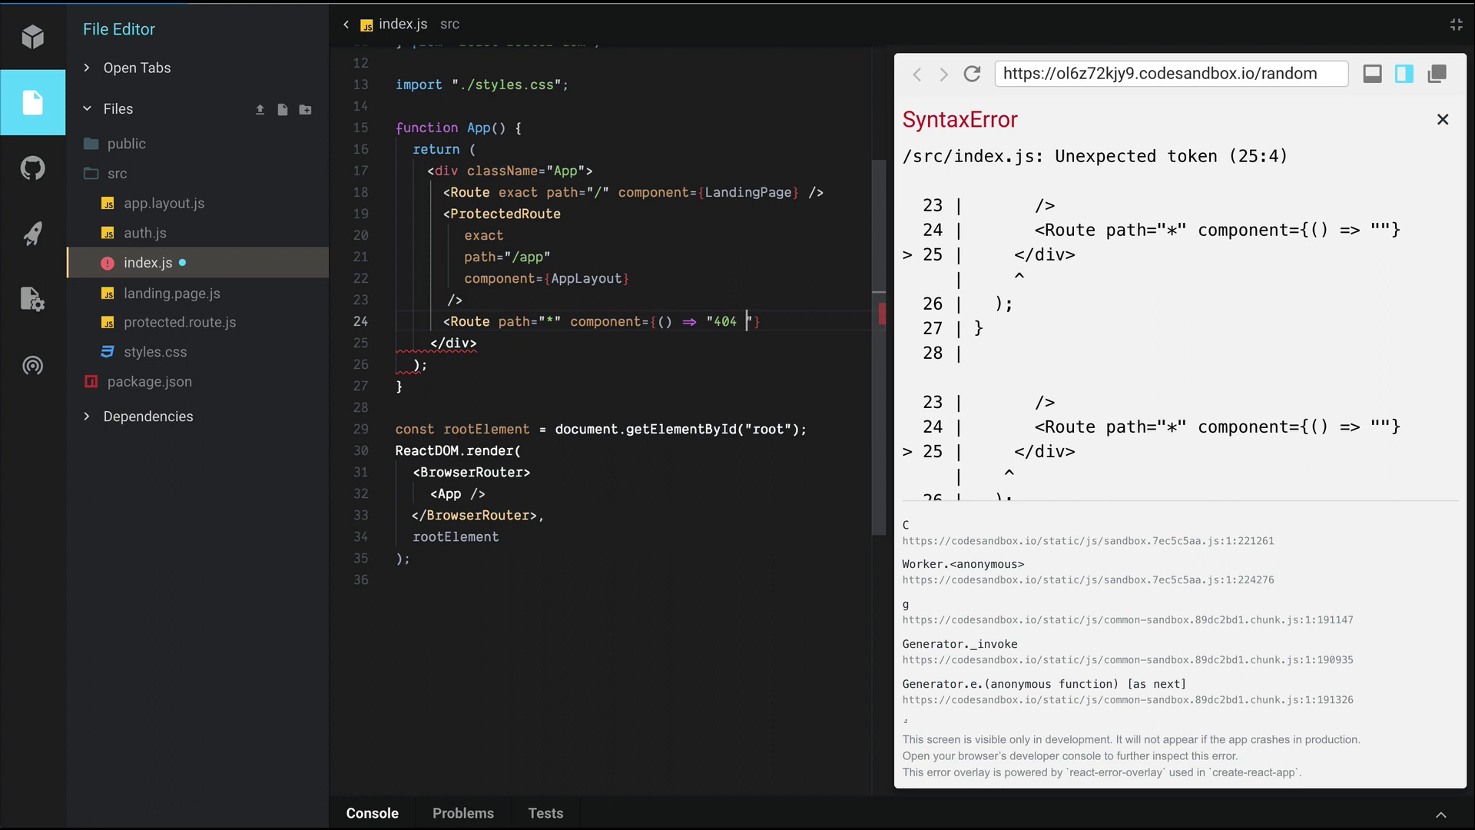
text(FOuND)
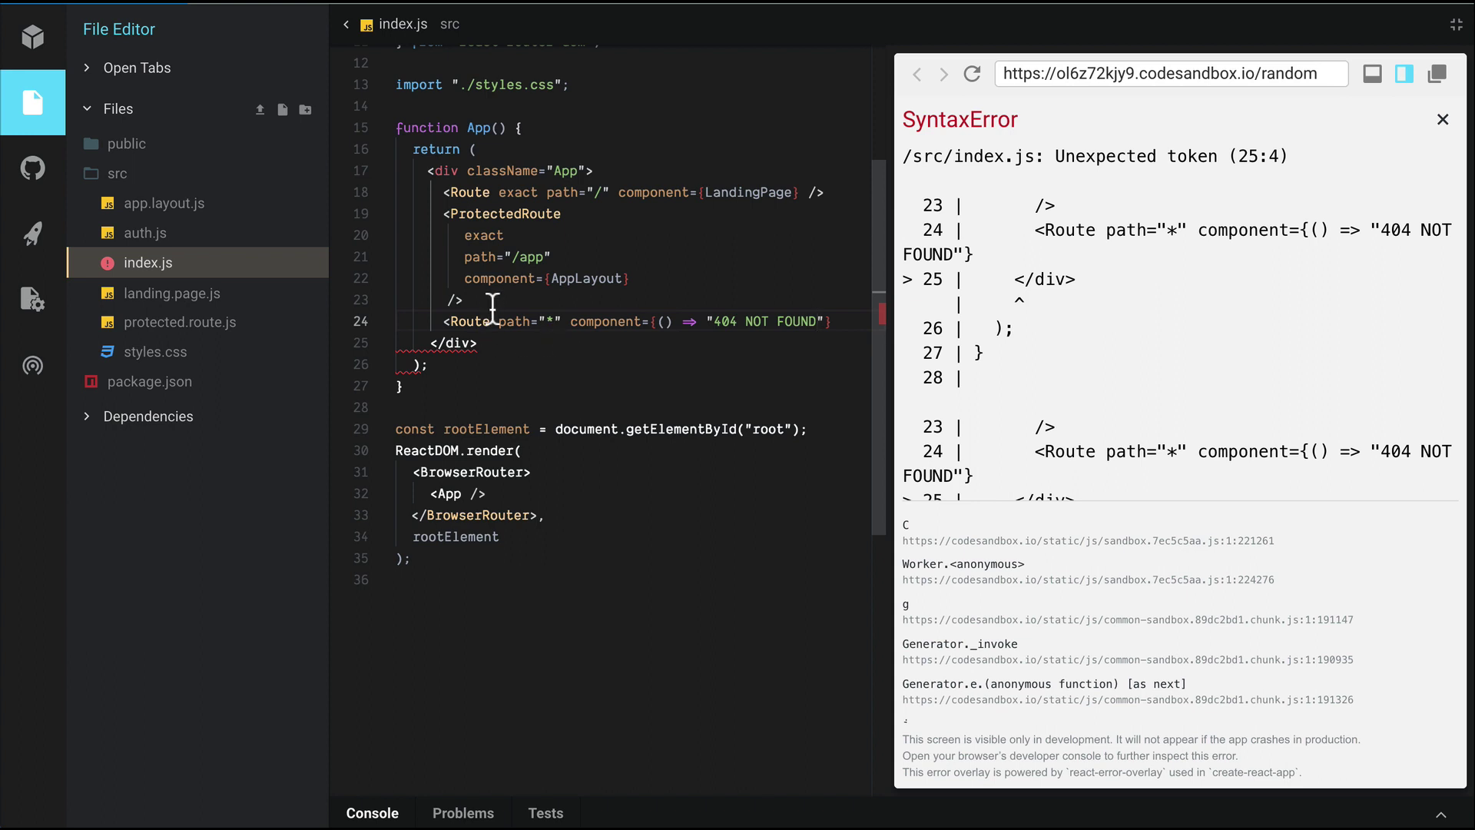
click(838, 330)
text(/>)
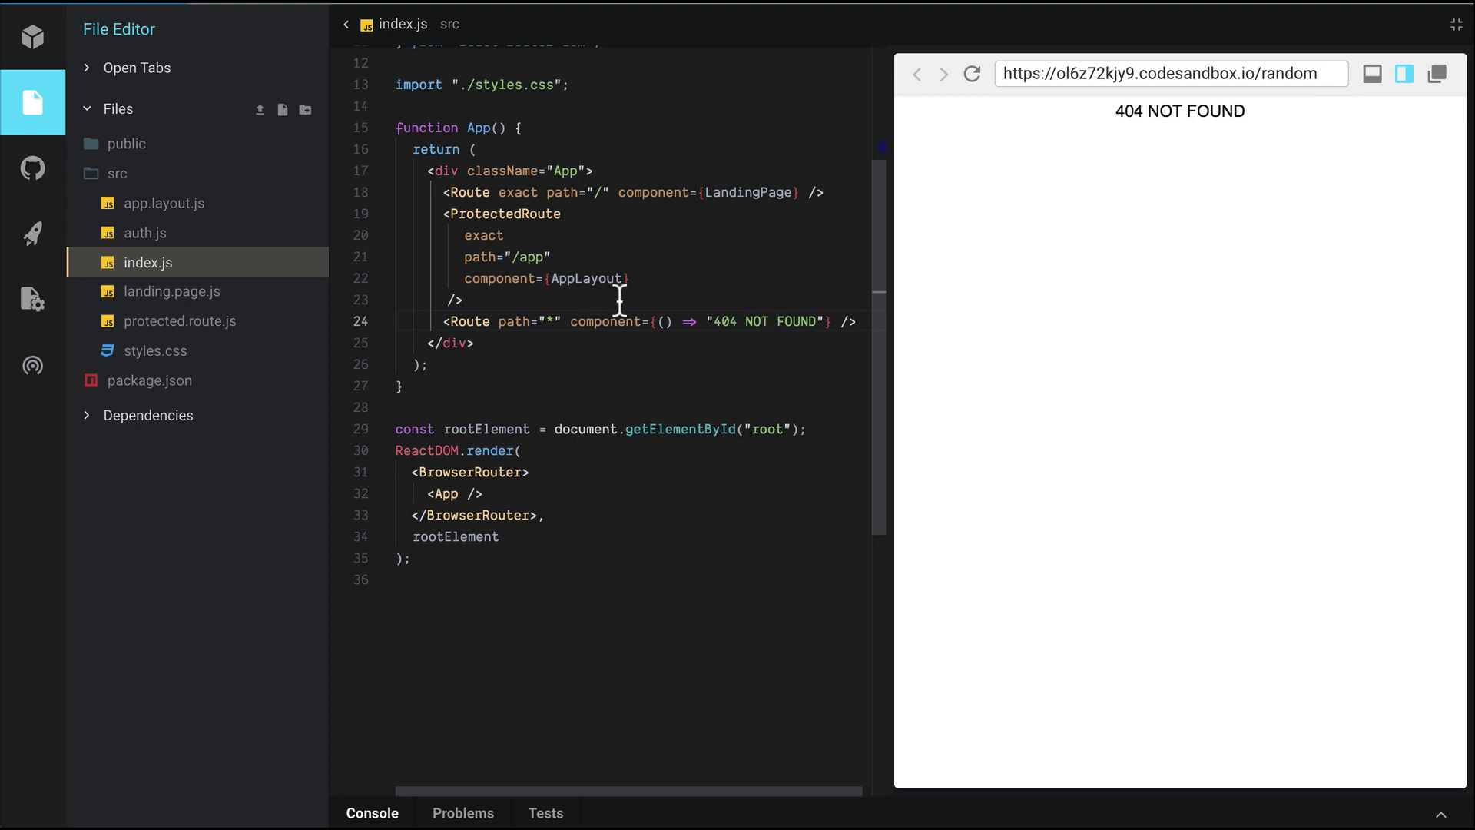
Load the preview's root page, highlight the stray 404 NOT FOUND under Login, and hide the file list.
double_click(1298, 76)
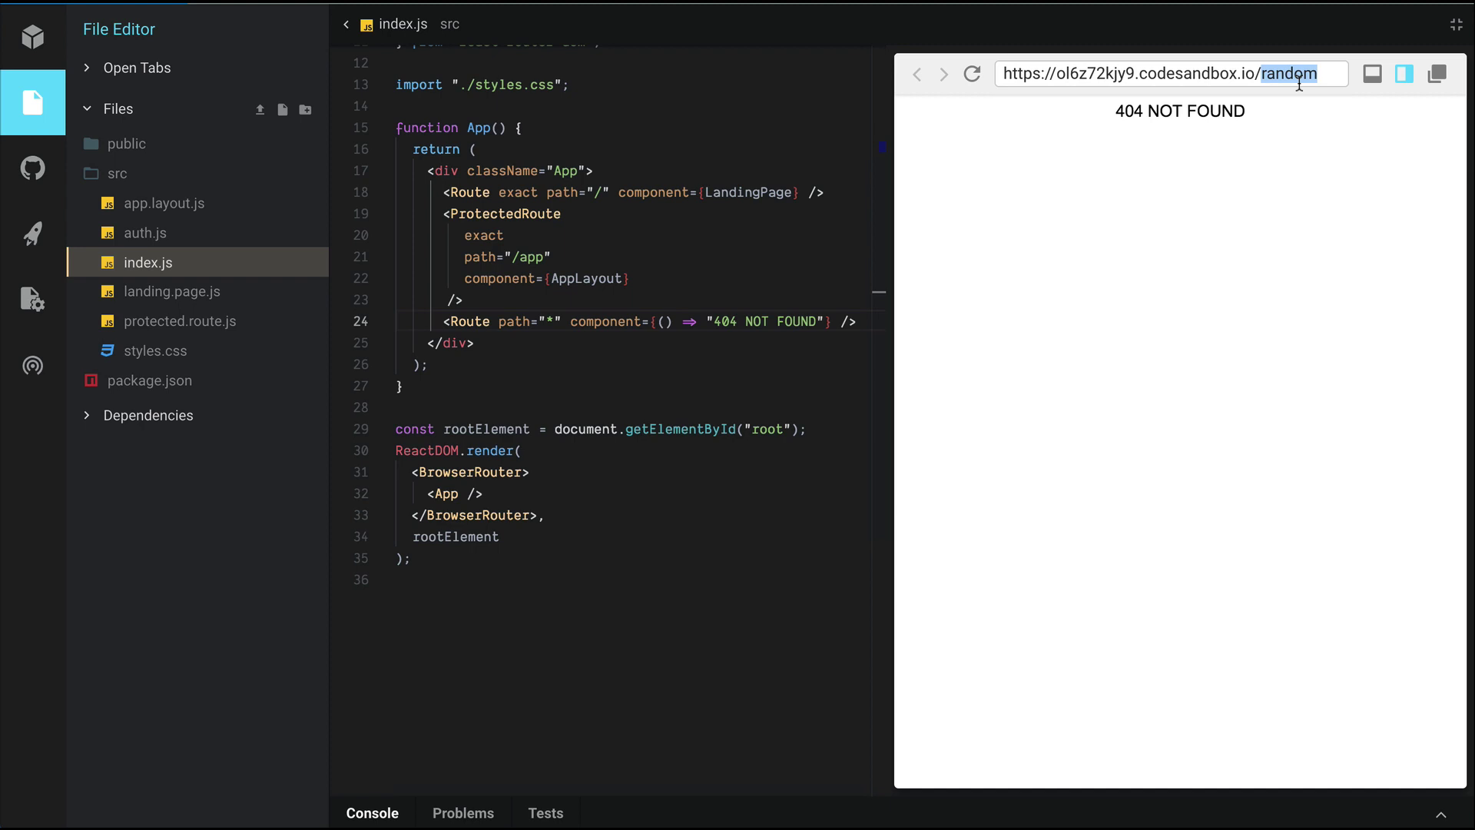
key(BackSpace)
key(Return)
drag(1122, 207, 1259, 214)
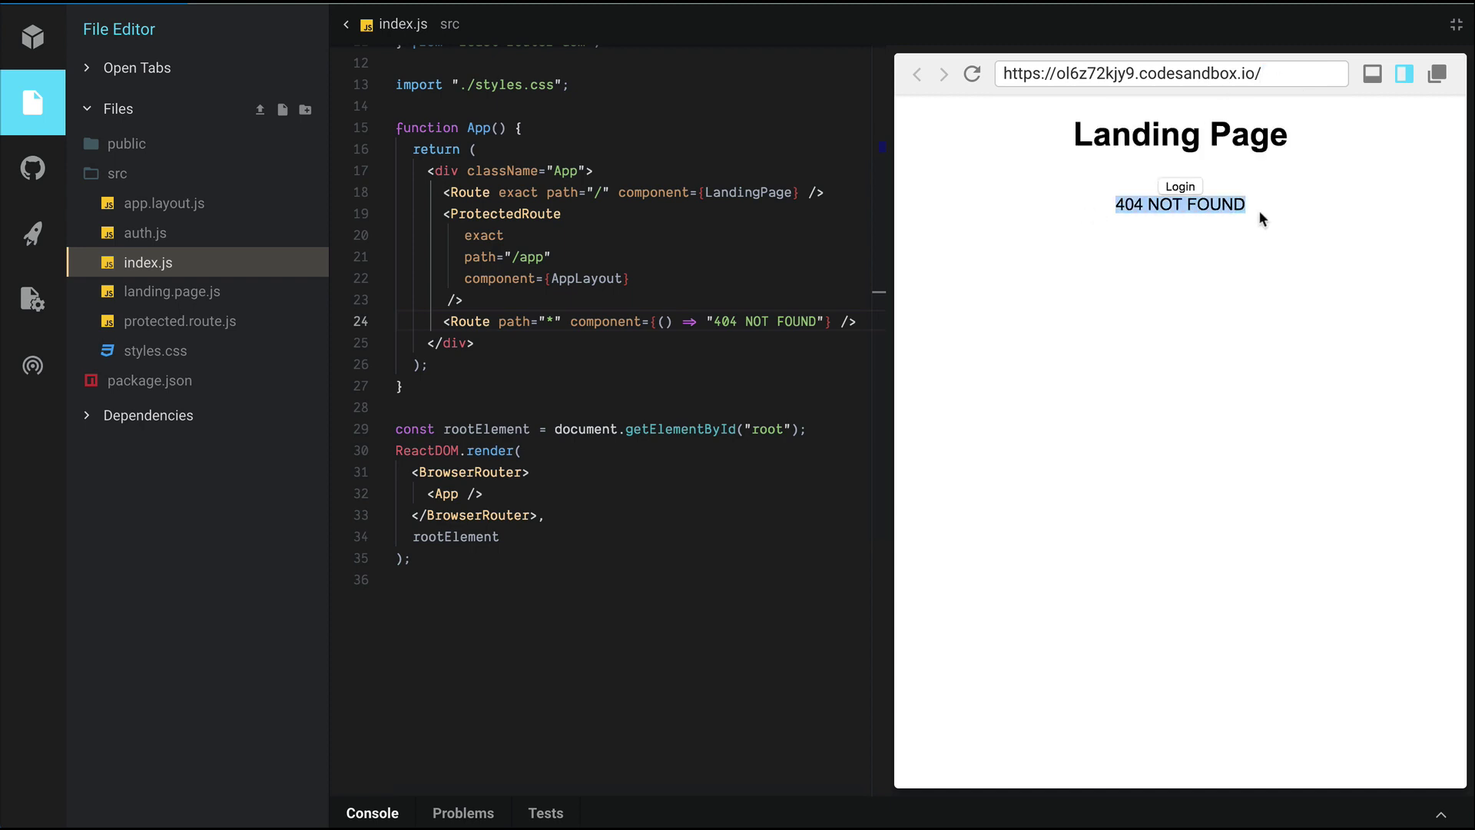
click(1275, 213)
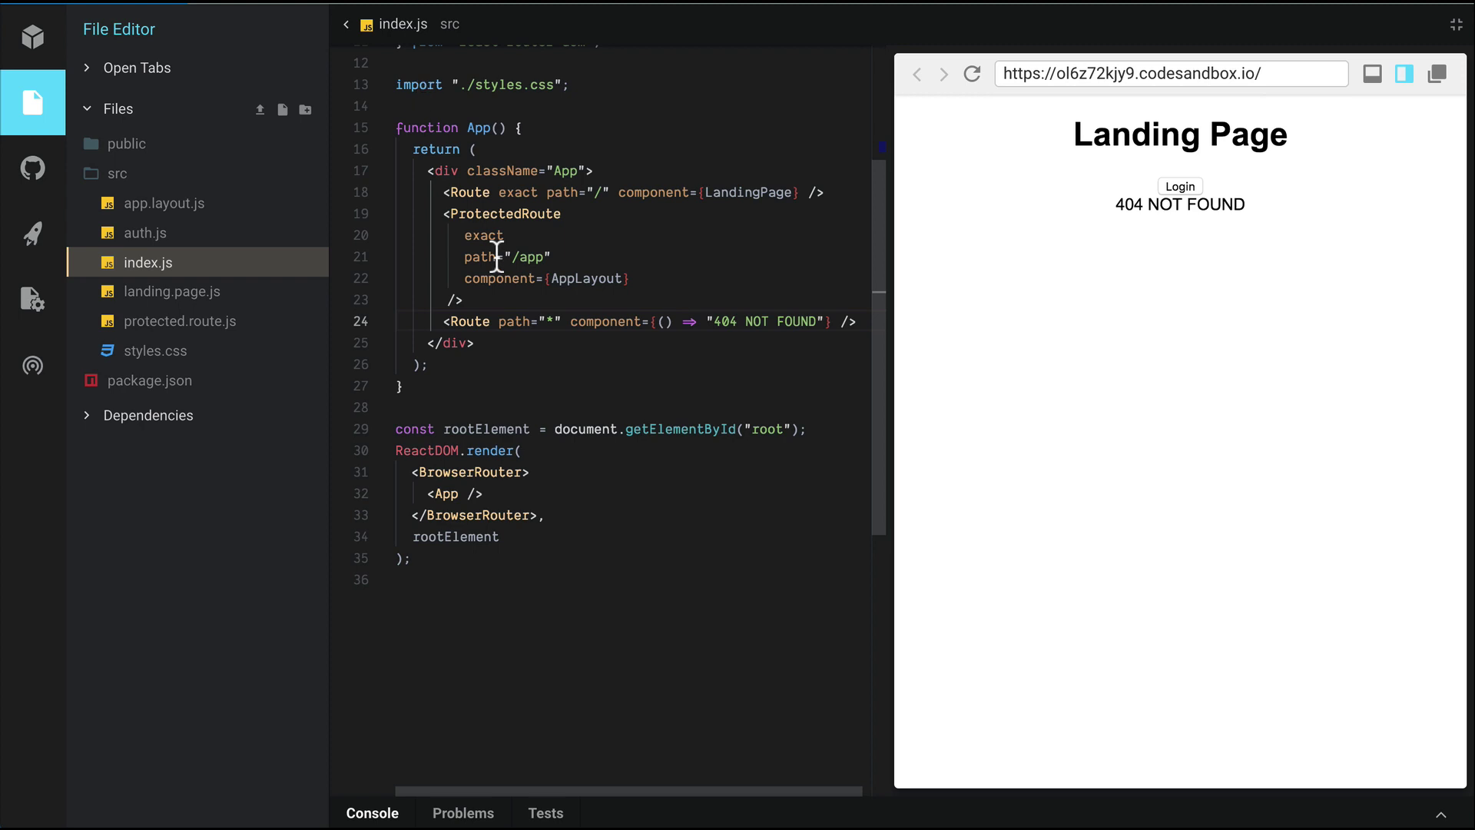
click(346, 23)
scroll(367, 121, up, 1)
scroll(367, 121, up, 5)
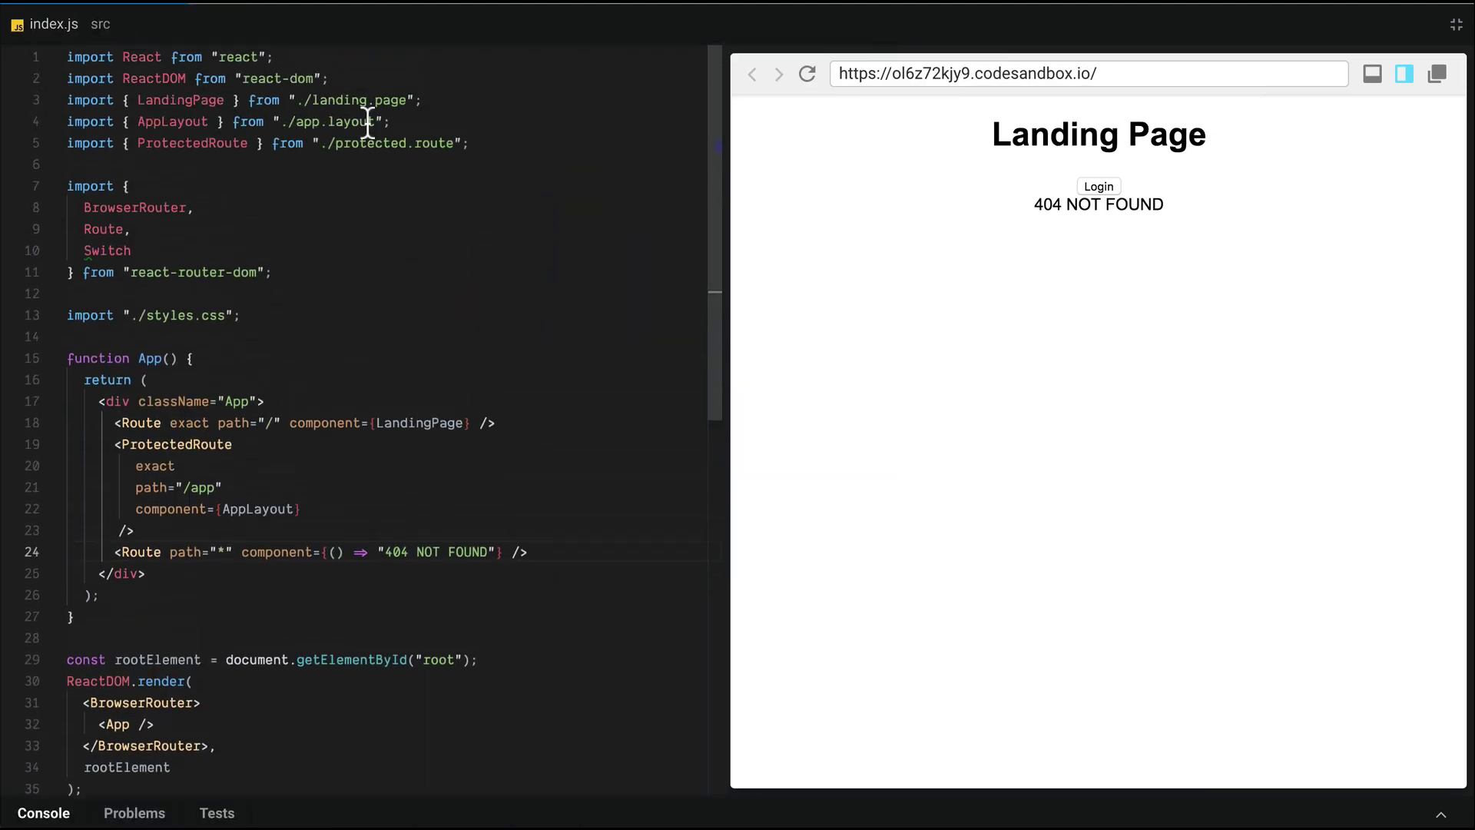
Insert an opening <Switch> tag after <div className="App"> in index.js.
double_click(106, 251)
scroll(133, 278, down, 1)
scroll(133, 278, down, 2)
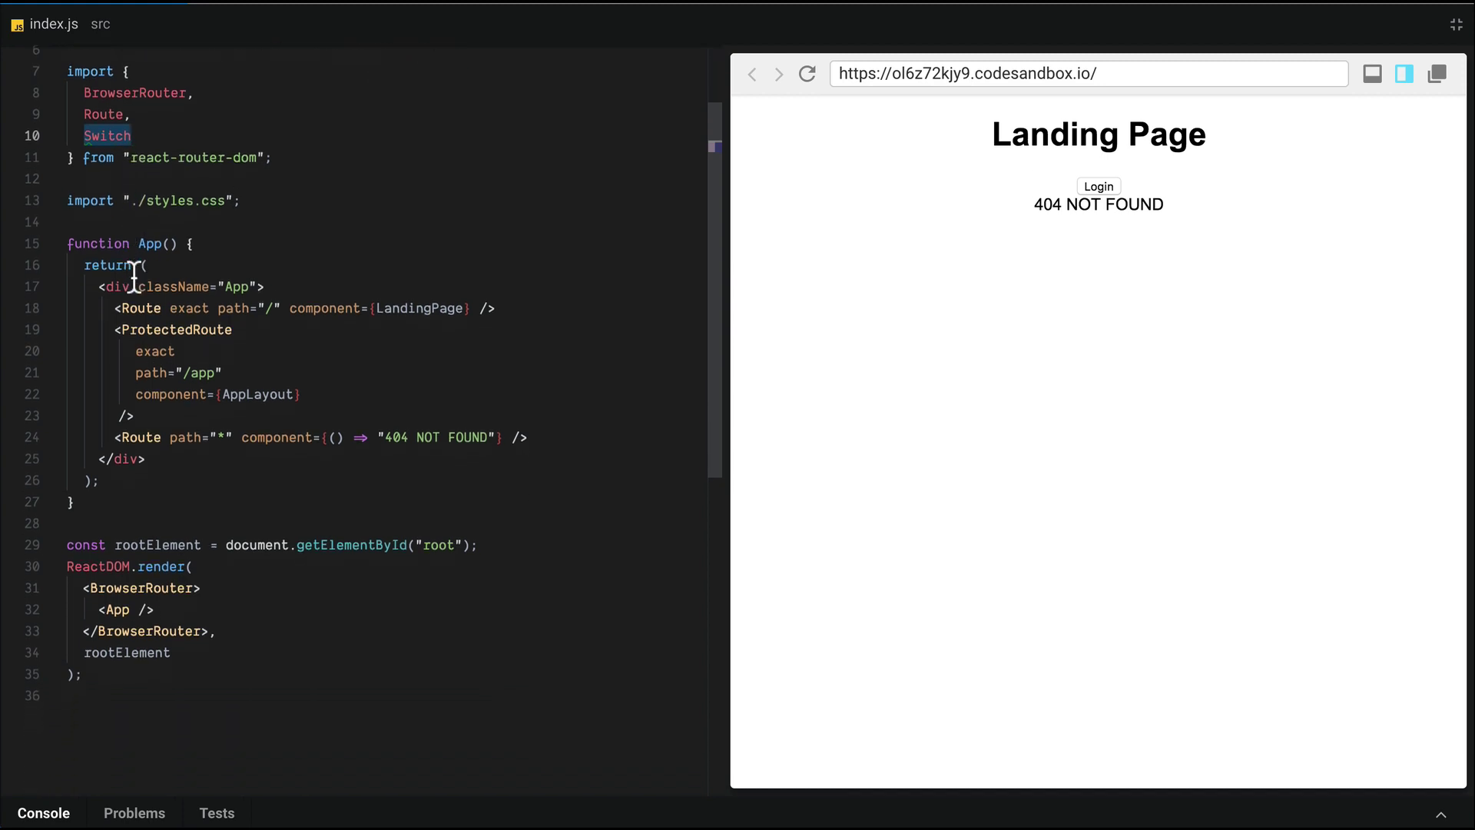
scroll(109, 275, down, 1)
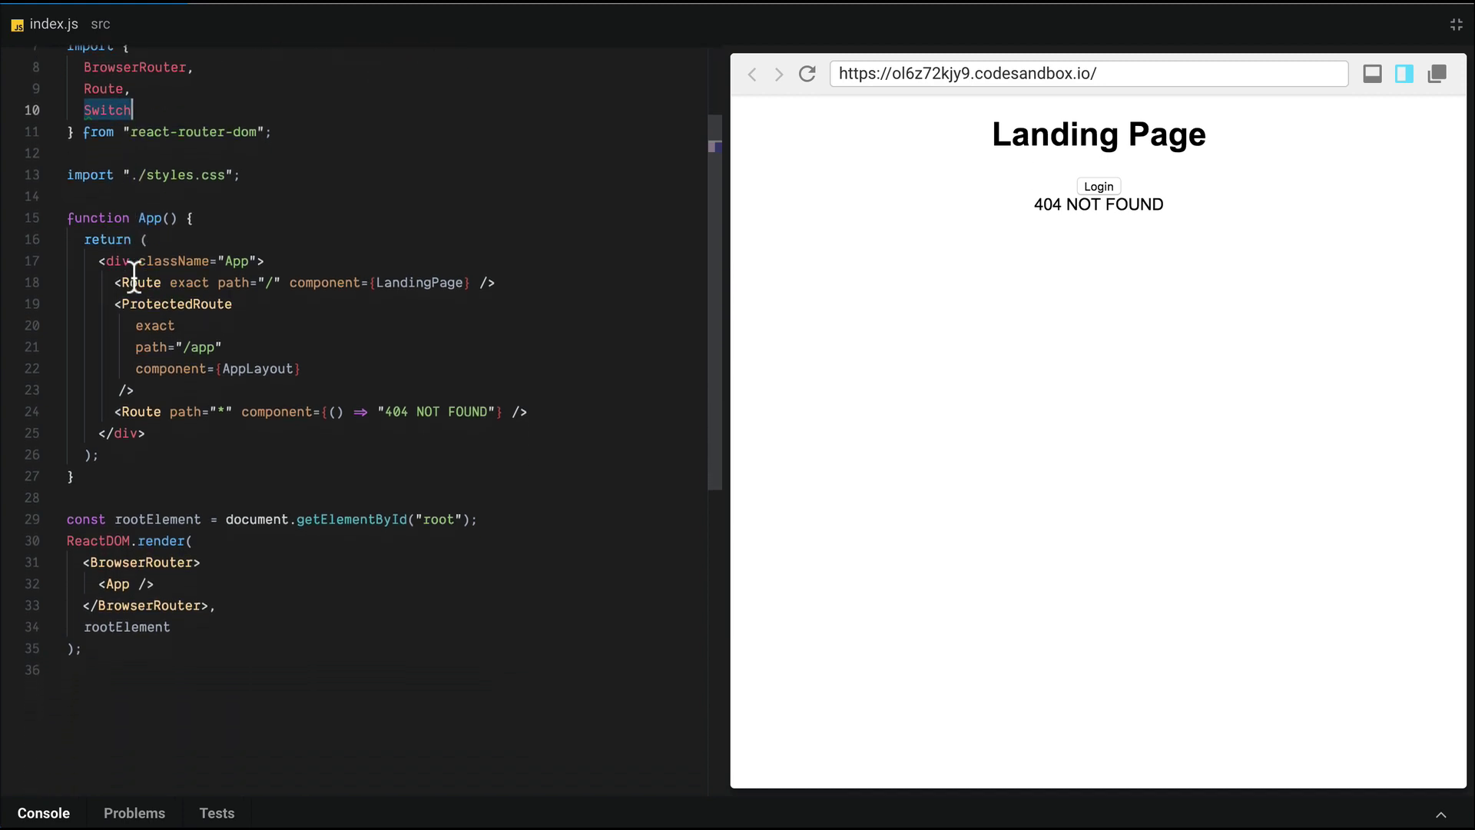
click(317, 266)
key(Return)
text(<s)
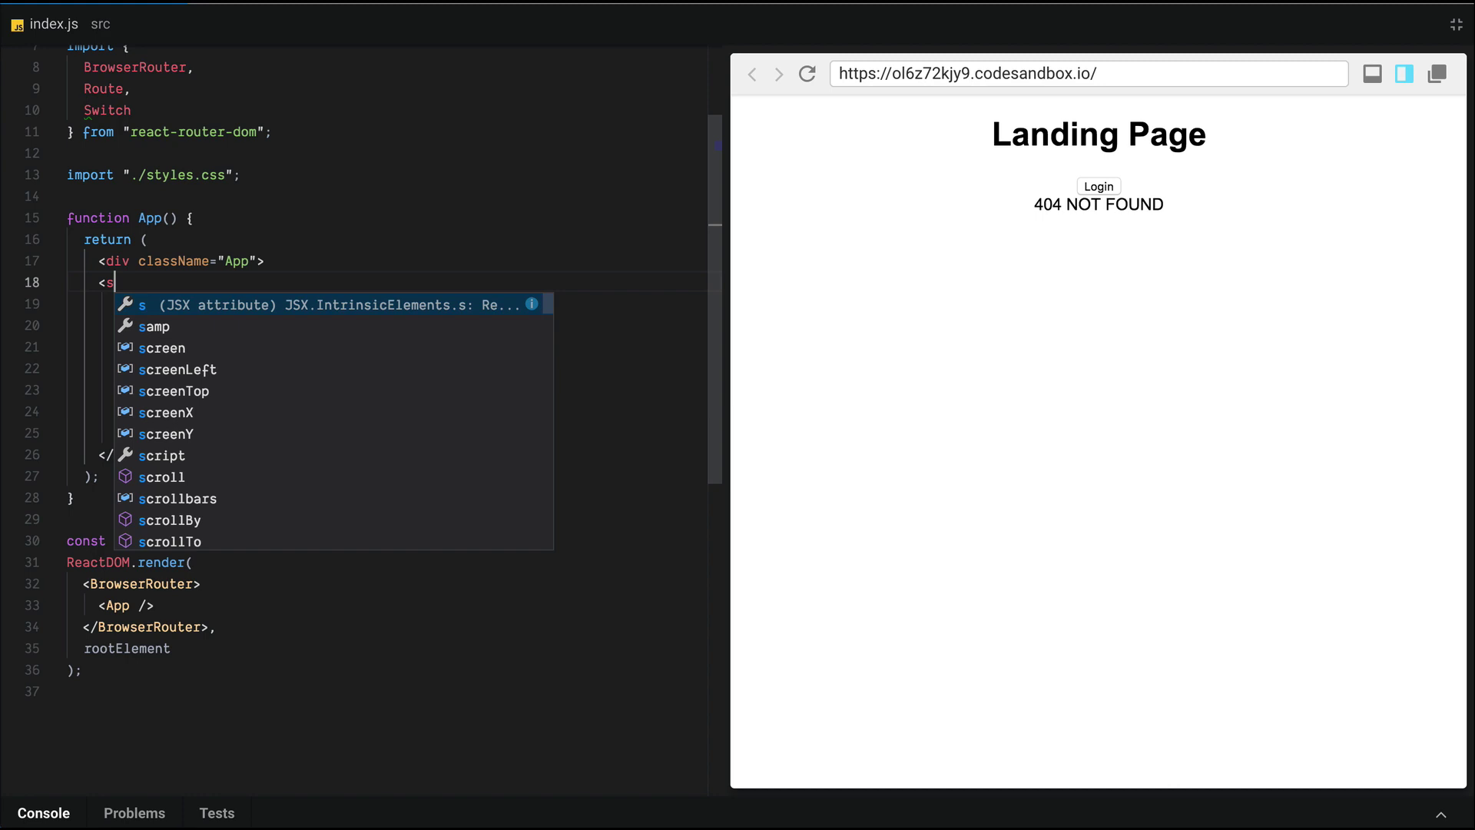
text(w)
key(BackSpace)
key(BackSpace)
text(Si)
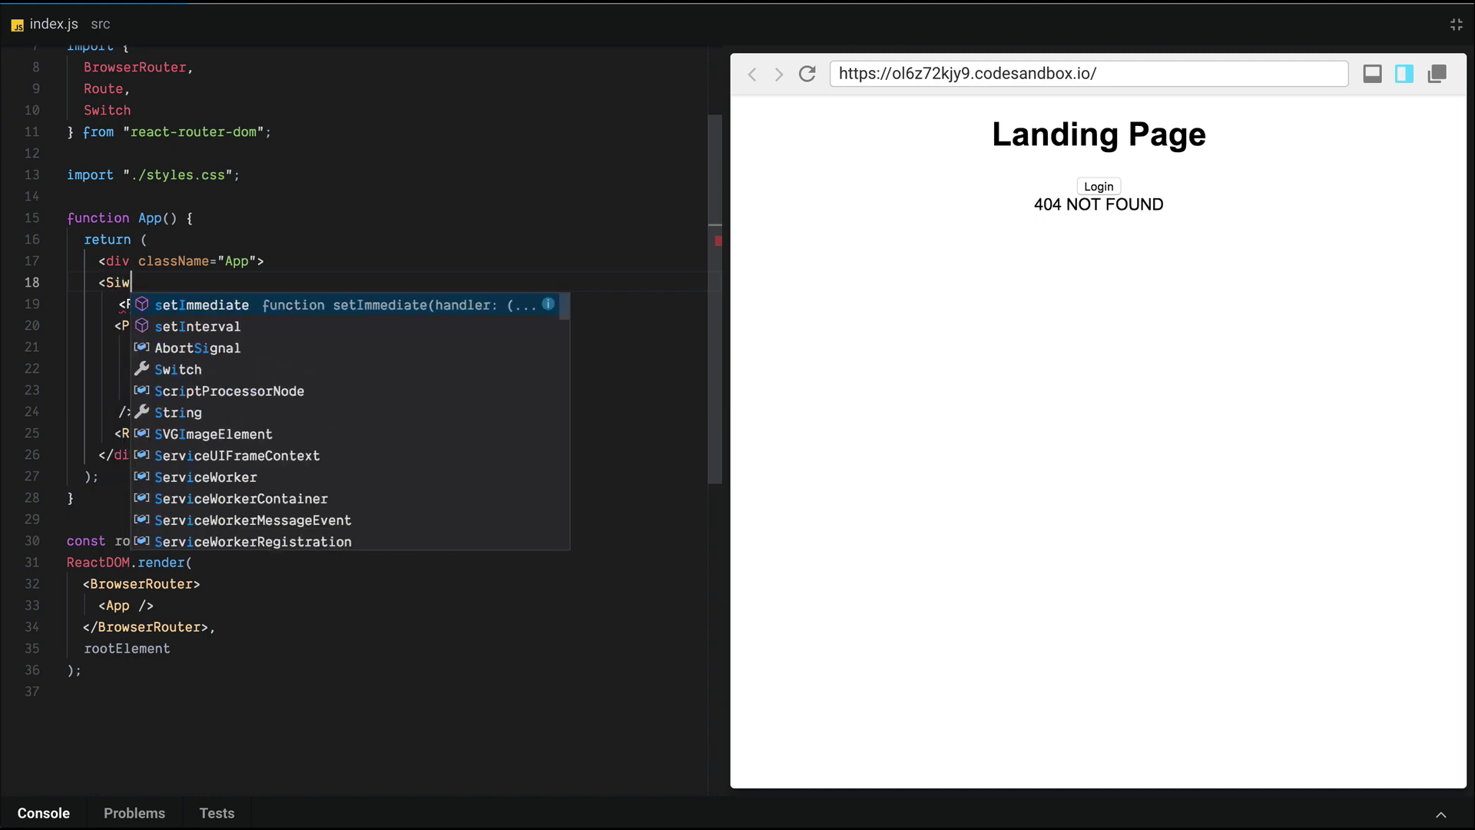
text(w)
key(BackSpace)
key(BackSpace)
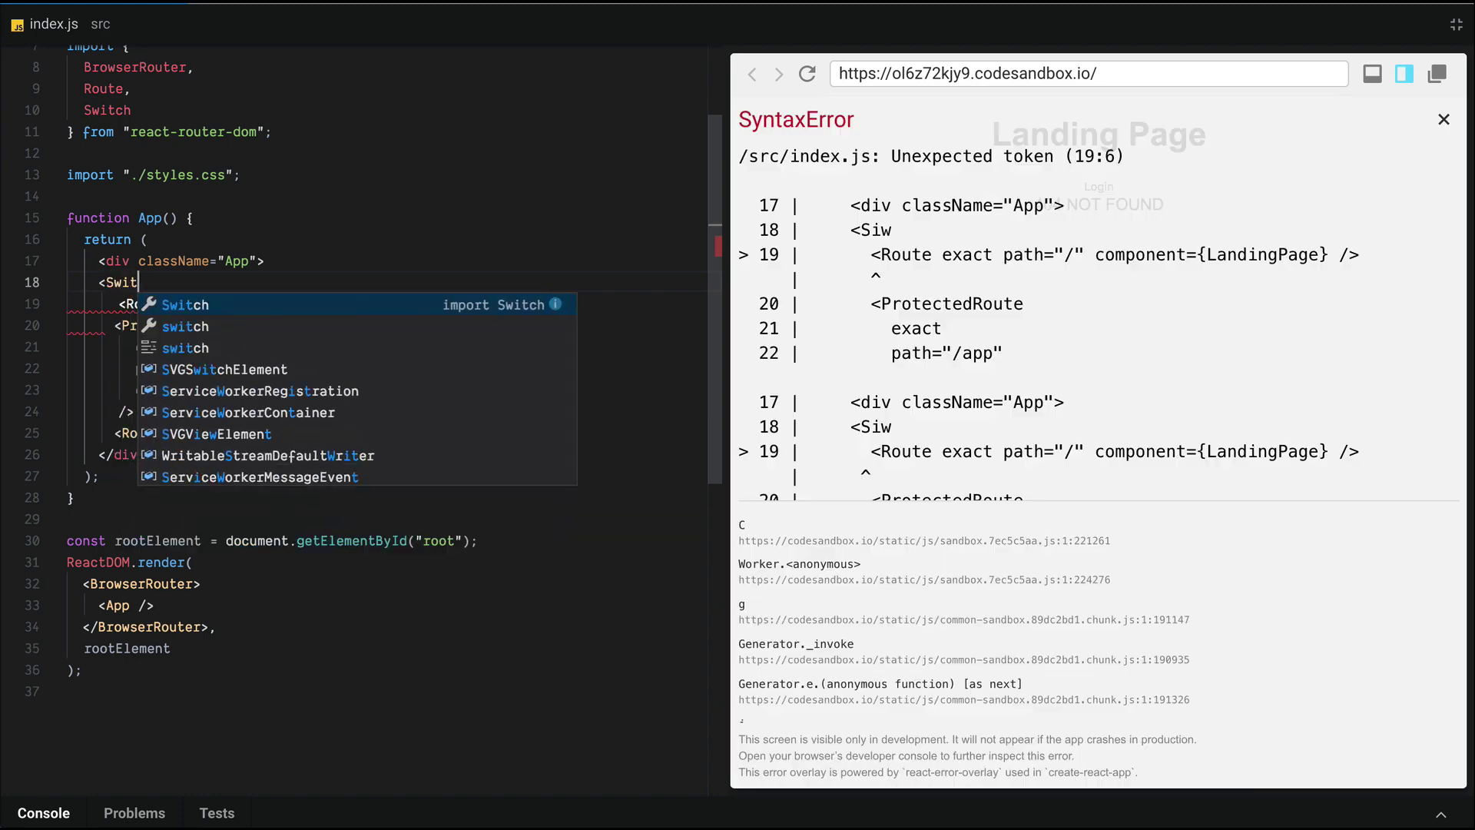
text(witch>)
Add </Switch> after the catch-all Route and save to auto-format.
key(Down)
key(Down)
key(Down)
key(Down)
key(Down)
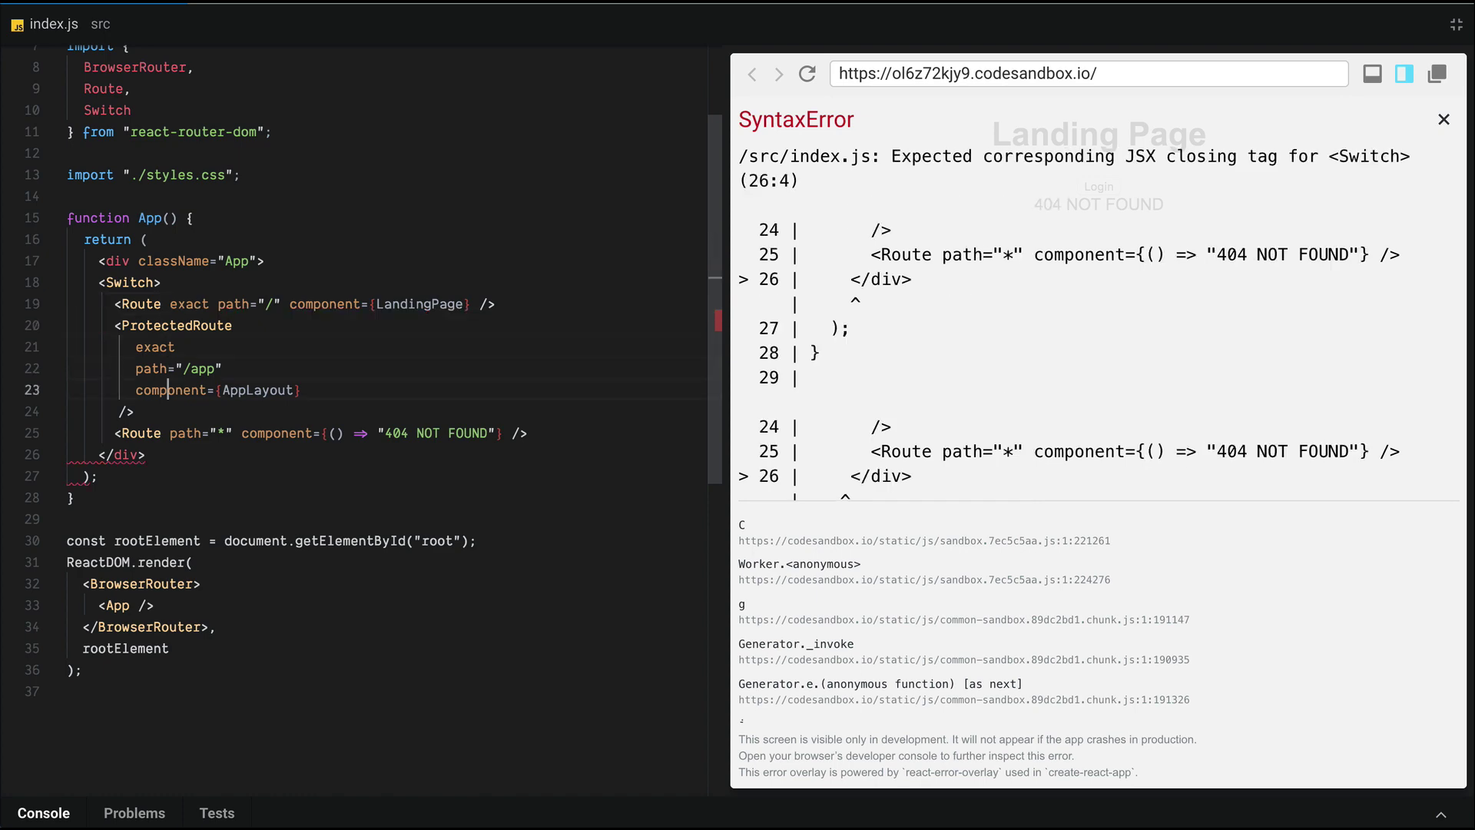
key(Down)
key(Down)
key(End)
key(Return)
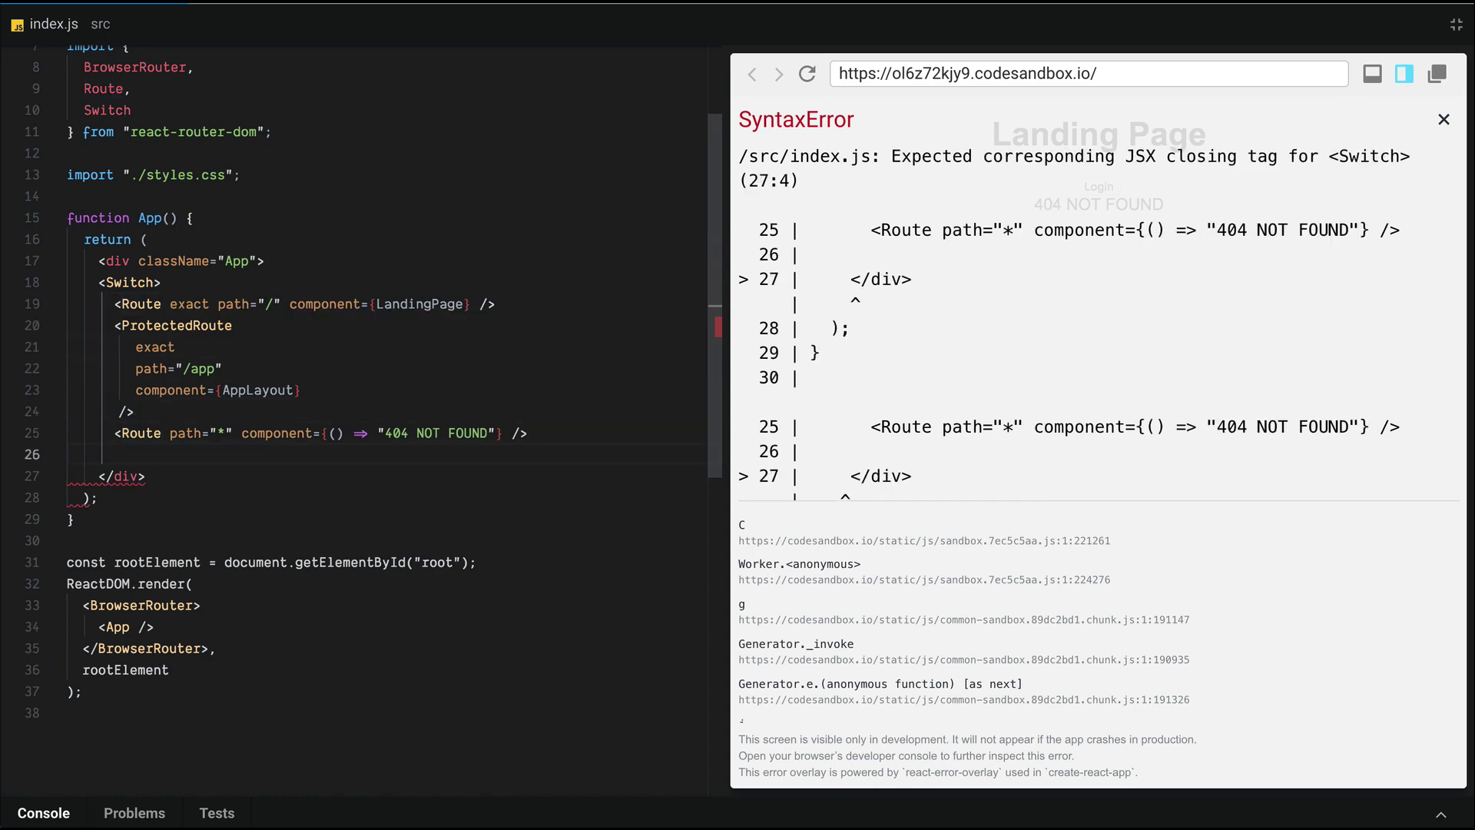
text(S)
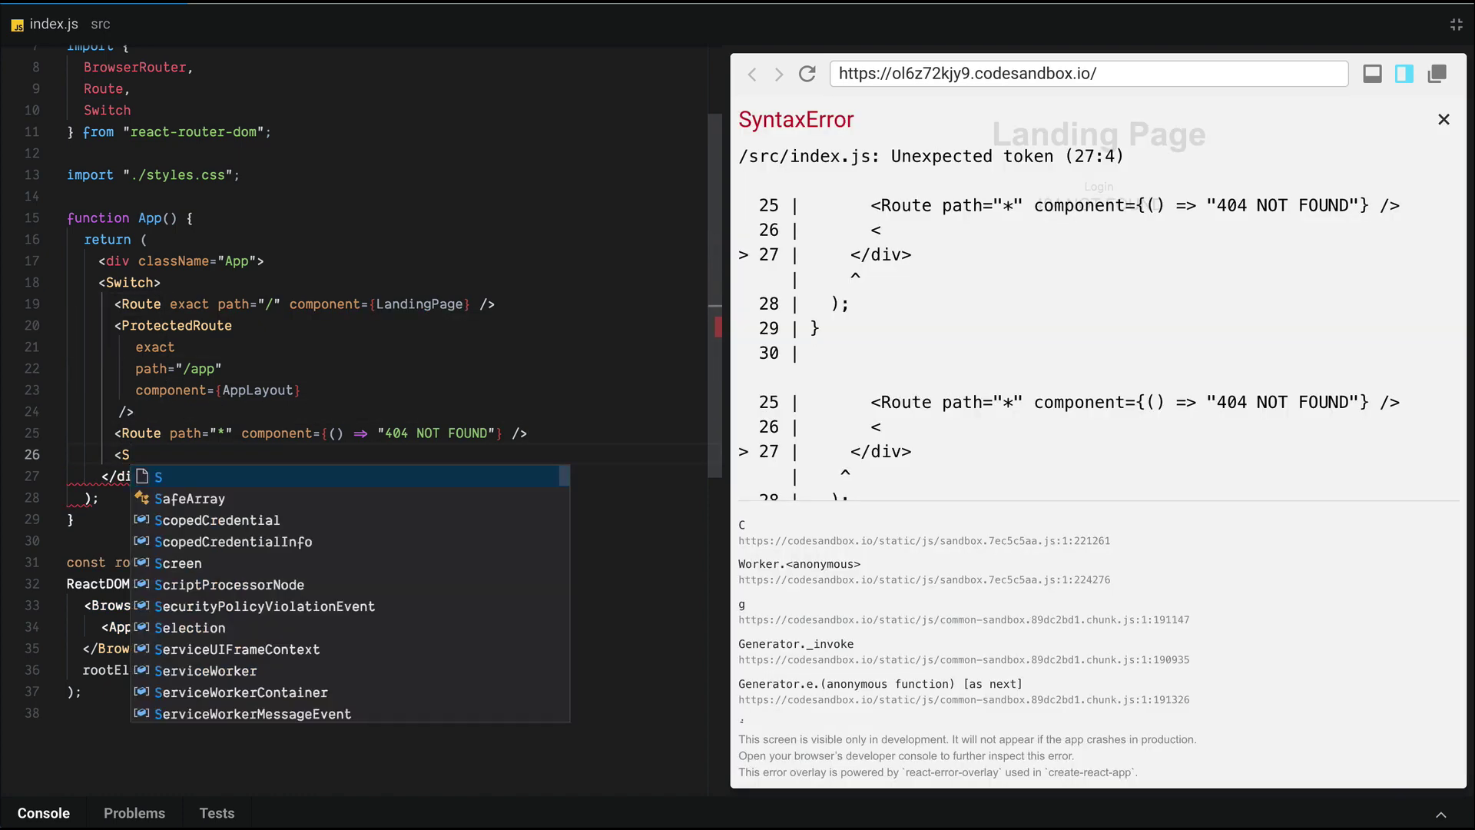
key(BackSpace)
text(/S)
key(Return)
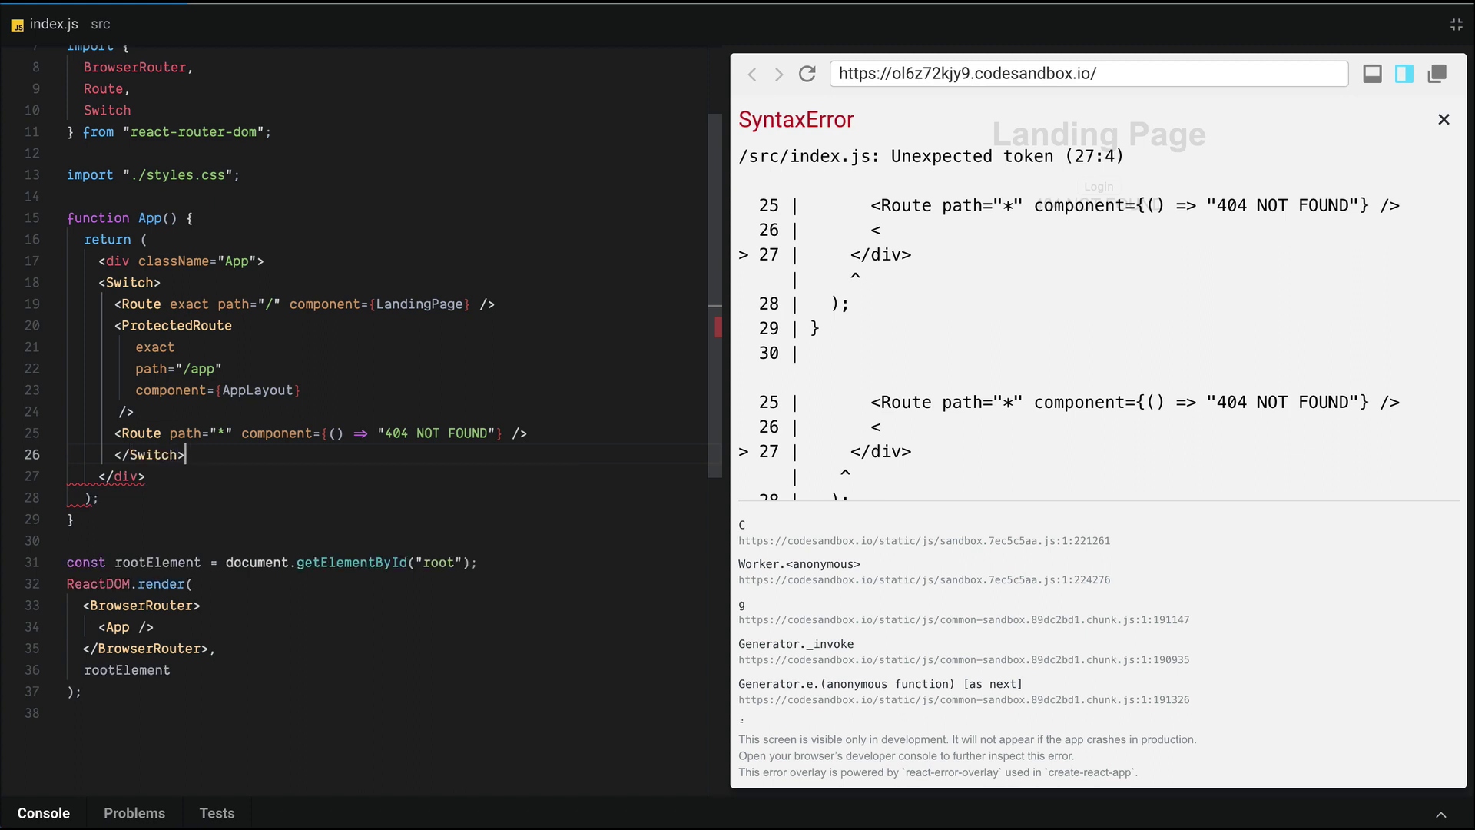
key(ctrl+s)
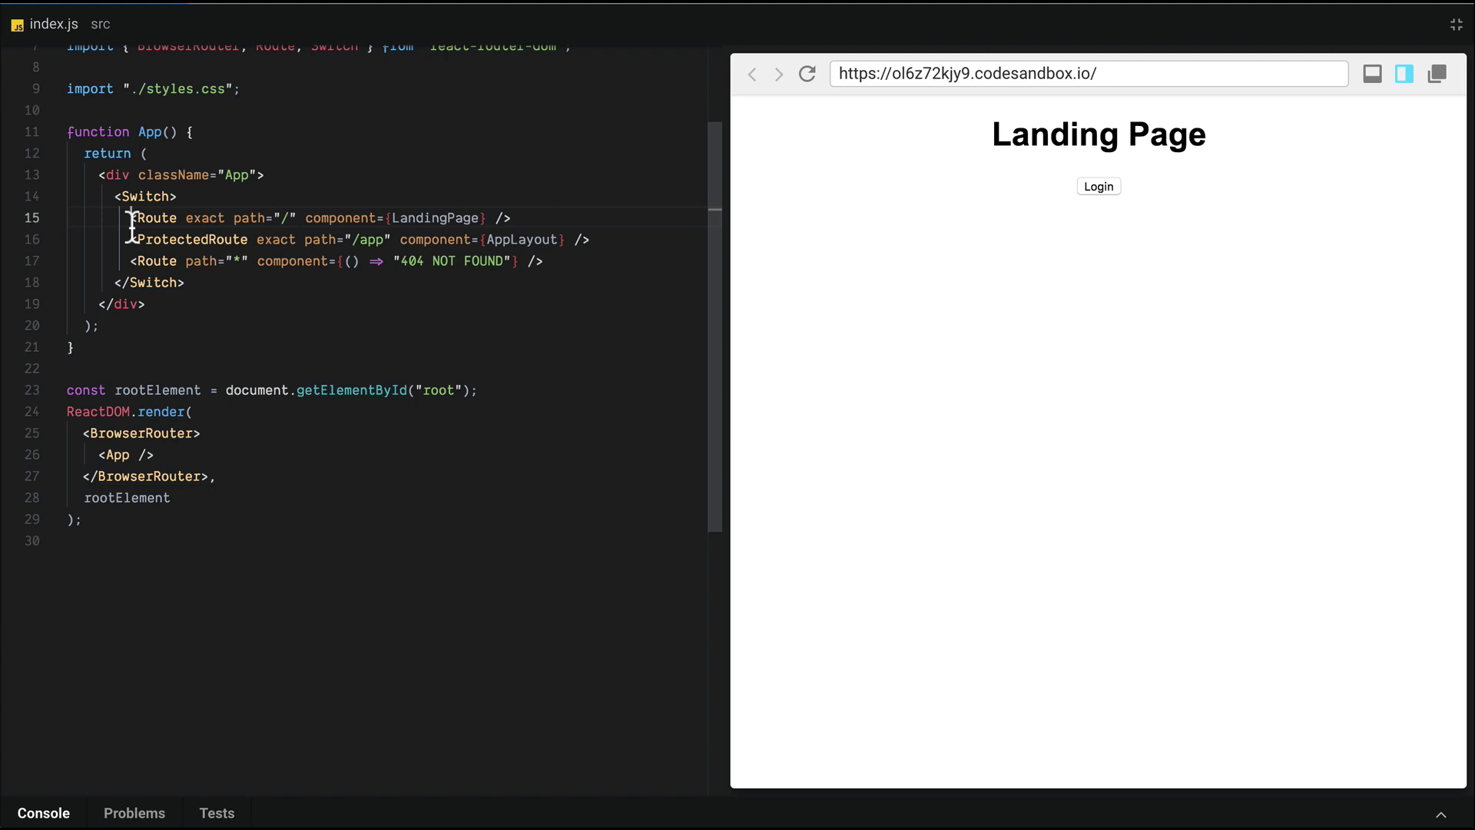
drag(131, 219, 564, 236)
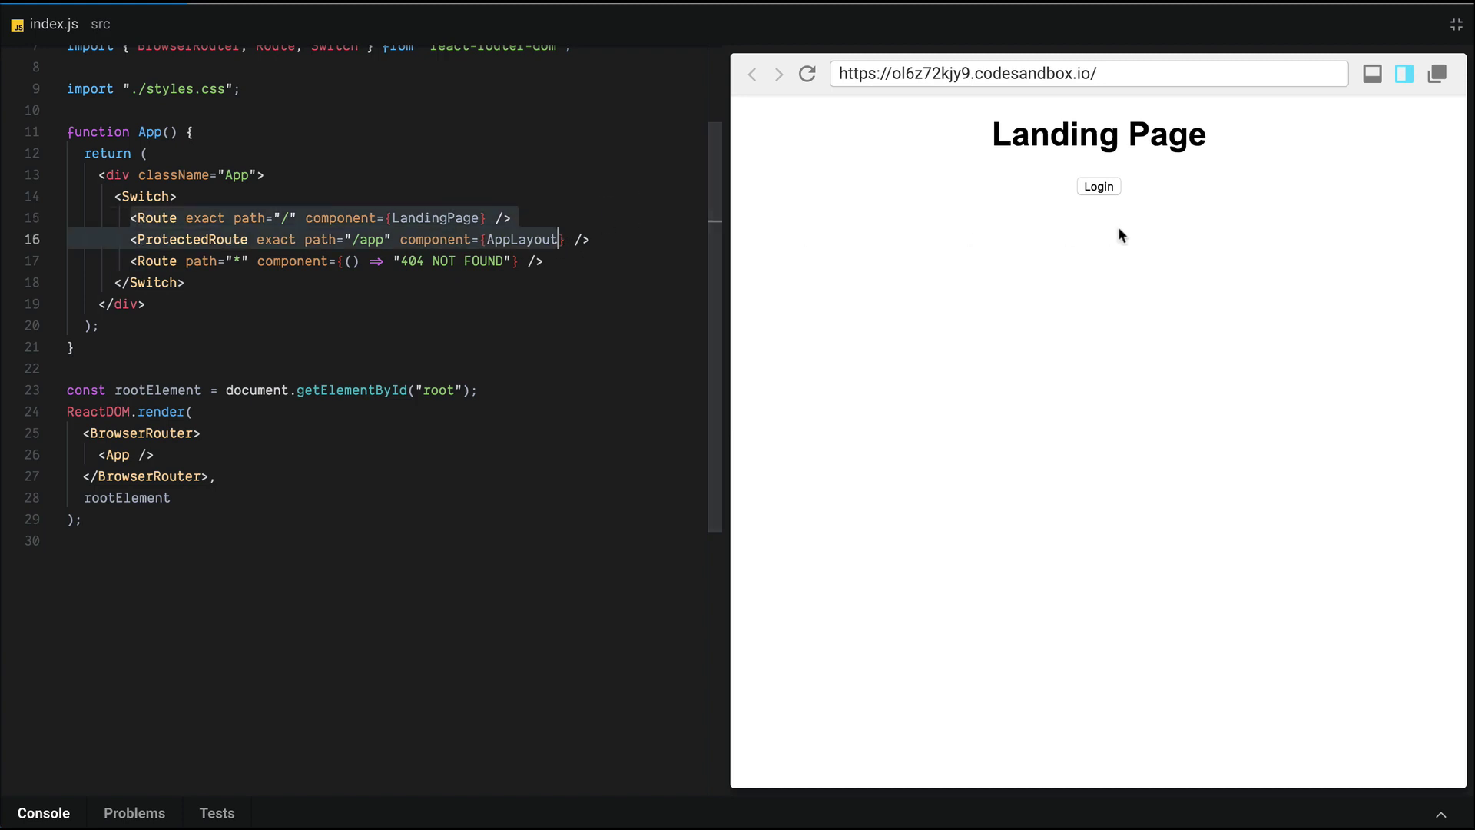
drag(402, 262, 501, 263)
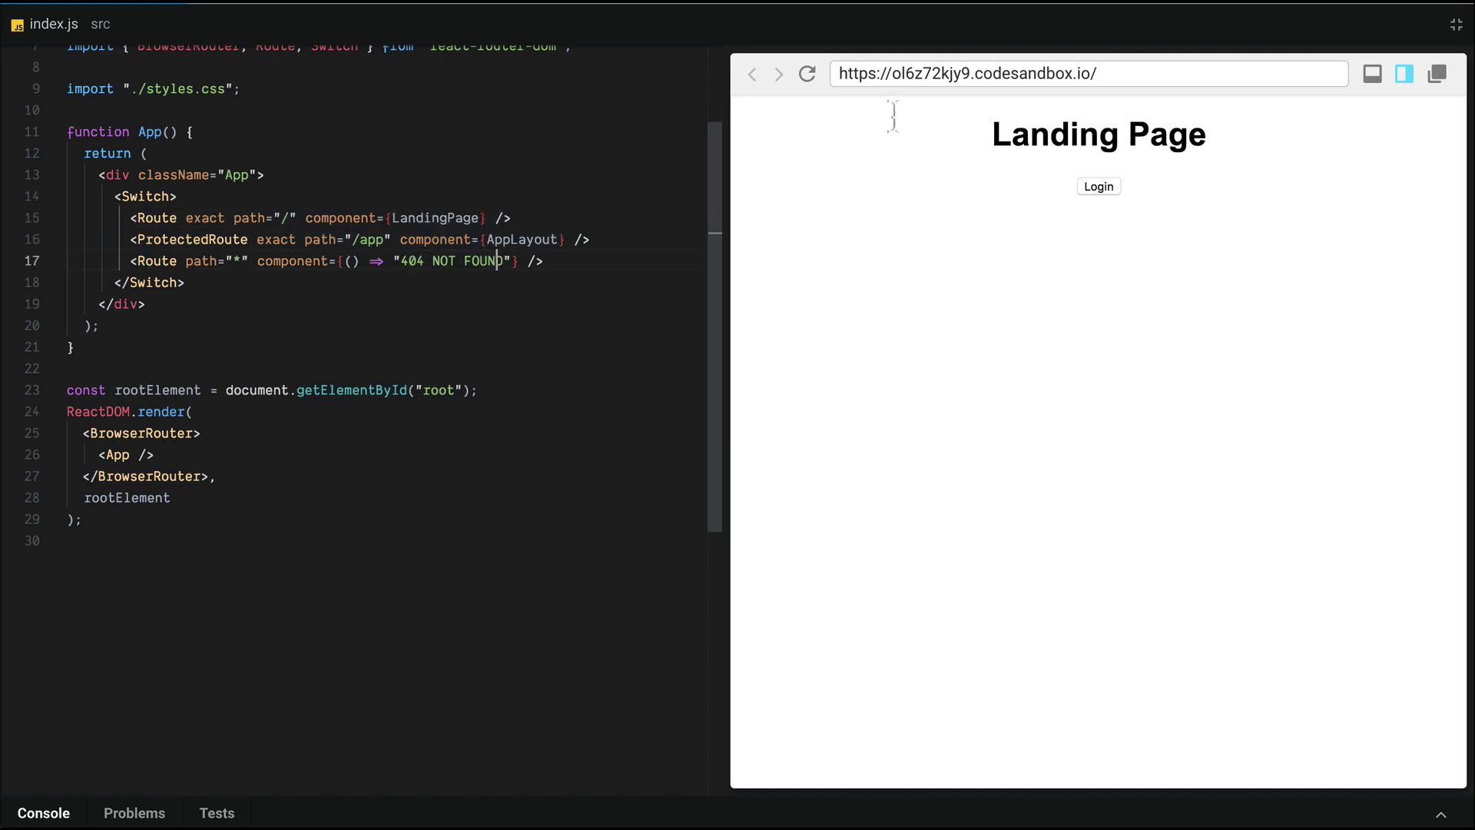
click(1160, 72)
text(sdgfsdfg)
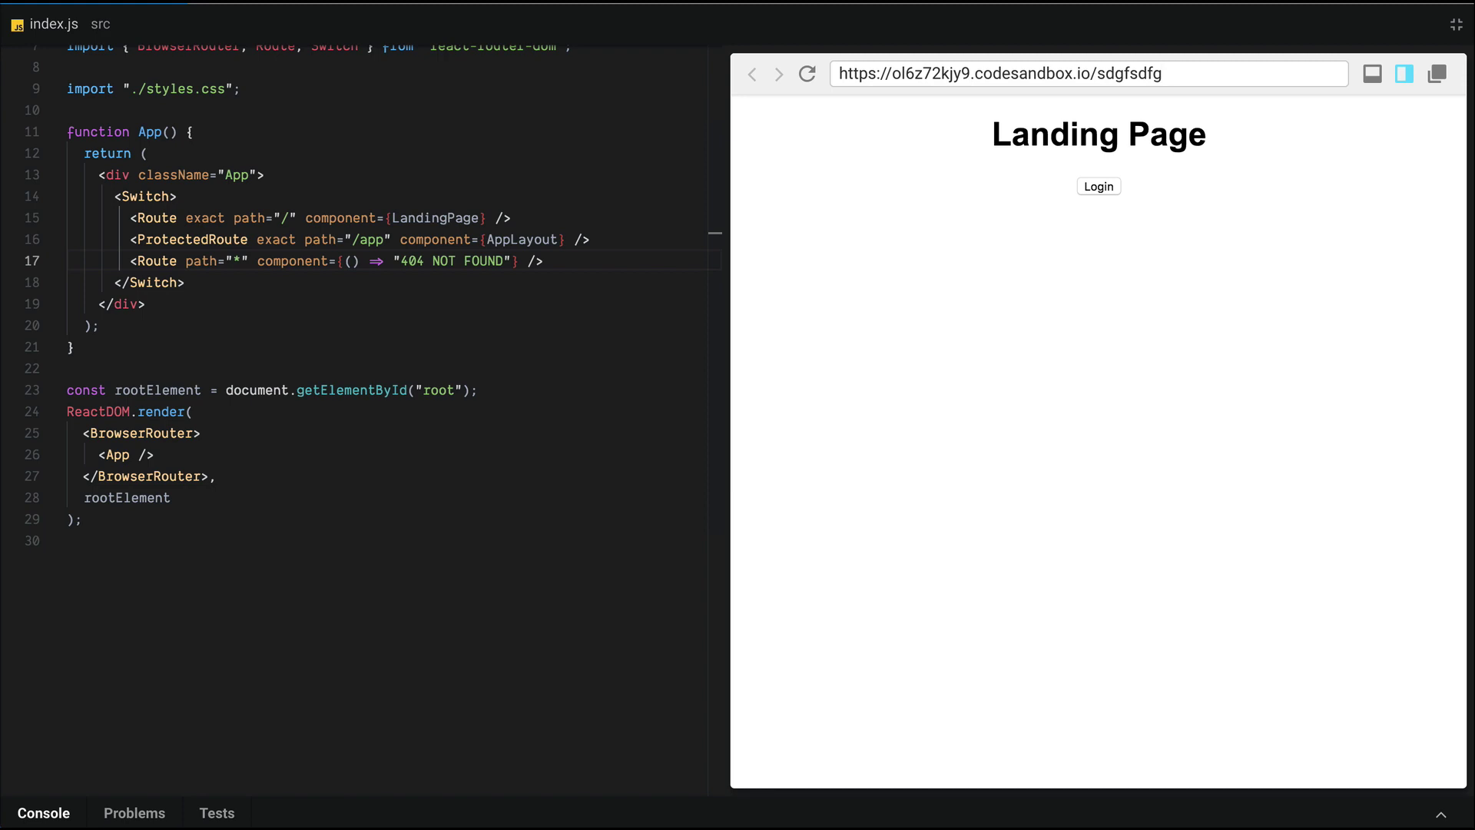
key(Return)
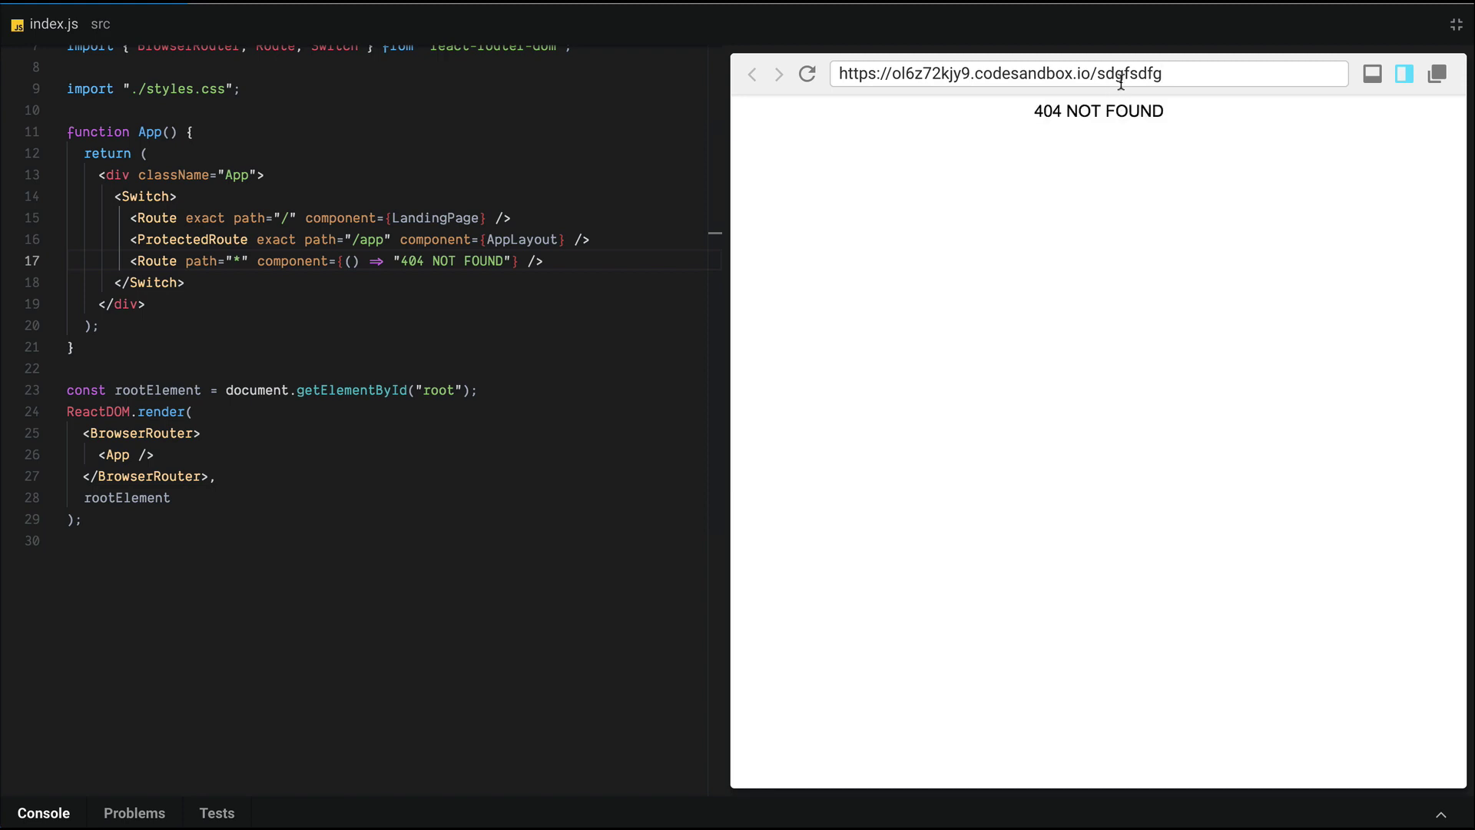
double_click(1120, 73)
key(BackSpace)
key(Return)
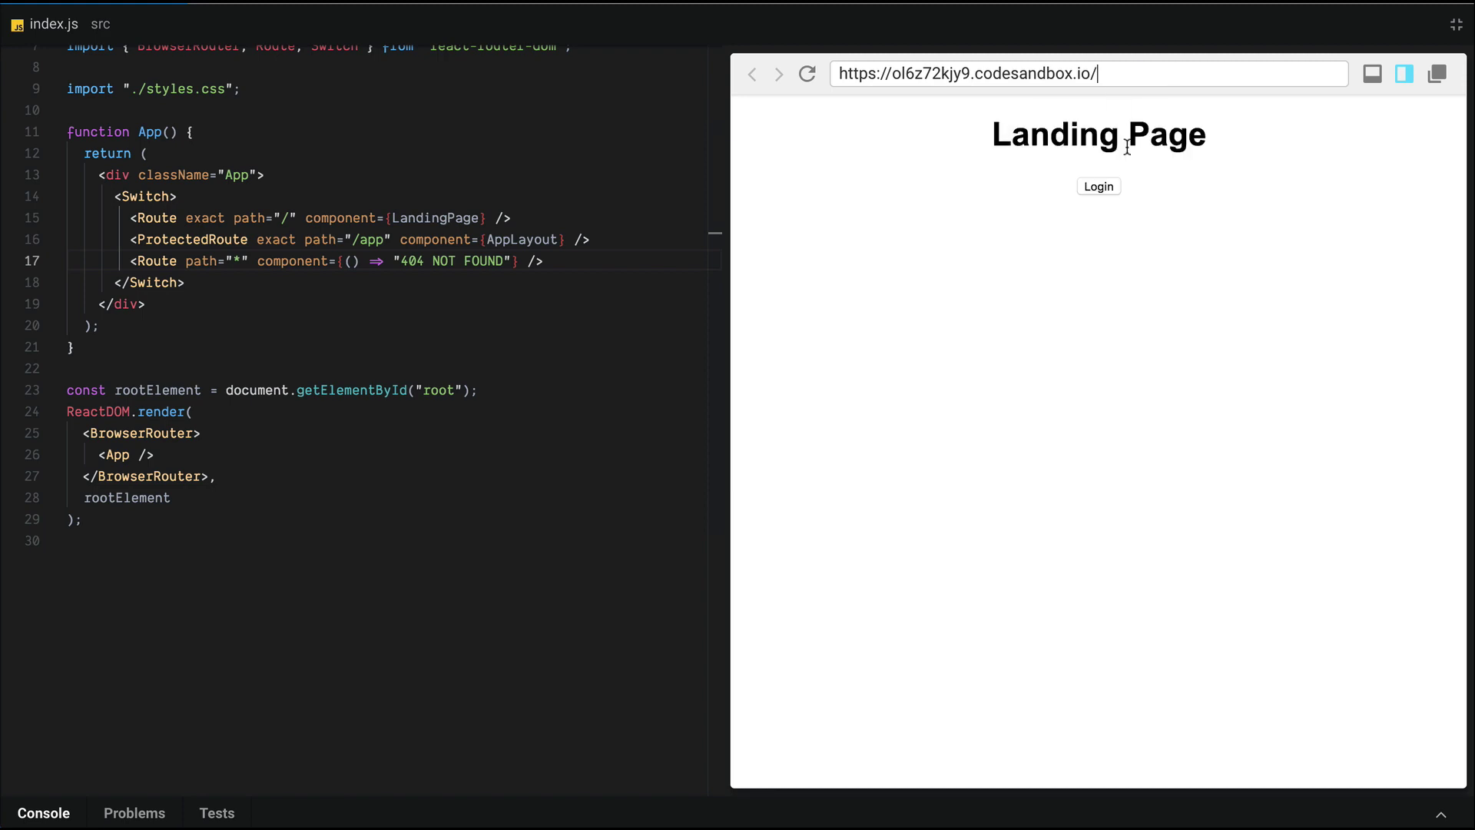
click(1107, 192)
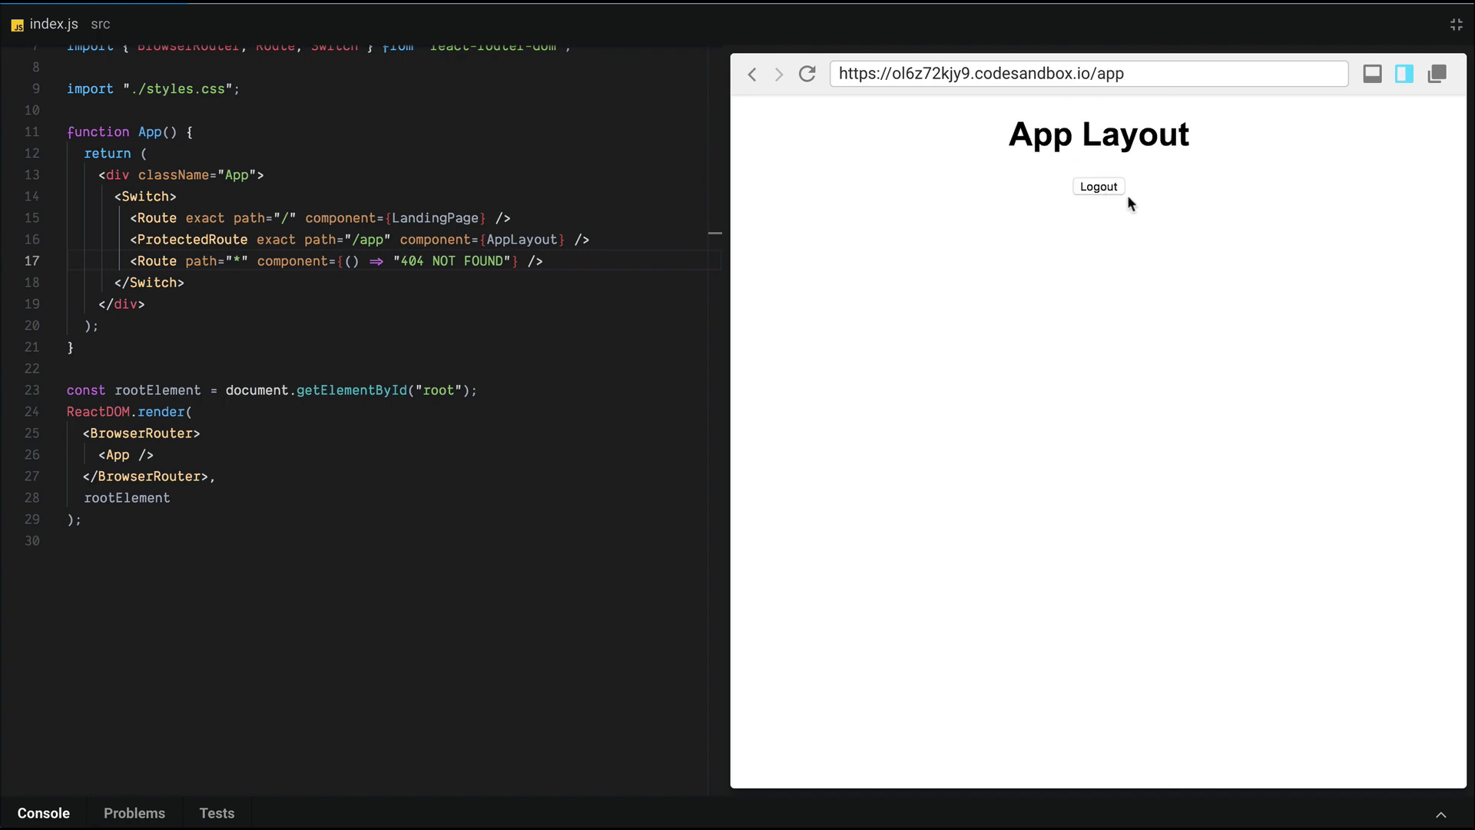
click(1111, 187)
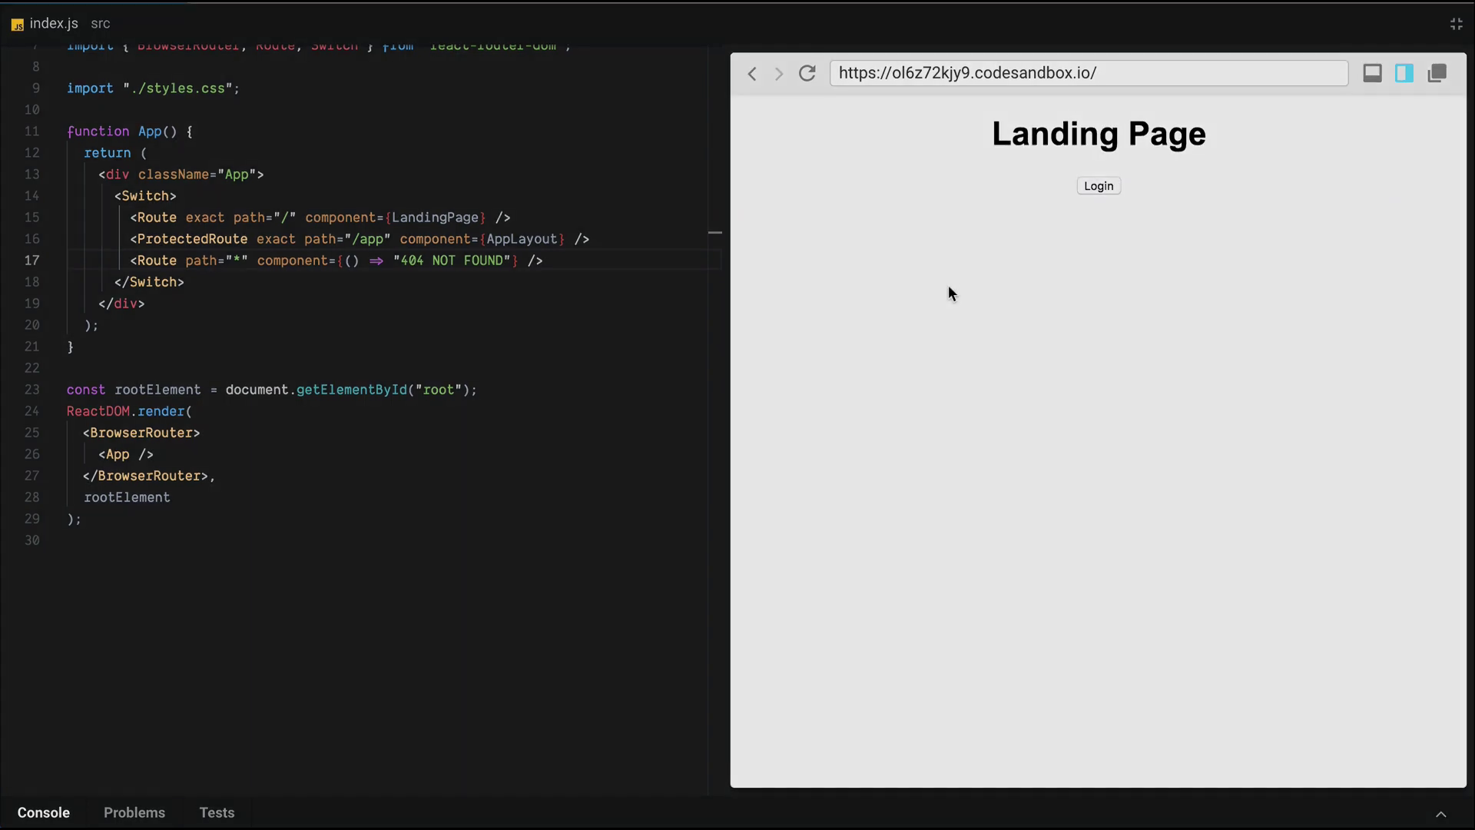